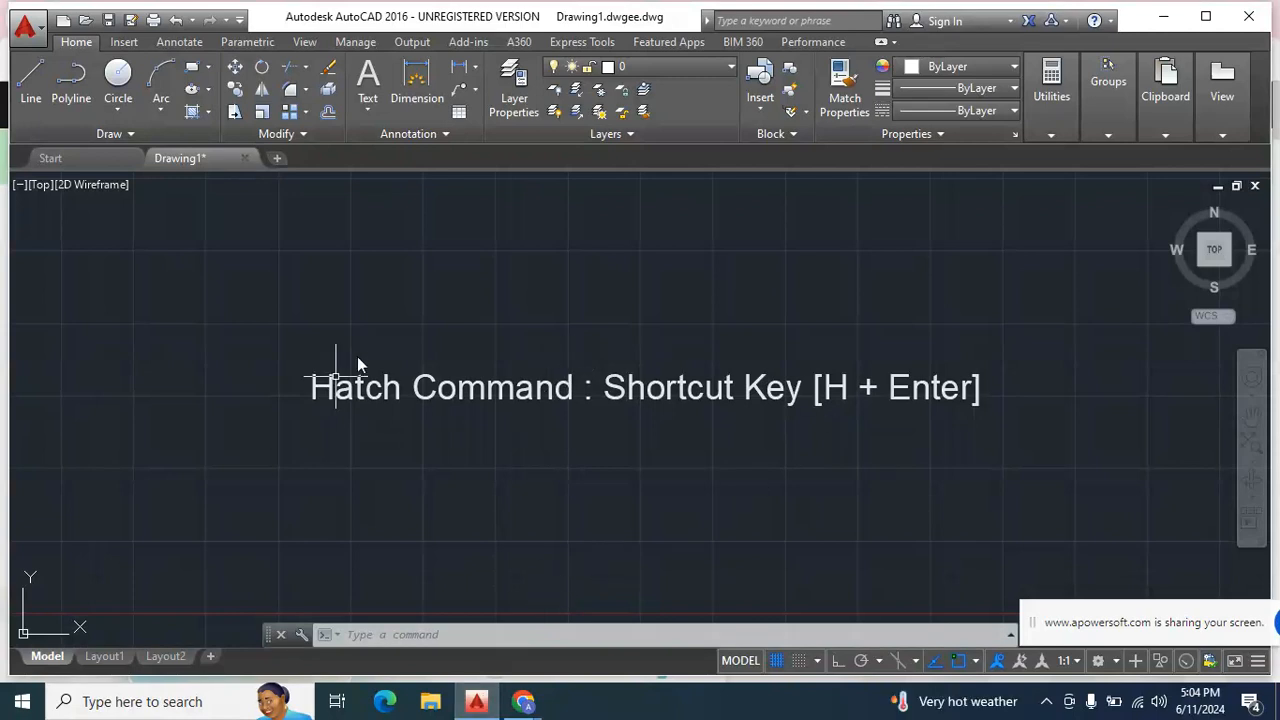
Draw a circle with a radius of about 1'-11" in the empty area above and left of the text
scroll(470, 490, "up", 2)
scroll(470, 490, "down", 2)
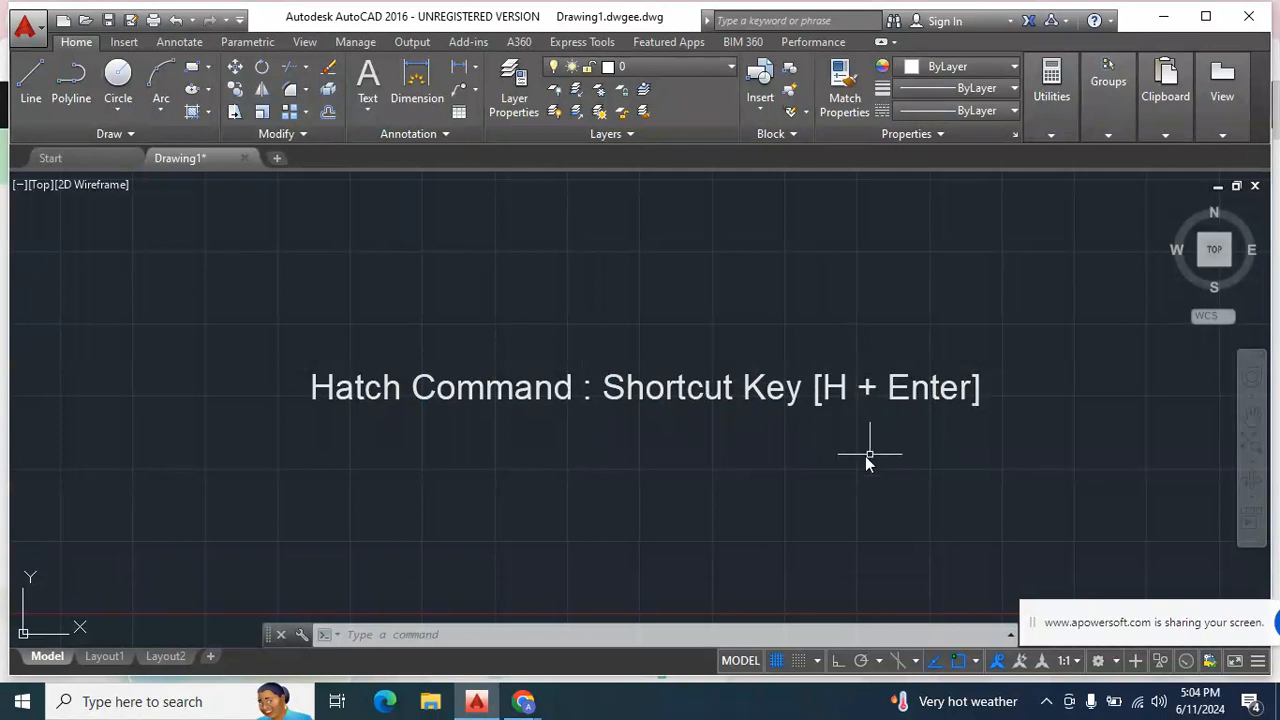
scroll(854, 451, "down", 2)
scroll(854, 451, "up", 1)
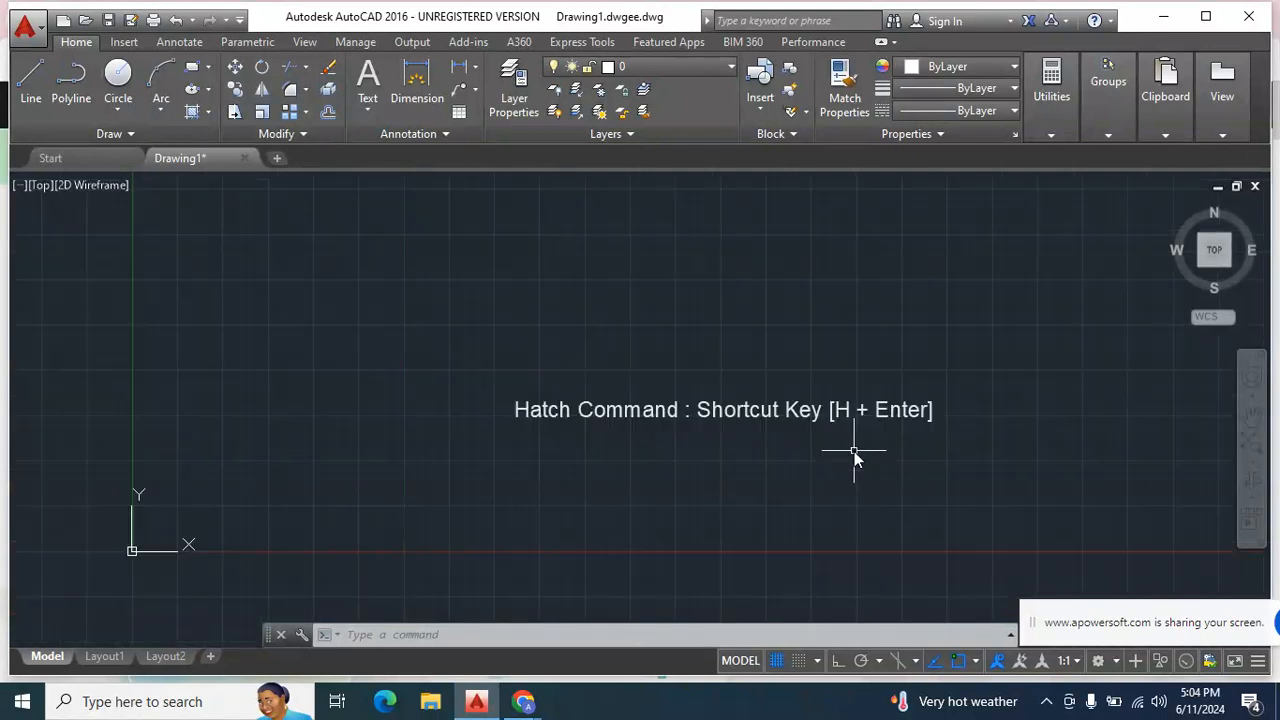
left_click(120, 110)
left_click(123, 136)
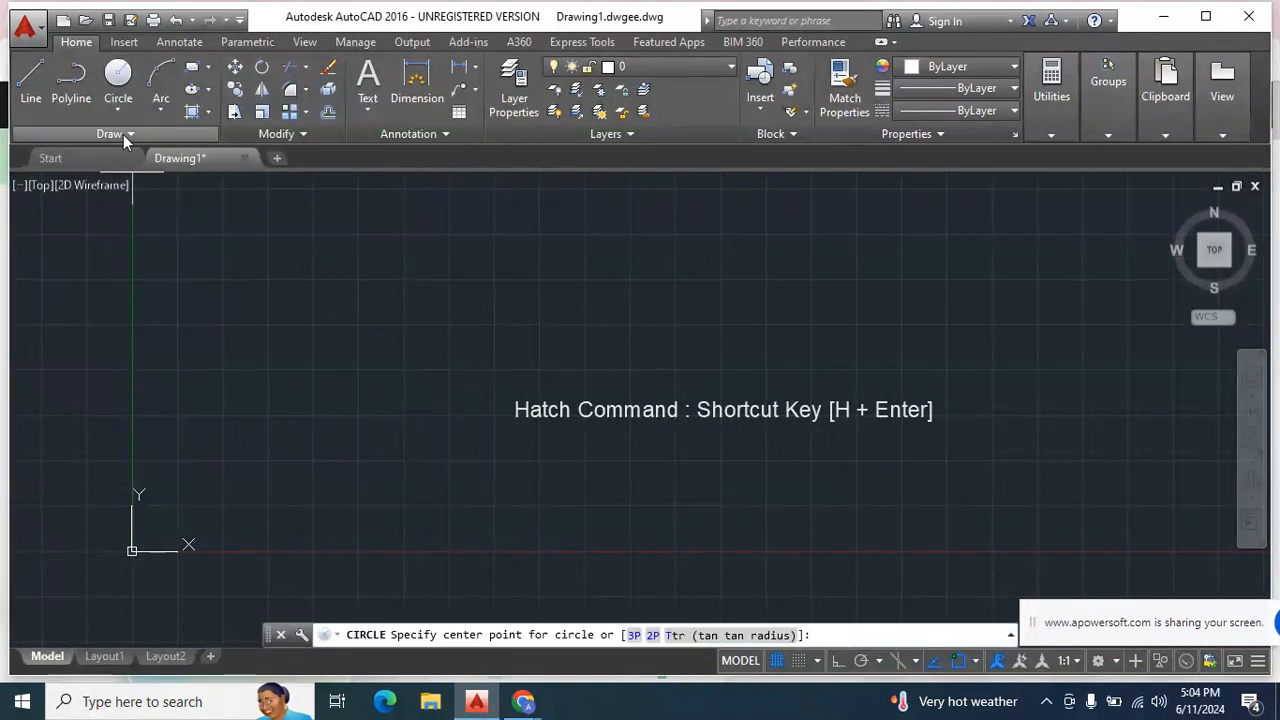
left_click(222, 316)
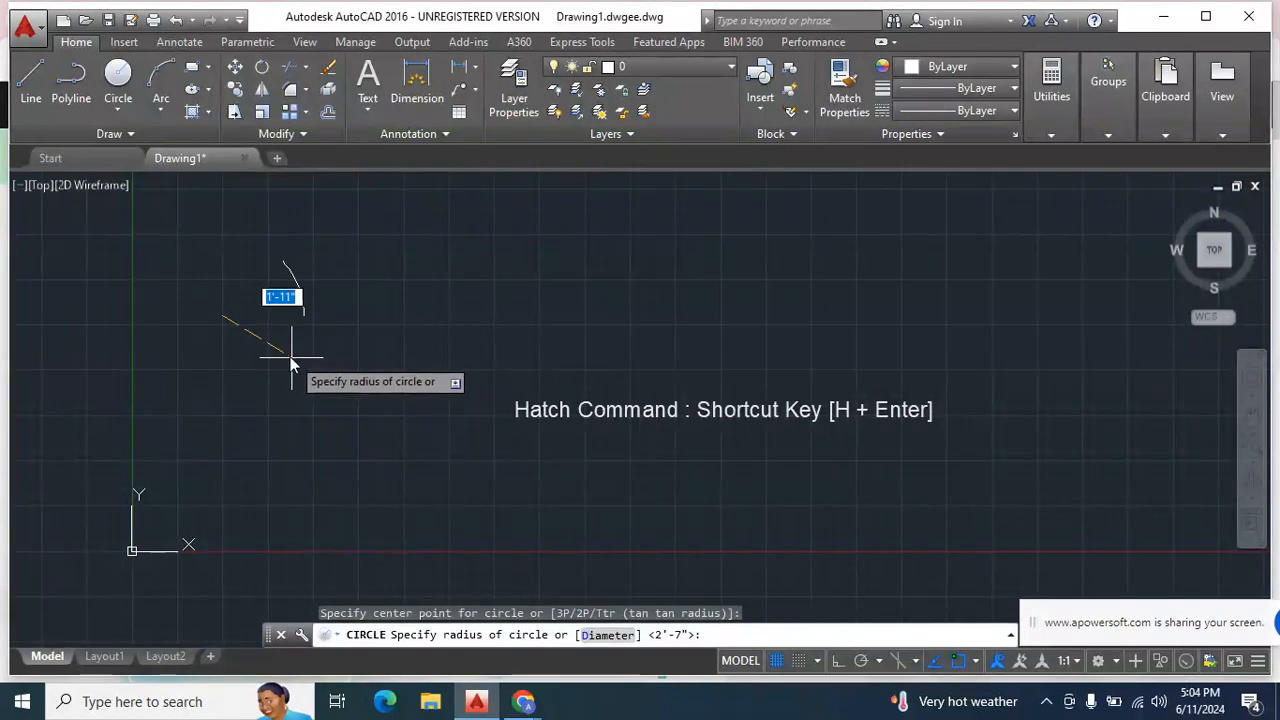
left_click(289, 356)
Move the circle about 6'-1" down and to the right, using a point on its right edge as base point
left_click(289, 356)
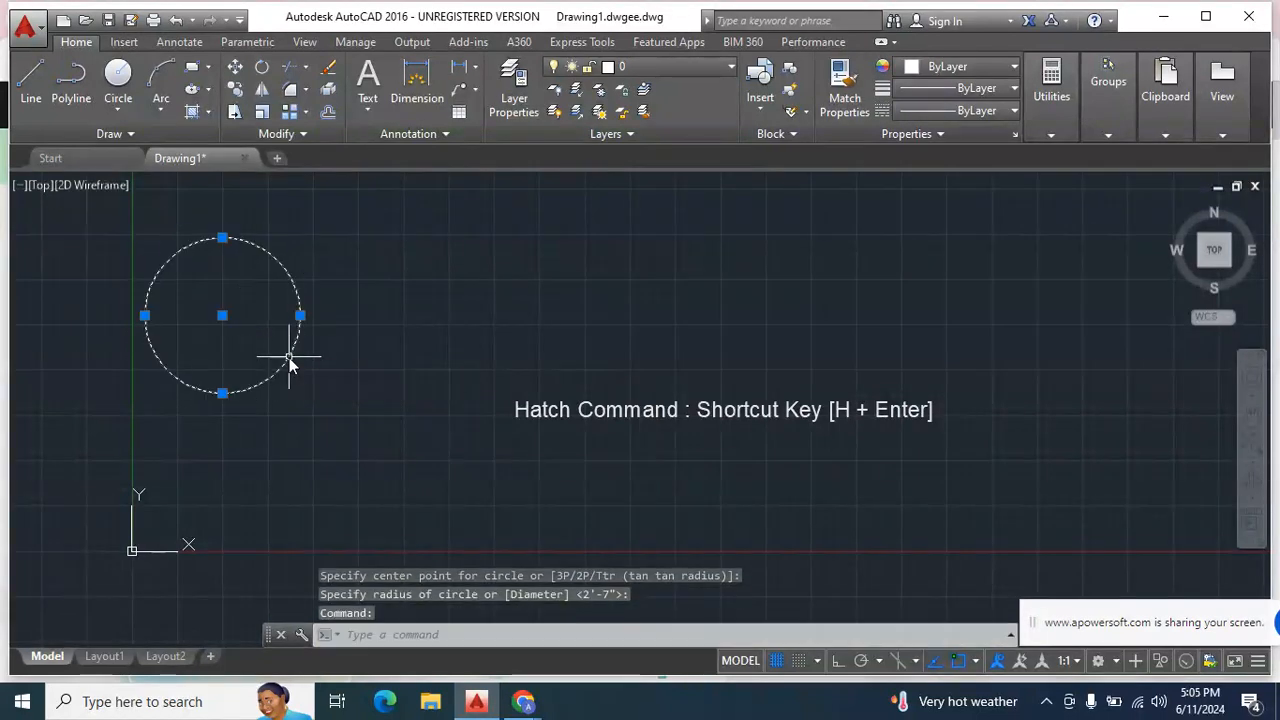
right_click(289, 356)
left_click(355, 363)
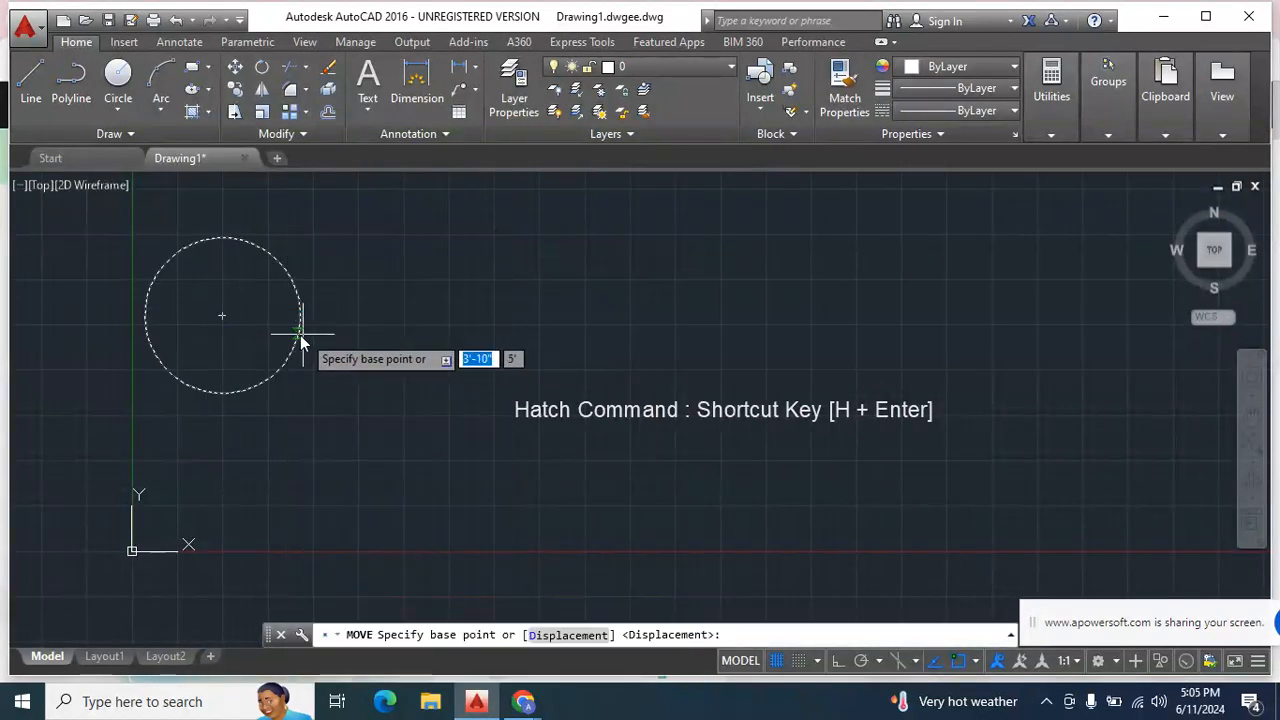
left_click(299, 334)
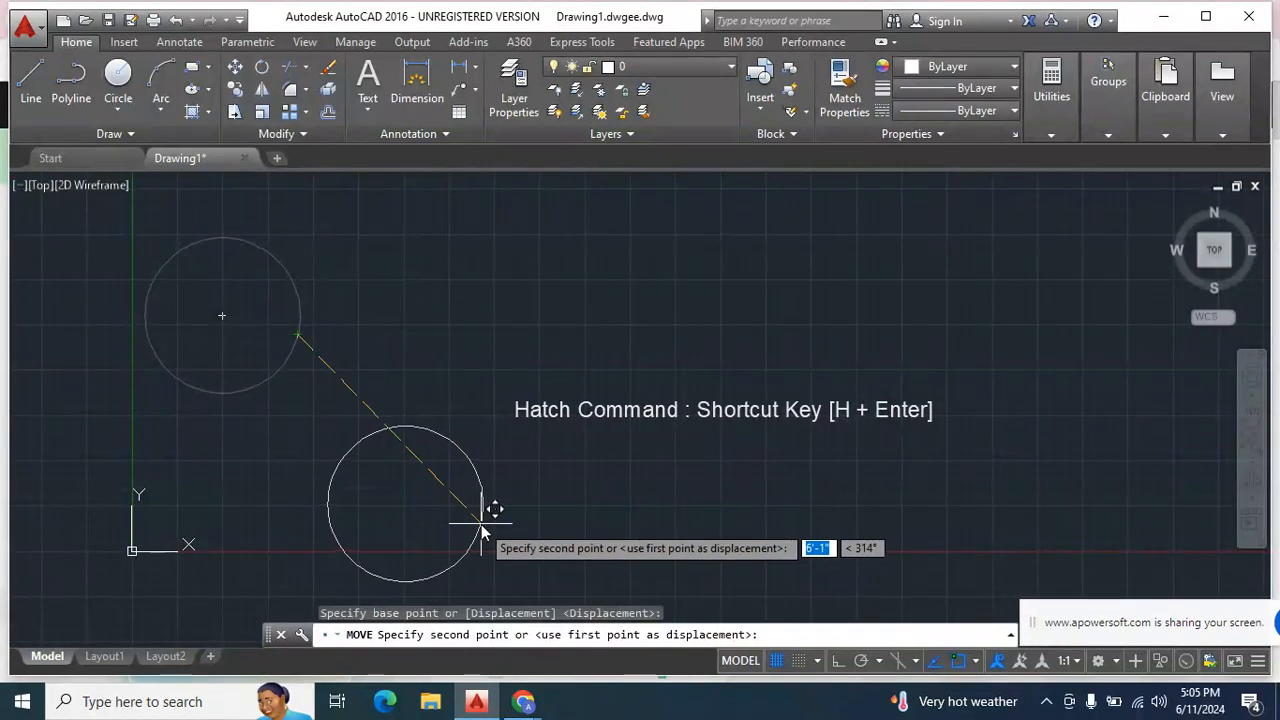
left_click(481, 523)
scroll(689, 488, "up", 4)
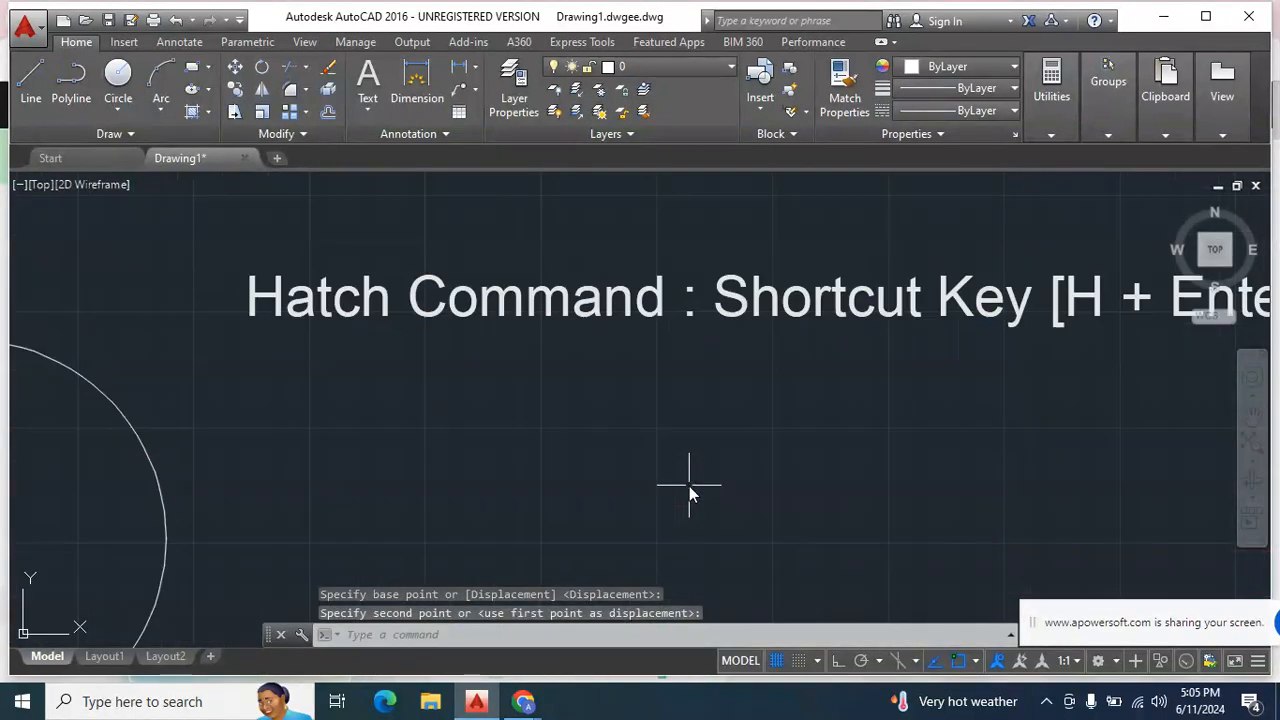
scroll(689, 486, "down", 2)
scroll(689, 486, "down", 2)
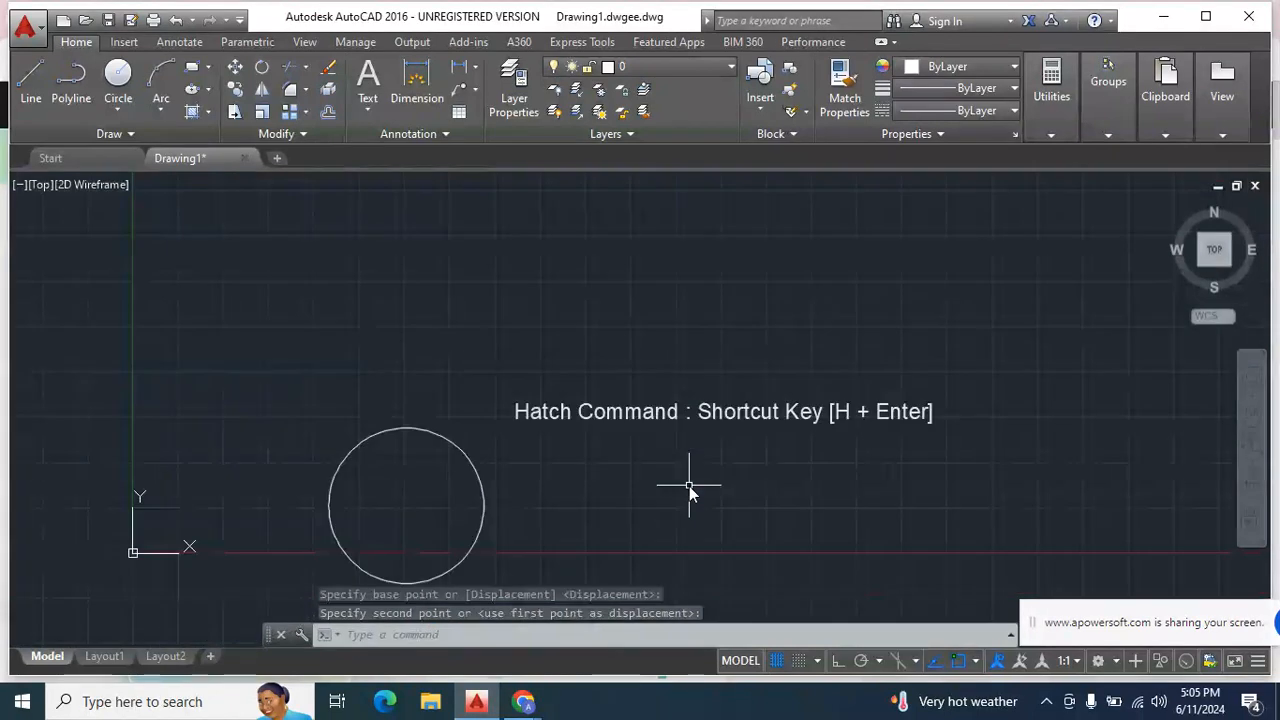
Start a hatch and choose the HEX pattern for it
type("p")
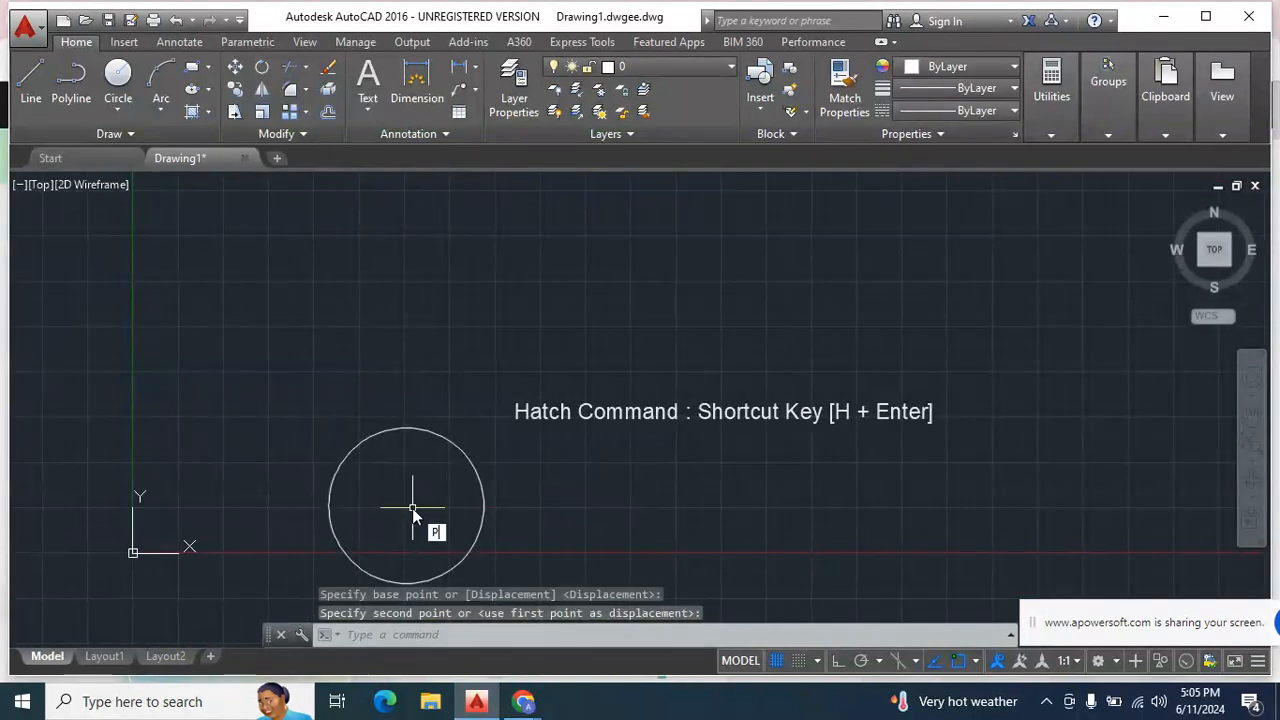
key("Return")
left_click_drag(428, 503, 440, 343)
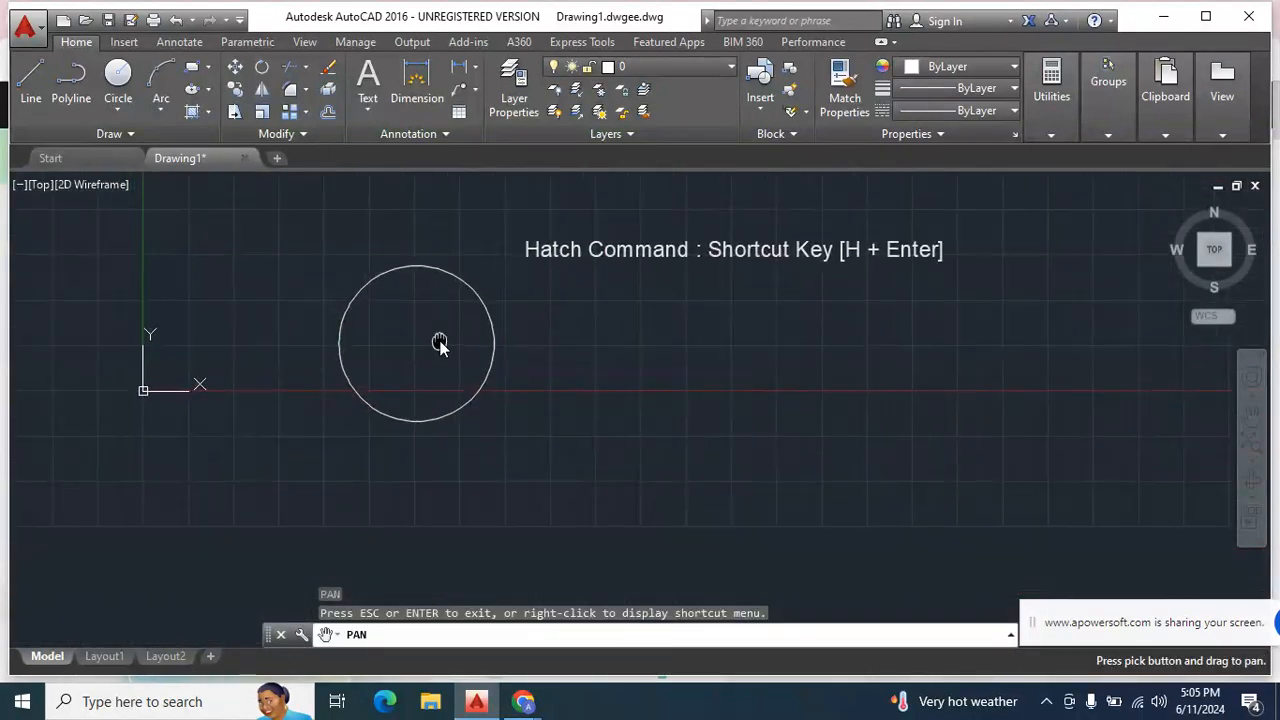
key("Escape")
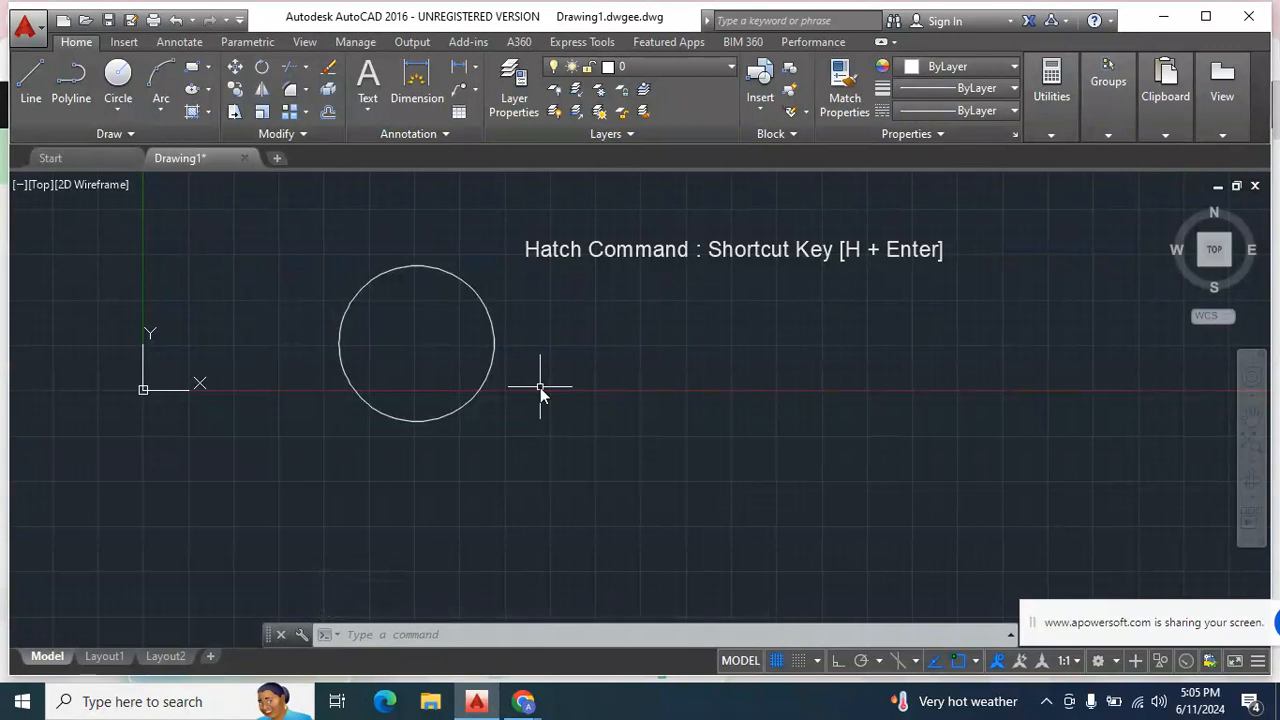
type("h")
key("Return")
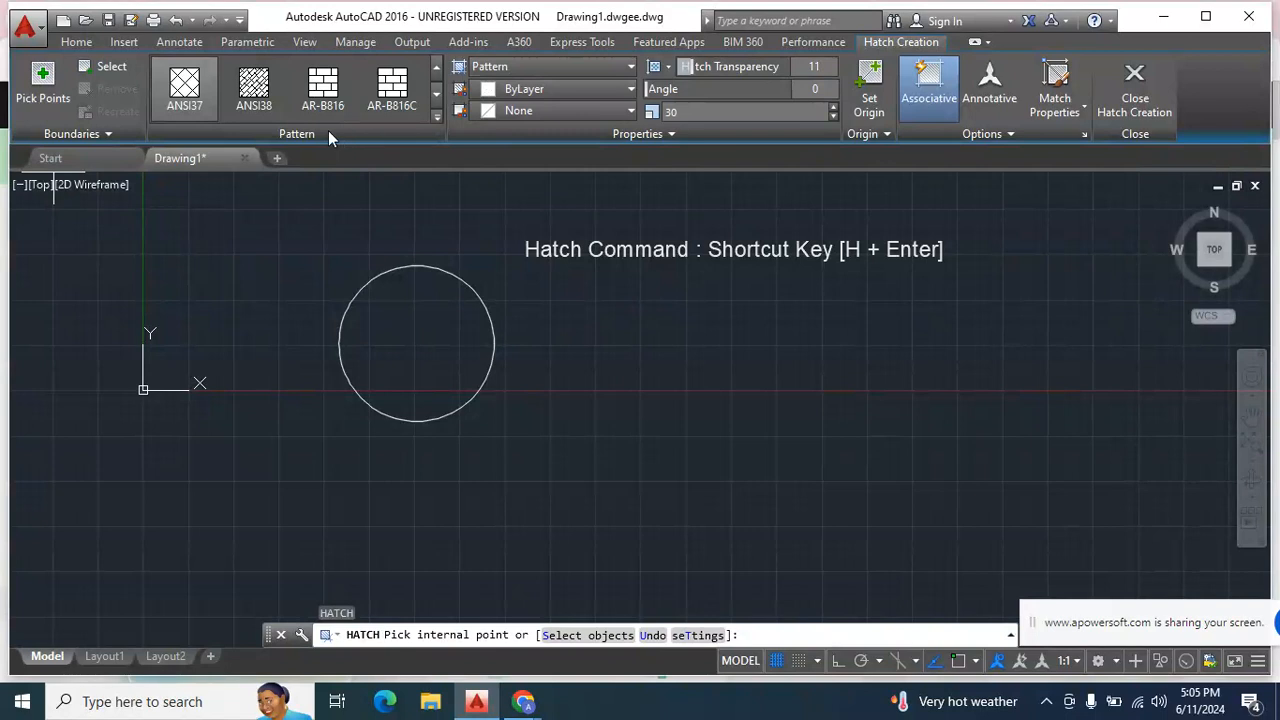
left_click(543, 68)
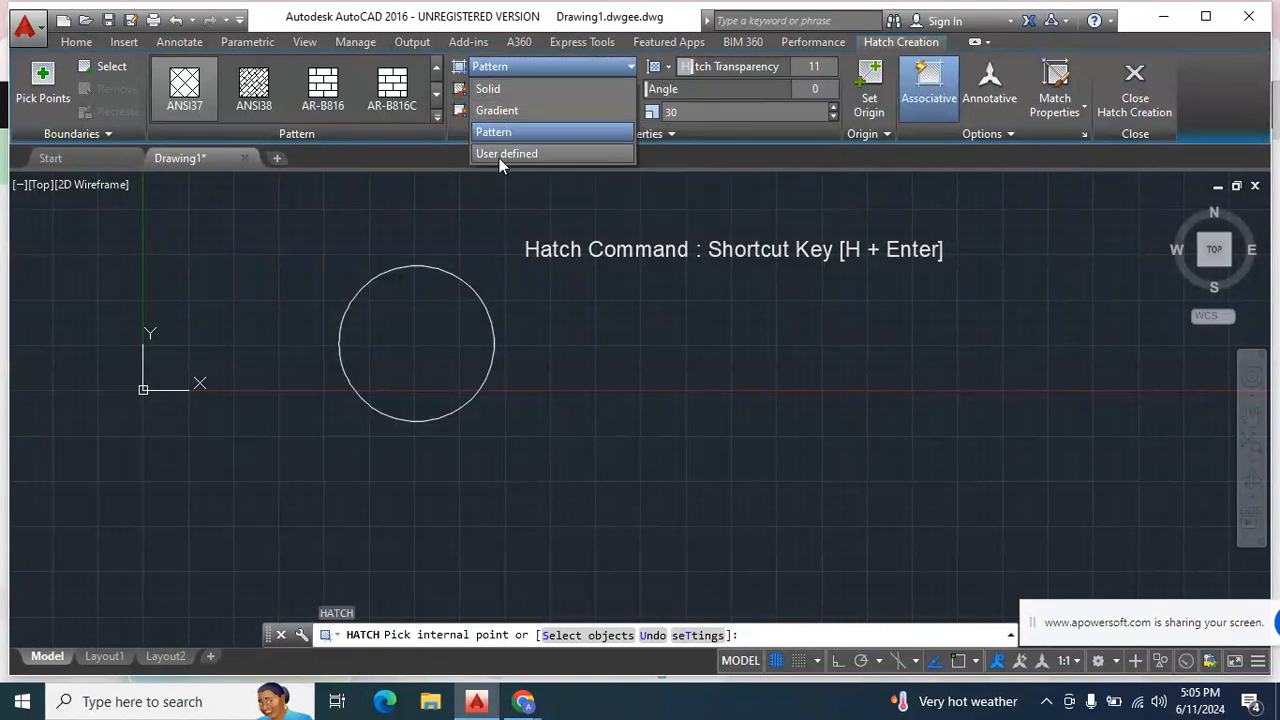
left_click(352, 128)
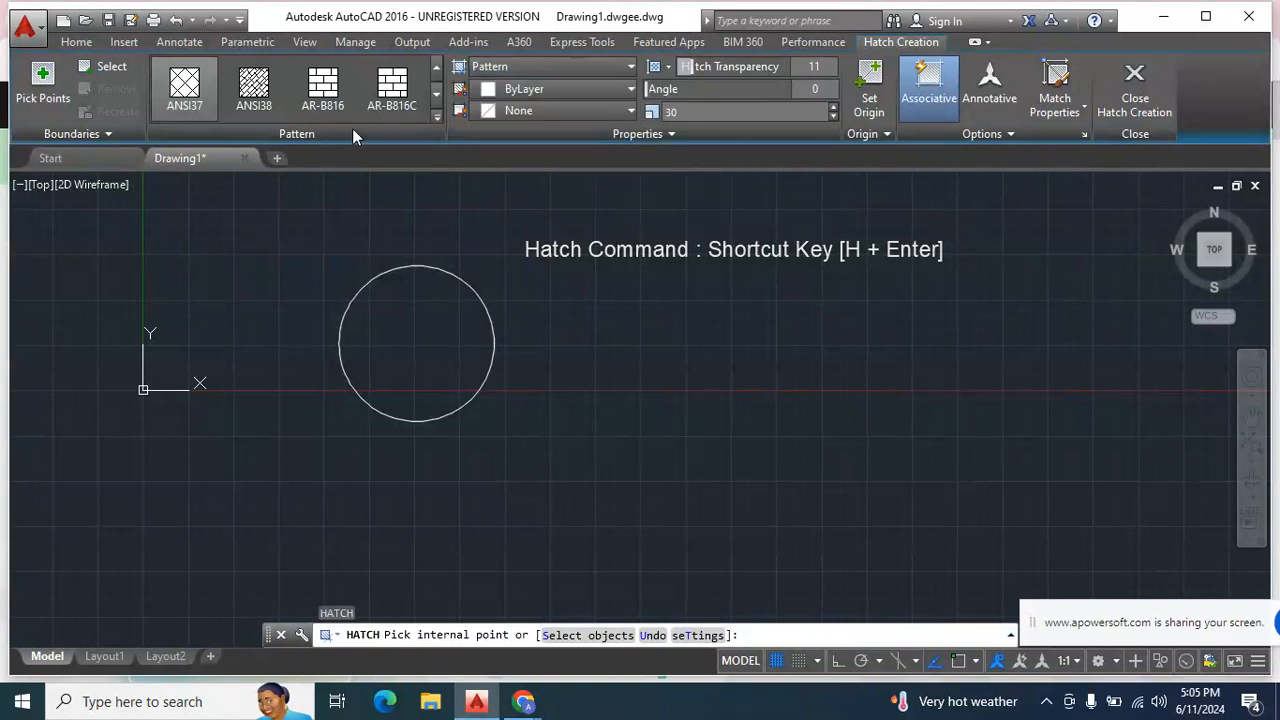
left_click(435, 118)
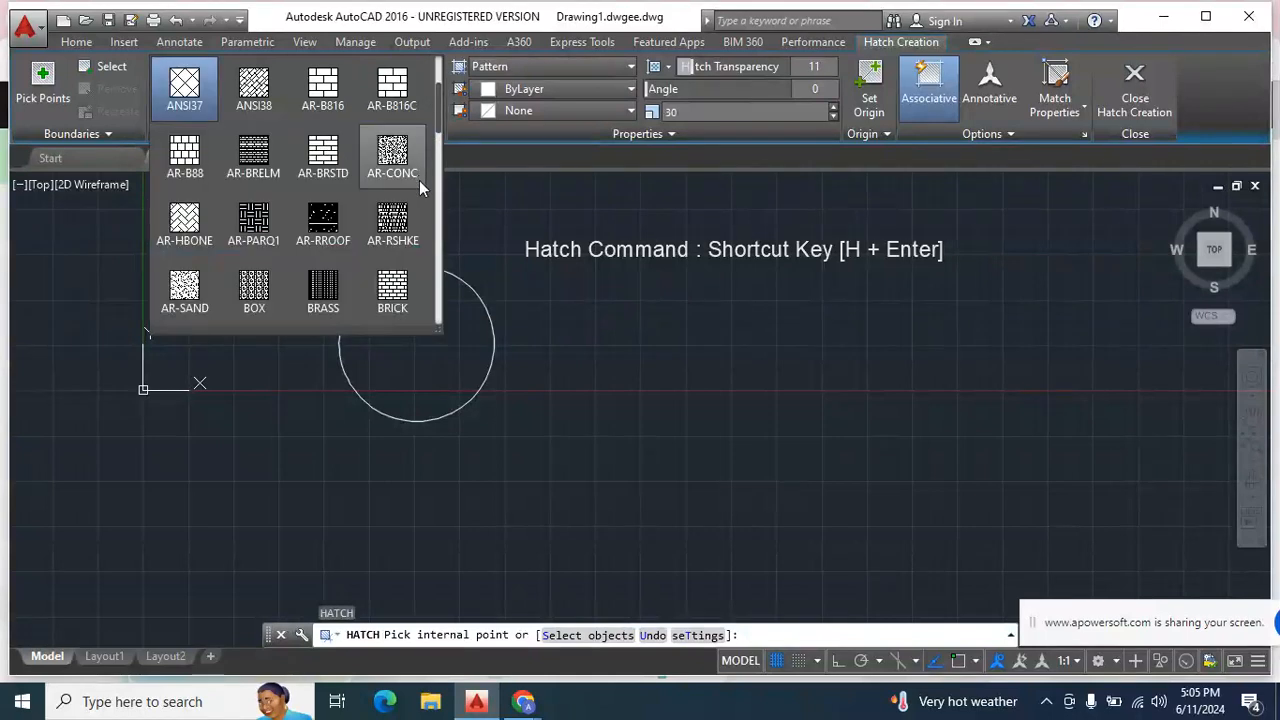
left_click(439, 163)
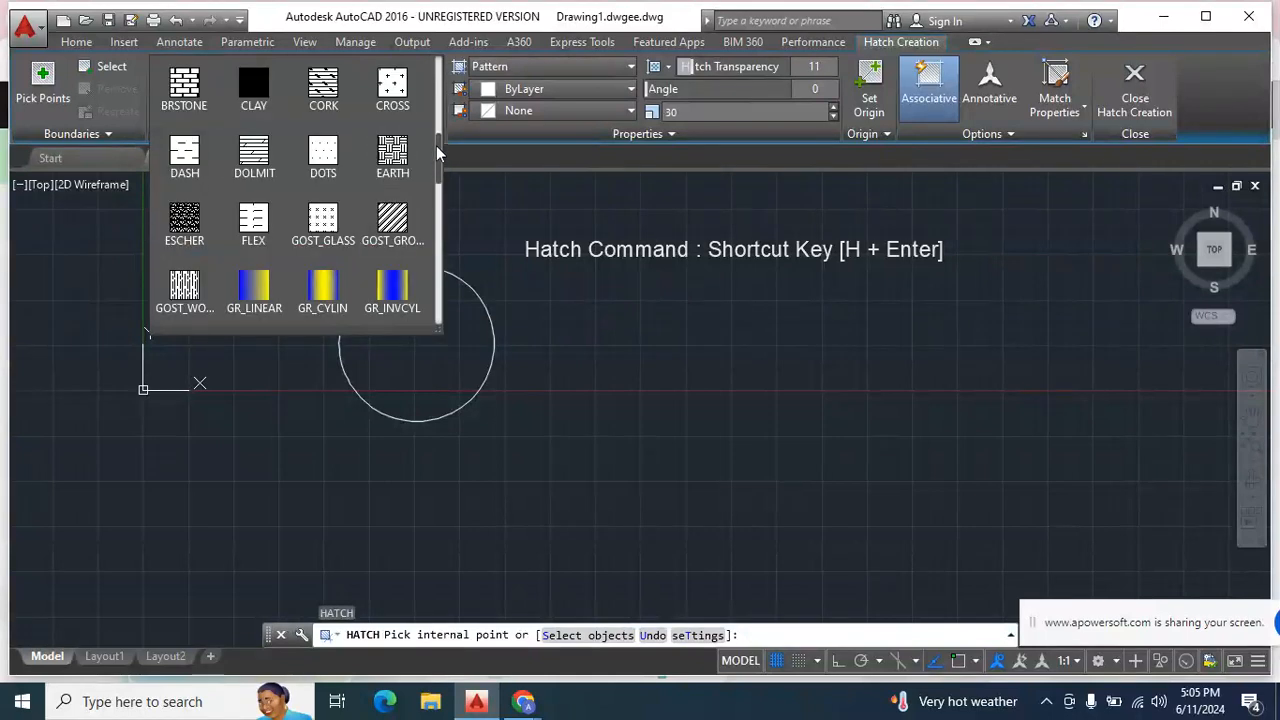
left_click_drag(439, 138, 441, 73)
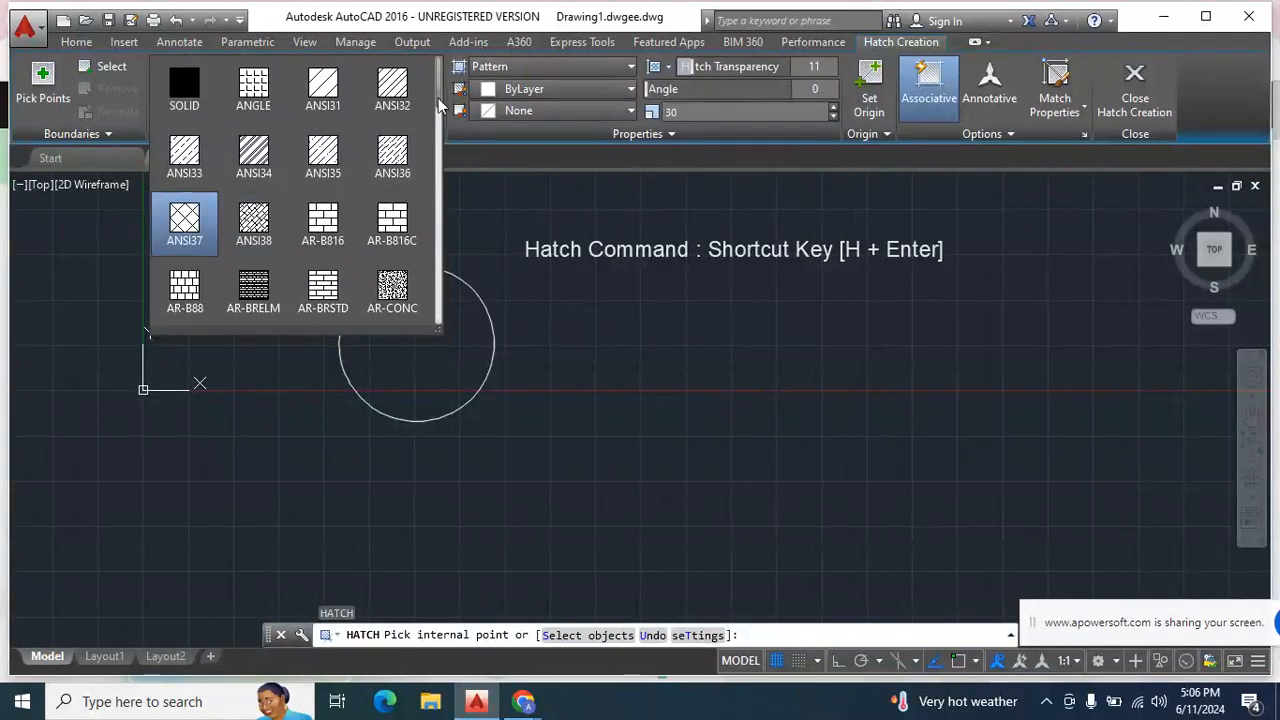
left_click_drag(439, 92, 445, 174)
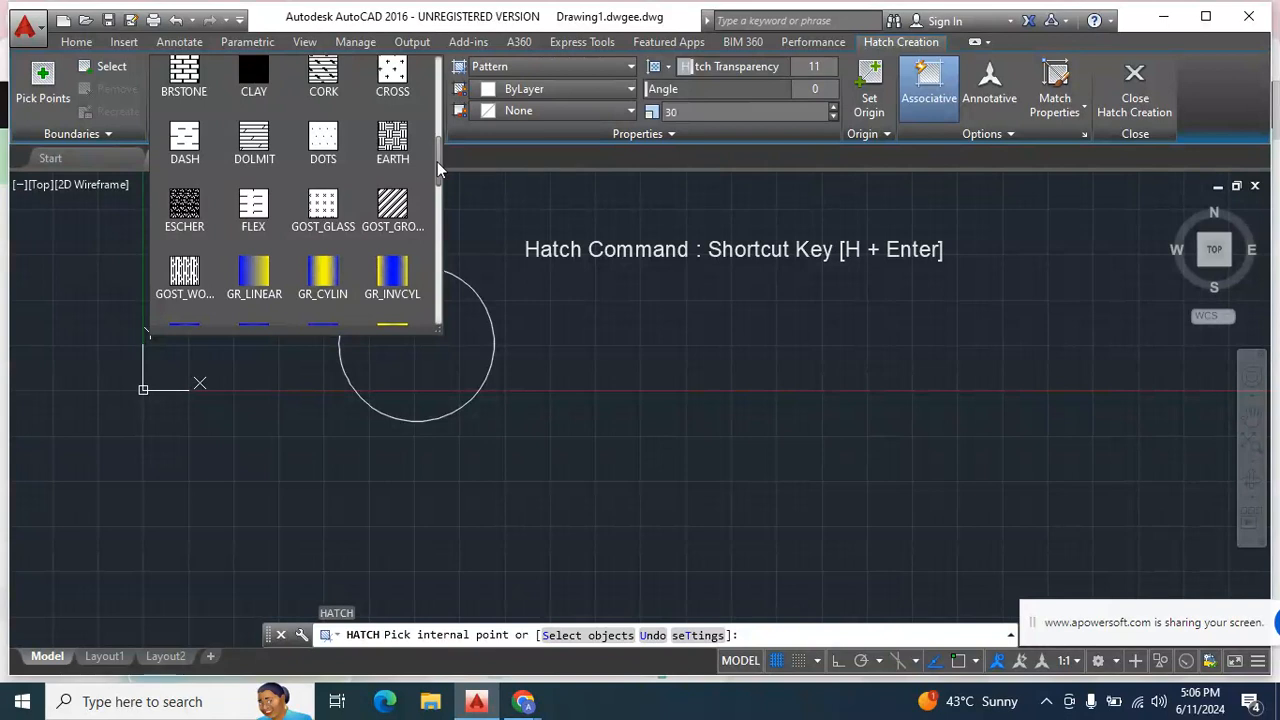
mouse_move(437, 162)
left_mouse_down()
mouse_move(442, 297)
mouse_move(449, 72)
mouse_move(439, 198)
left_mouse_up()
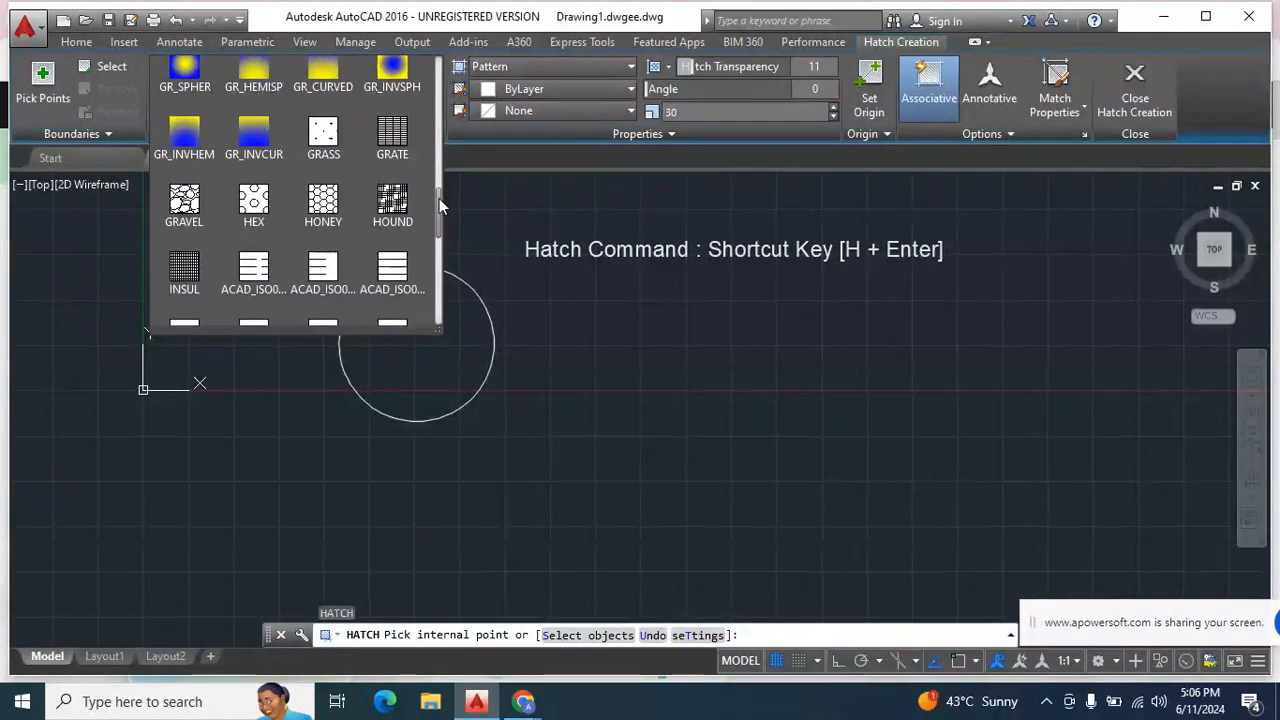
left_click(252, 206)
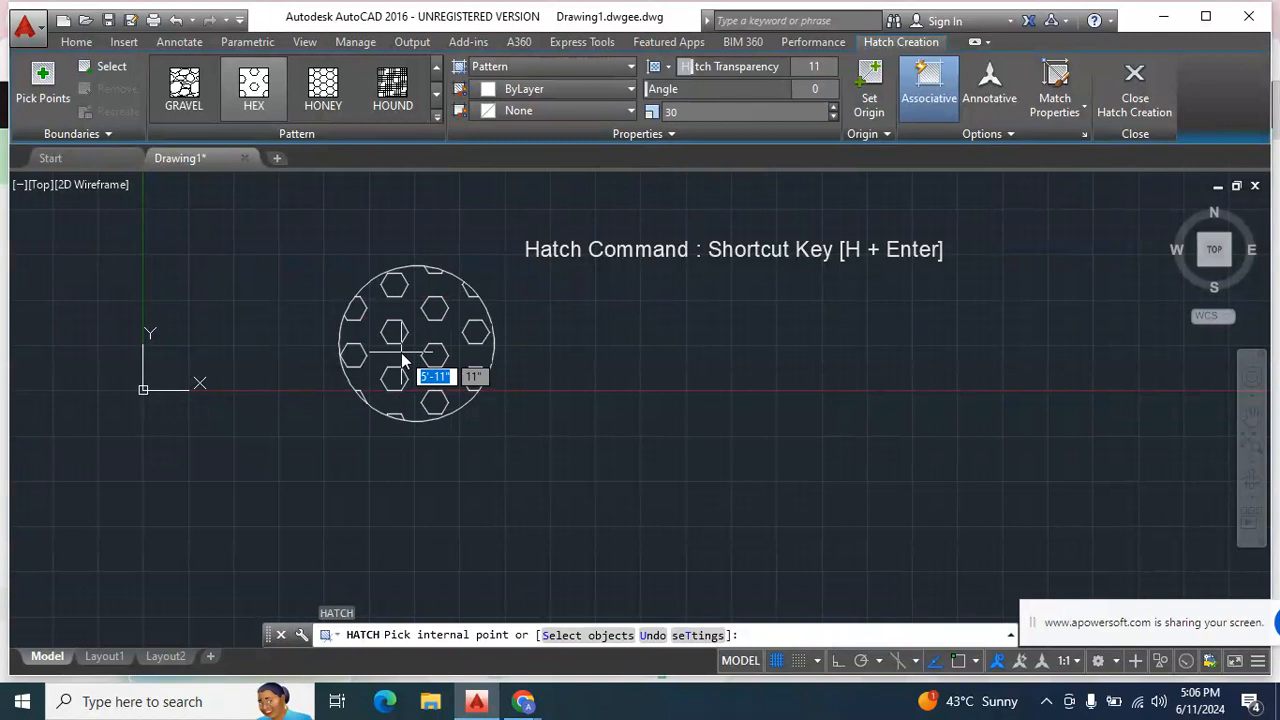
Set the hatch scale to 20 and fill the circle's interior with the pattern
left_click(672, 113)
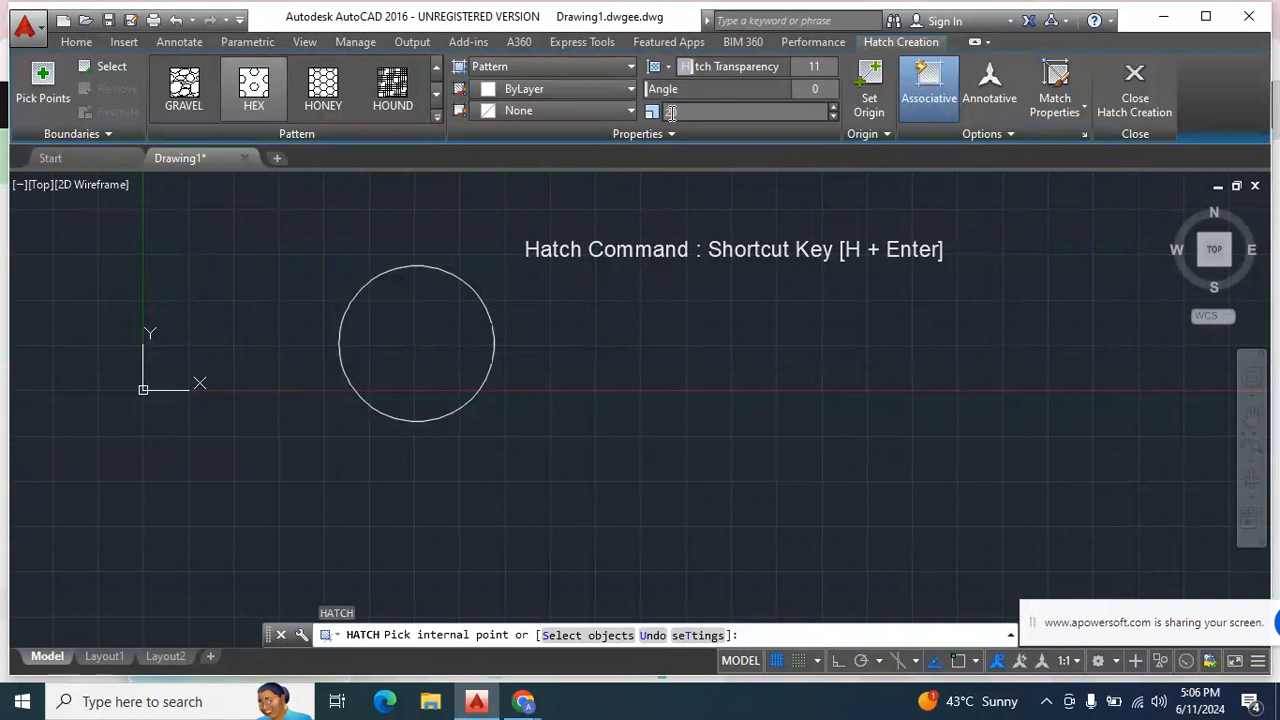
type("20")
key("Return")
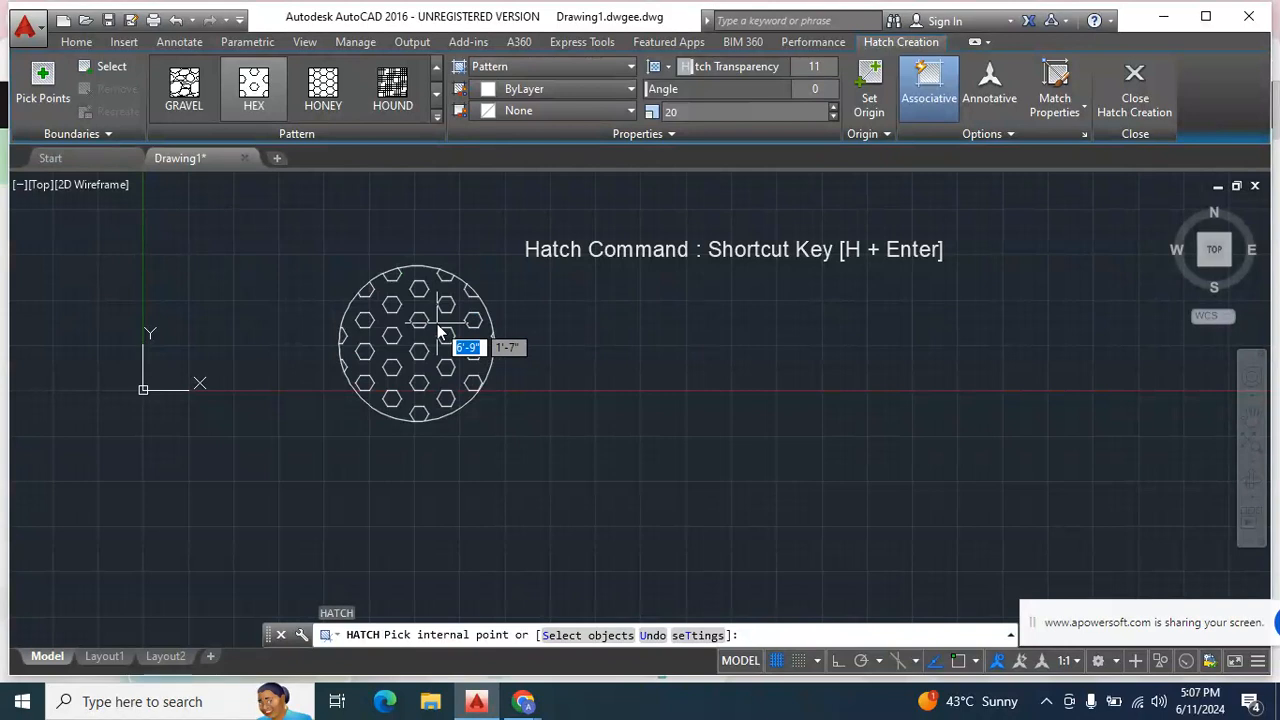
left_click(421, 350)
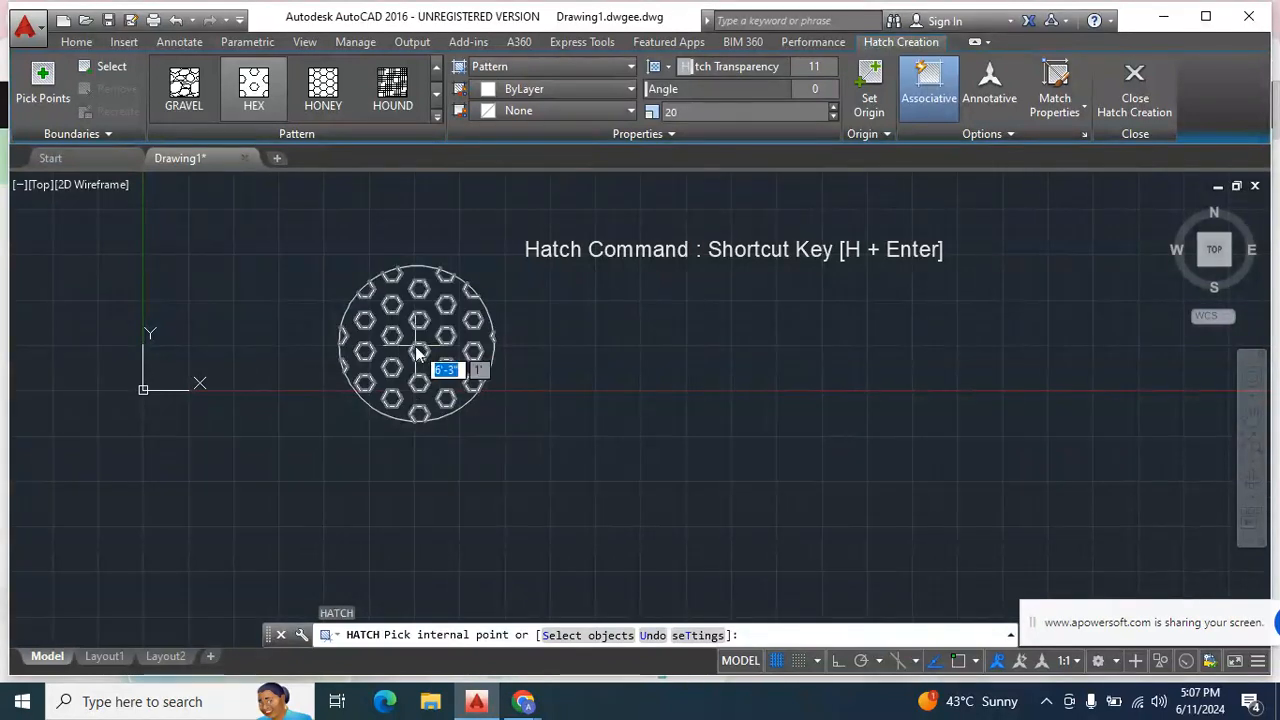
left_click(415, 346)
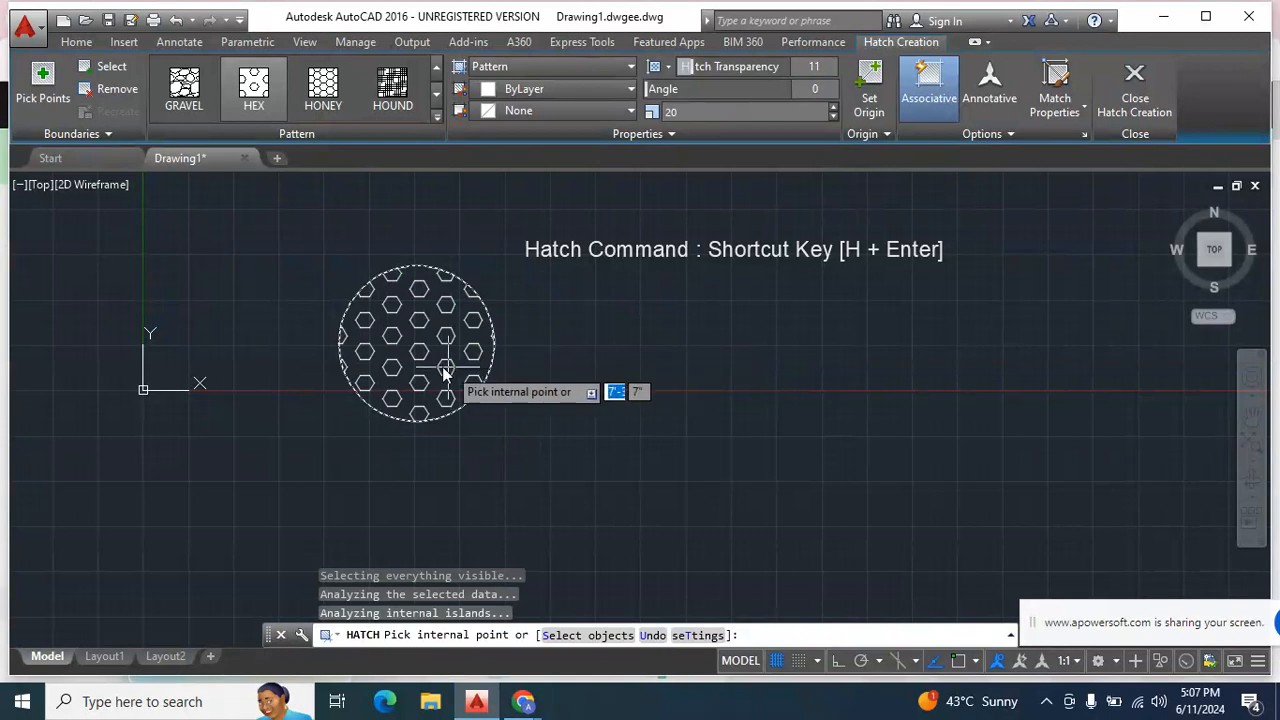
key("Escape")
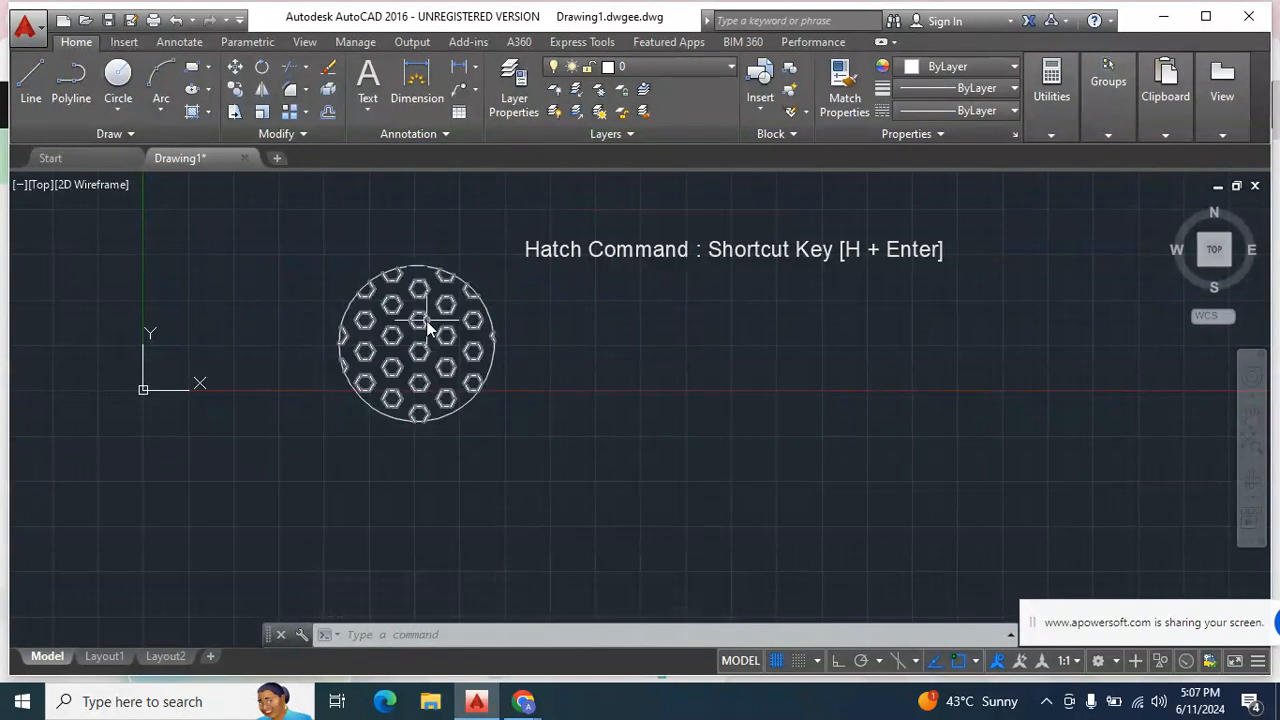
Set the background colour of the circle's hatch to purple 169,83,160
left_click(428, 322)
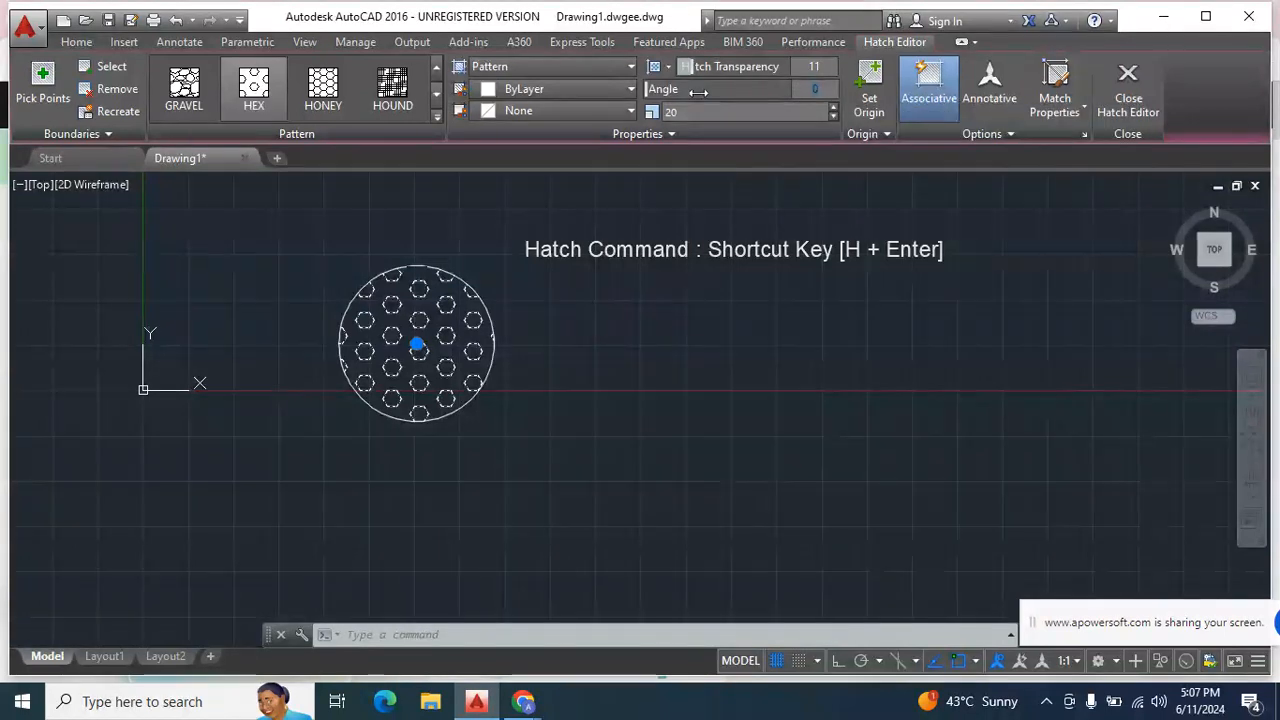
left_click(542, 105)
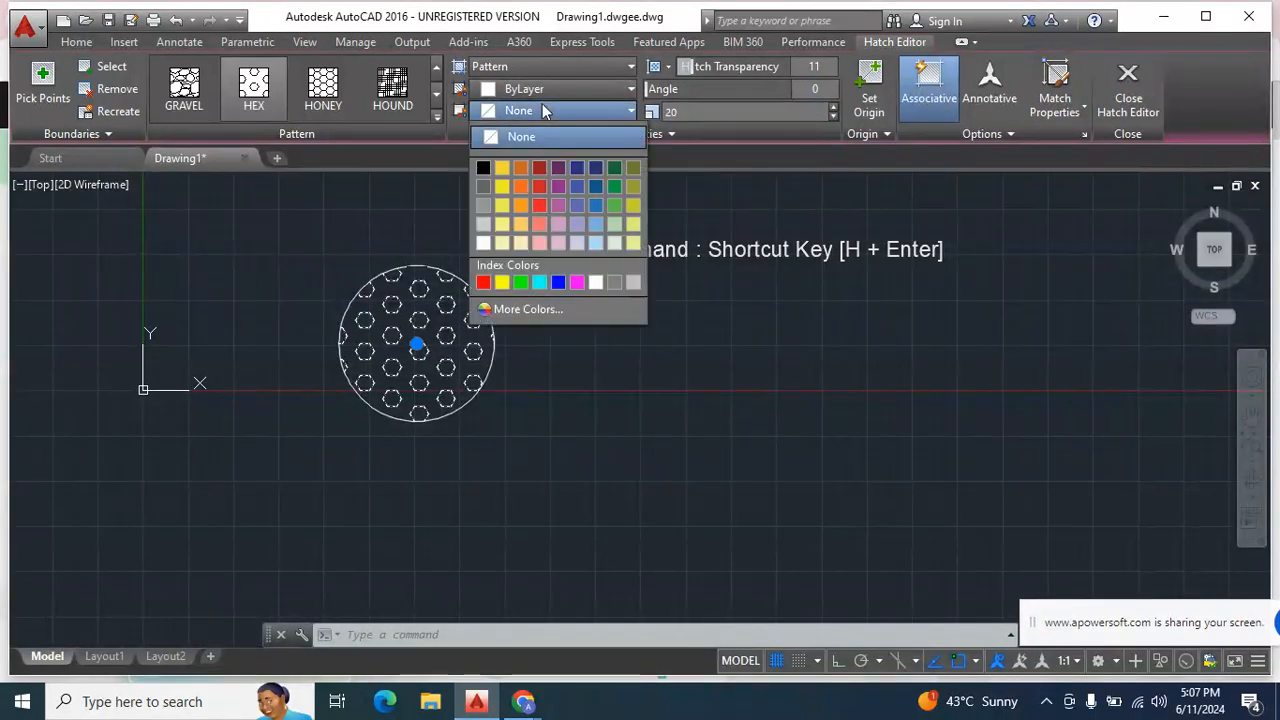
left_click(563, 207)
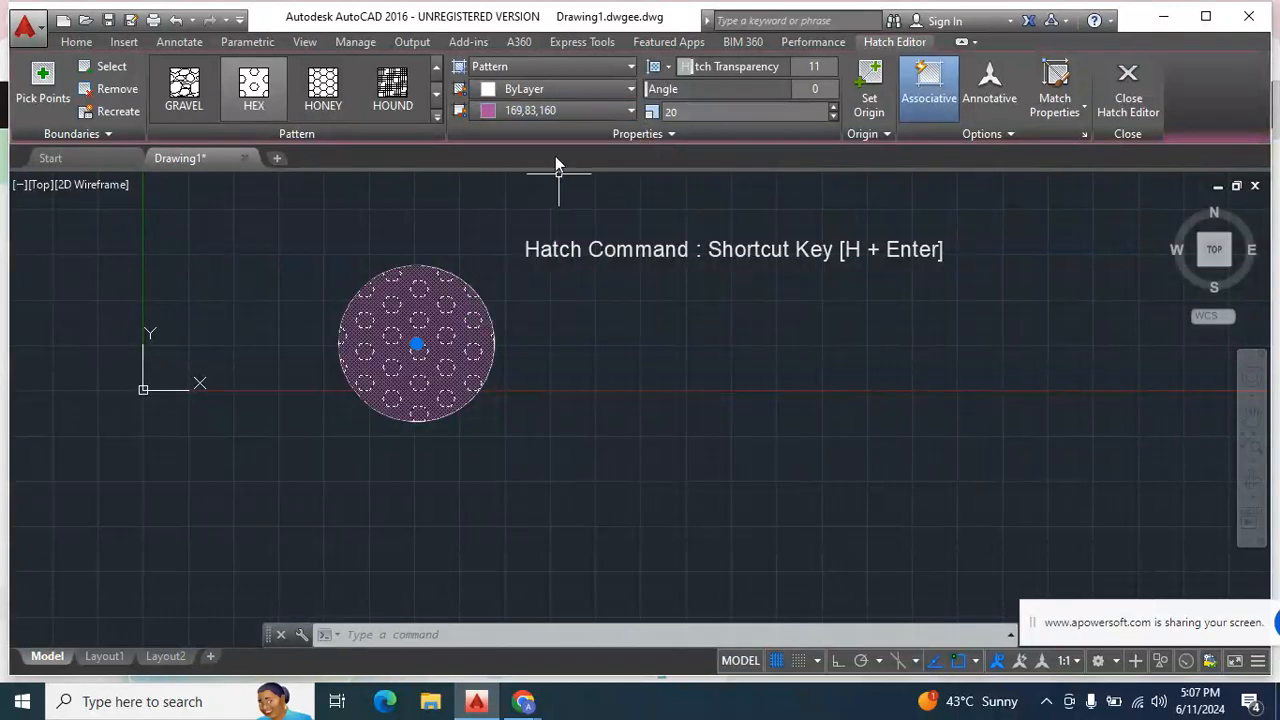
Set the line colour of the circle's hatch pattern to Blue
left_click(550, 95)
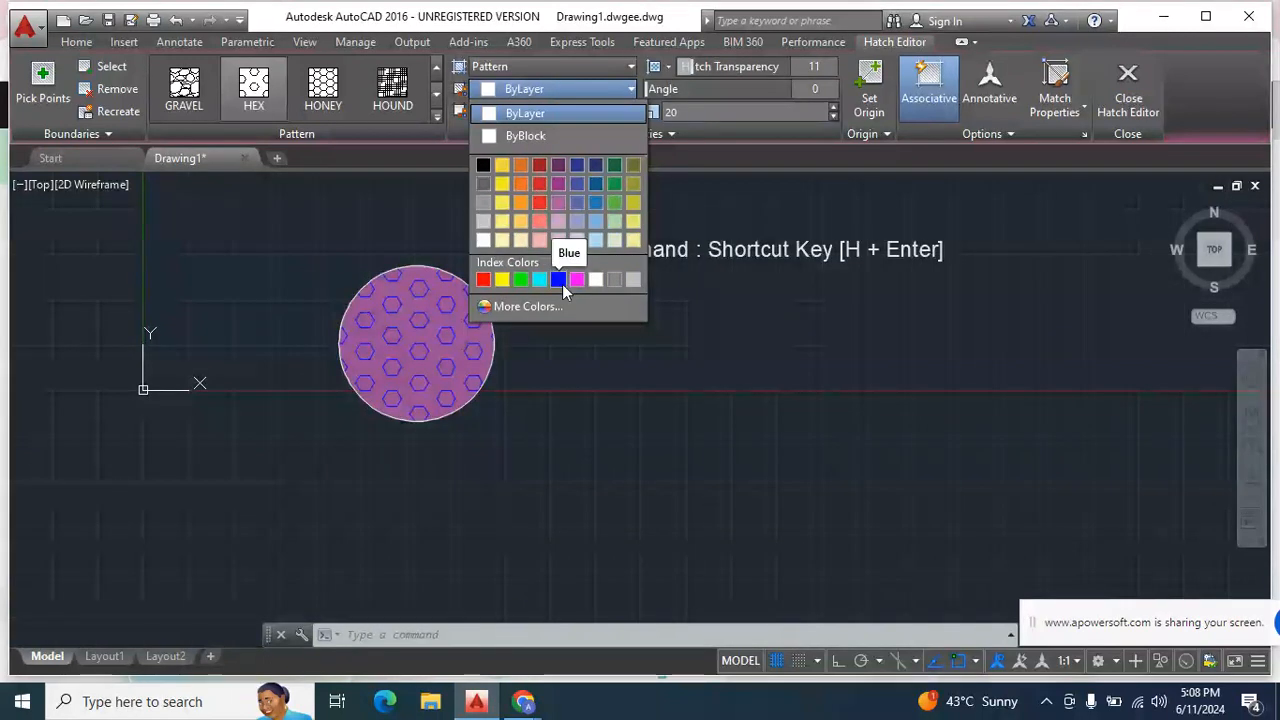
left_click(558, 280)
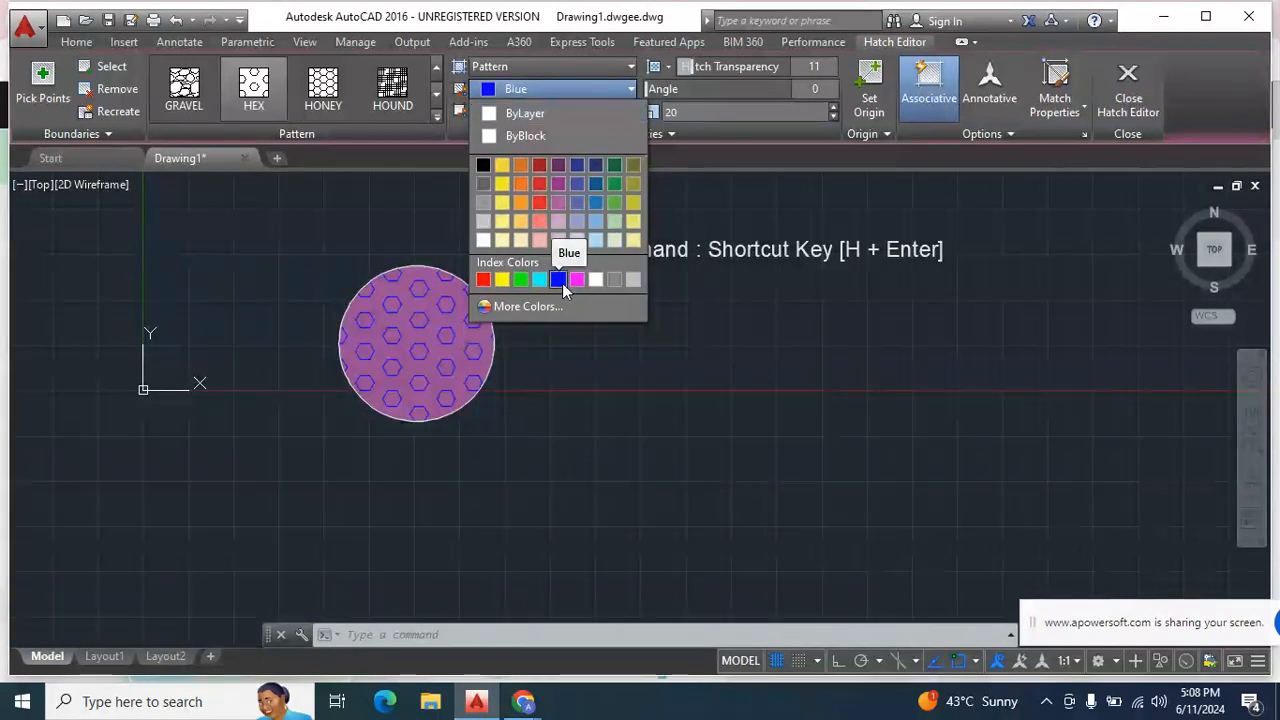
left_click(505, 358)
key("Escape")
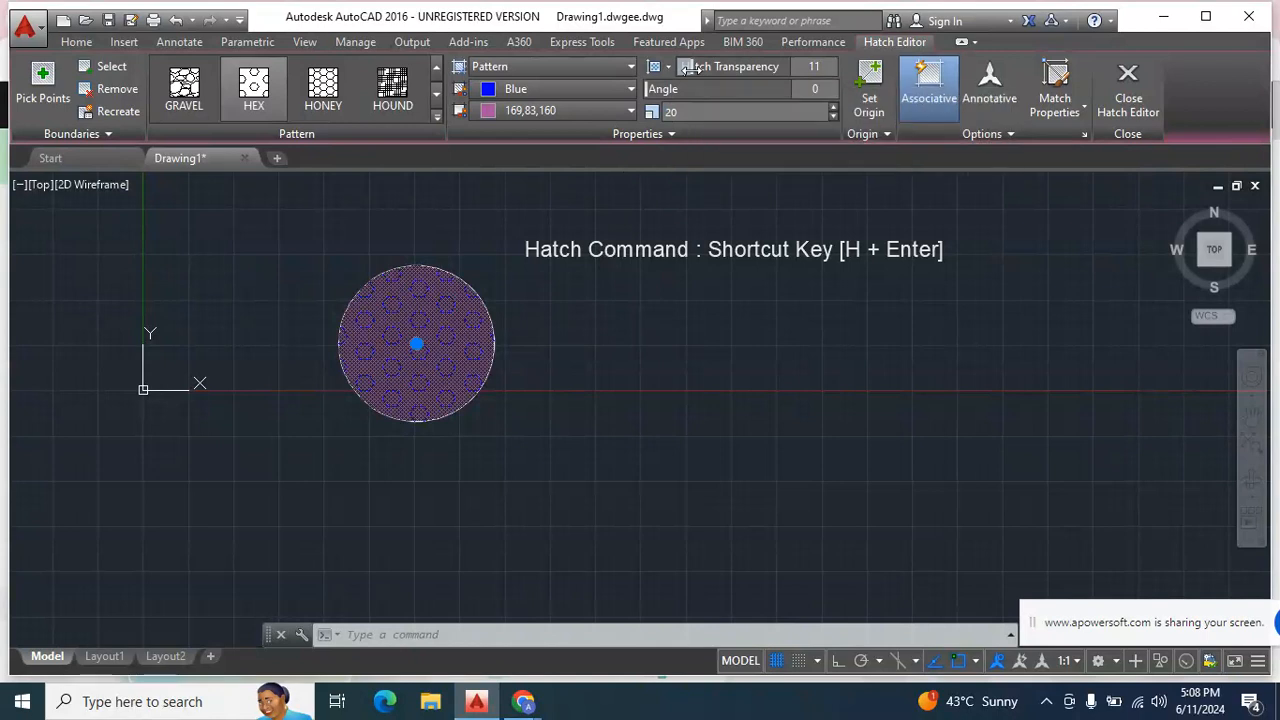
Set the transparency of the circle's hatch to 53 and finish editing it
left_click_drag(706, 67, 760, 66)
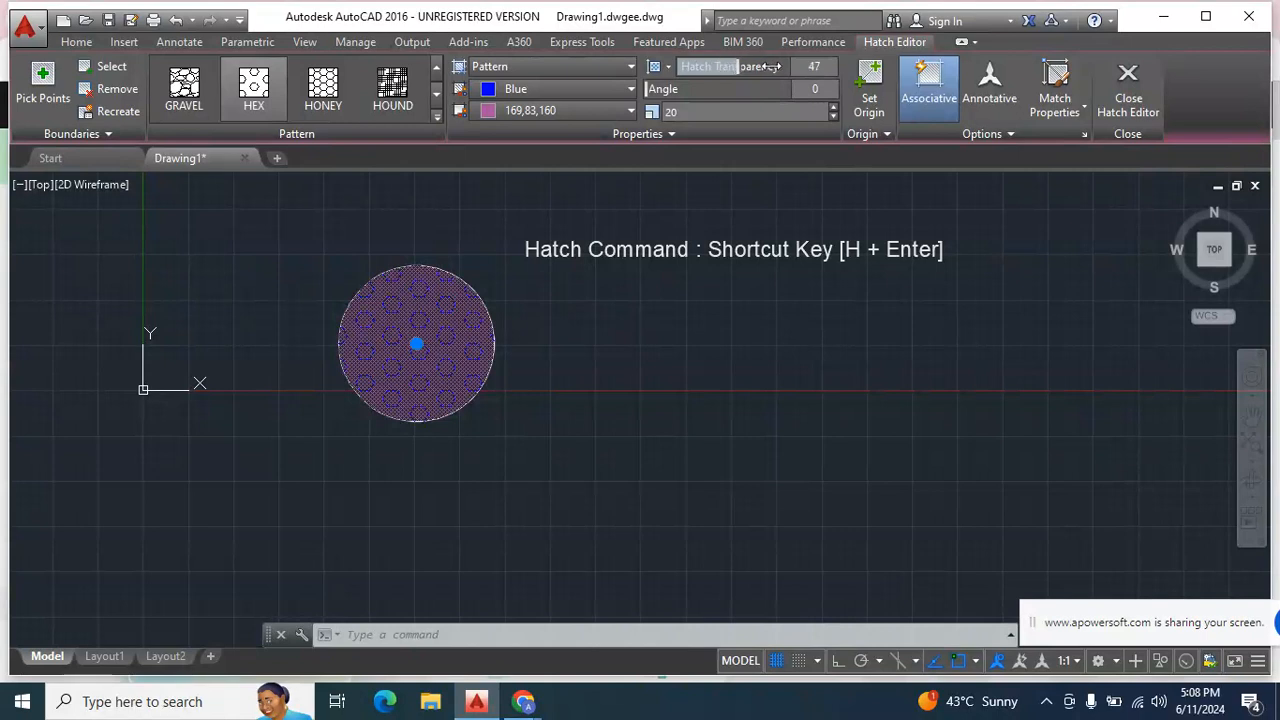
left_click(527, 379)
key("Escape")
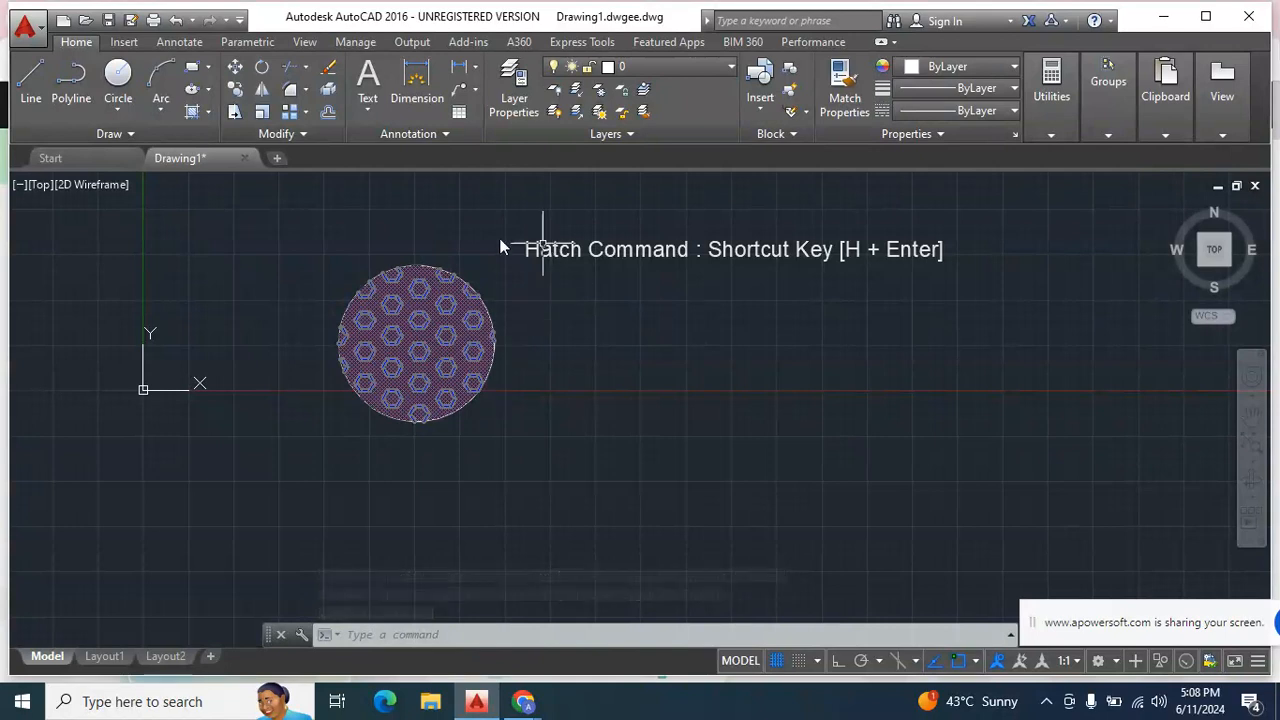
Lower the transparency of the circle's hatch to 4 and finish editing it
left_click(430, 345)
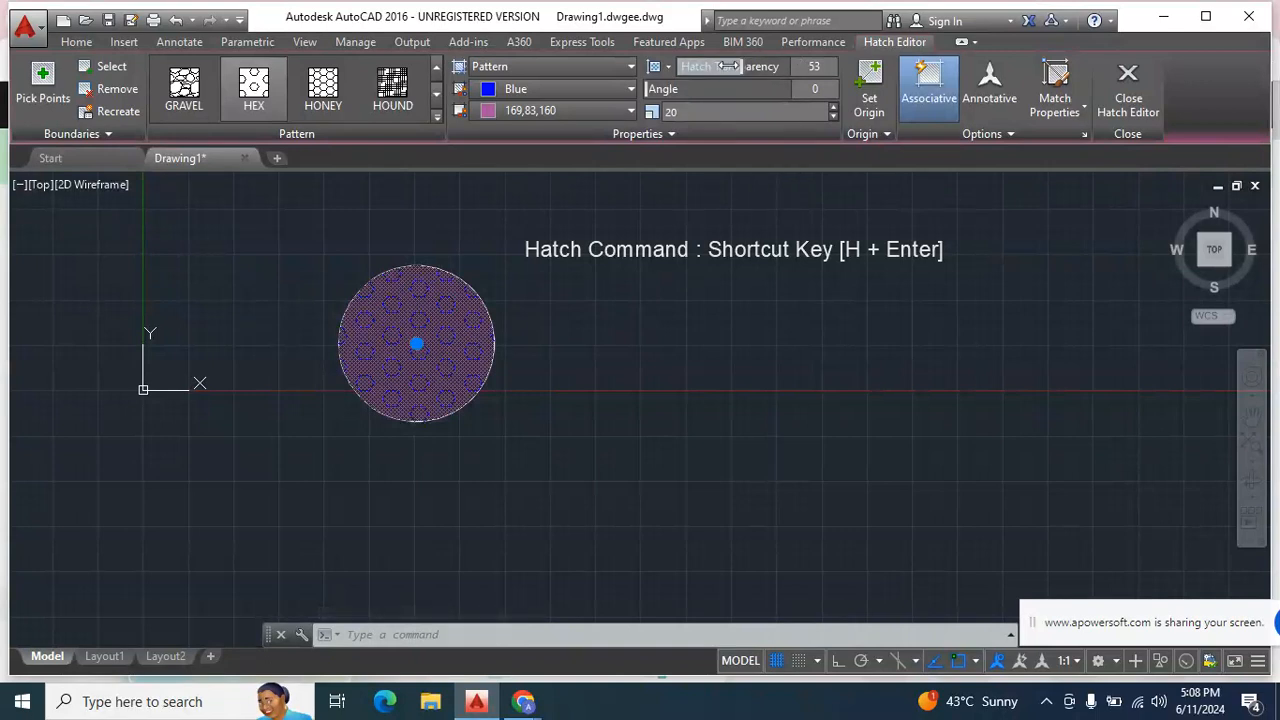
left_click_drag(672, 66, 650, 66)
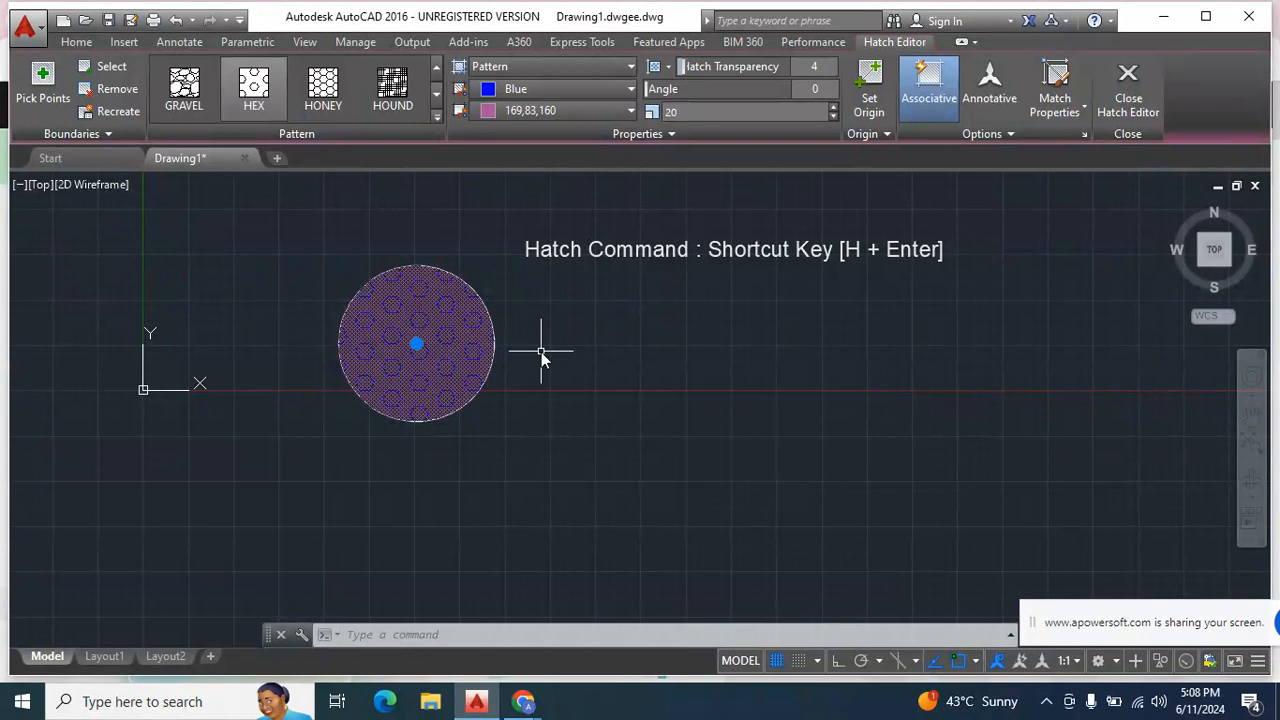
key("Escape")
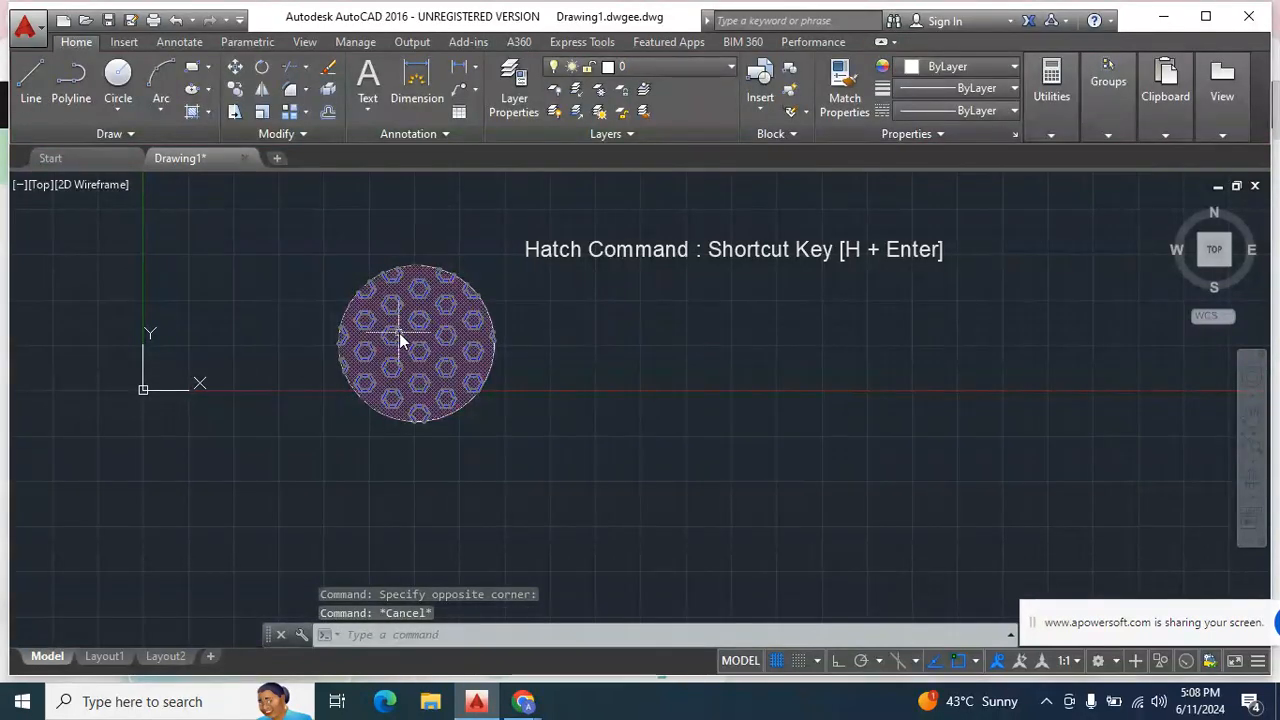
type("h")
key("Return")
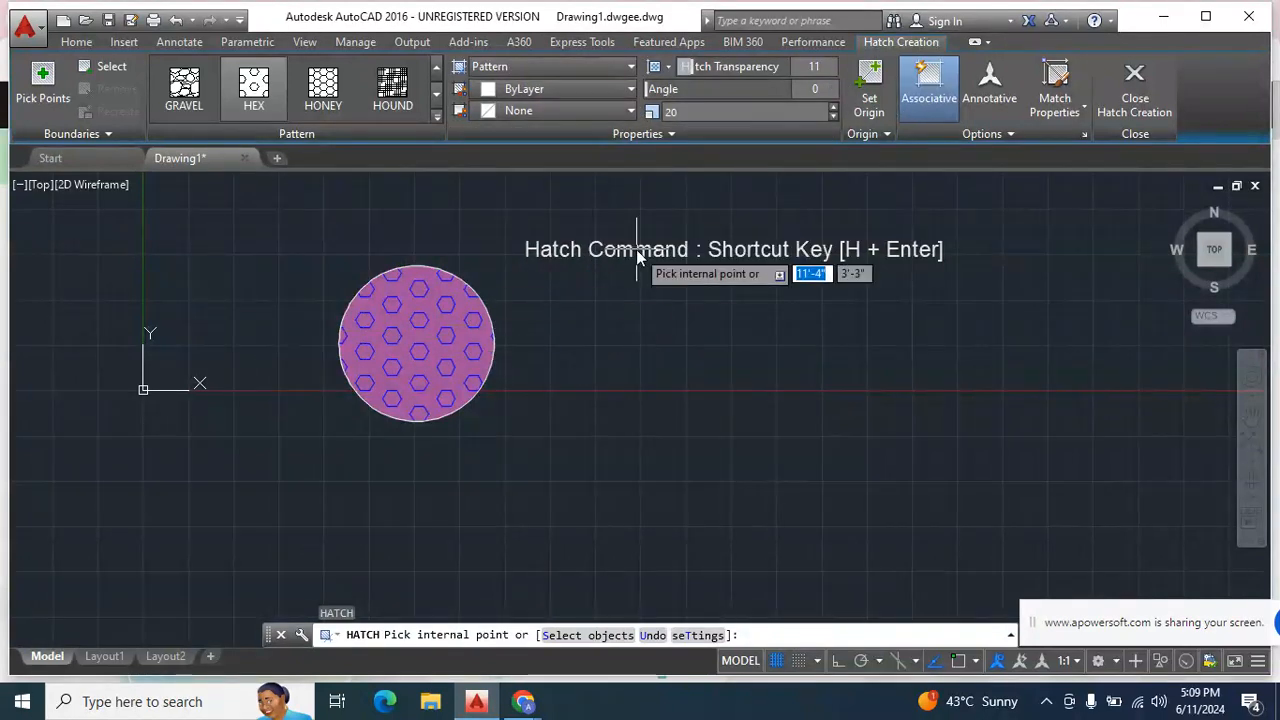
key("Escape")
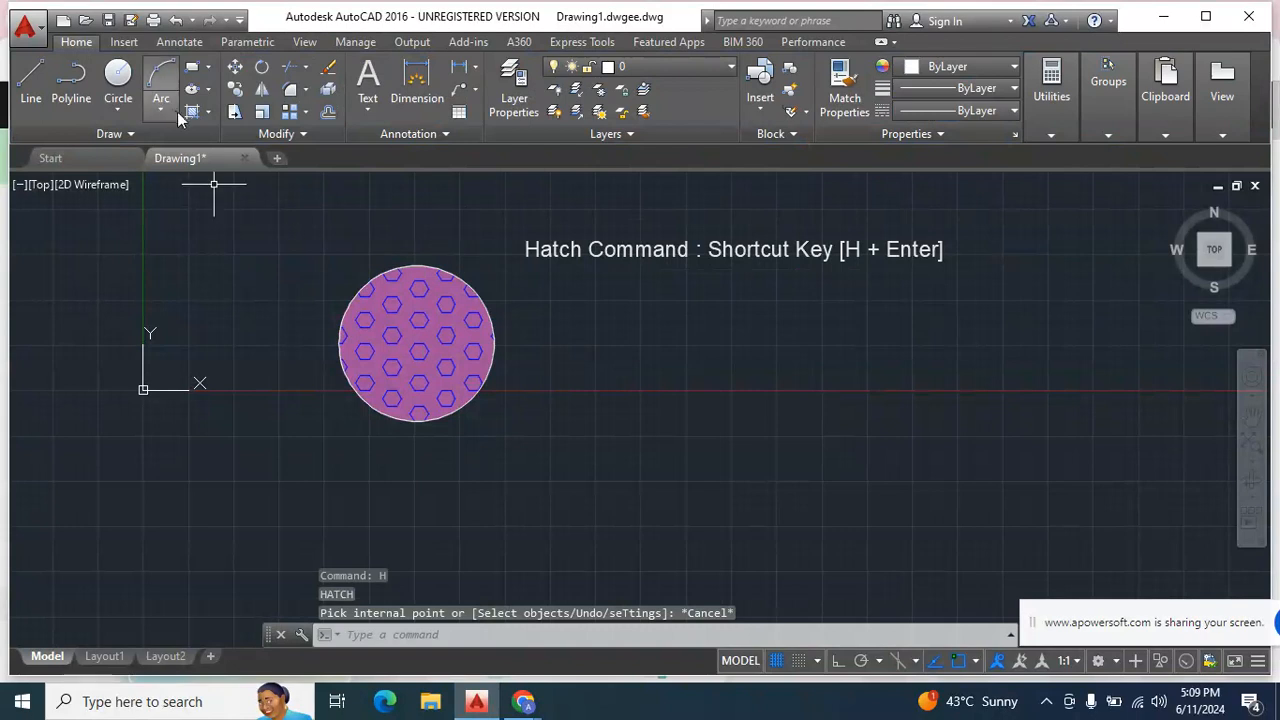
Draw a rectangle to the right of the circle, below the Hatch Command text
left_click(207, 67)
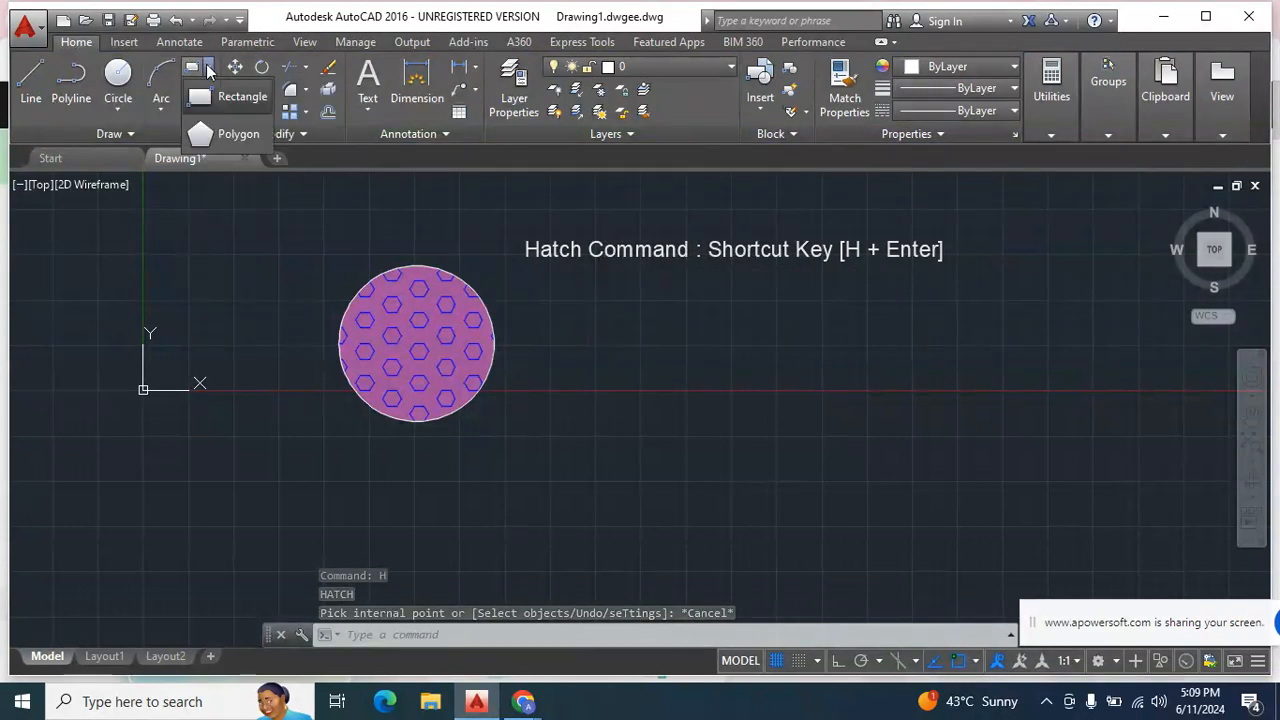
left_click(204, 94)
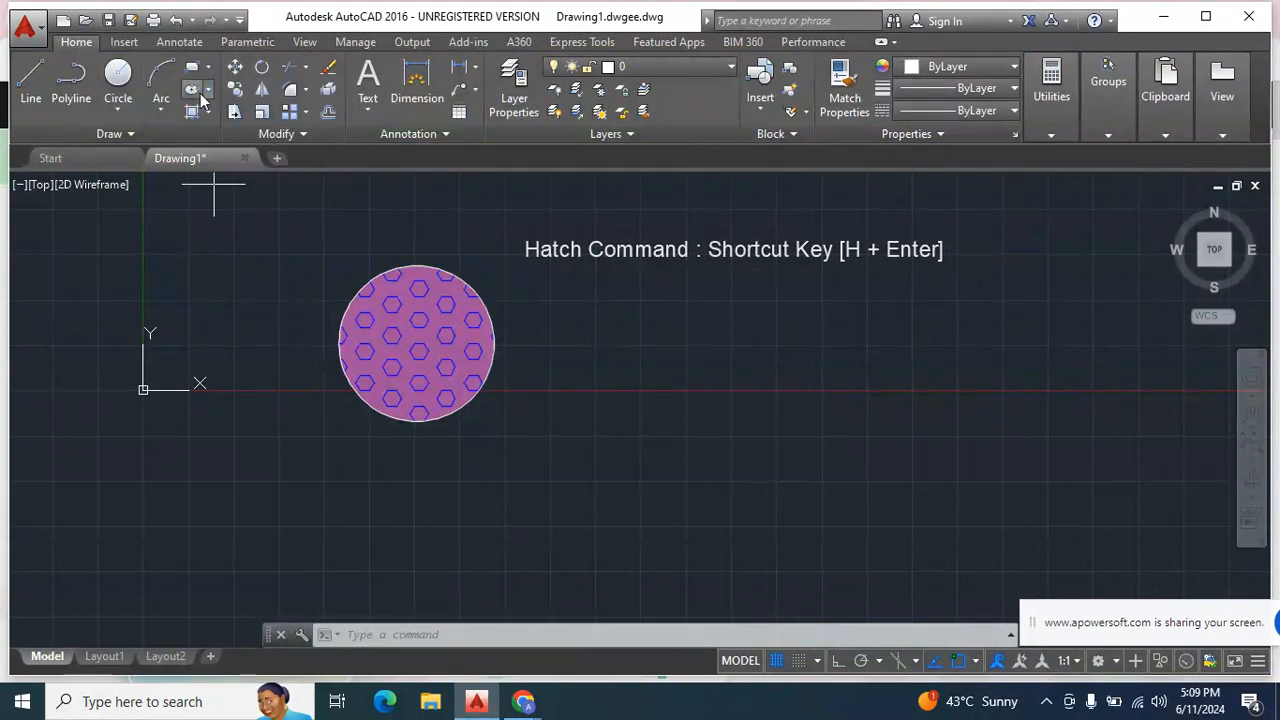
left_click(622, 335)
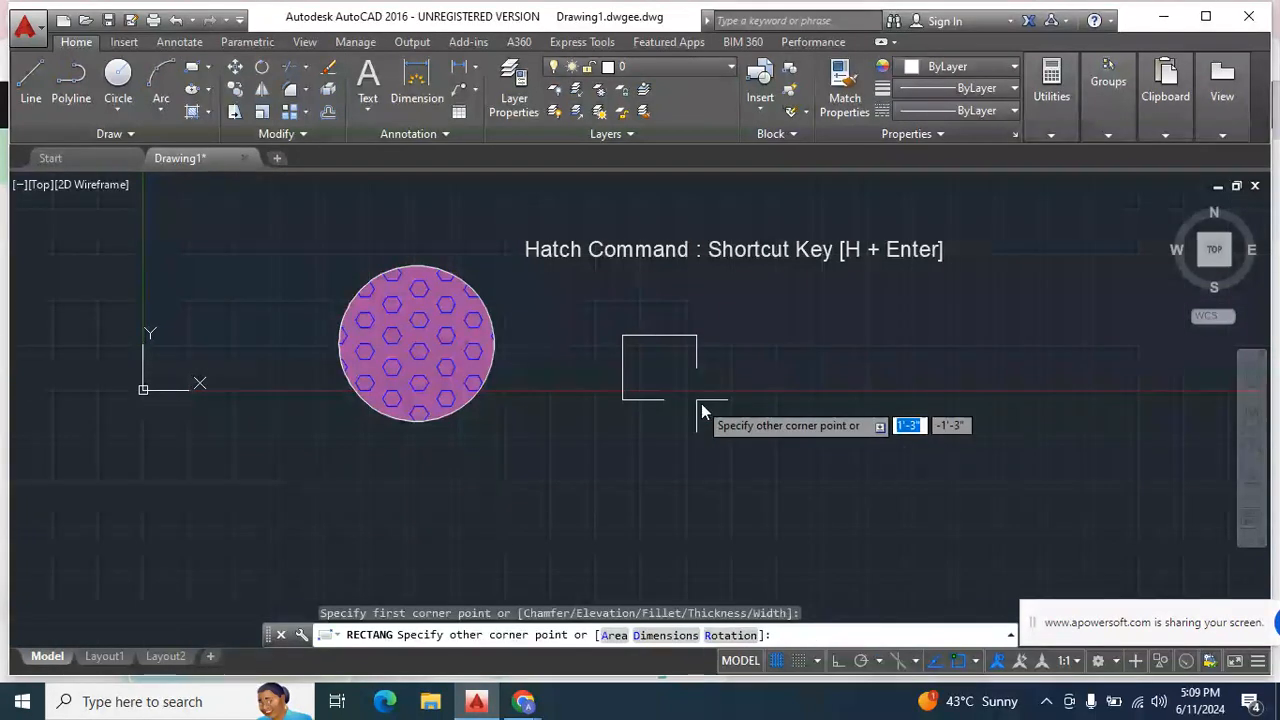
left_click(812, 454)
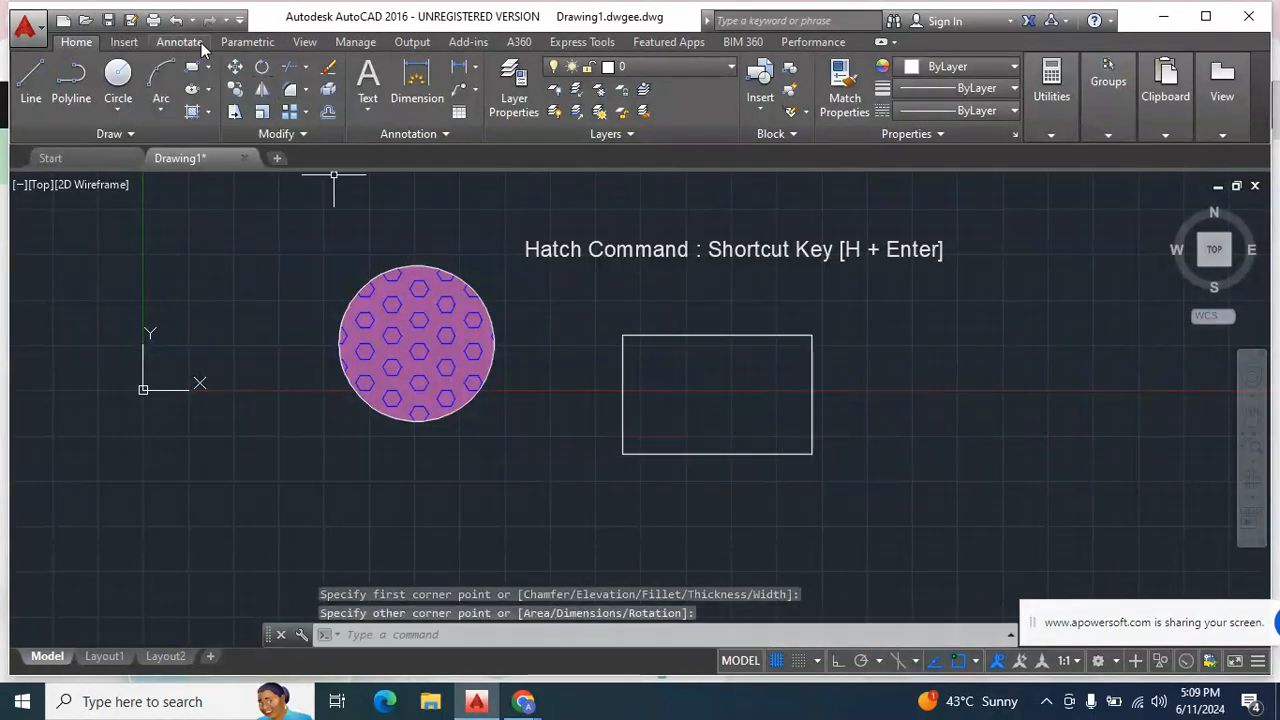
left_click(743, 336)
right_click(743, 336)
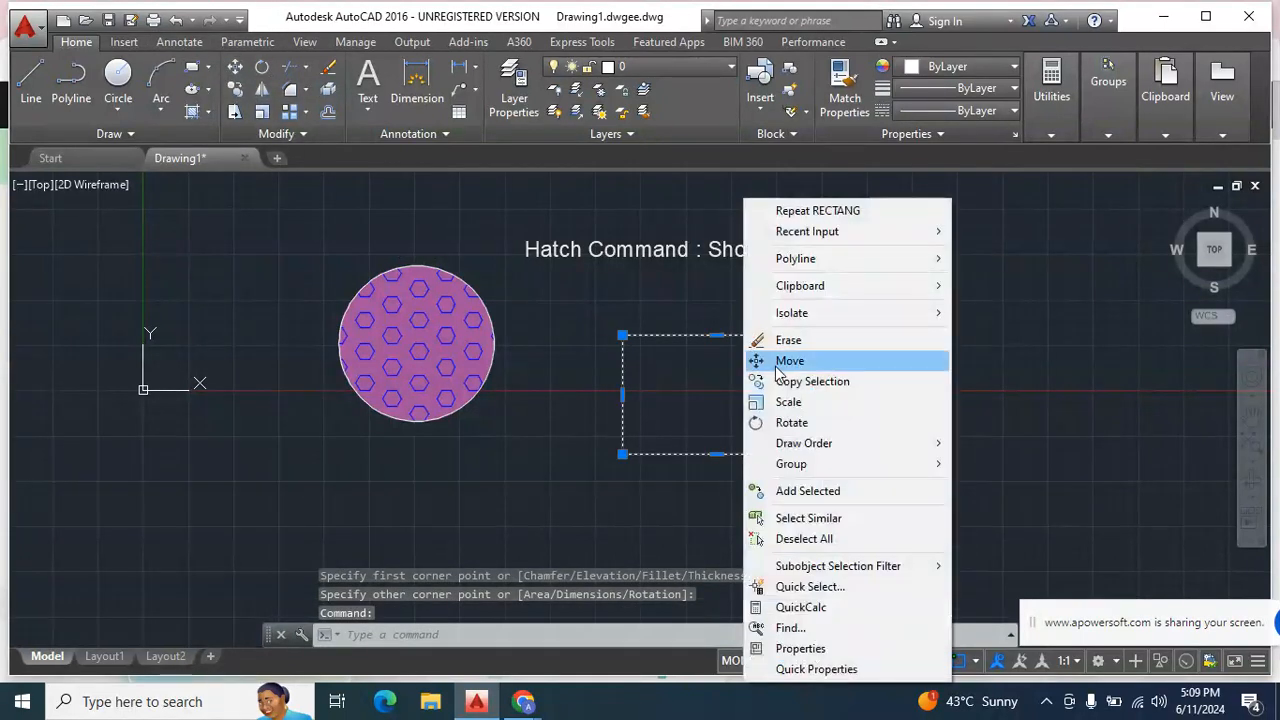
left_click(775, 362)
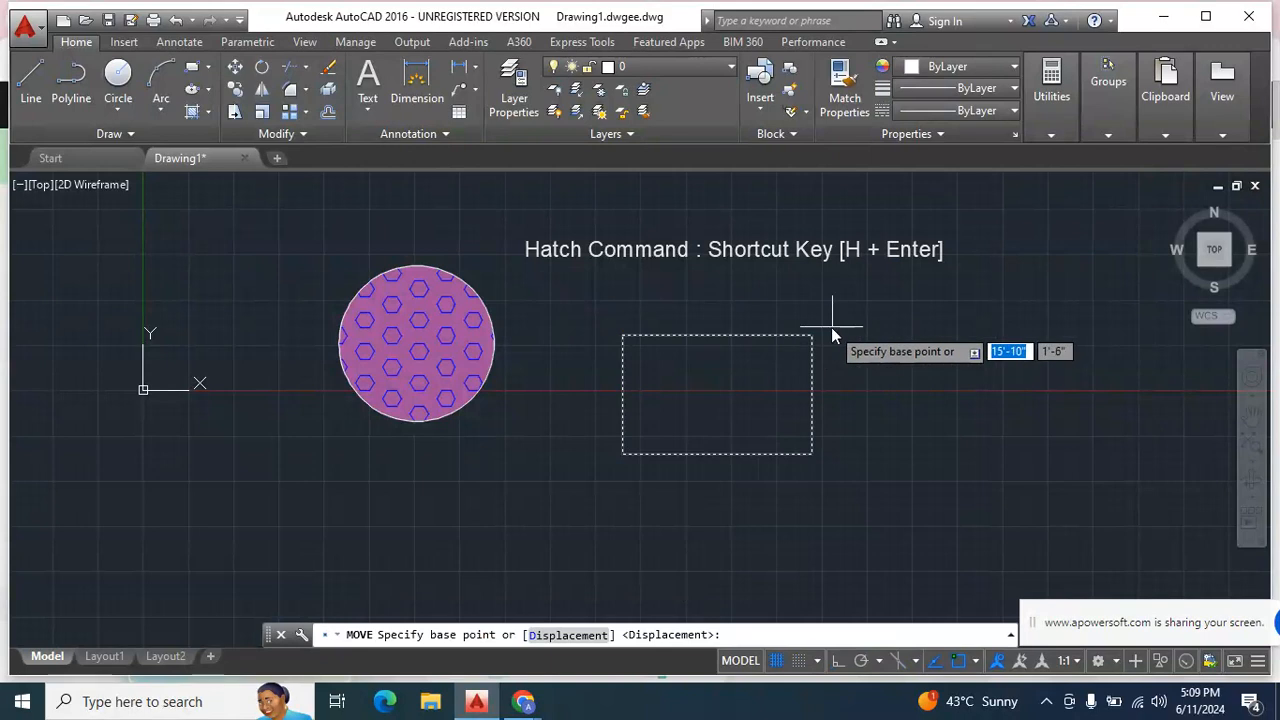
key("Escape")
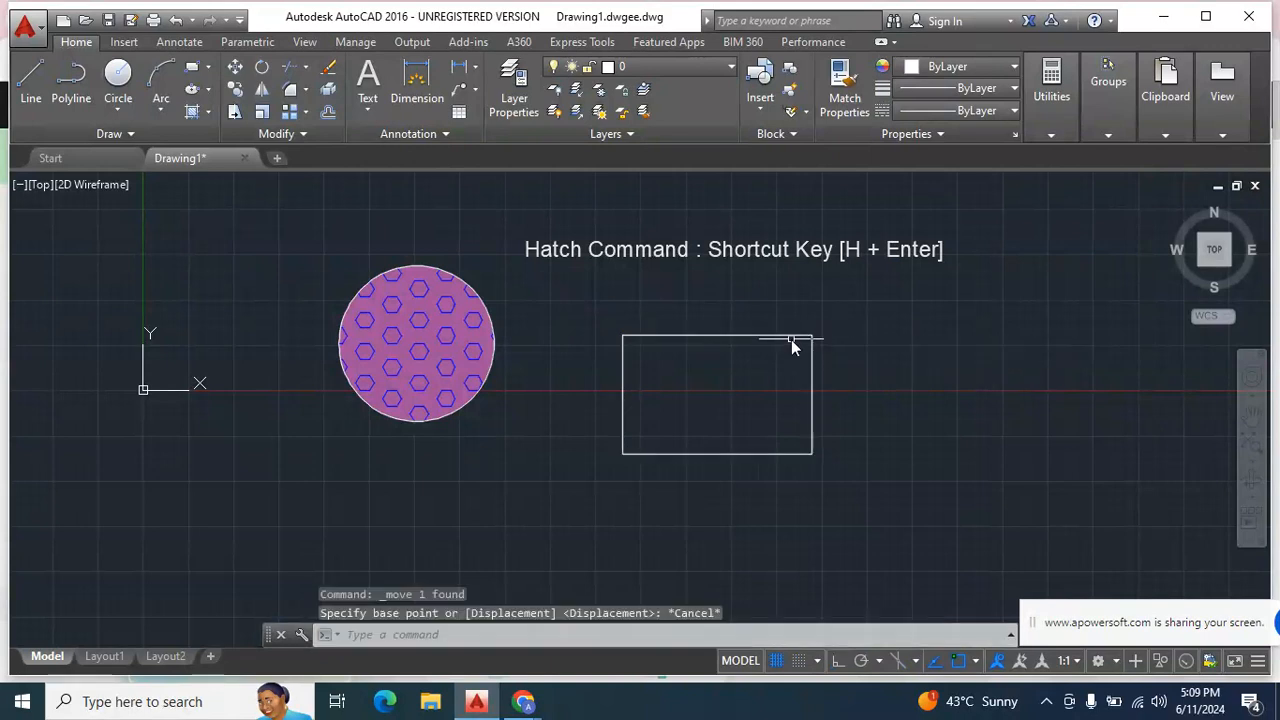
Copy the rectangle horizontally to the right by about 5'-11", using its upper-right corner as the base point
left_click(791, 337)
right_click(791, 338)
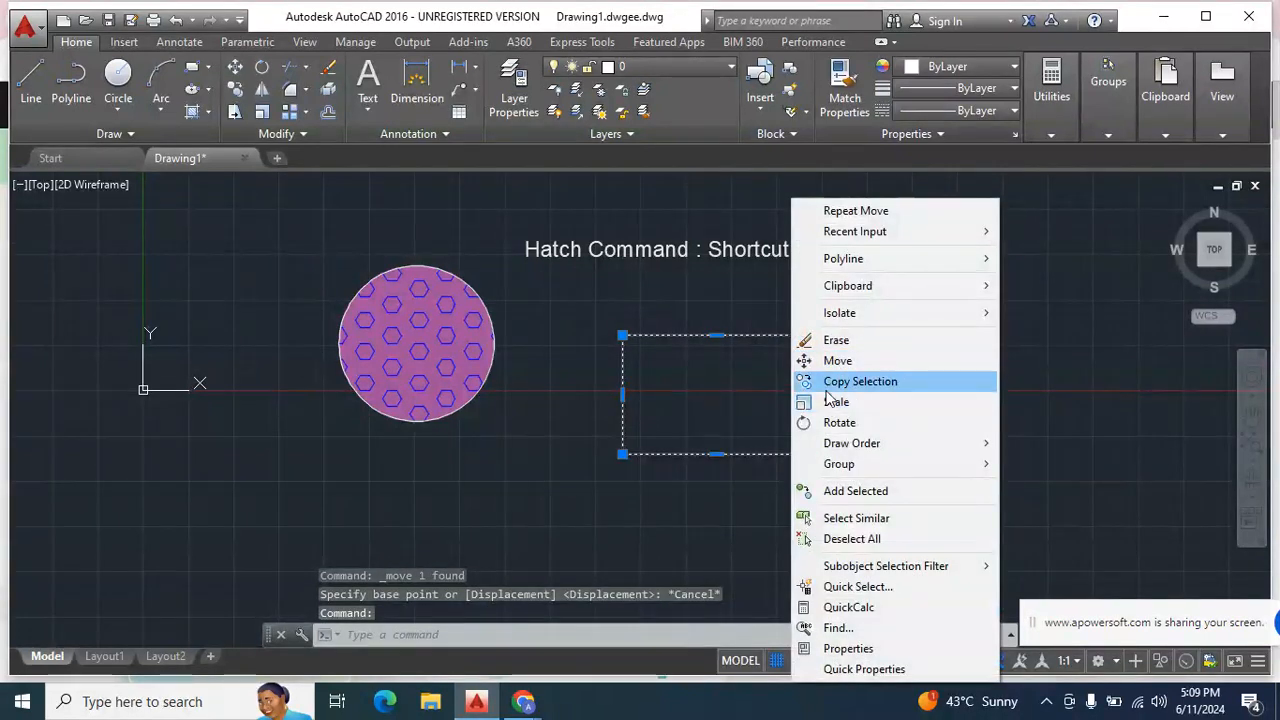
left_click(826, 381)
left_click(817, 336)
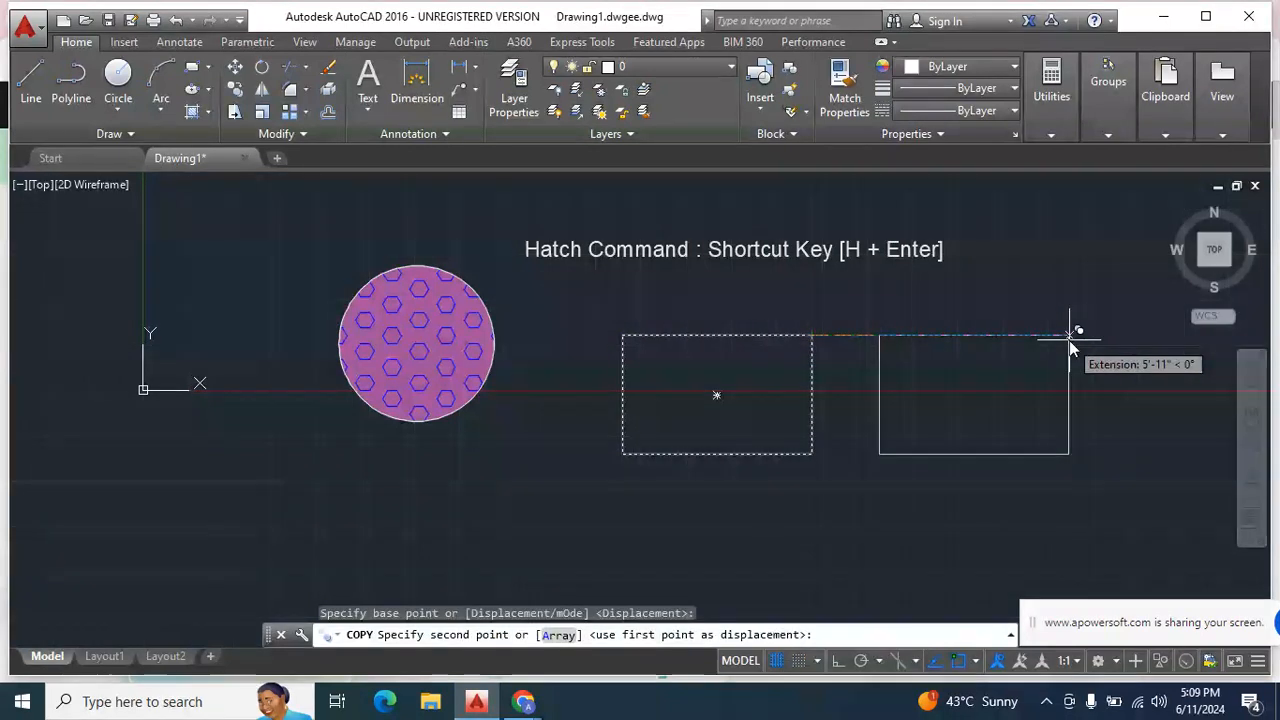
left_click(1069, 341)
key("Escape")
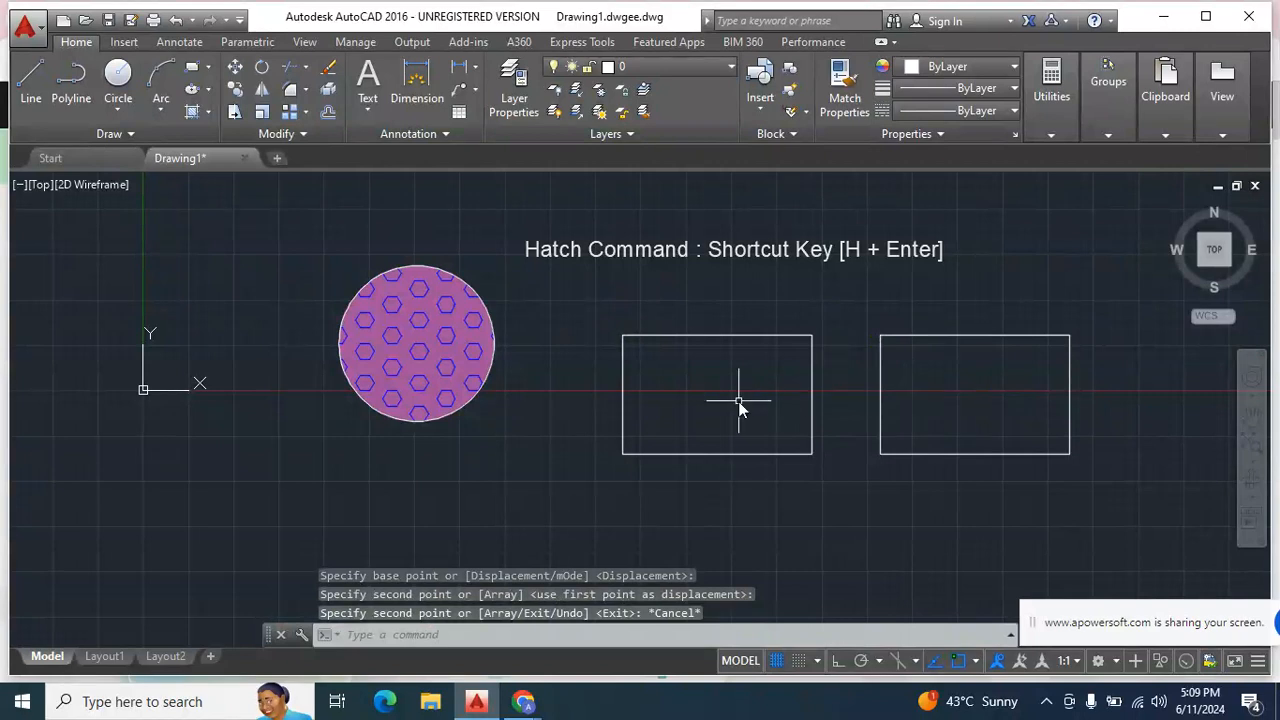
Choose the ZIGZAG pattern for a new hatch and preview it inside the first rectangle
type("h")
key("Return")
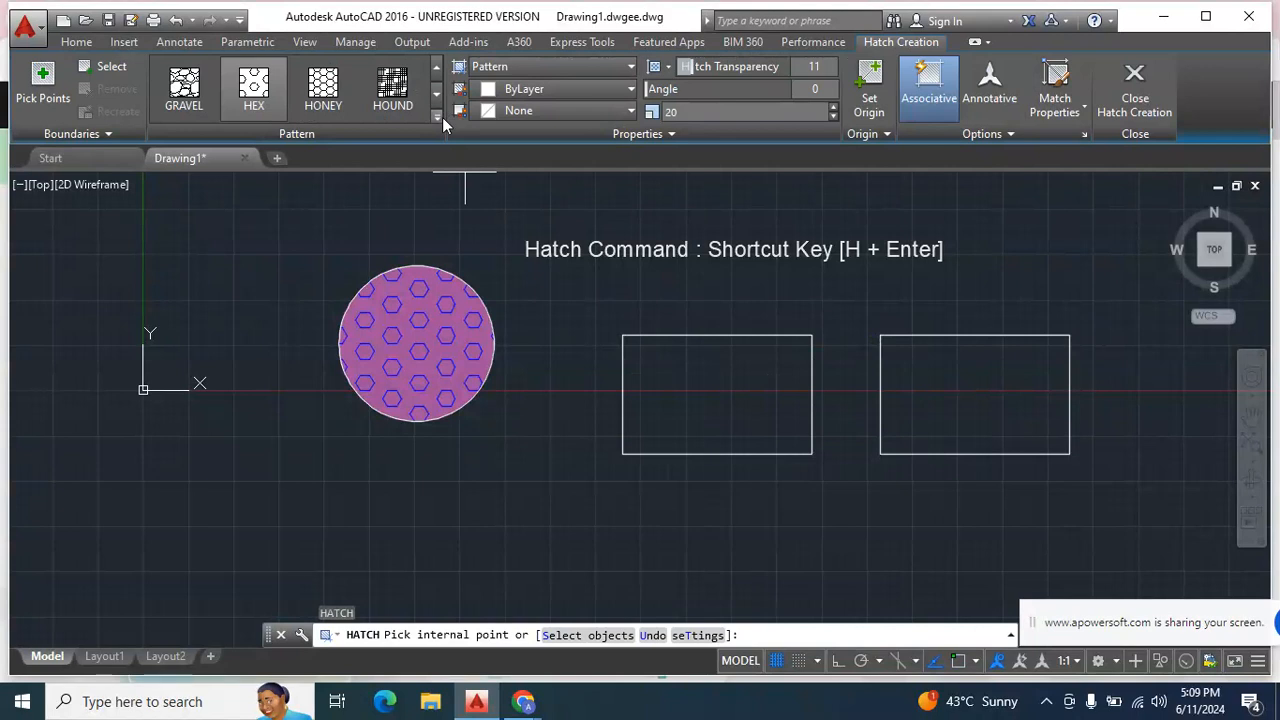
left_click(437, 117)
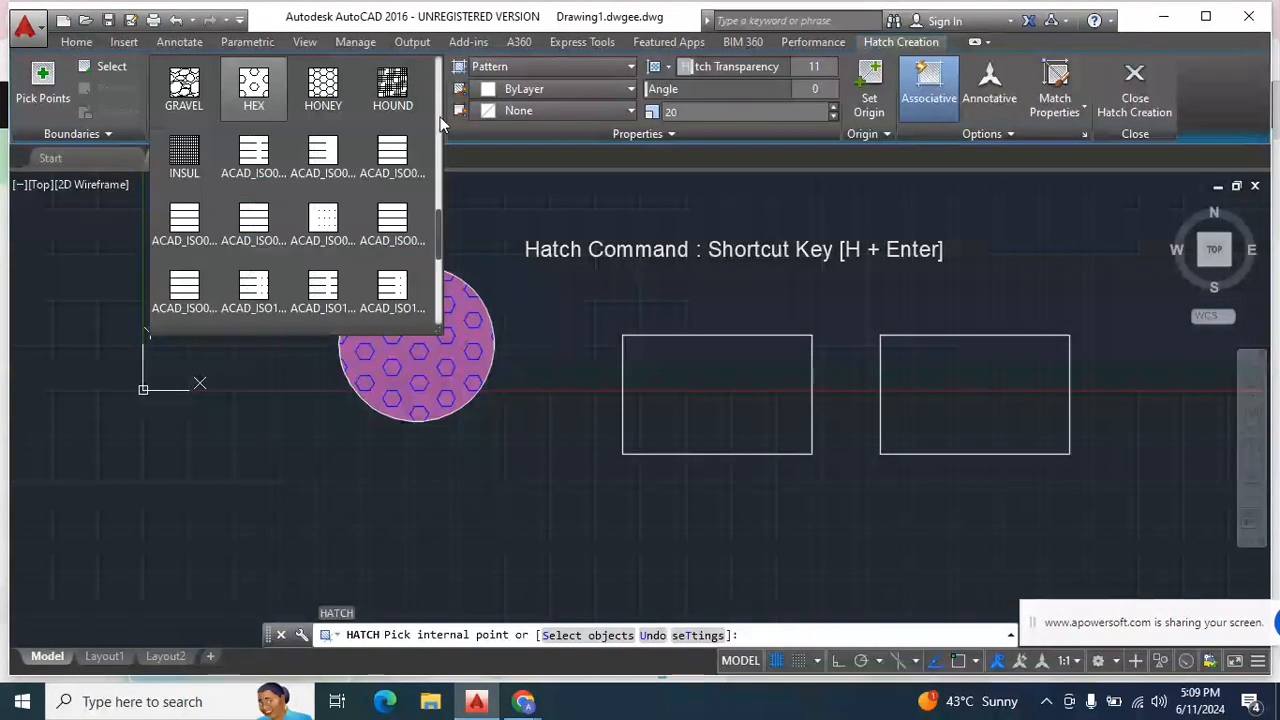
mouse_move(436, 219)
left_mouse_down()
mouse_move(437, 110)
mouse_move(434, 303)
left_mouse_up()
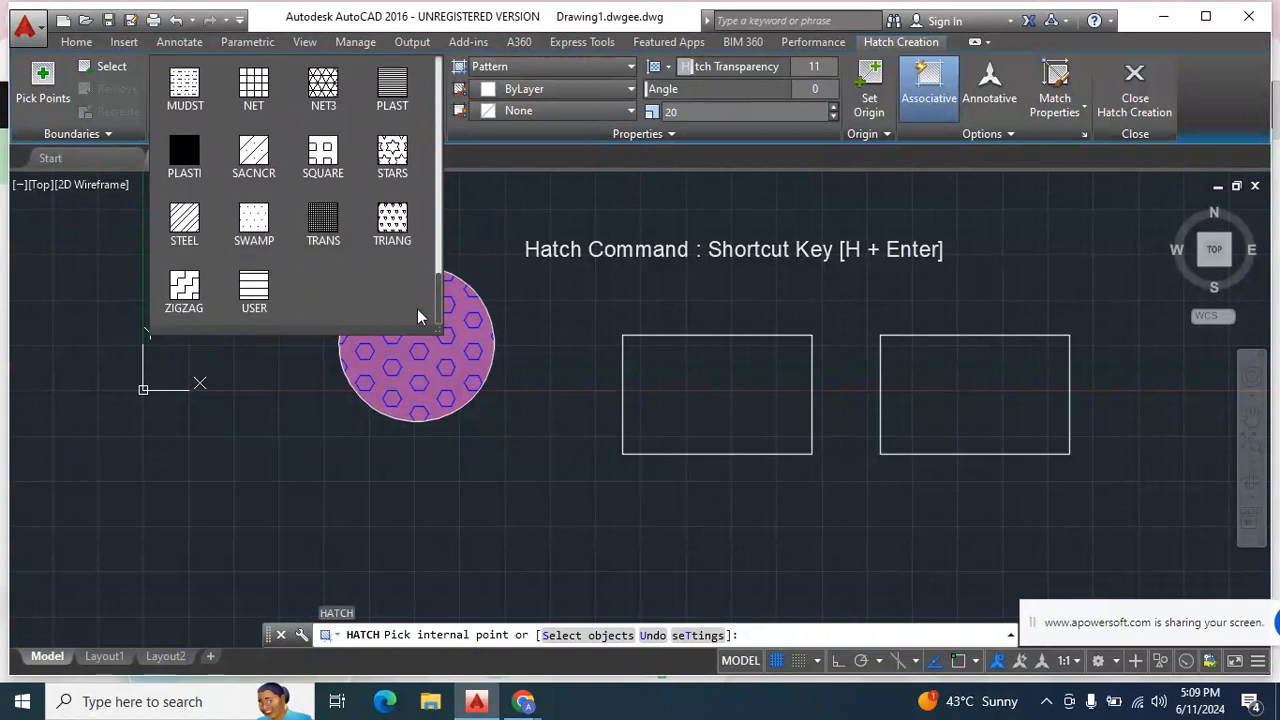
left_click(198, 296)
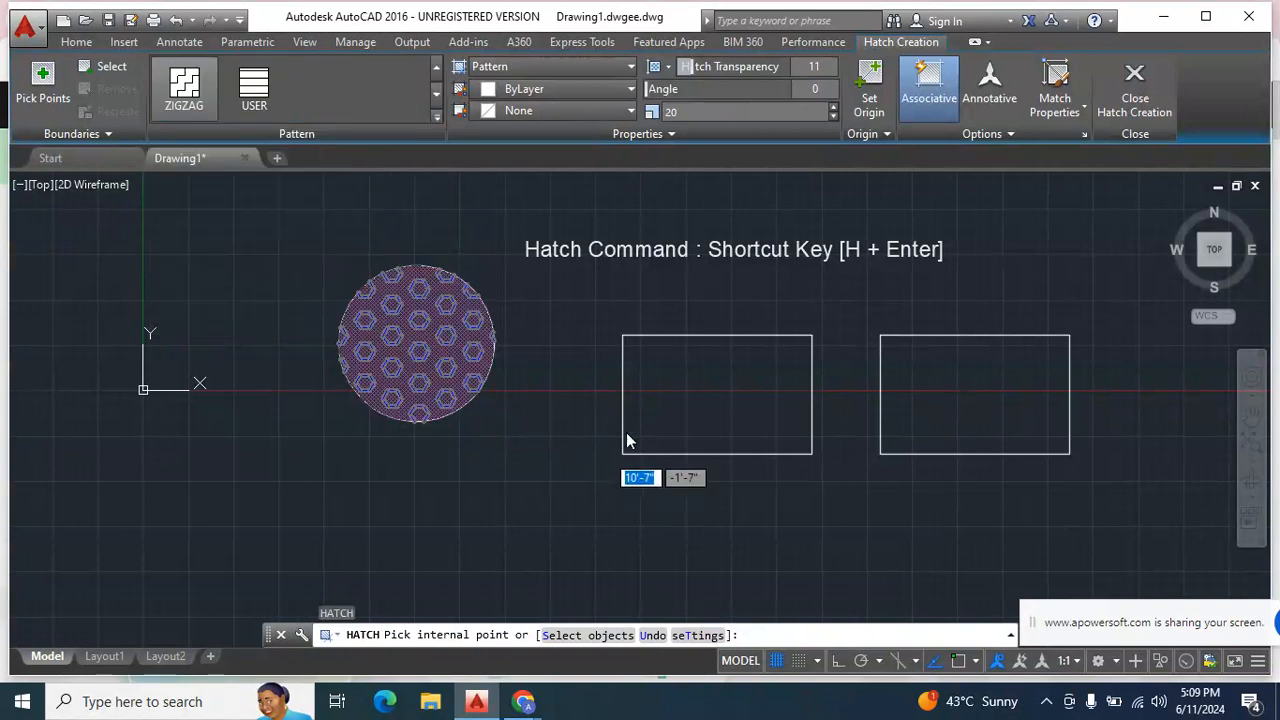
left_click(697, 396)
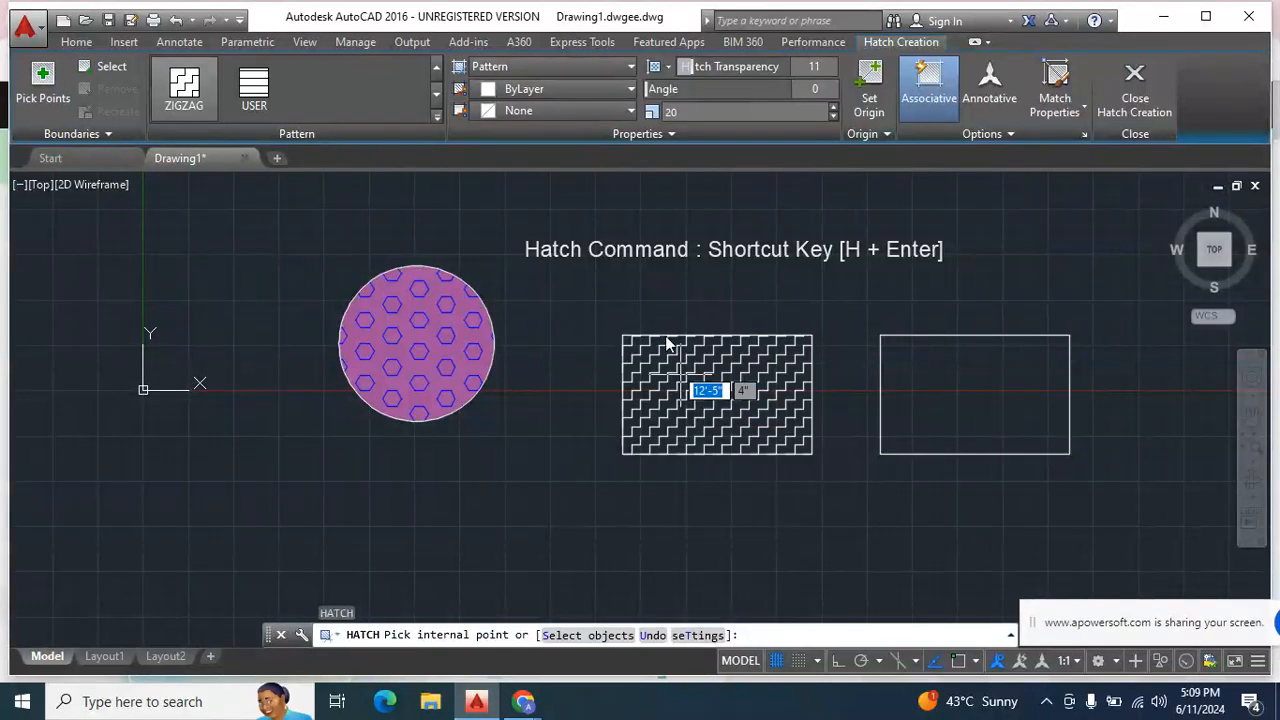
Set the hatch scale to 30 and fill both rectangles with the ZIGZAG pattern in a single hatch
left_click(671, 113)
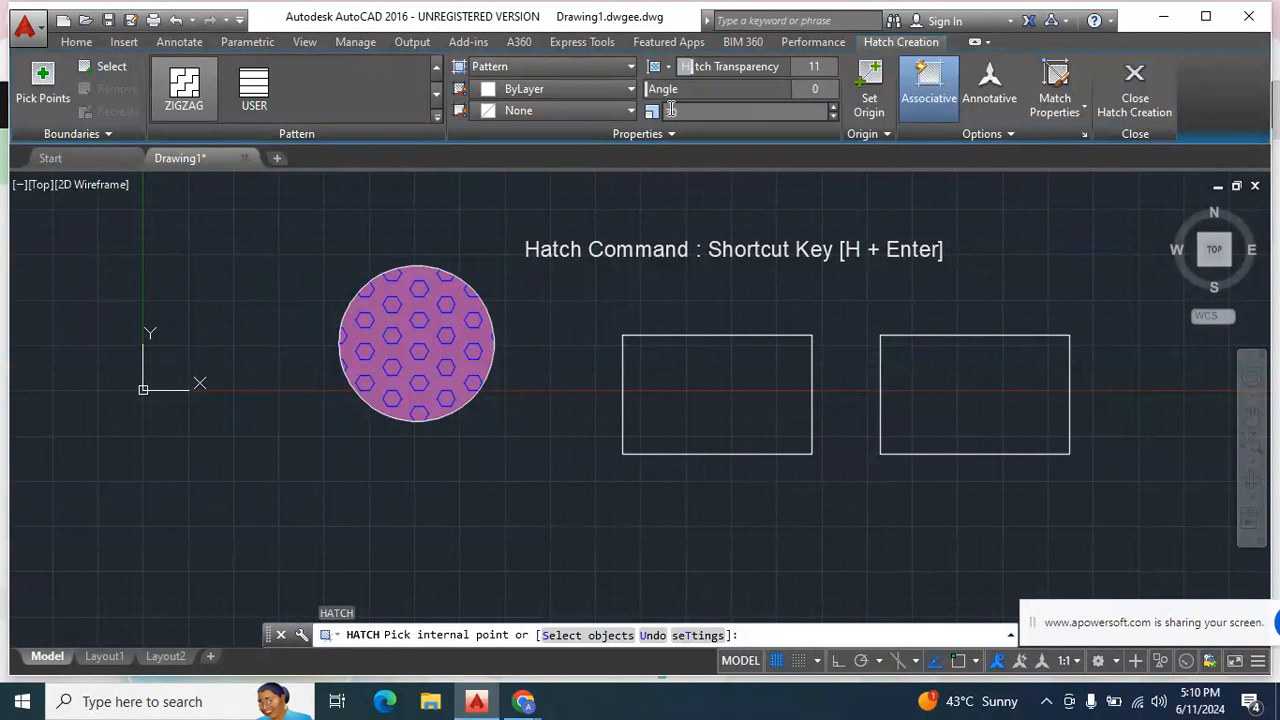
type("30")
key("Return")
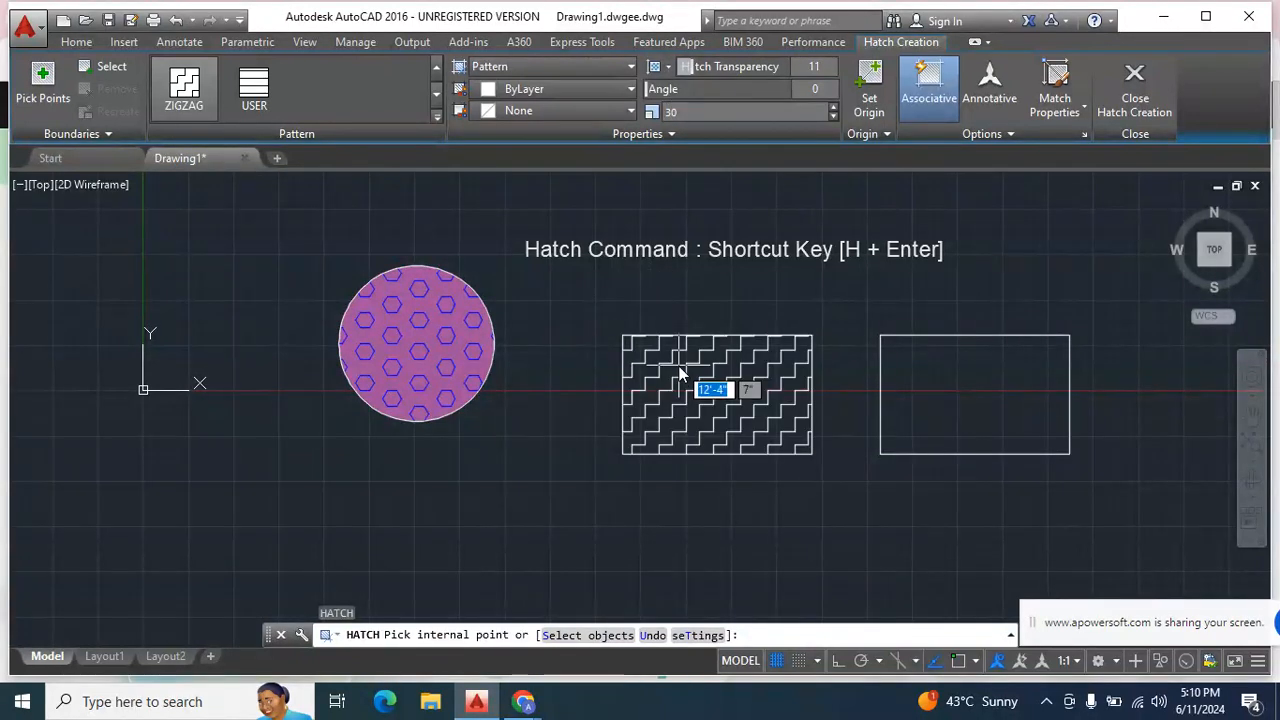
left_click(679, 374)
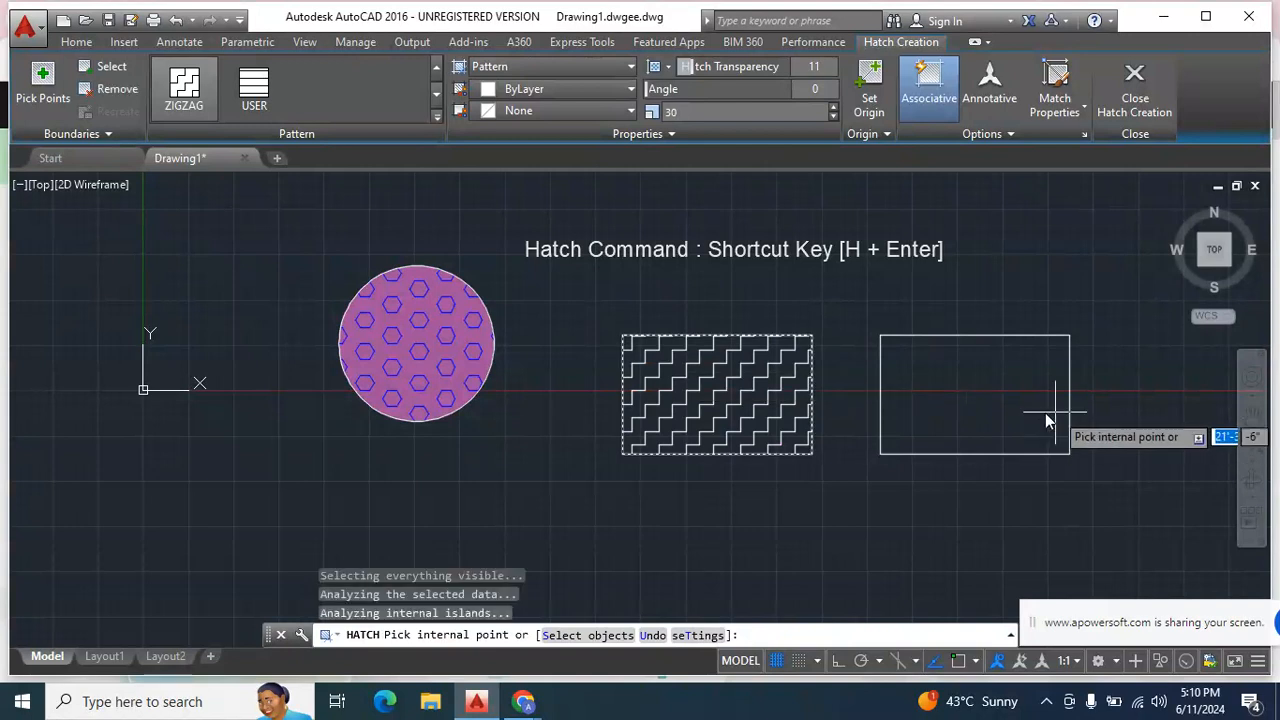
left_click(992, 407)
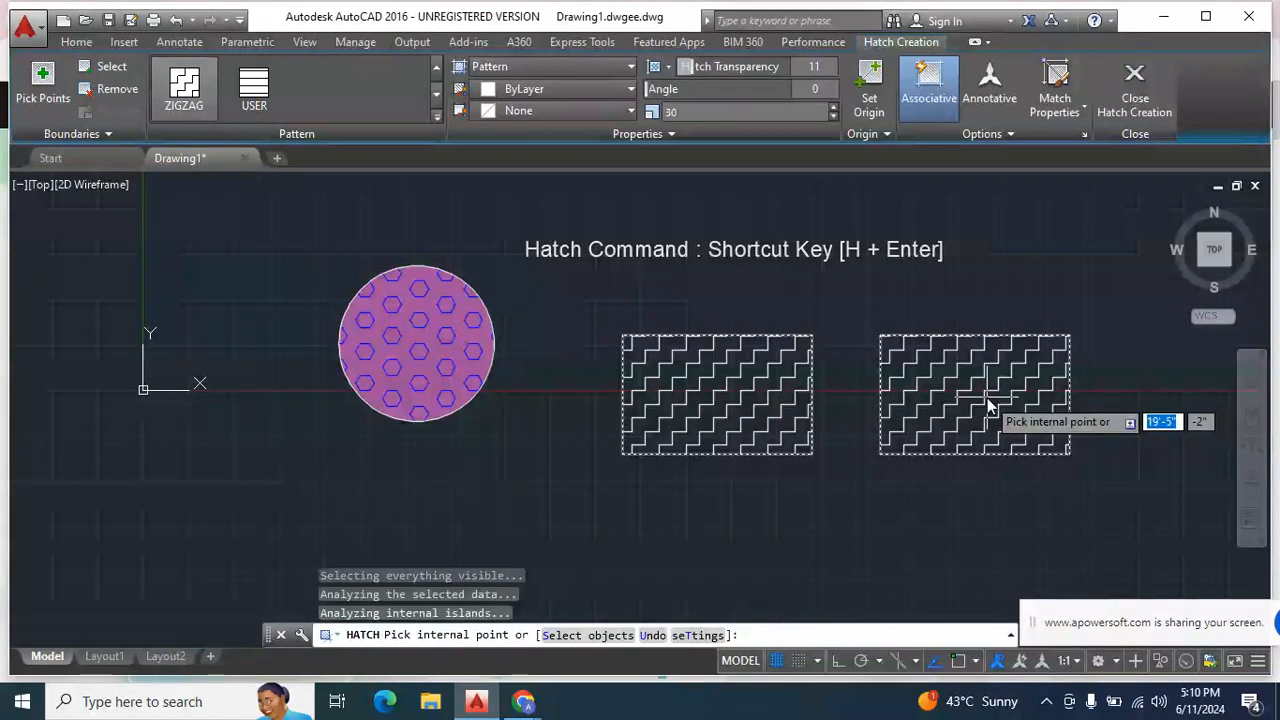
key("Return")
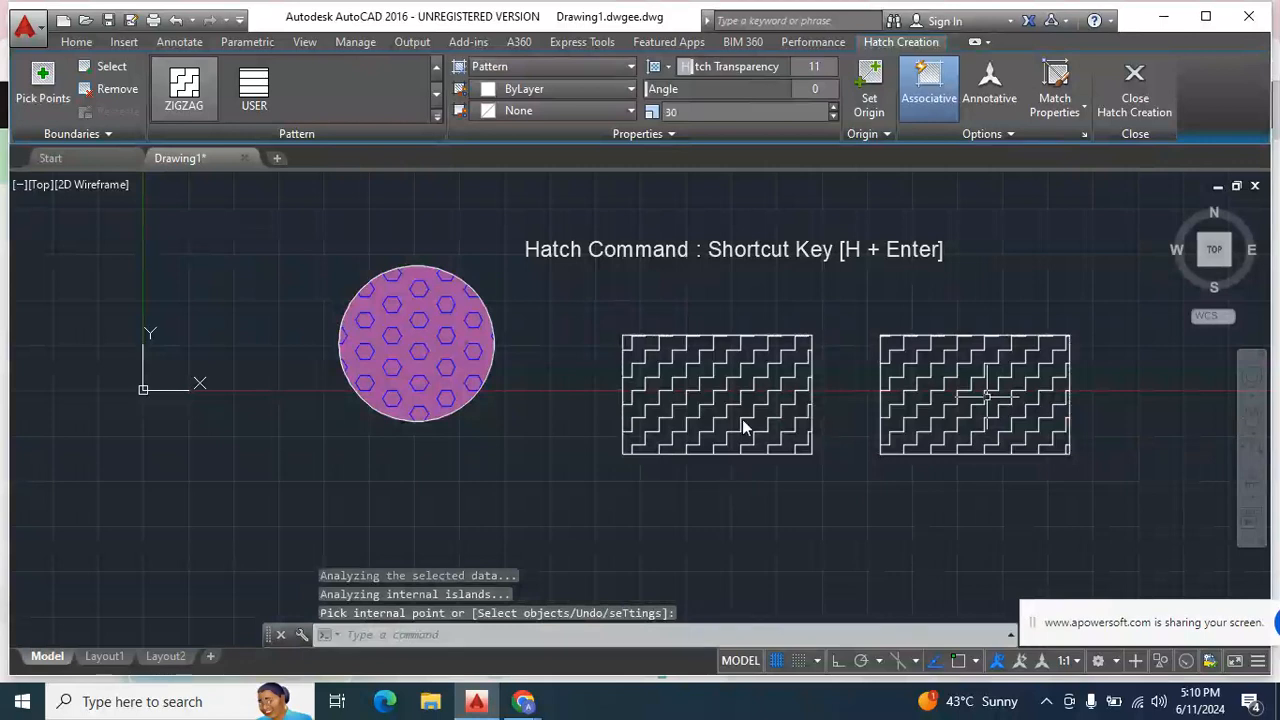
left_click(396, 287)
key("Return")
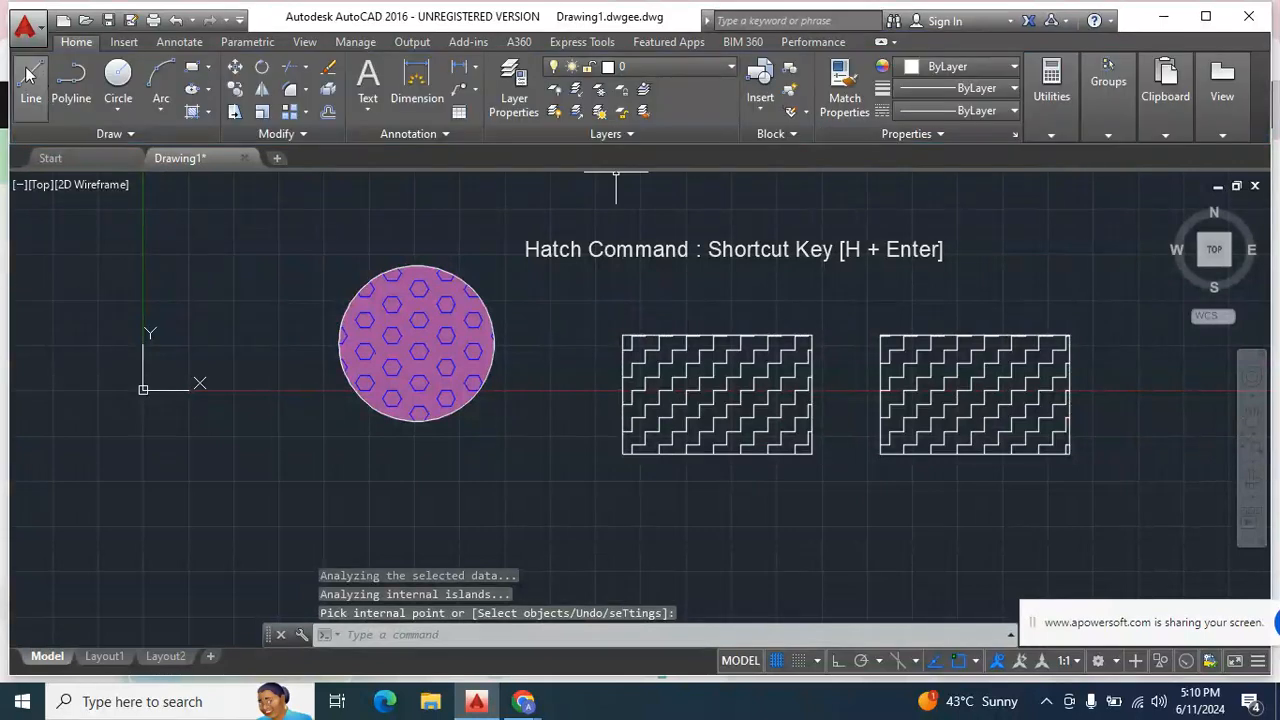
Set the background colour of the rectangles' shared ZIGZAG hatch to red 237,31,36 and finish editing it
left_click(696, 388)
left_click(686, 377)
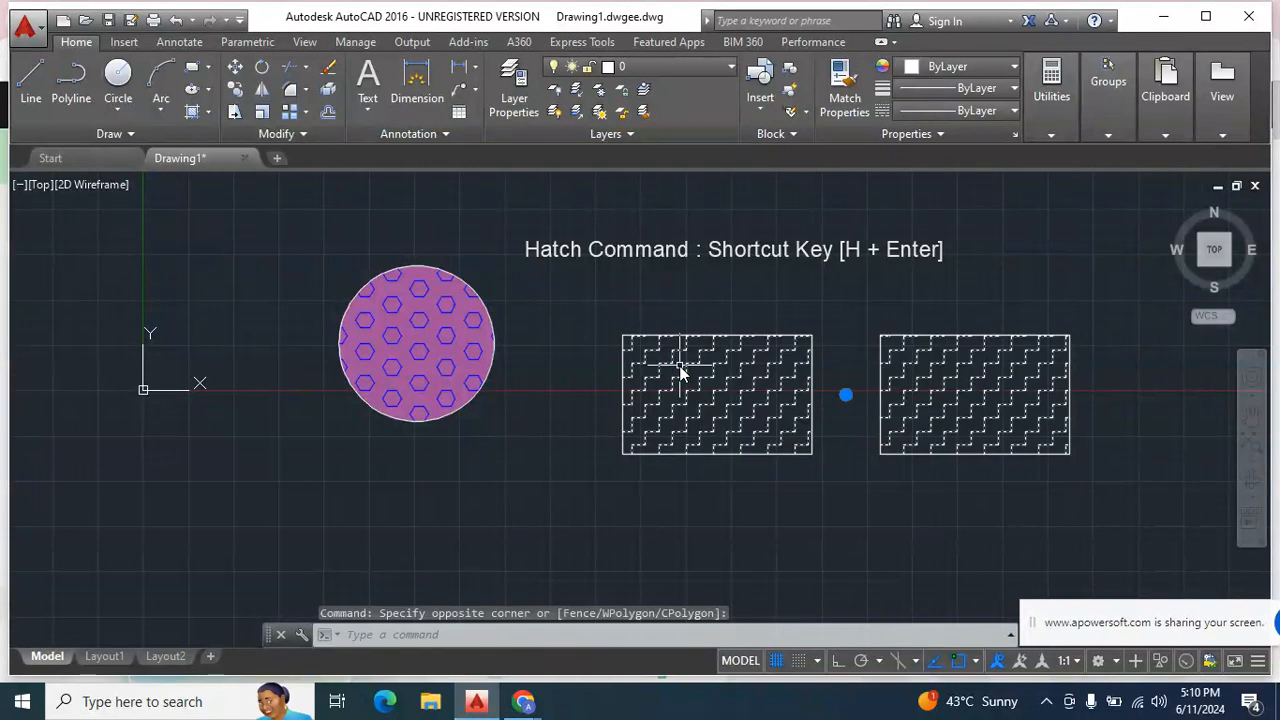
left_click(278, 100)
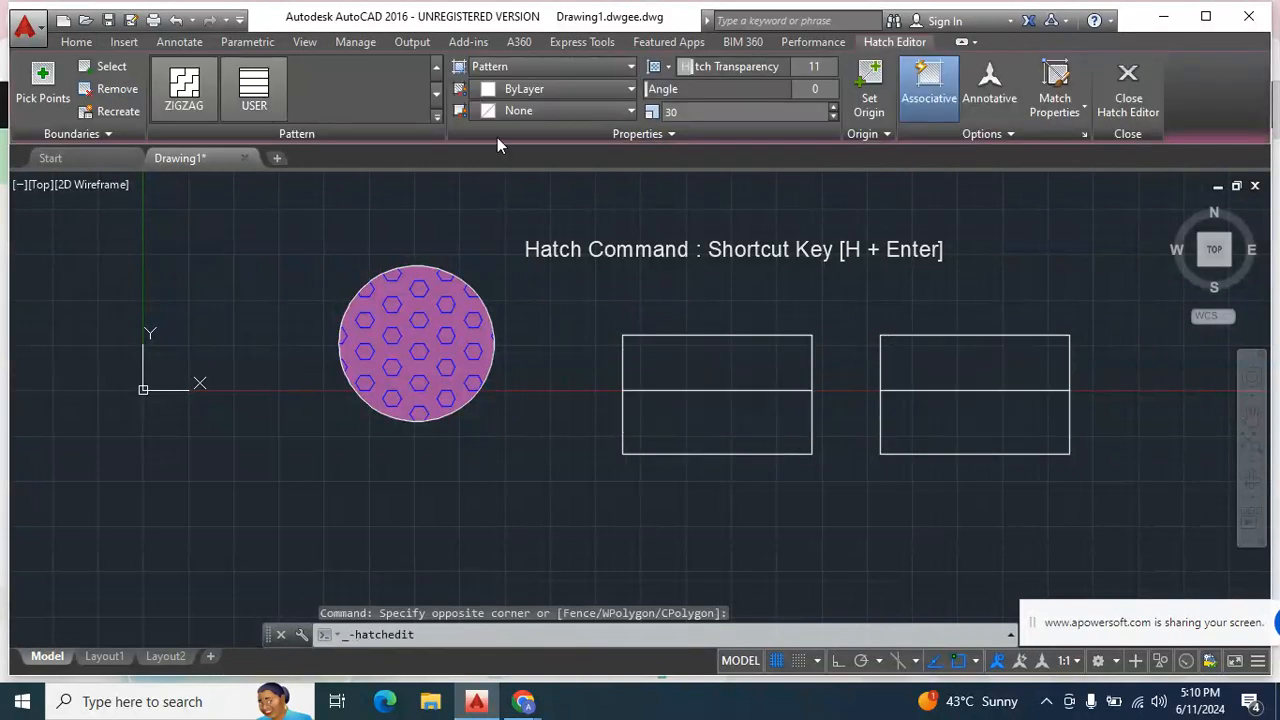
left_click(595, 108)
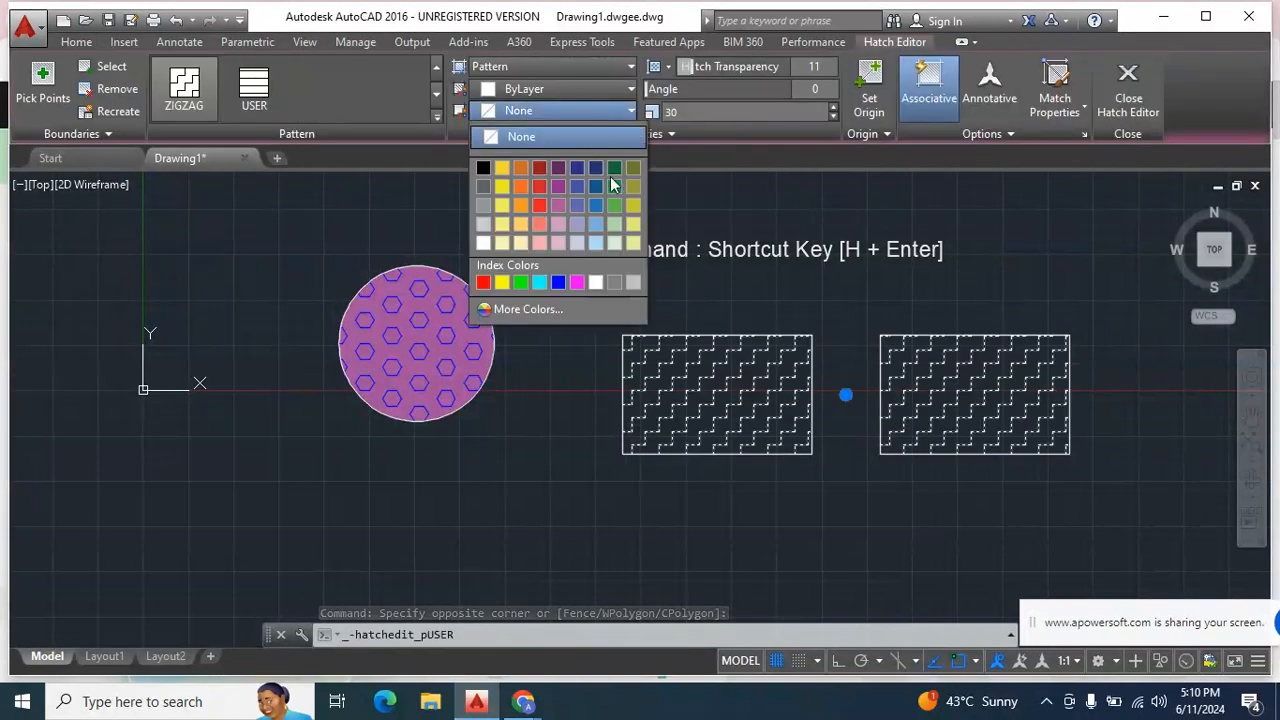
left_click(542, 203)
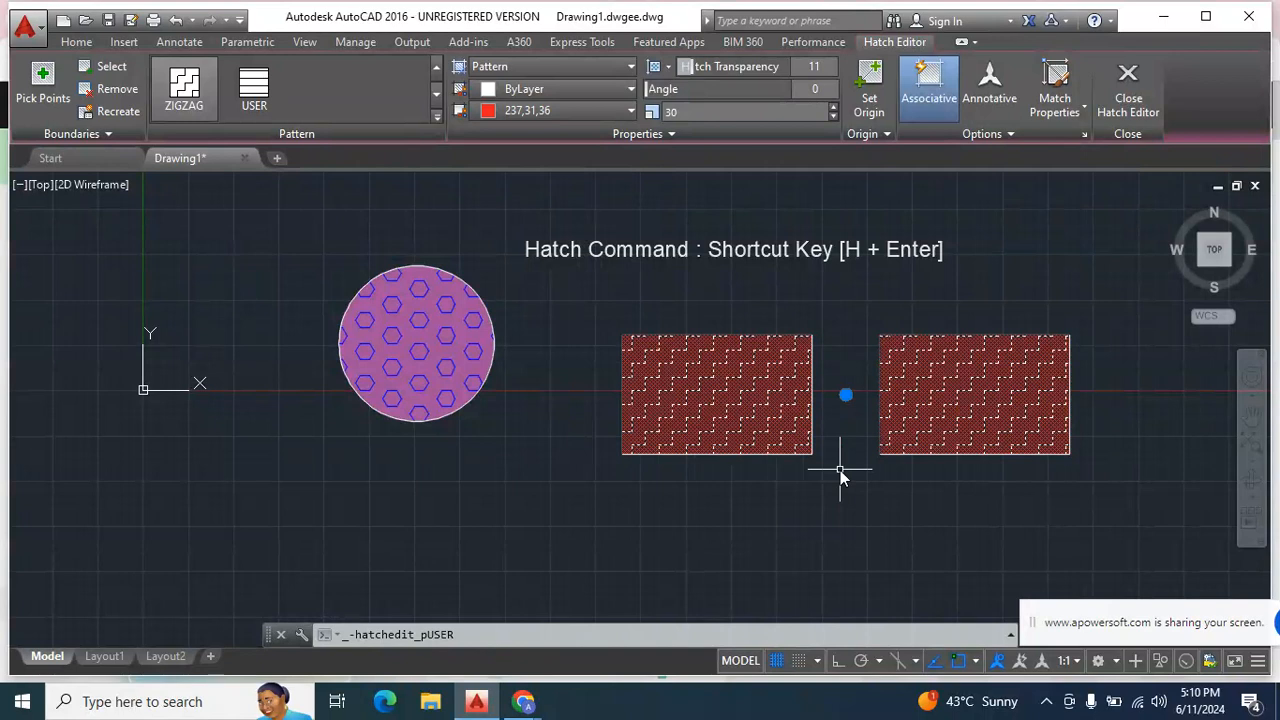
key("Escape")
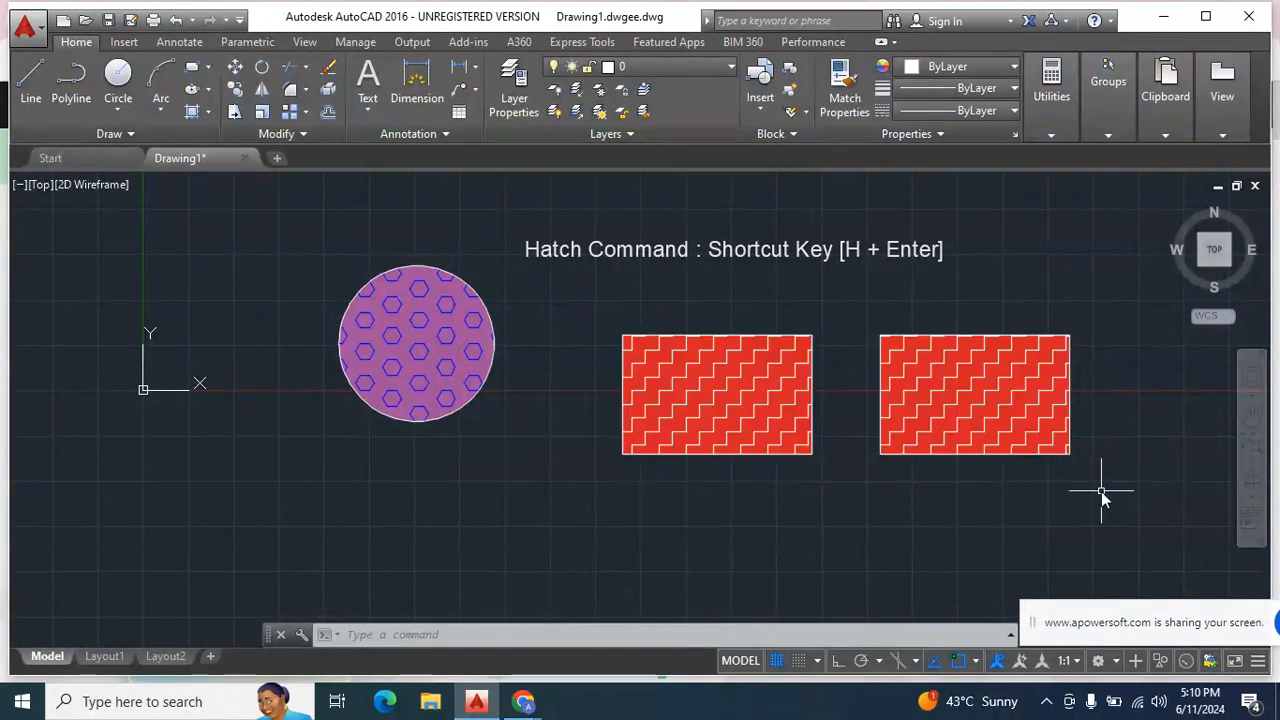
Split the rectangles' shared hatch into separate hatches and clear the selection
left_click(731, 397)
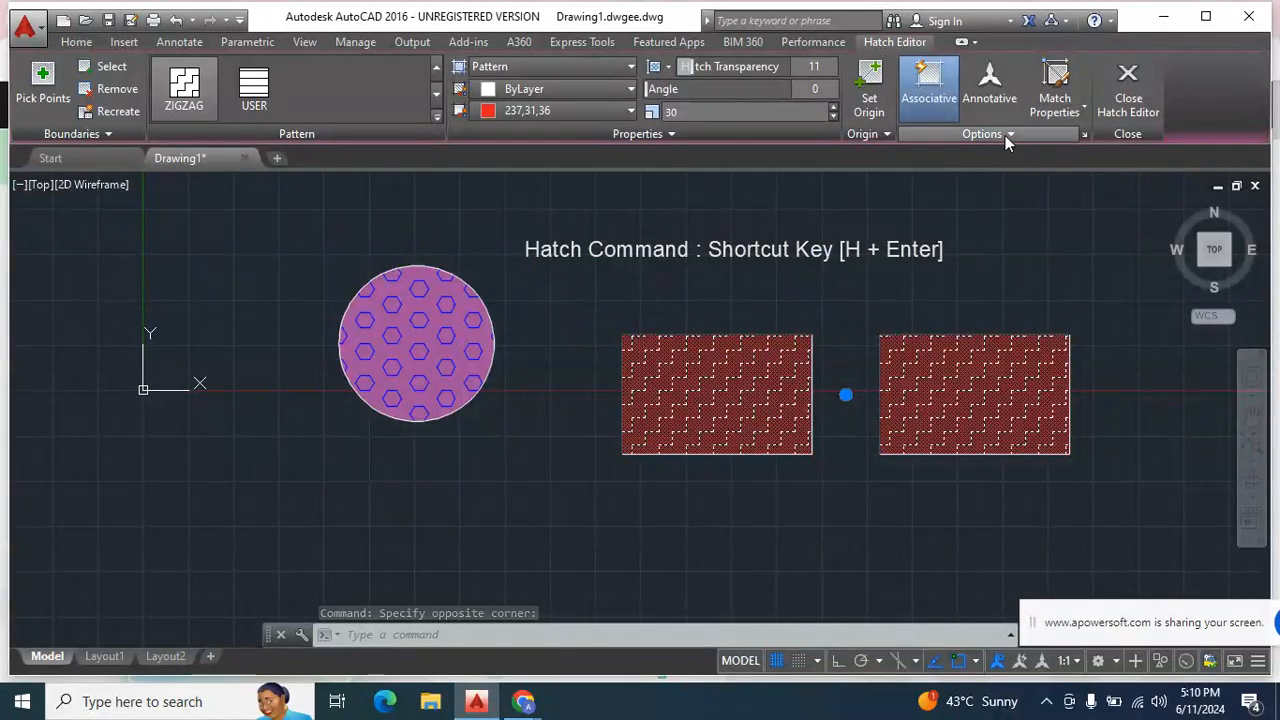
left_click(1005, 135)
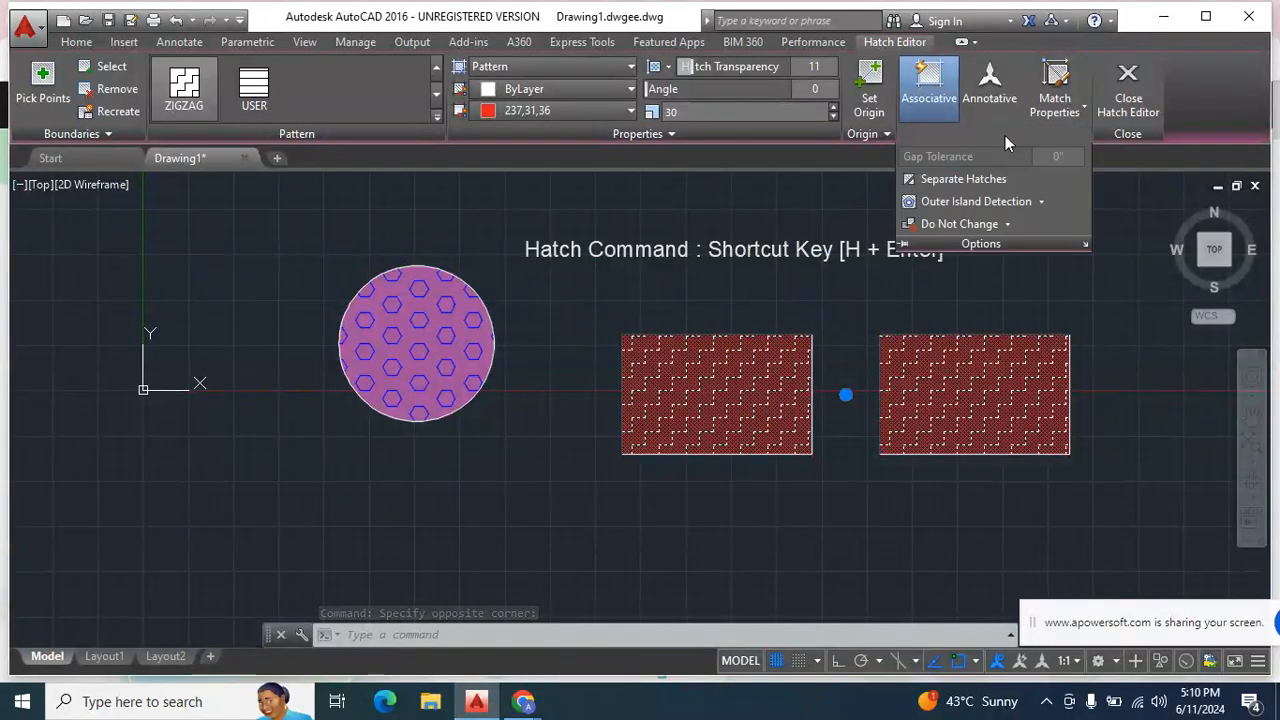
left_click(960, 180)
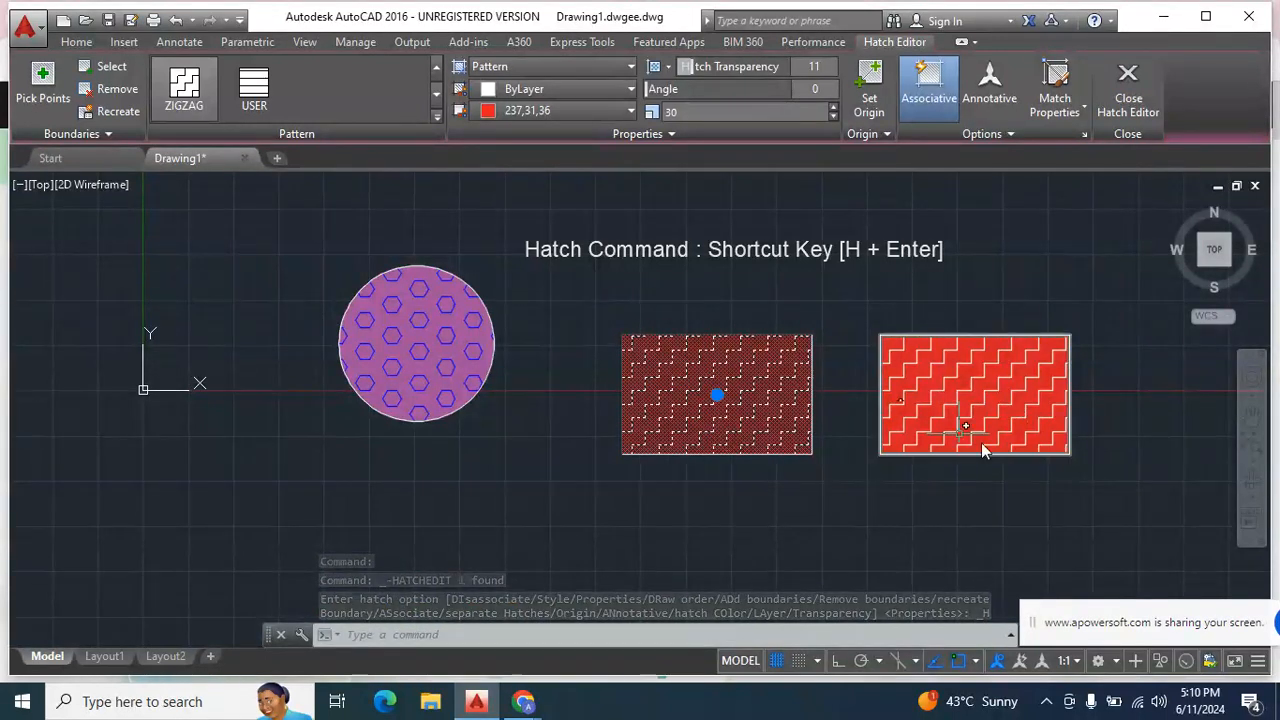
key("Escape")
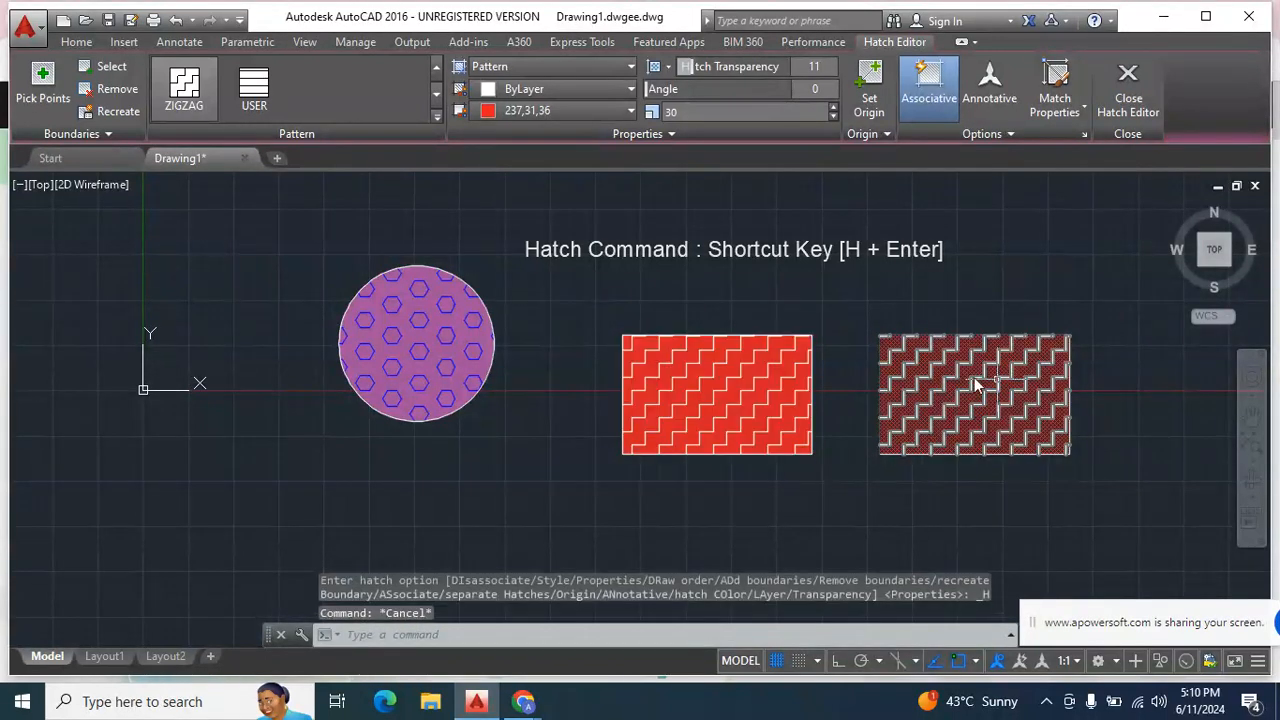
Change the hatch pattern of the second rectangle to NET3
left_click(975, 381)
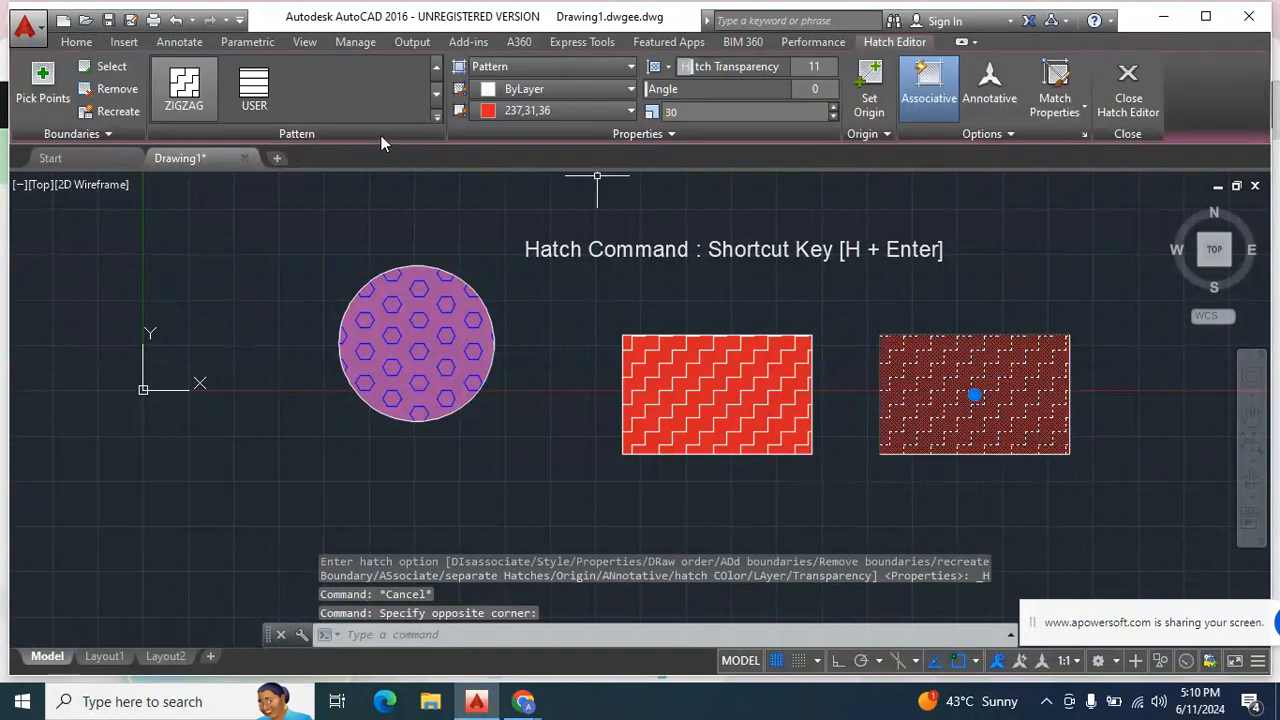
left_click(437, 116)
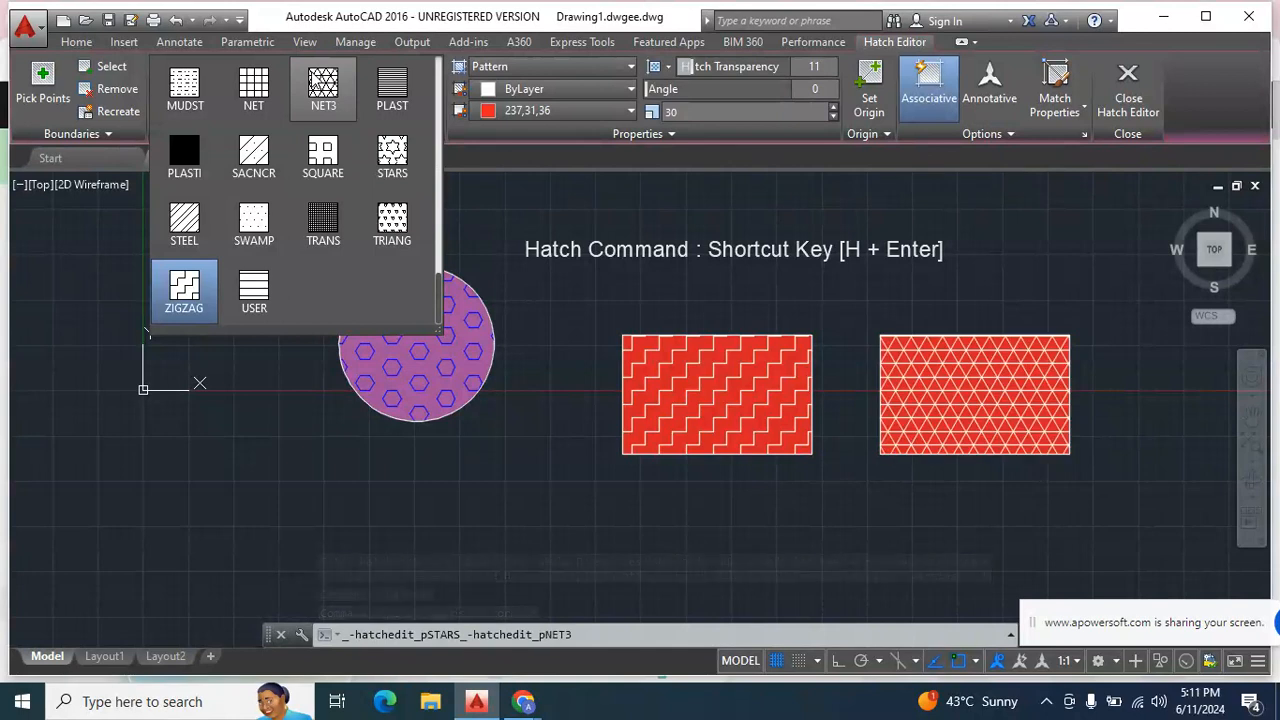
left_click(320, 84)
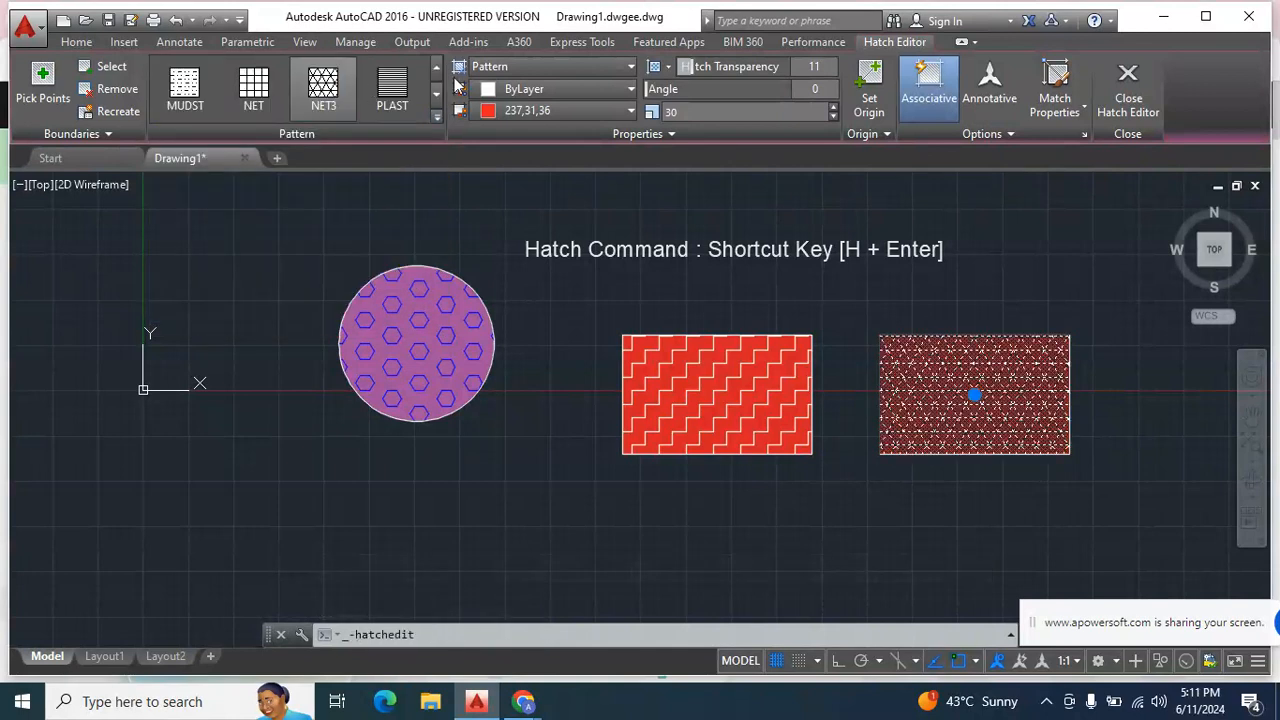
Set the NET3 hatch's background colour to yellow 241,235,31 and its pattern colour to red 205,32,39
left_click(571, 113)
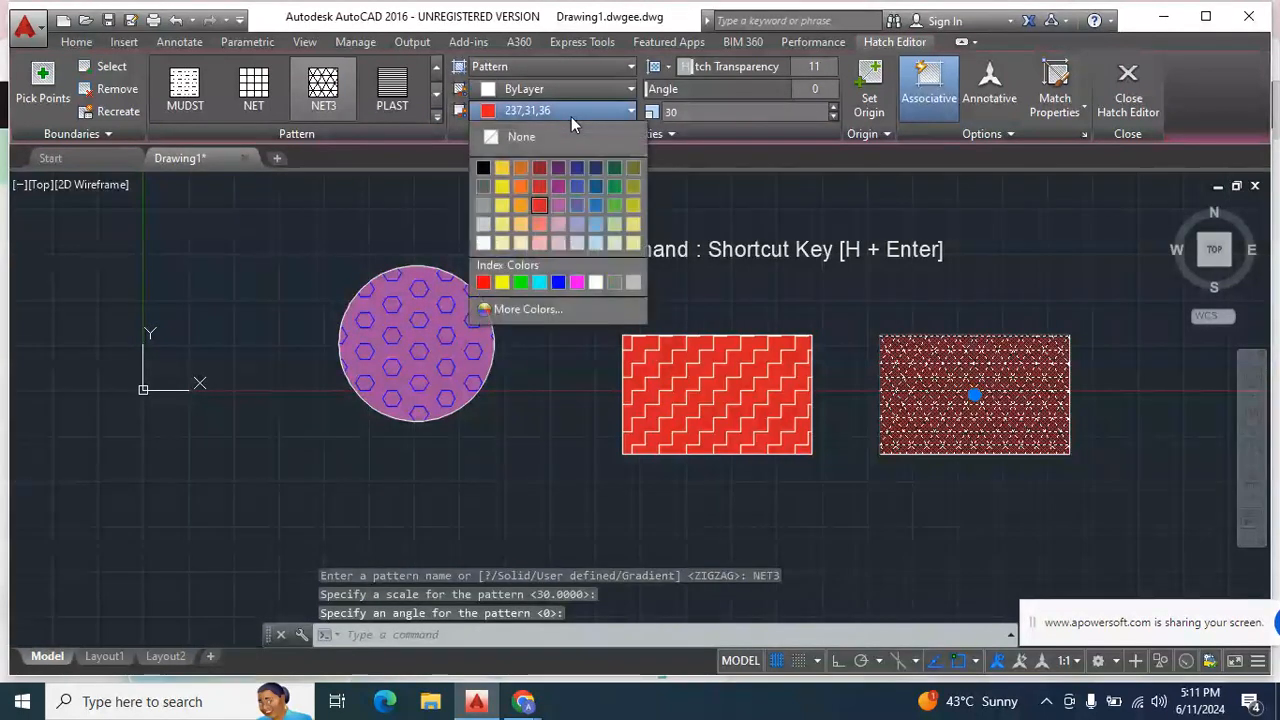
left_click(502, 188)
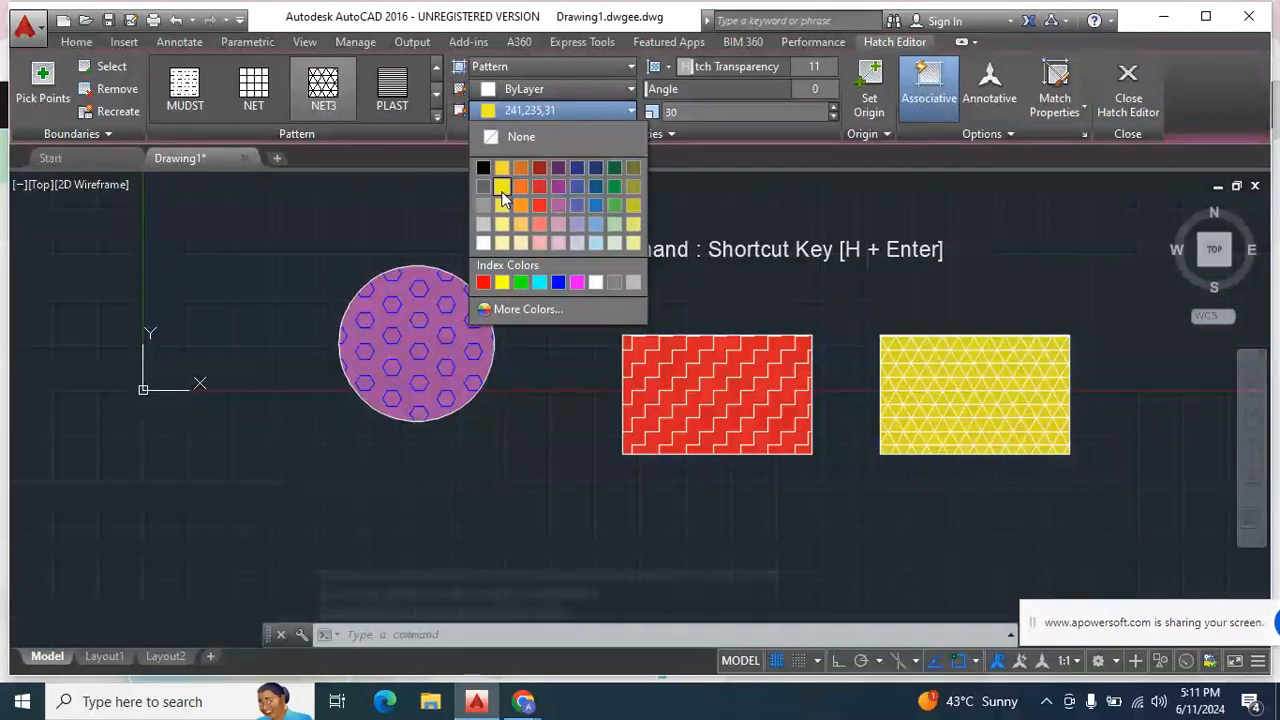
left_click(502, 192)
left_click(579, 91)
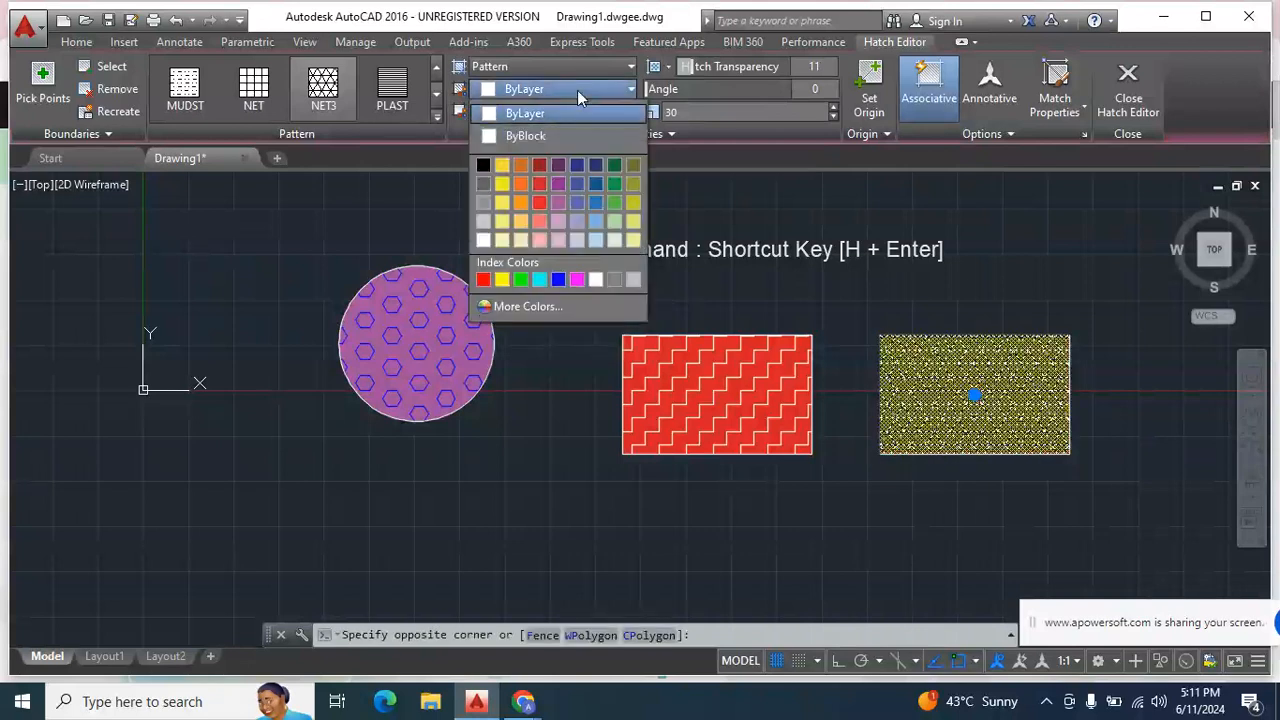
left_click(538, 188)
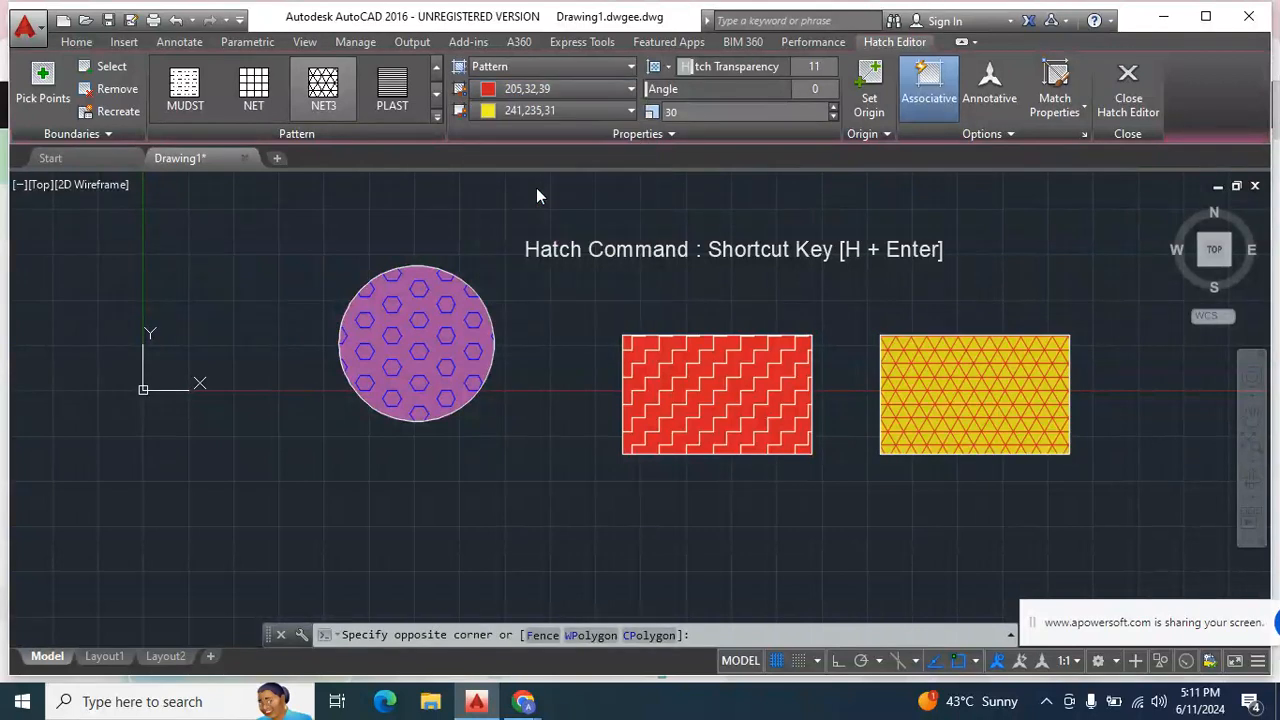
key("Escape")
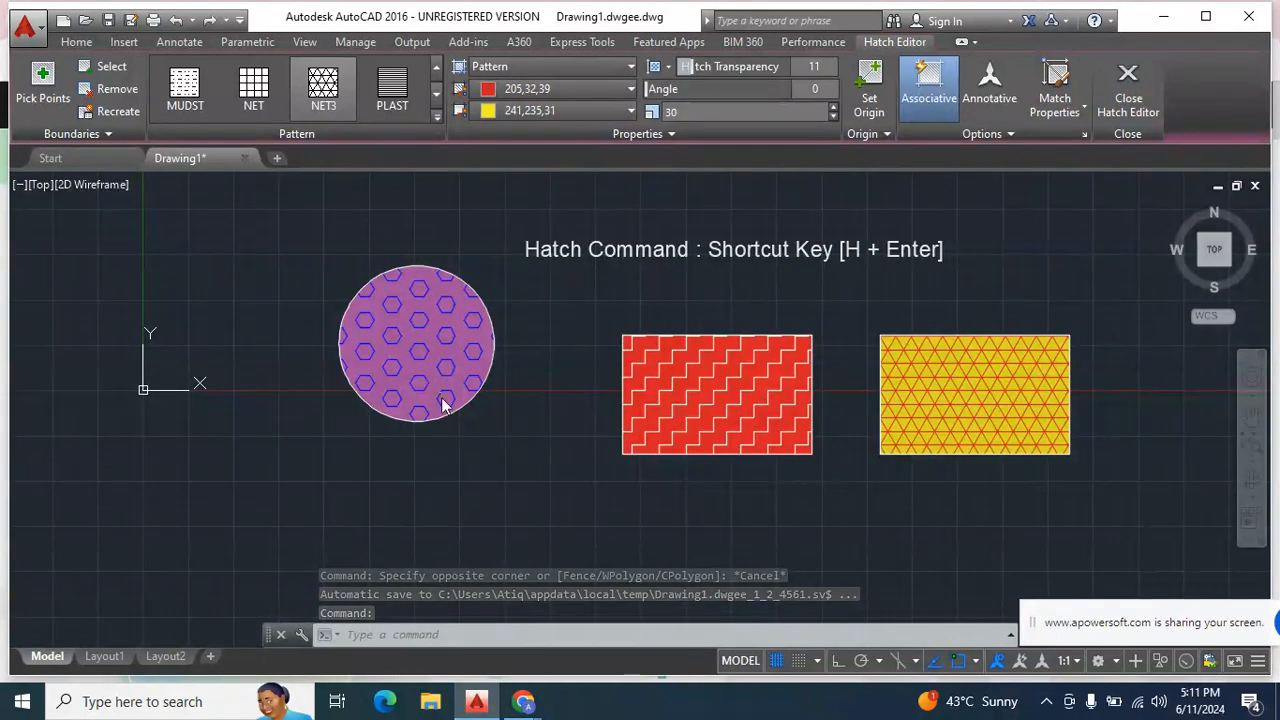
Zoom out in real time to make room around the hatched shapes, and leave hatch editing
type("z")
key("Return")
key("Return")
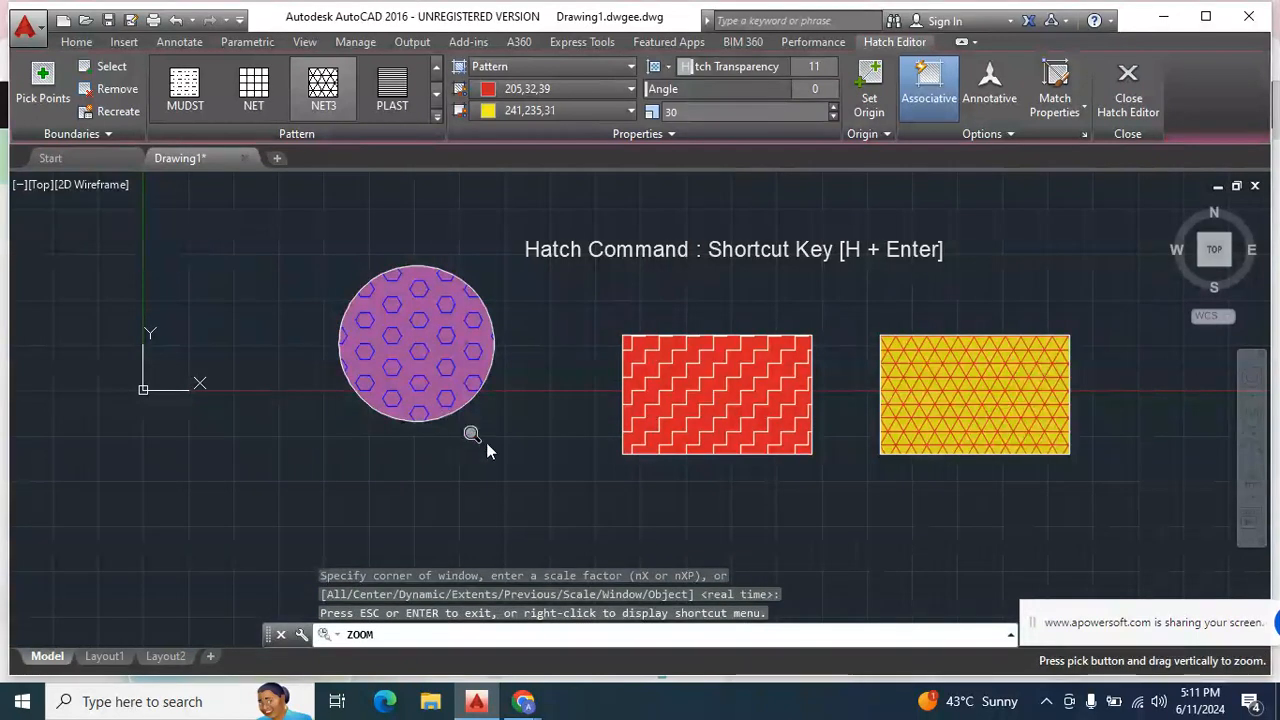
mouse_move(533, 485)
left_mouse_down()
mouse_move(394, 363)
mouse_move(640, 551)
mouse_move(740, 547)
left_mouse_up()
left_click_drag(506, 462, 757, 562)
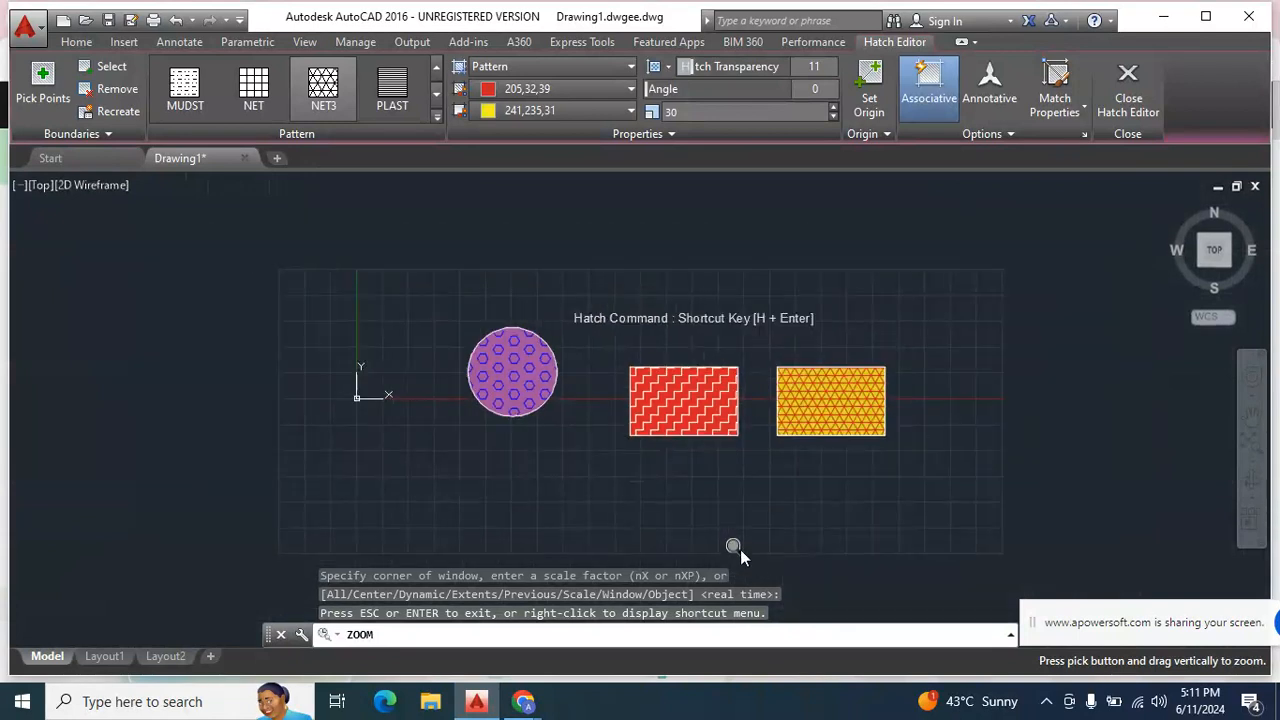
key("Escape")
key("Escape")
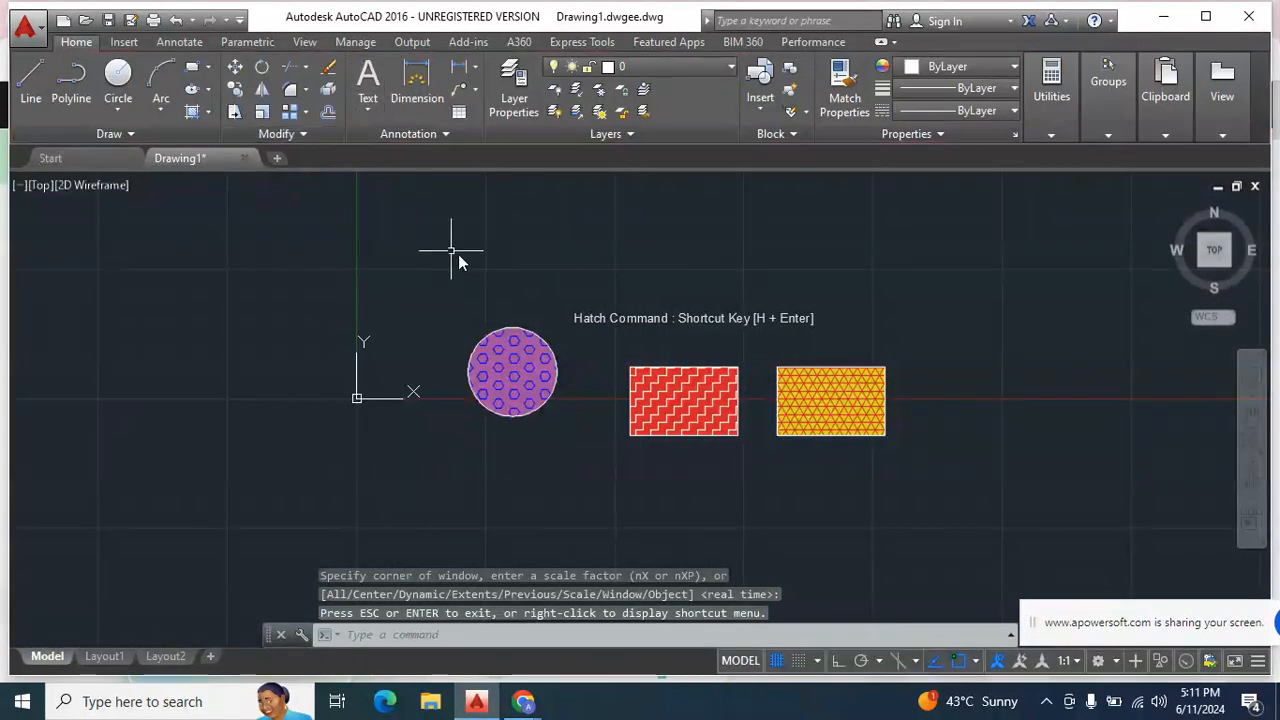
type("h")
key("Return")
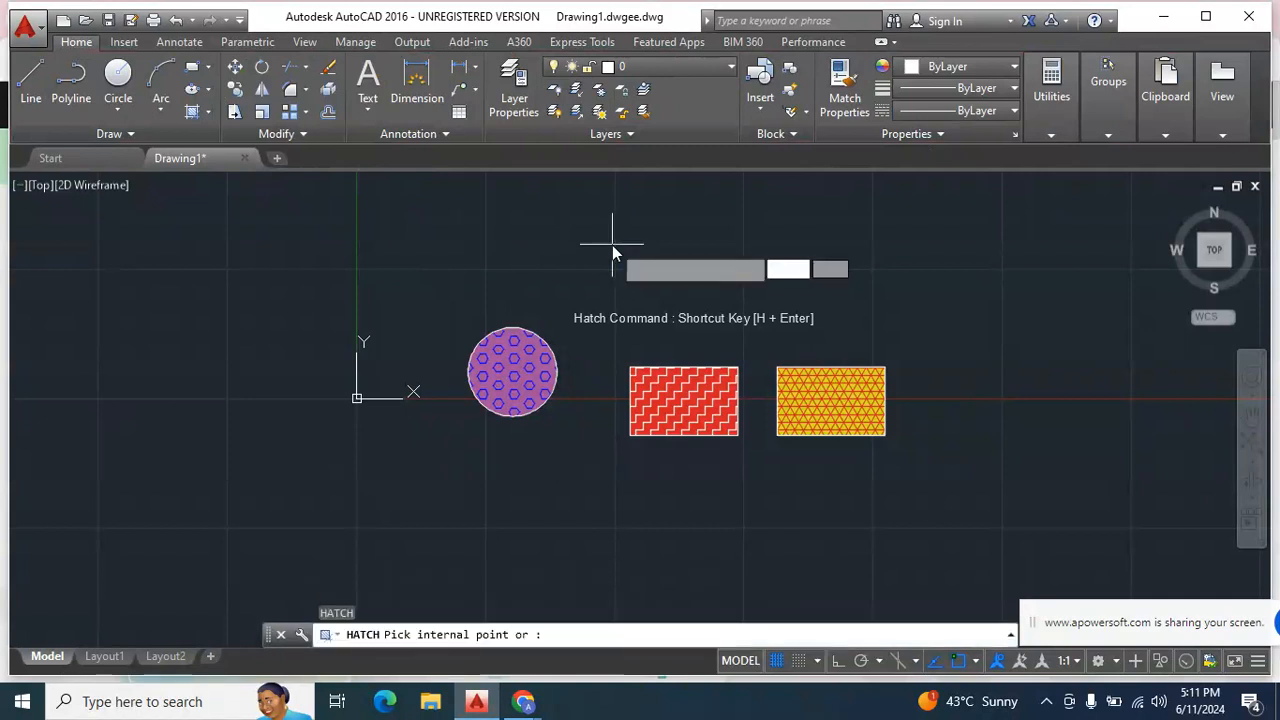
key("Escape")
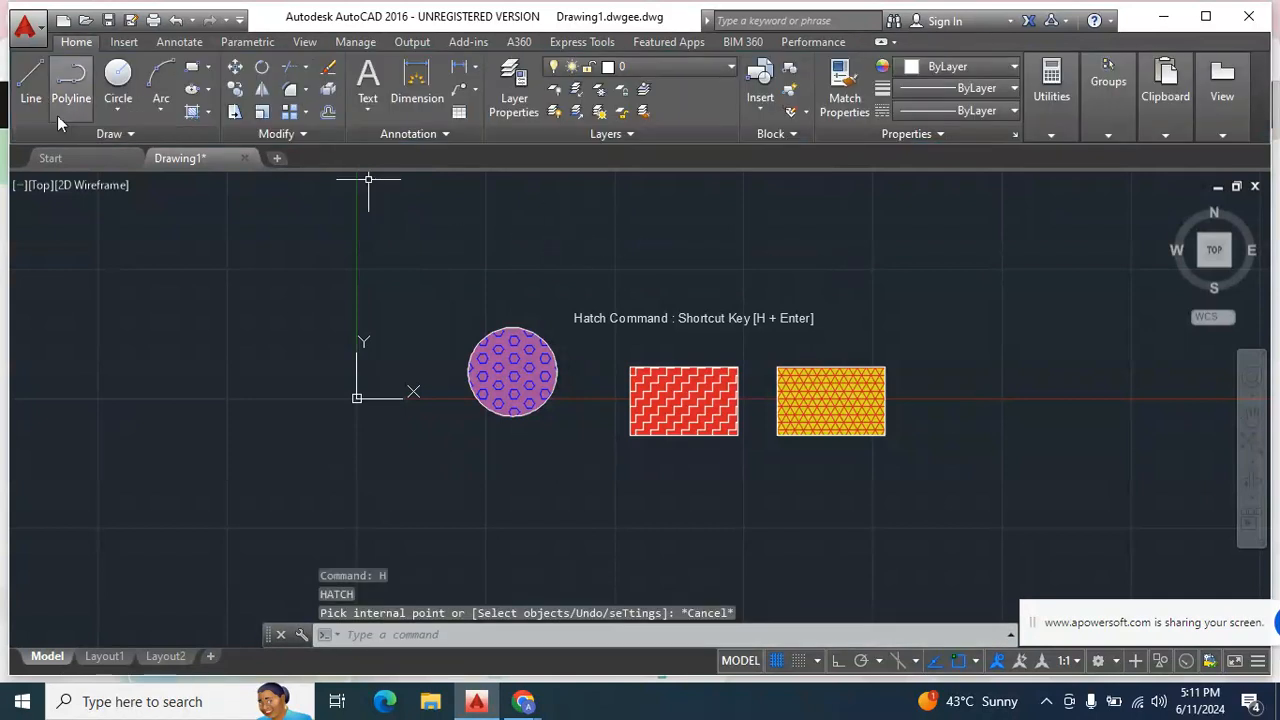
Try to draw an eight-sided polygon circumscribed about a circle in the empty area left of the origin
left_click(208, 67)
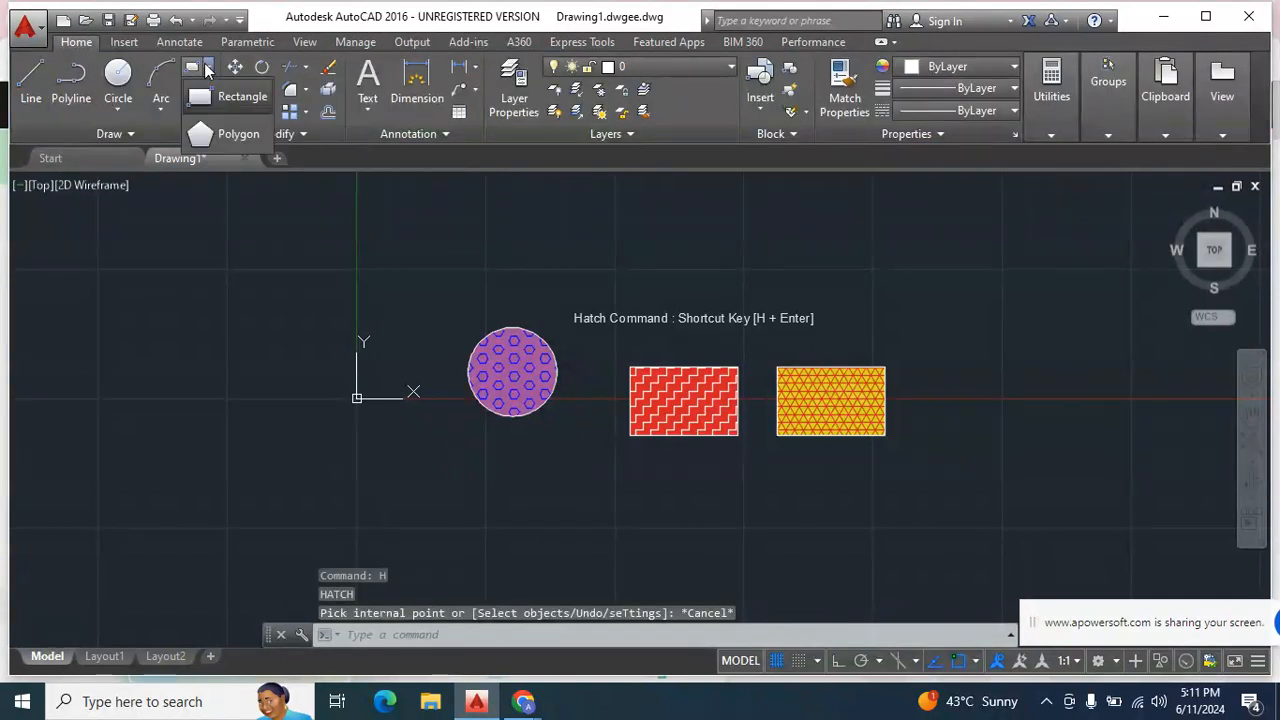
left_click(205, 133)
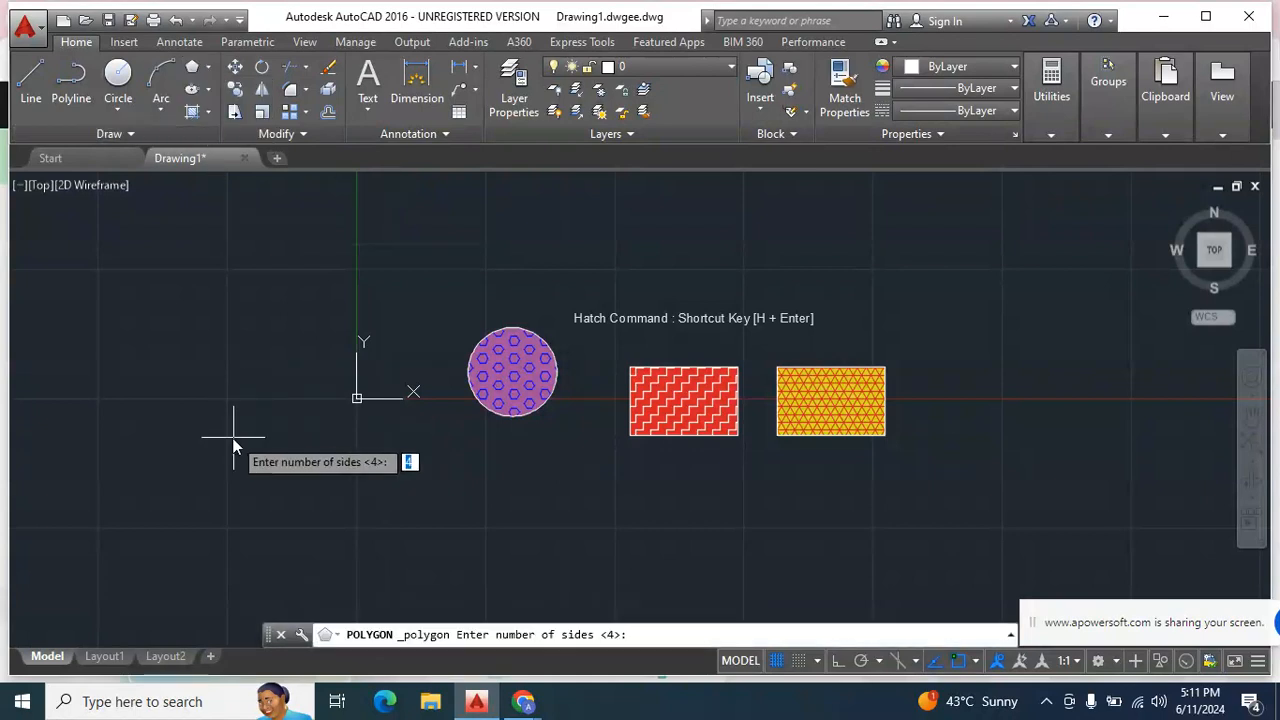
type("8")
key("Return")
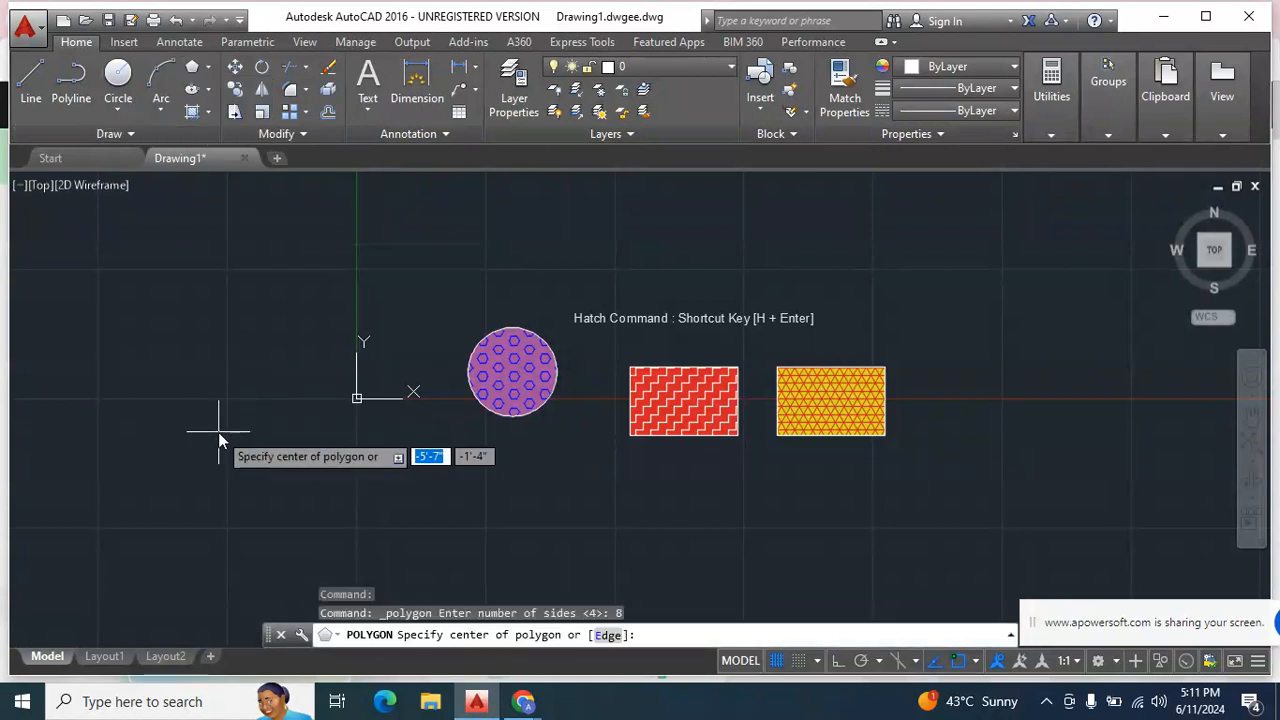
left_click(232, 443)
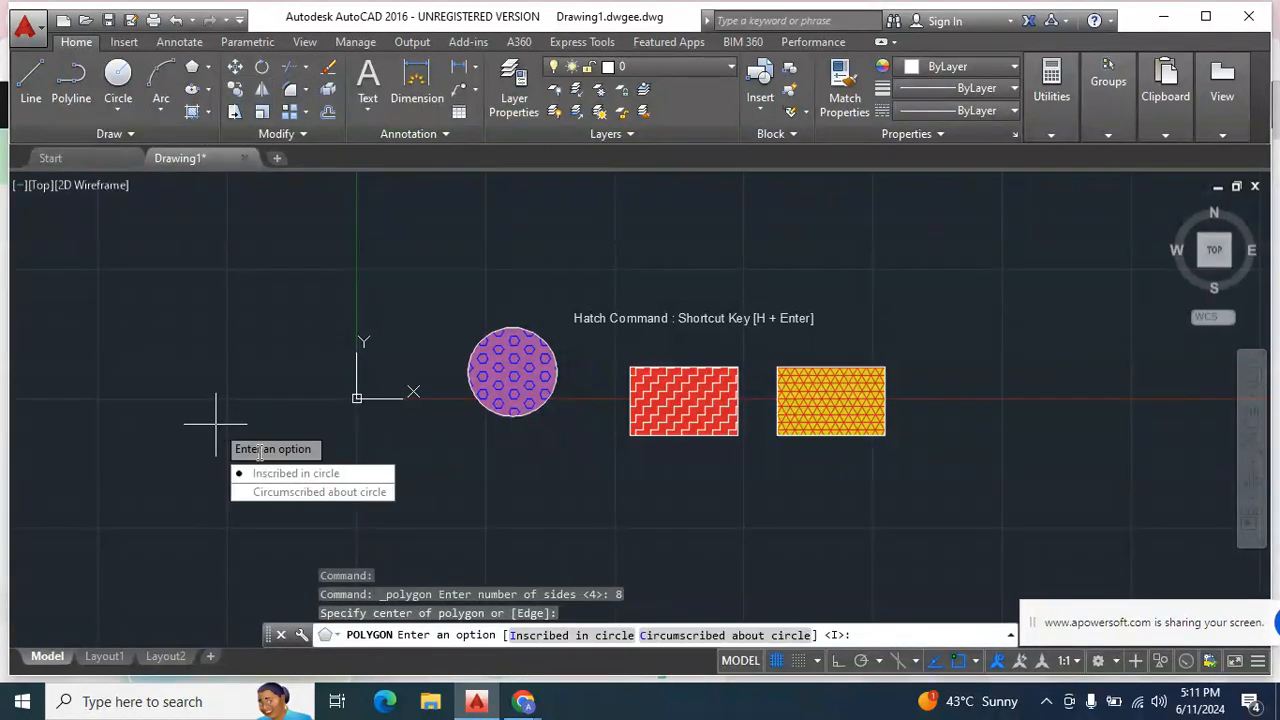
left_click(266, 491)
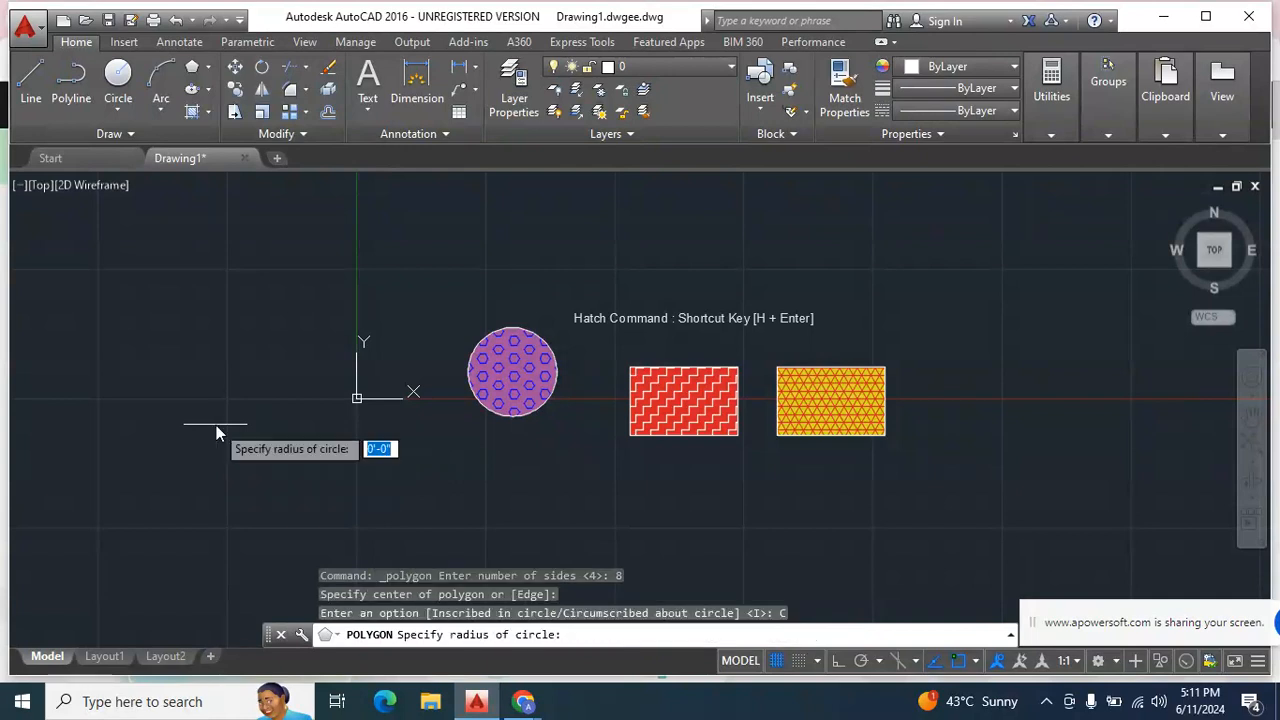
Draw a large eight-sided polygon circumscribed about a circle centred at about -2'-9", -2'-6", and erase the tiny stray polygon
left_click(208, 68)
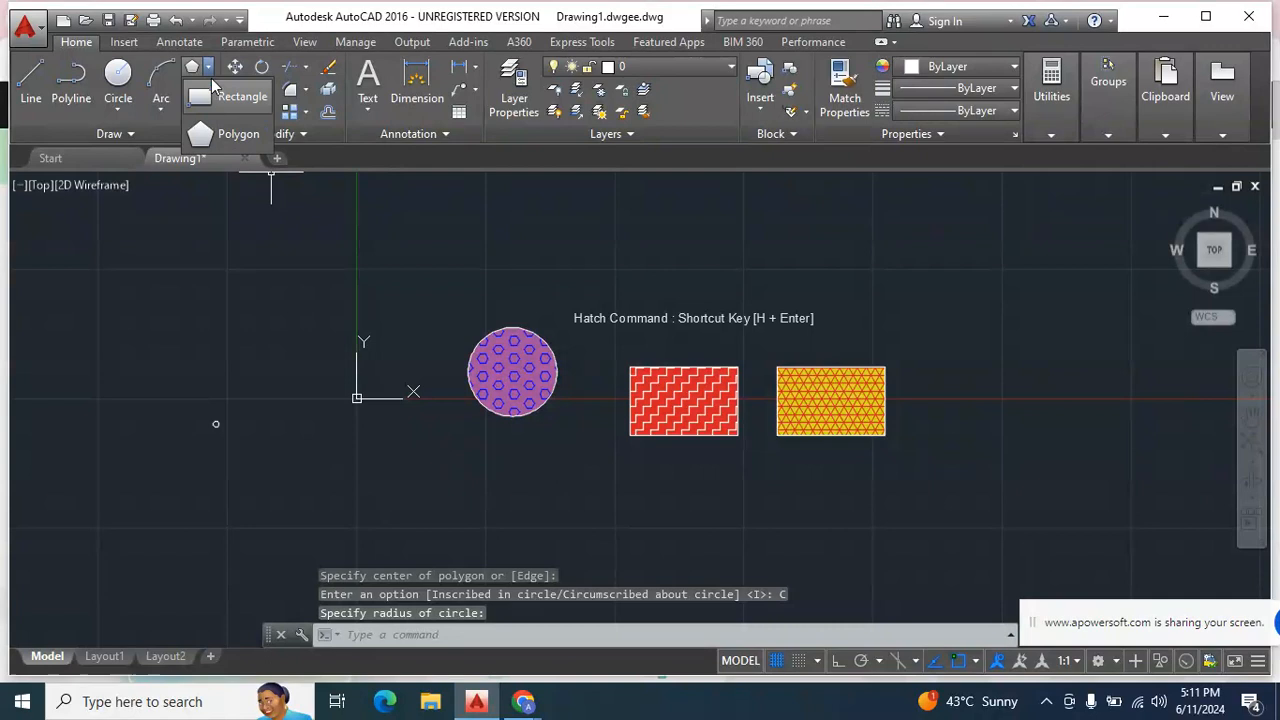
left_click(220, 132)
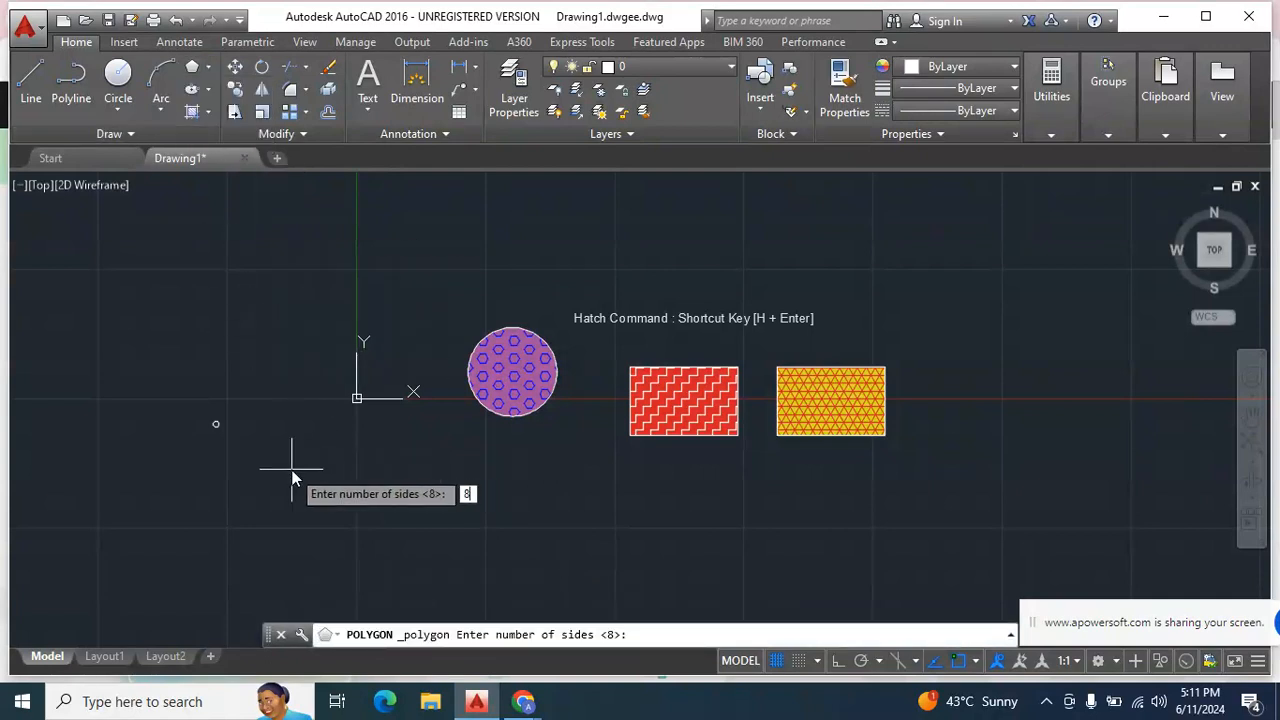
key("Return")
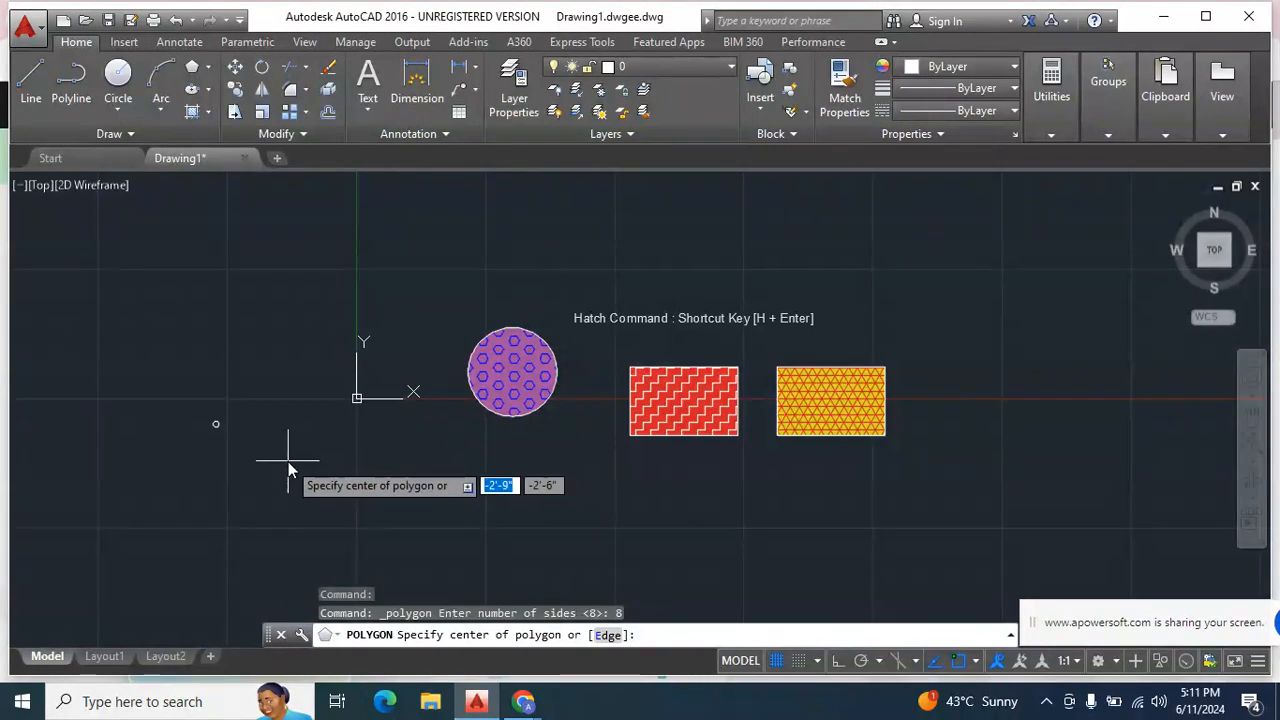
left_click(288, 466)
key("Down")
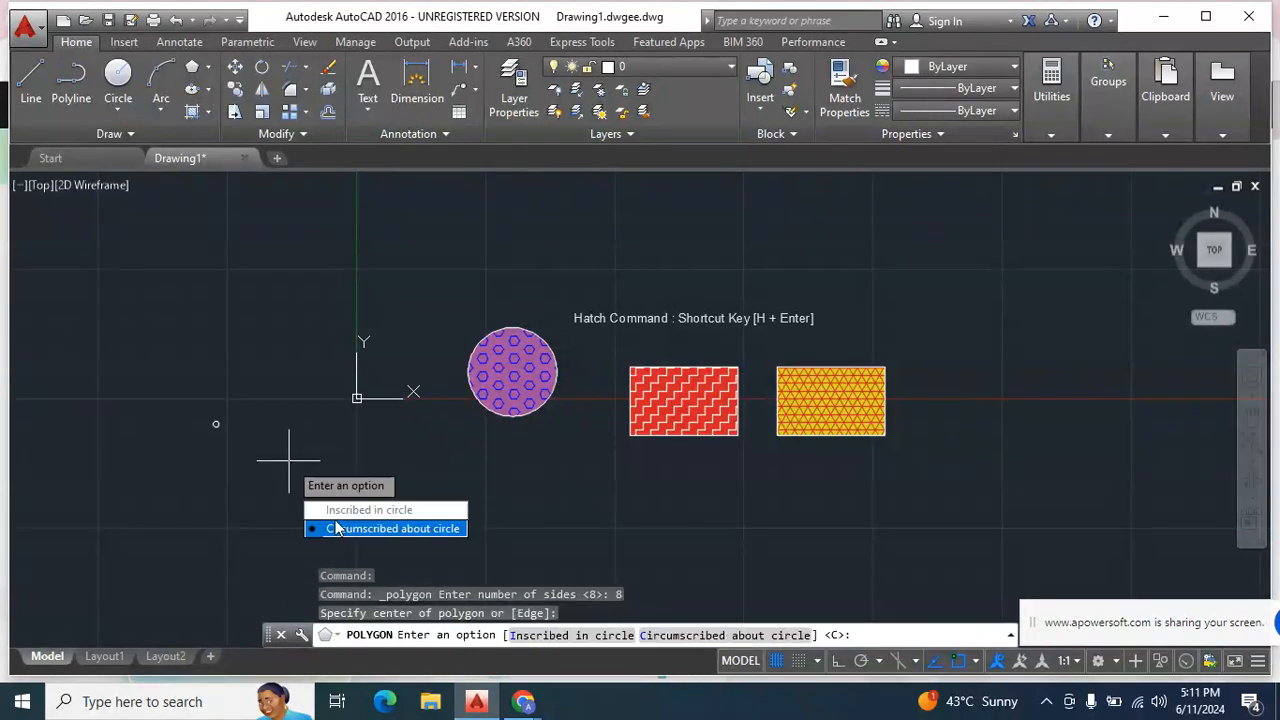
key("Return")
left_click(290, 467)
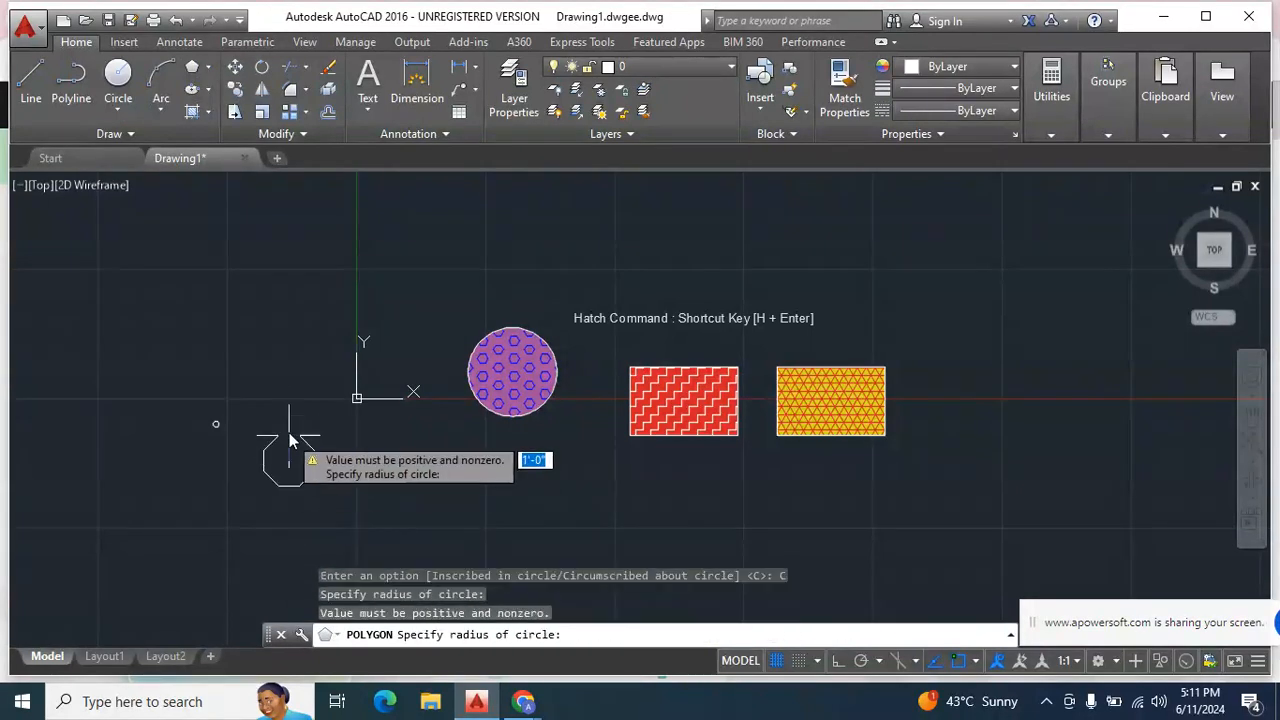
left_click(285, 380)
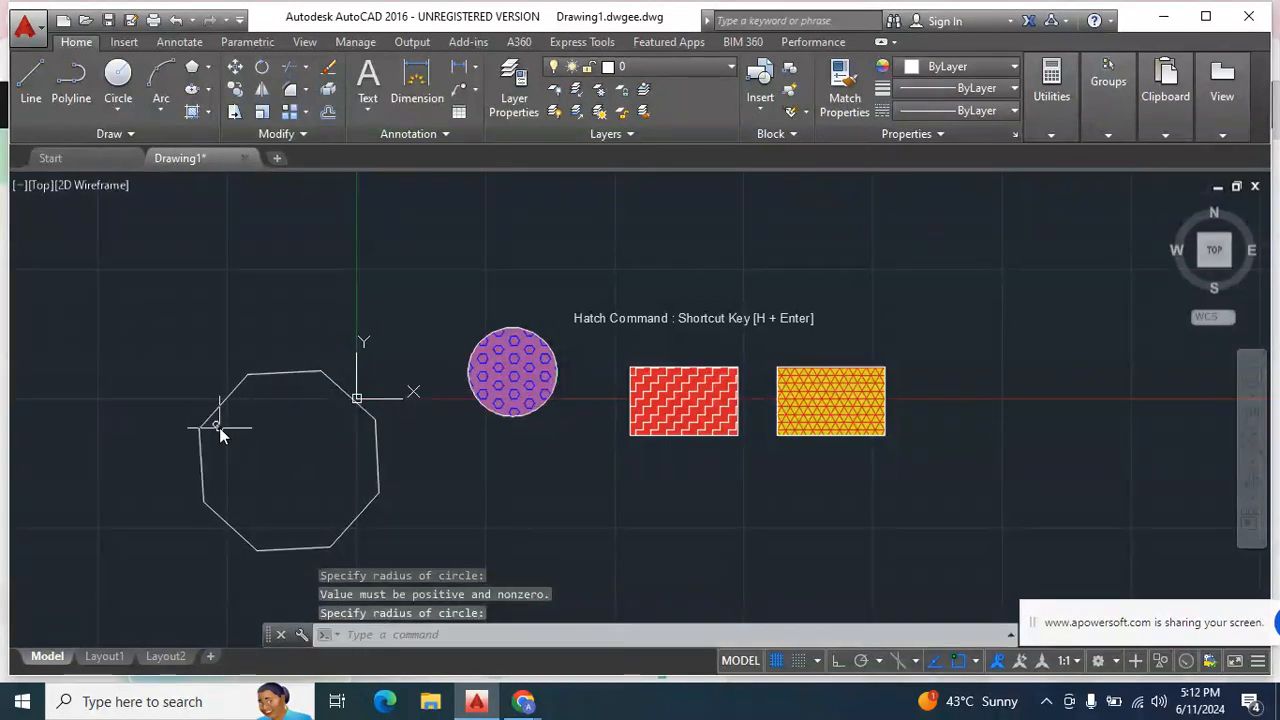
key("Delete")
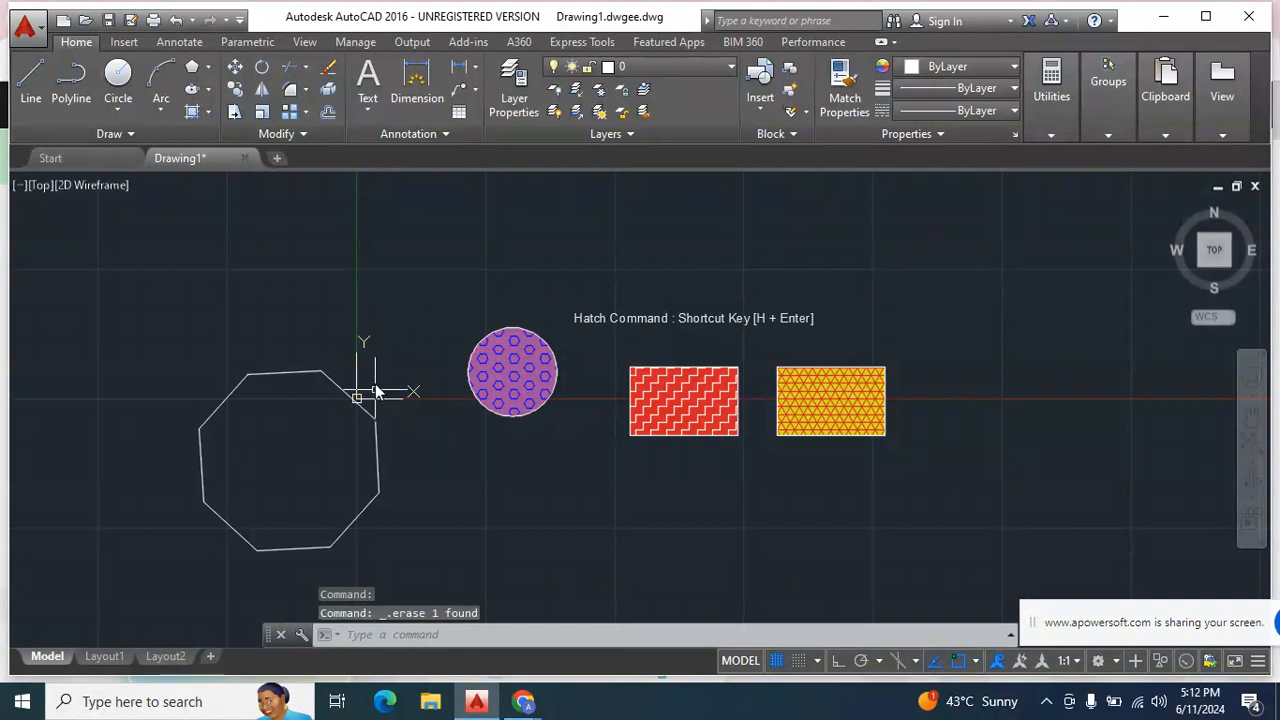
Fill the large octagon with a new hatch using the BRICK pattern and end the Hatch command
type("h")
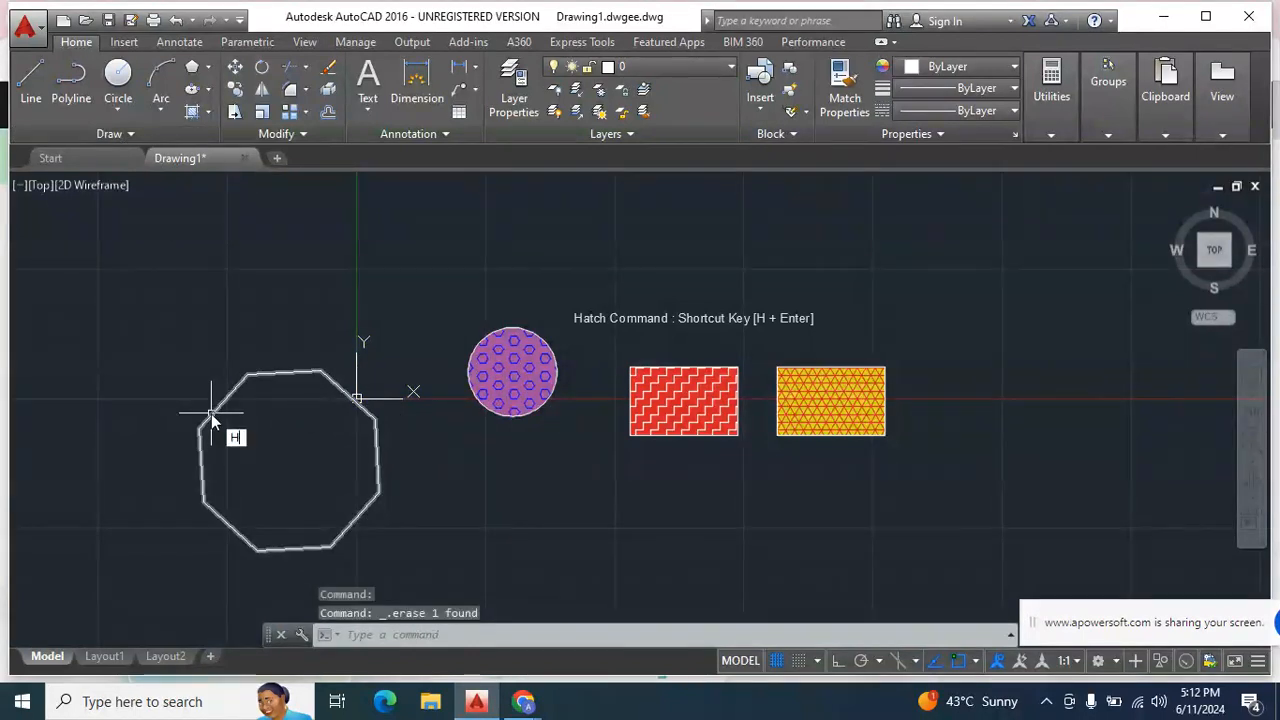
key("Return")
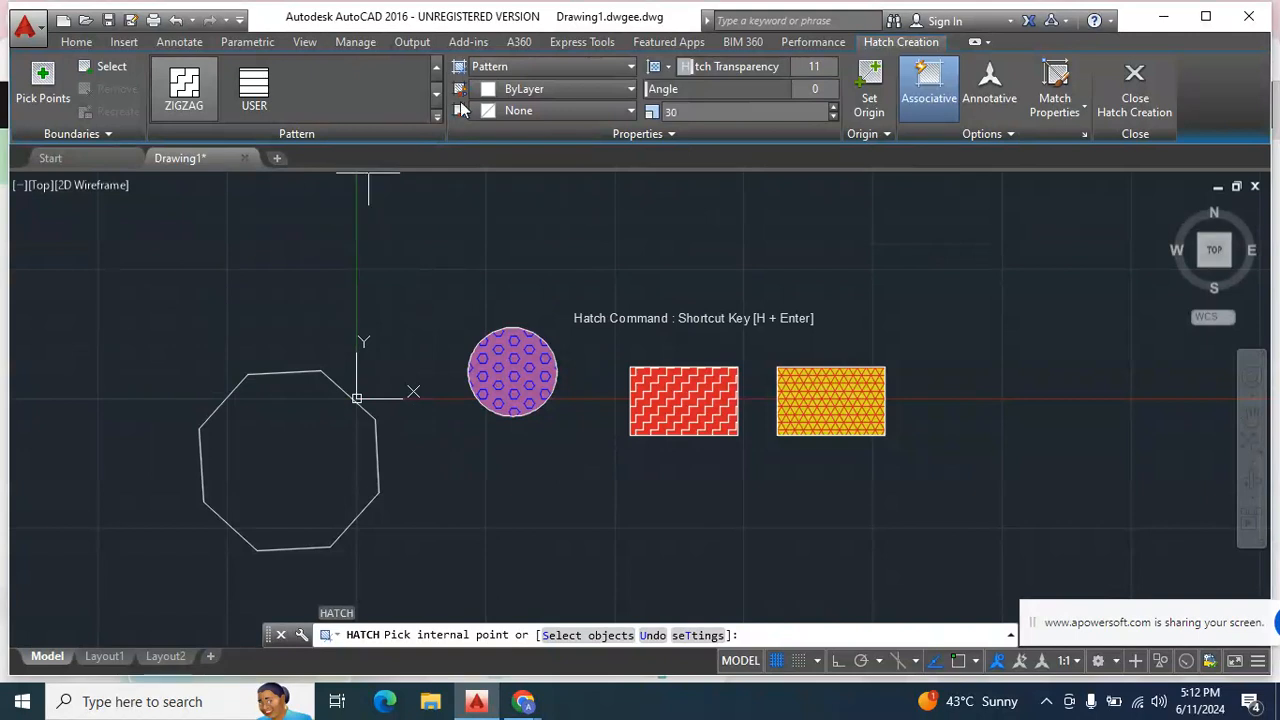
left_click(438, 117)
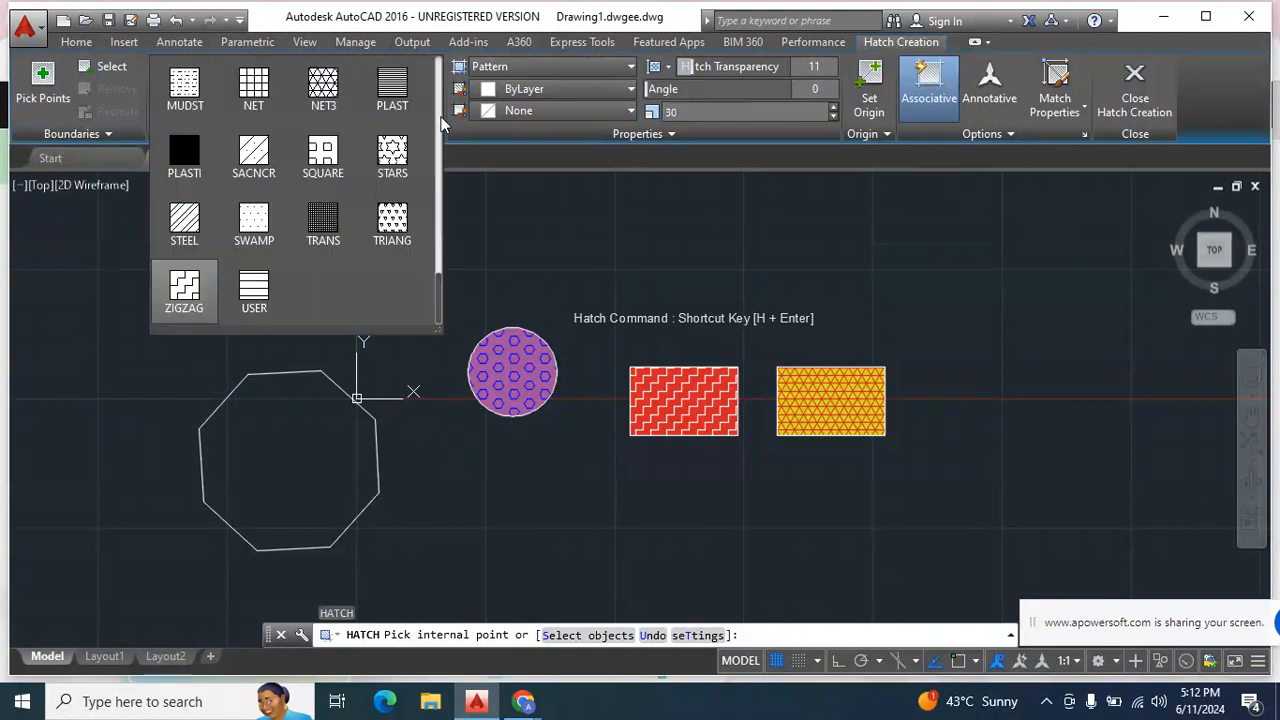
left_click_drag(437, 285, 437, 135)
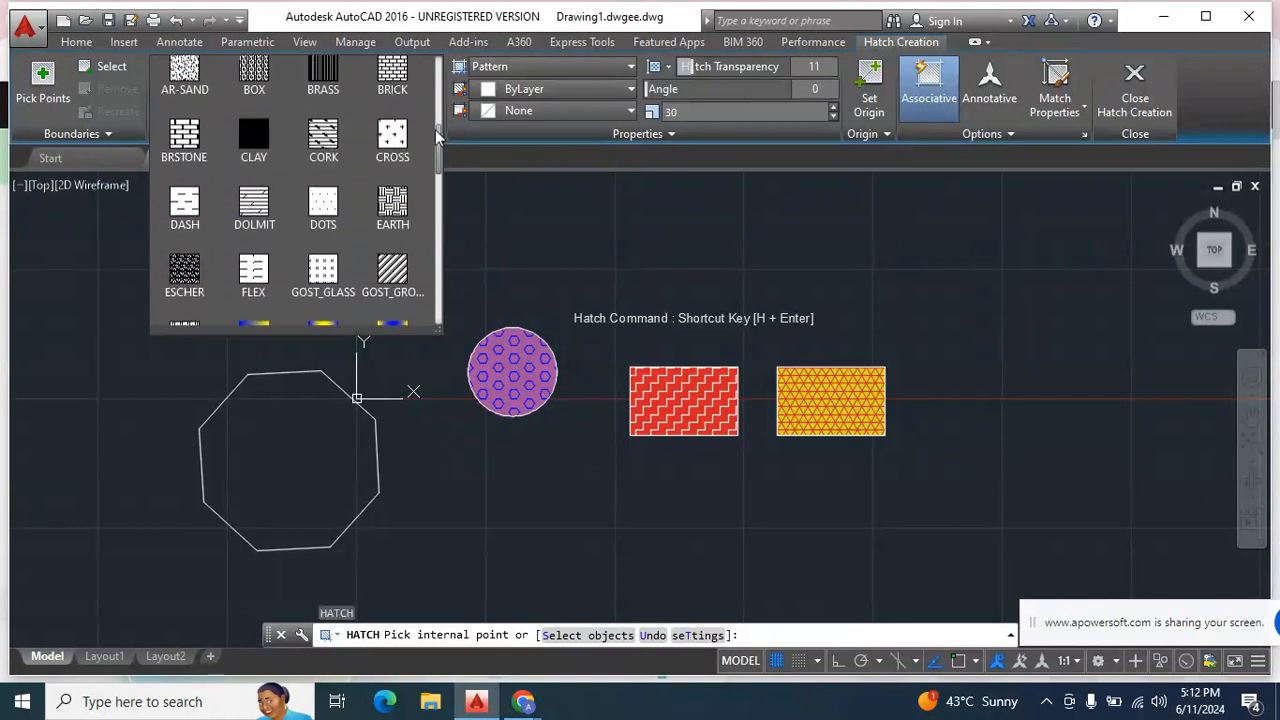
left_click(406, 72)
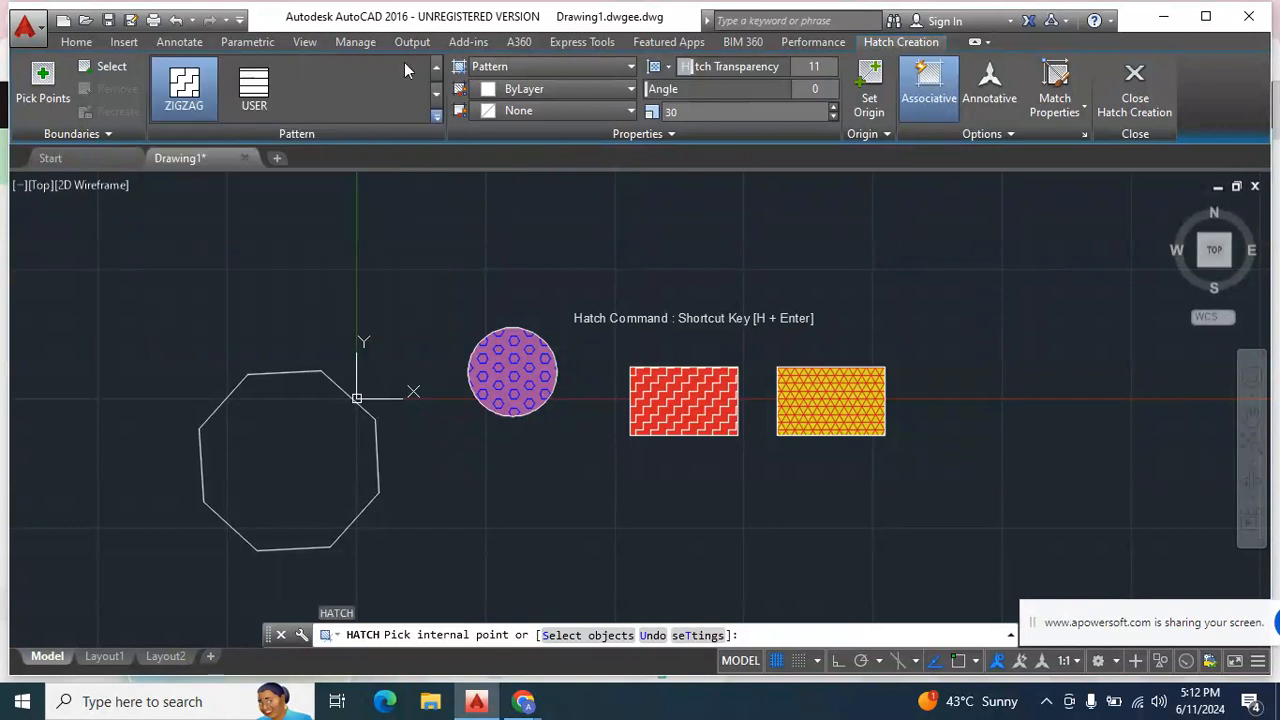
left_click(299, 470)
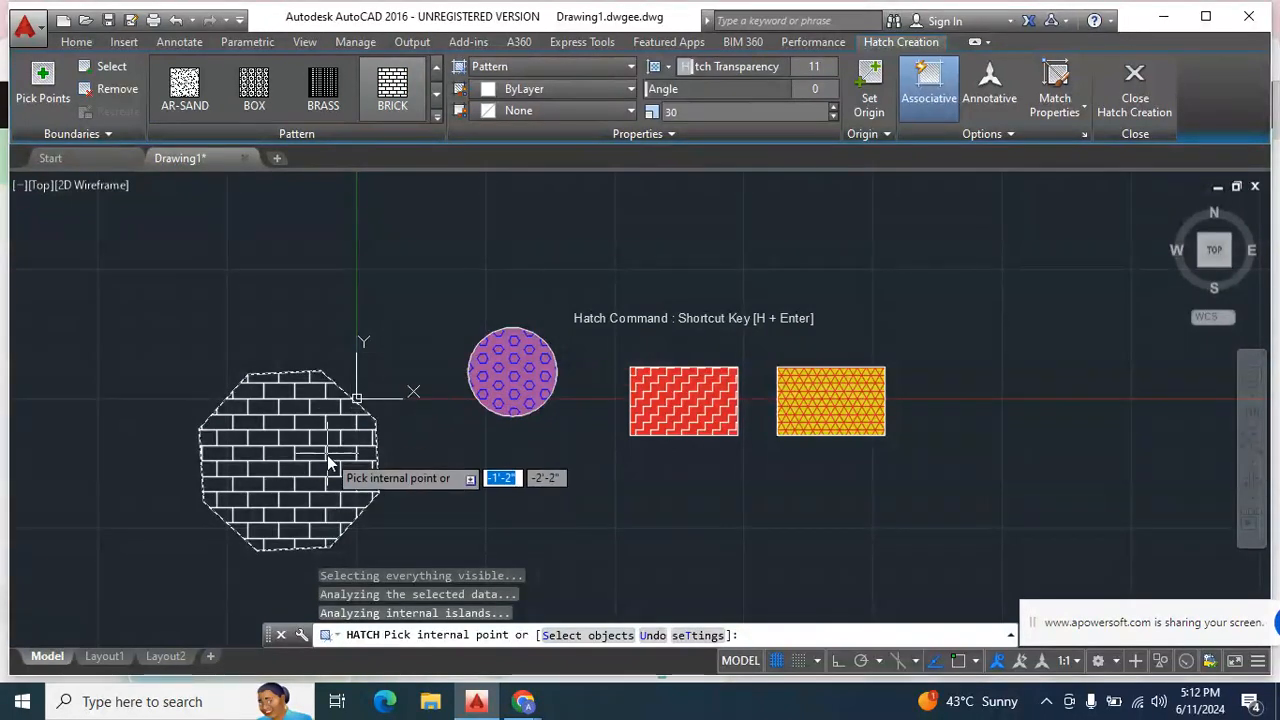
key("Escape")
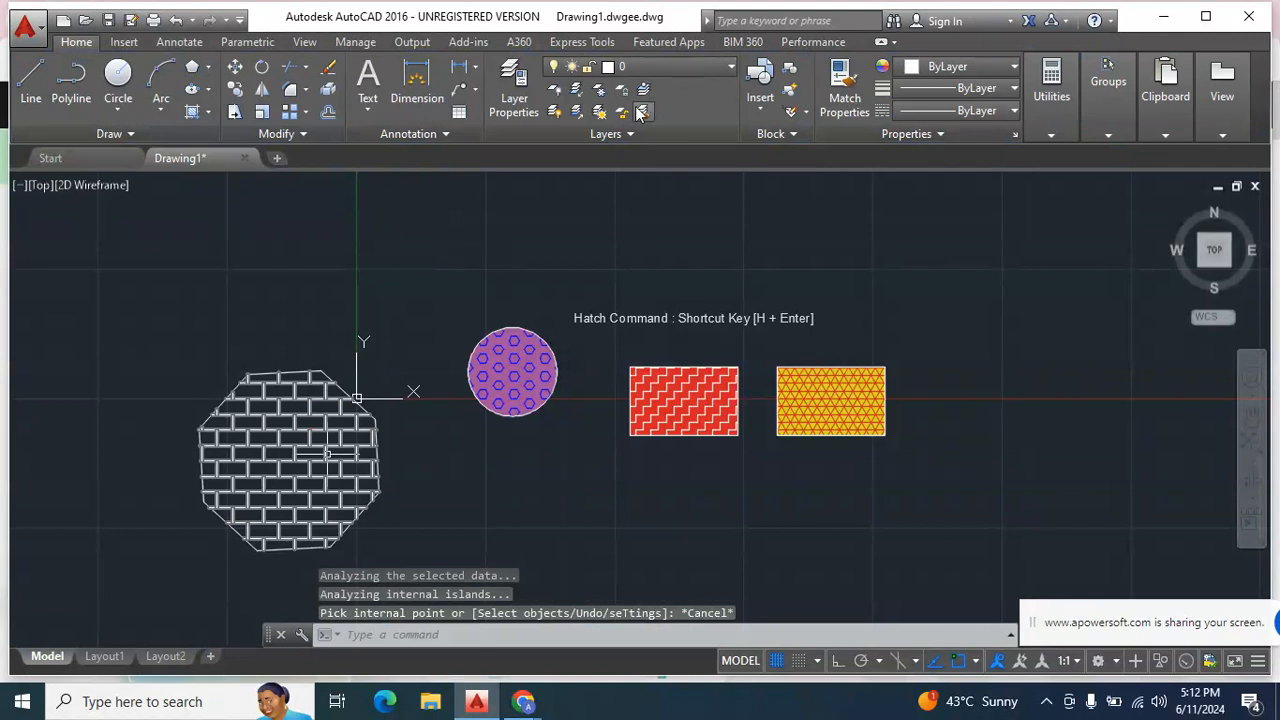
Give the octagon's BRICK hatch a green 19,155,72 background and turn off its associativity with the boundary
left_click(298, 423)
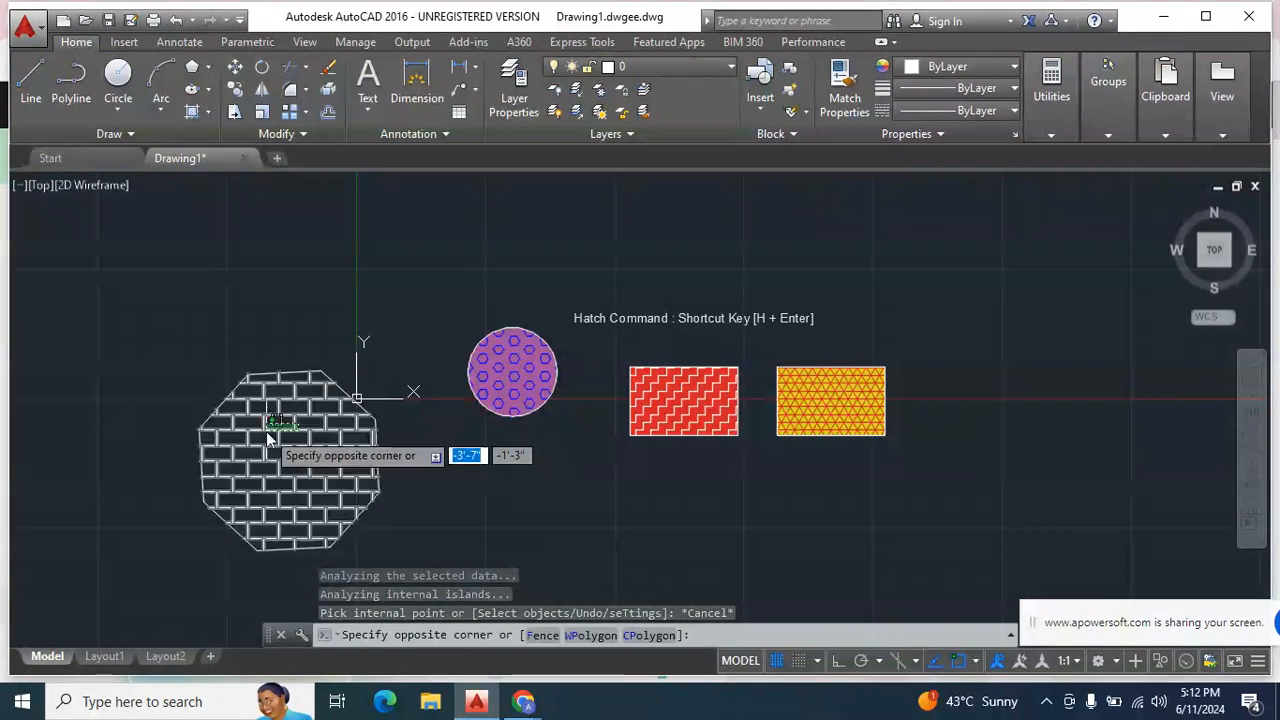
left_click(266, 431)
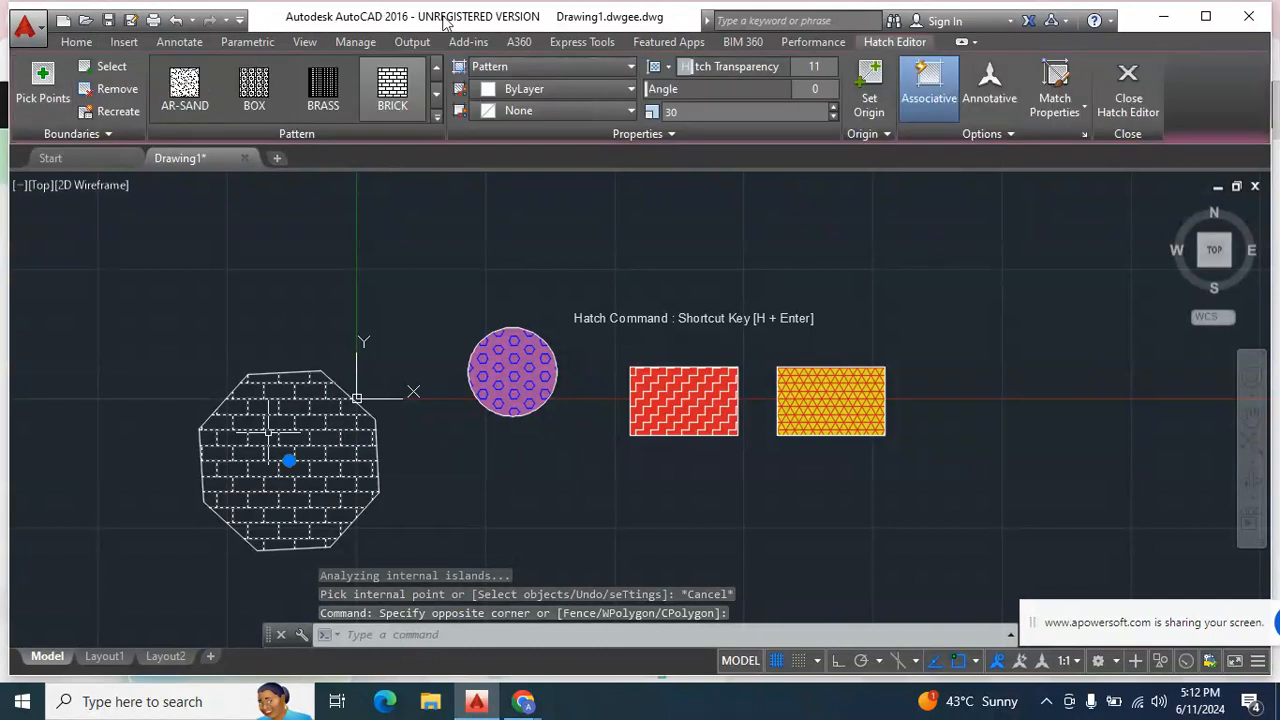
left_click(543, 110)
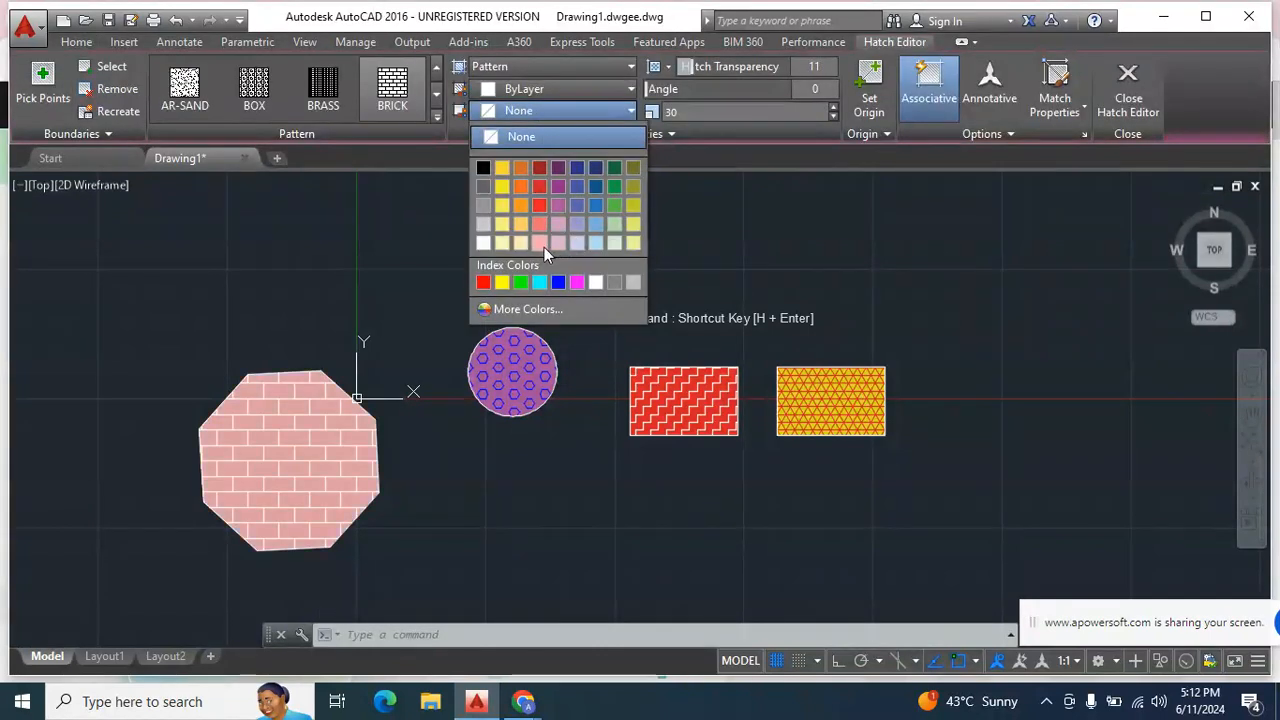
left_click(615, 188)
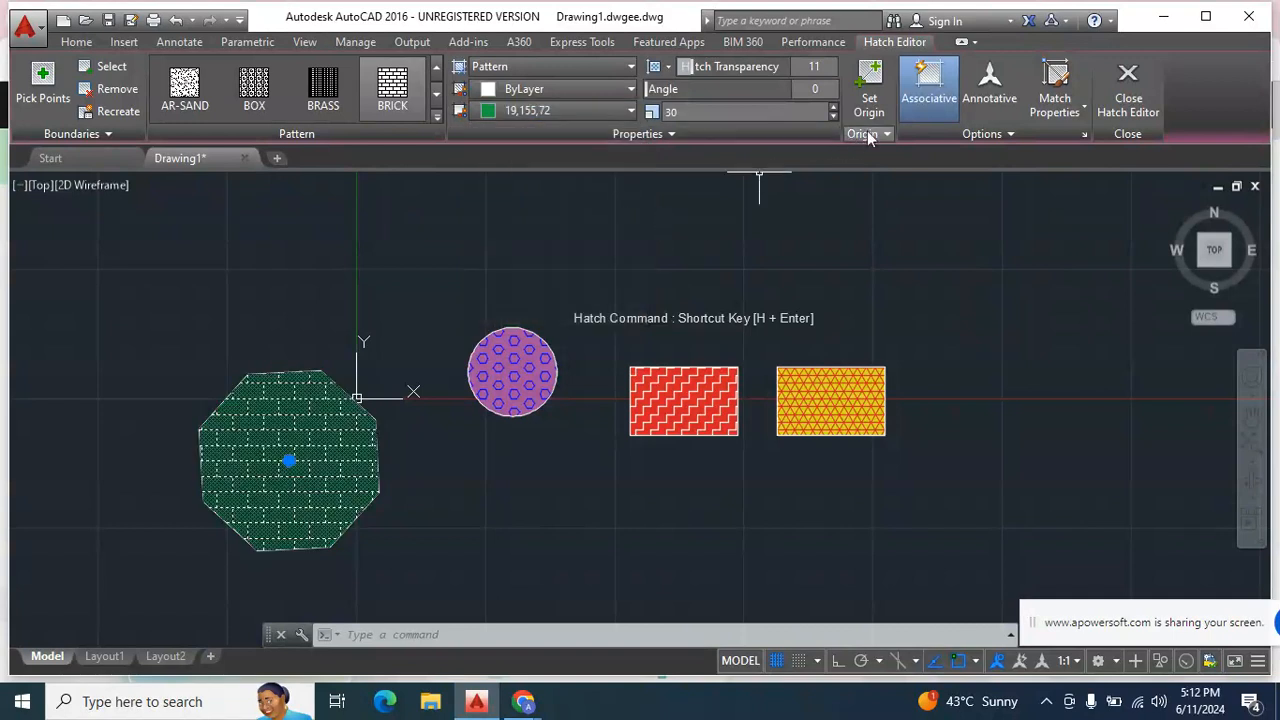
left_click(927, 90)
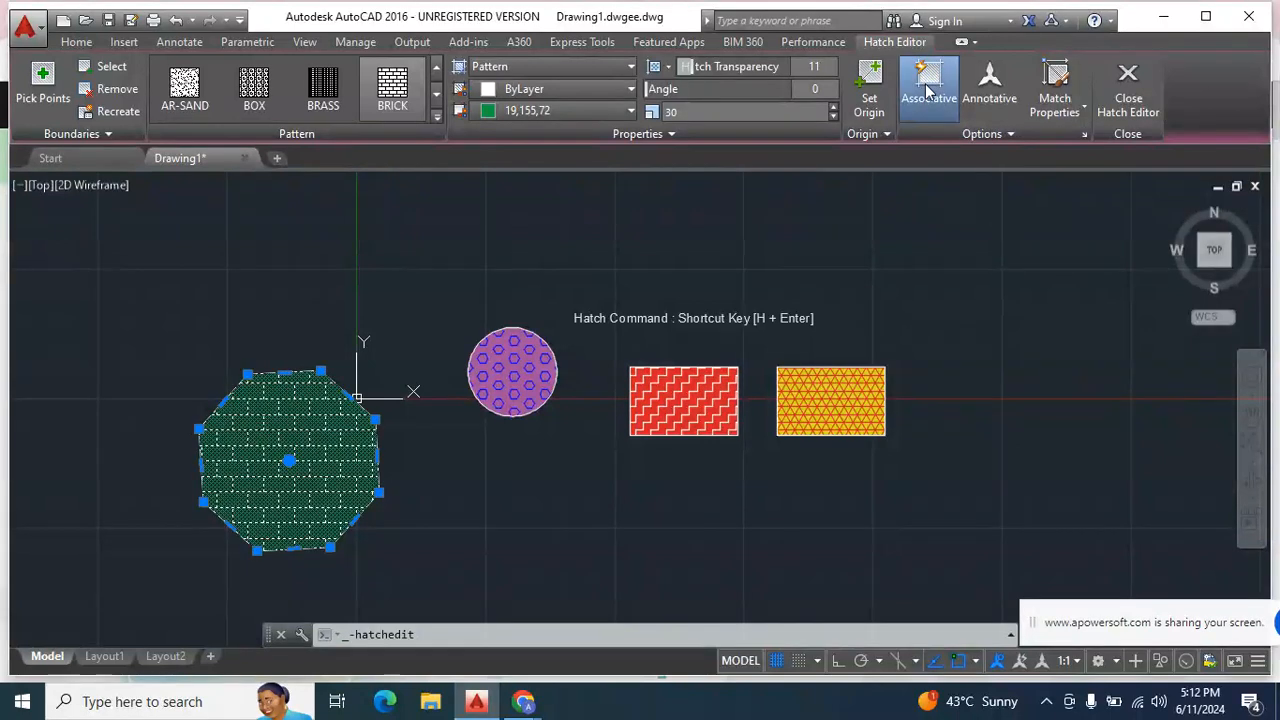
Stretch the green hatch's right edge outward by about 1'-10" and pull its lower edge downward, leaving the octagon outline in place
left_click(378, 457)
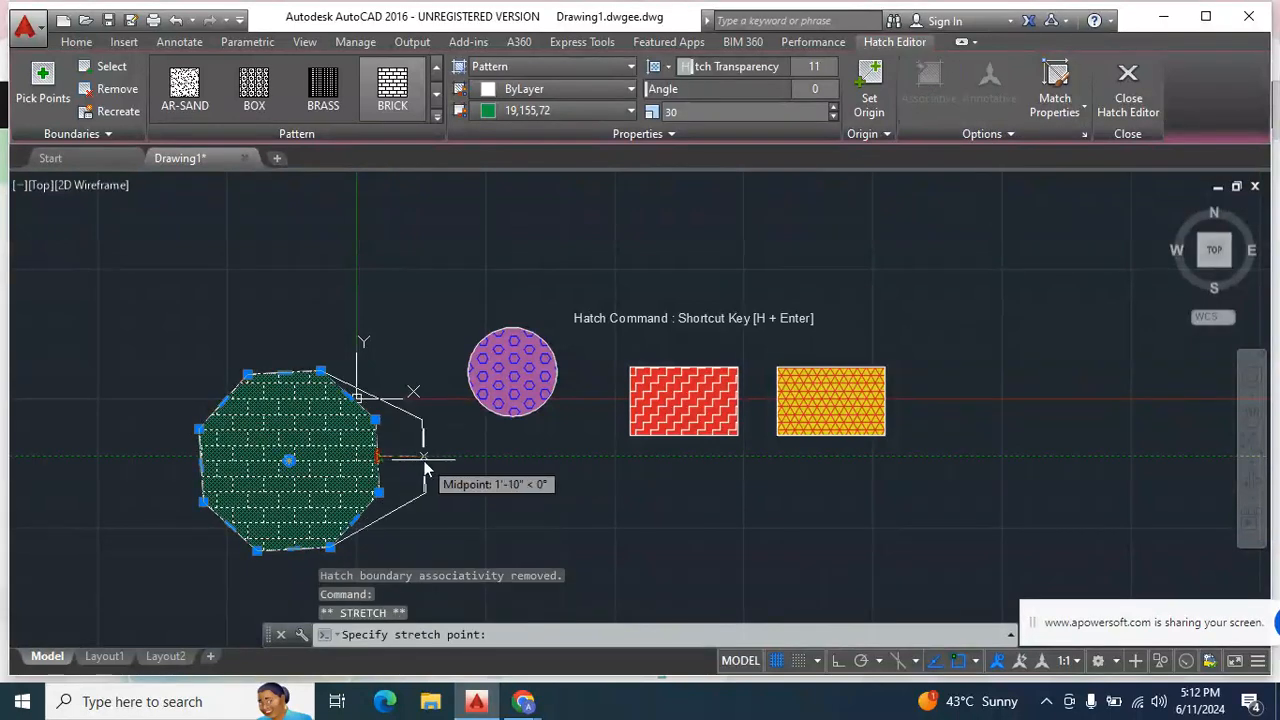
left_click(424, 459)
mouse_move(424, 457)
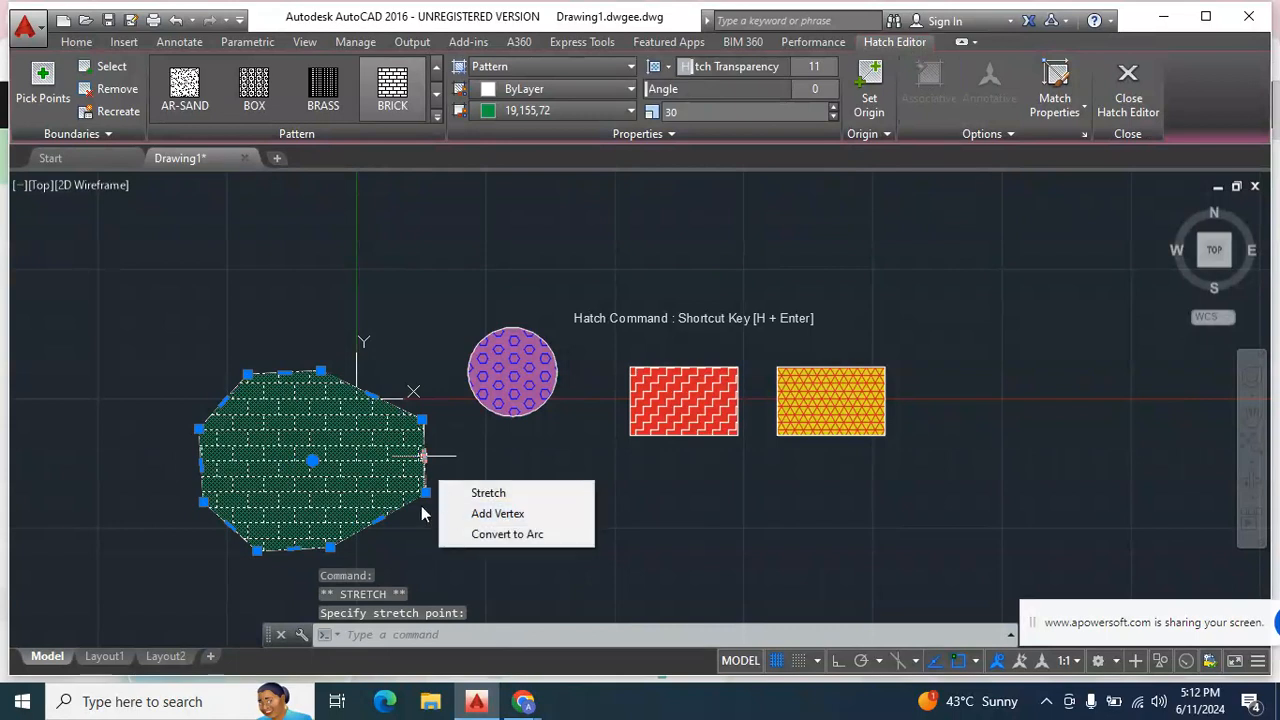
left_click(293, 548)
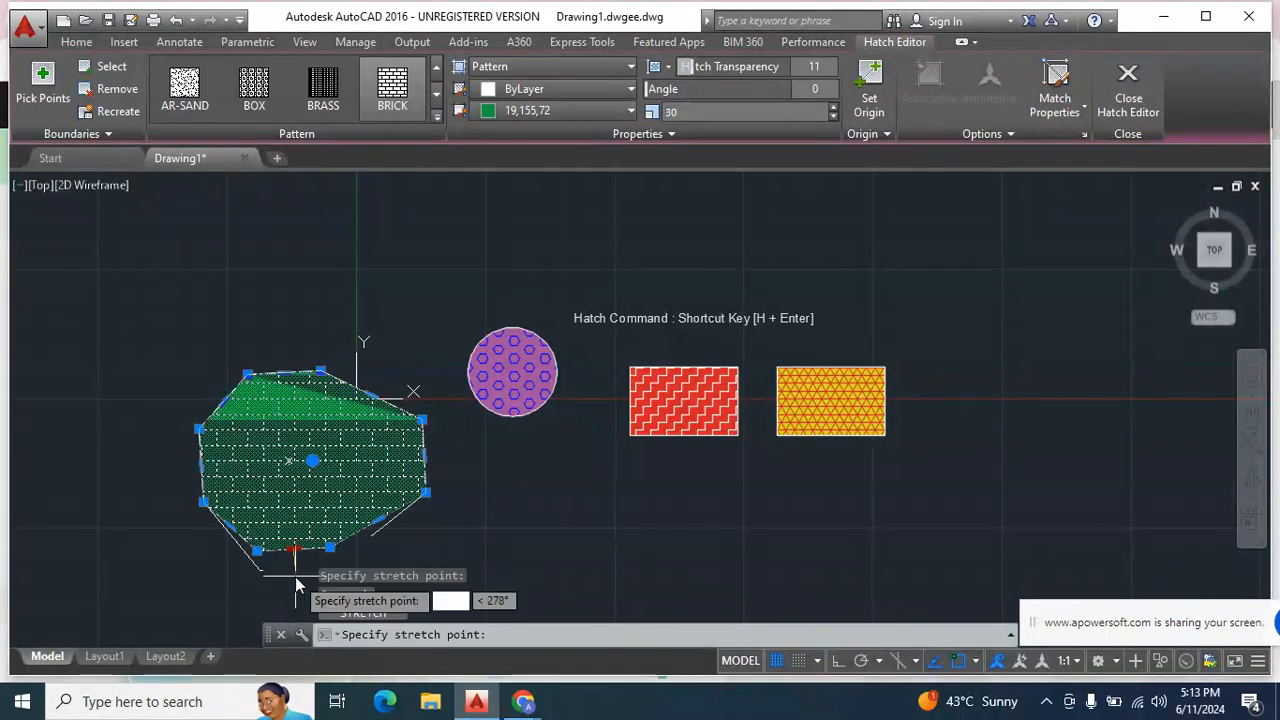
left_click(295, 578)
mouse_move(296, 580)
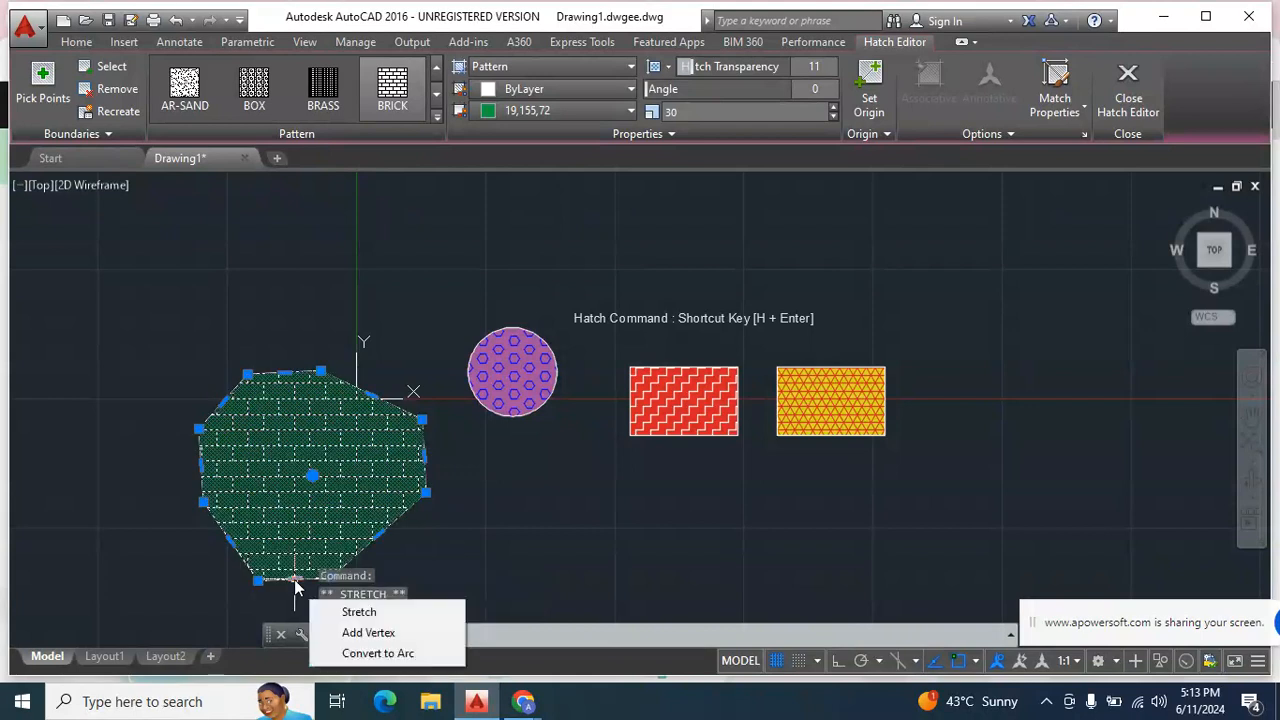
Stretch the green hatch's upper edge upward and its left edge outward, well beyond the octagon outline
left_click(200, 466)
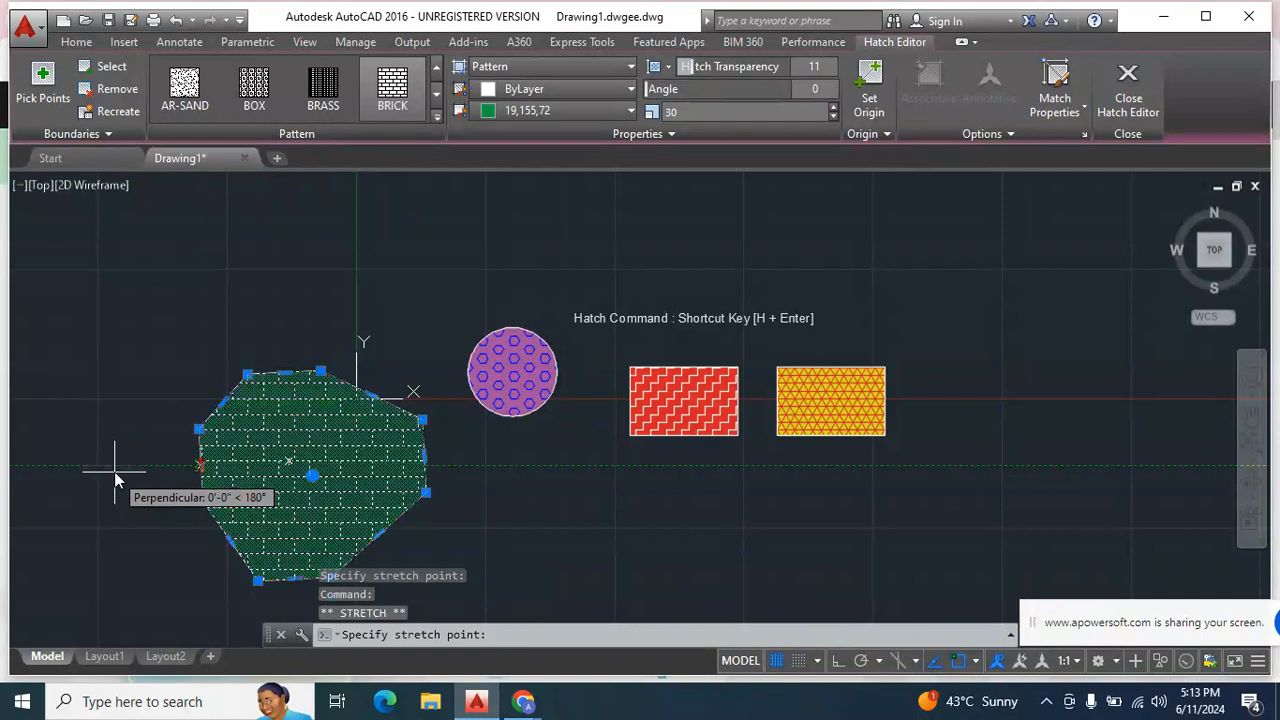
left_click(200, 464)
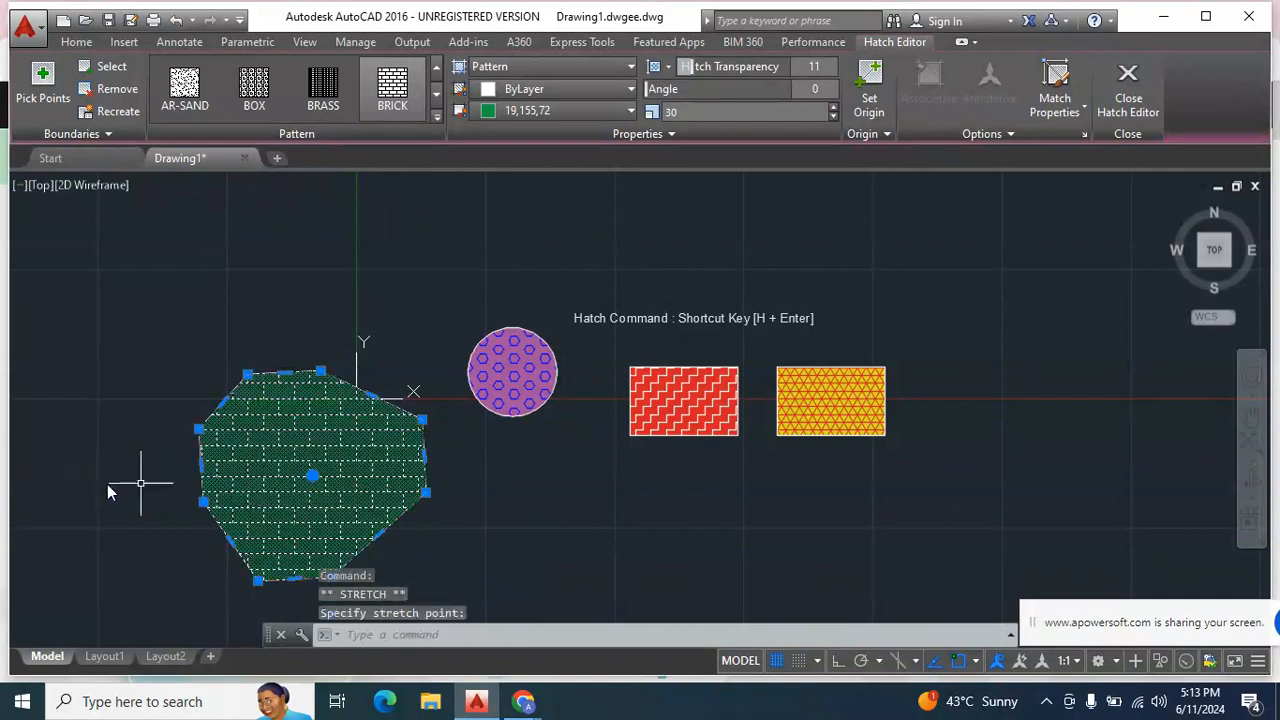
left_click(285, 373)
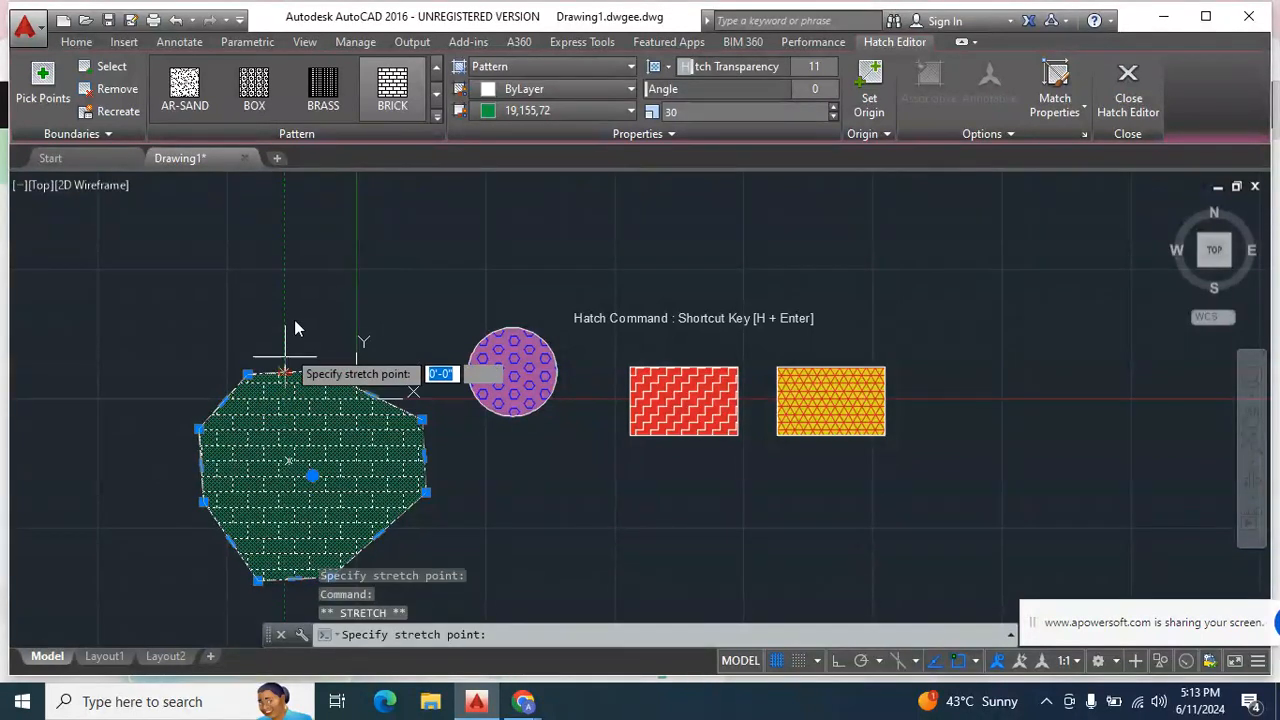
left_click(296, 305)
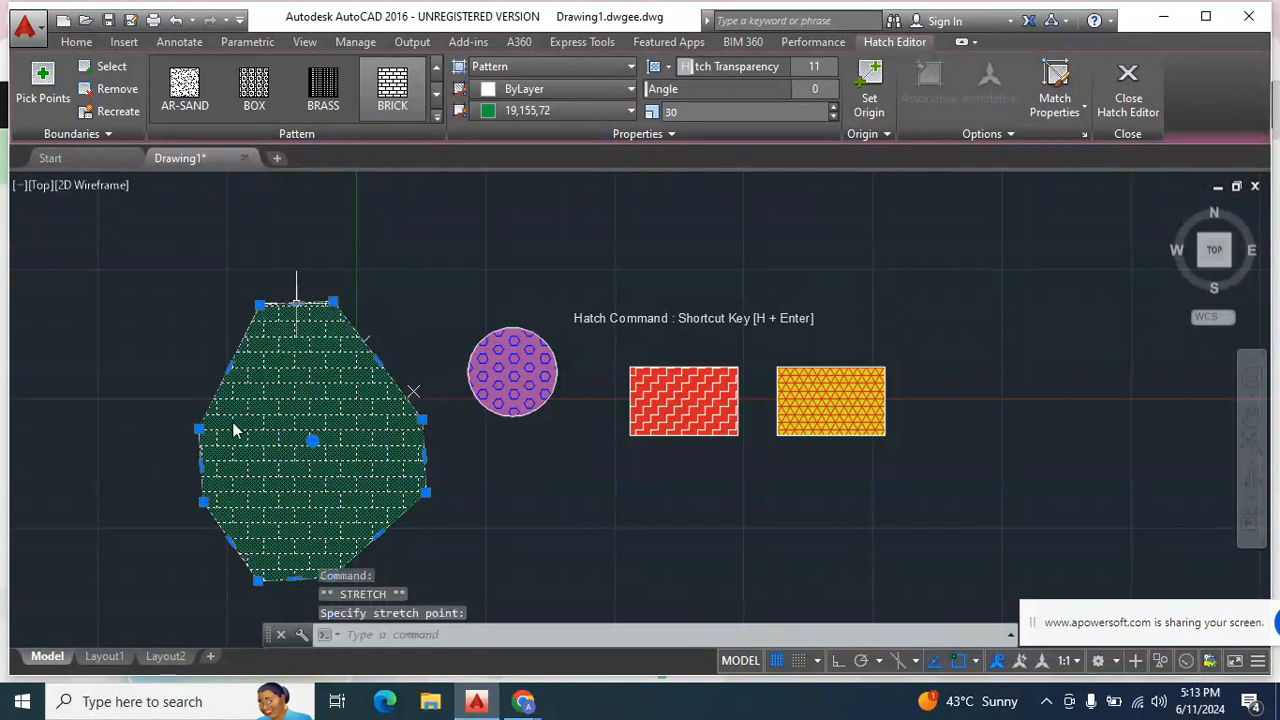
left_click(201, 470)
left_click(118, 470)
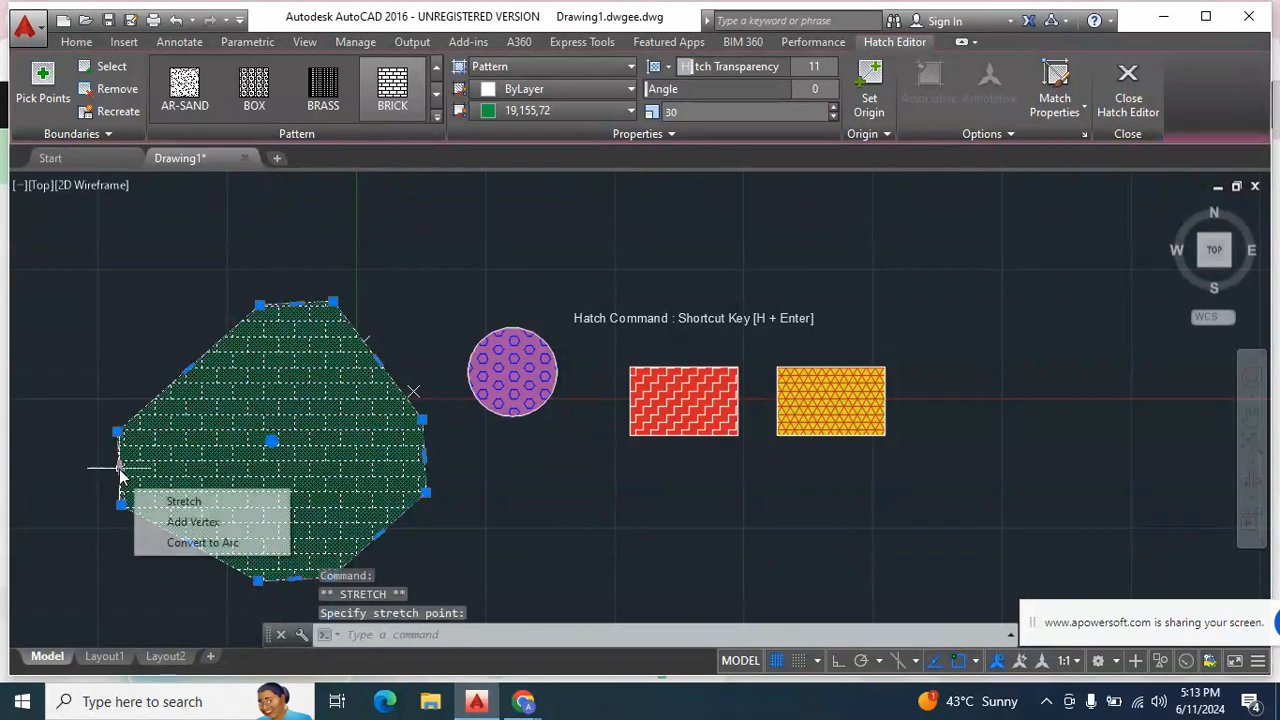
Stretch the green hatch's upper-left slanted edge diagonally outward and leave hatch editing
left_click(174, 344)
left_click(174, 344)
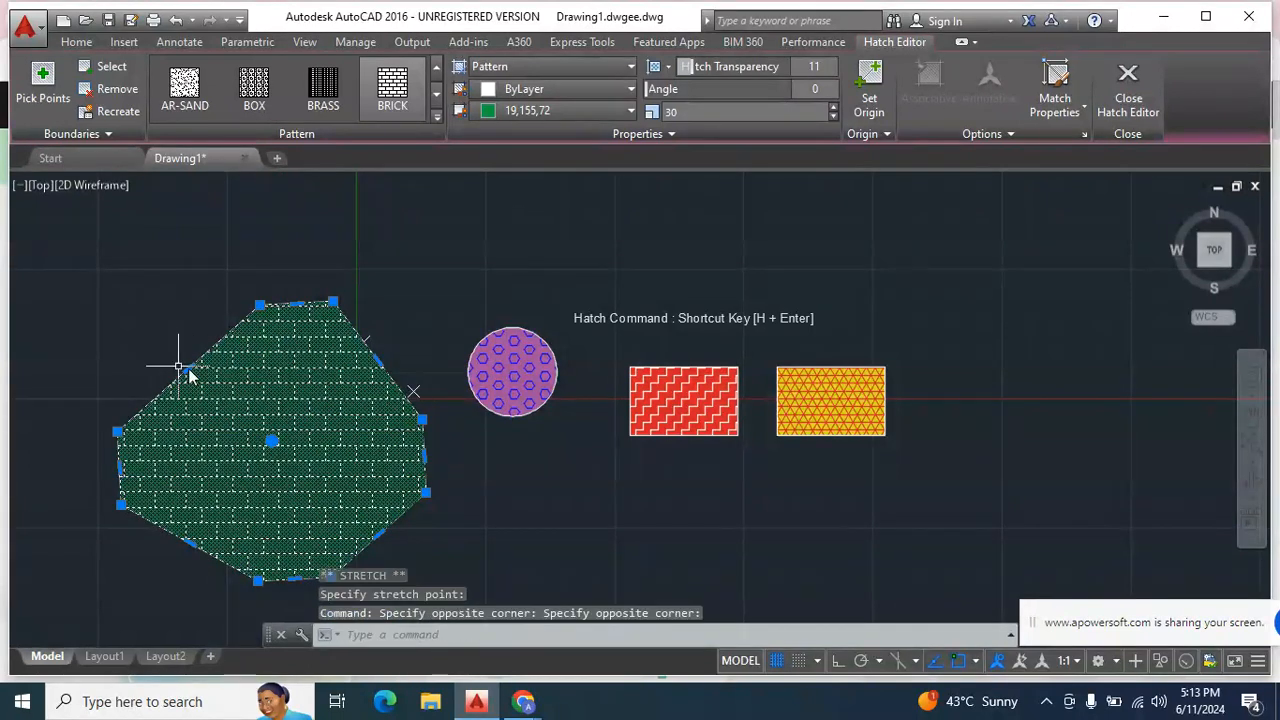
left_click(186, 369)
left_click(144, 321)
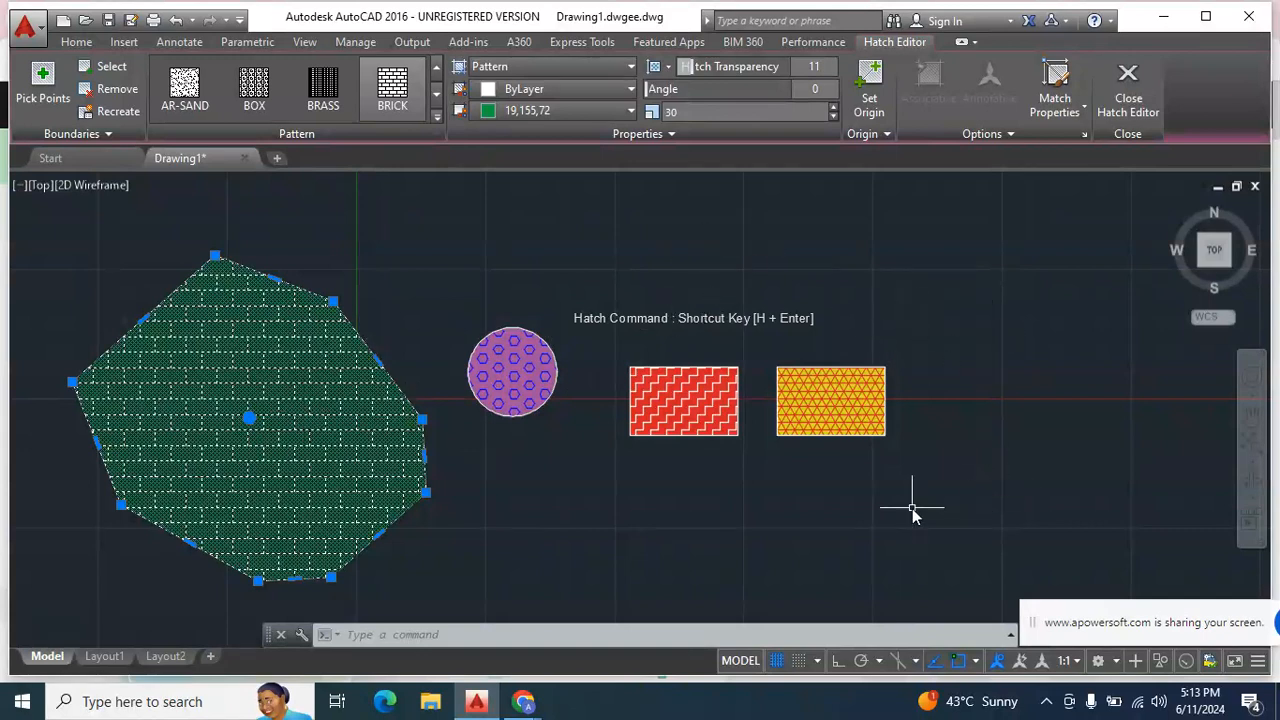
scroll(912, 512, "down", 2)
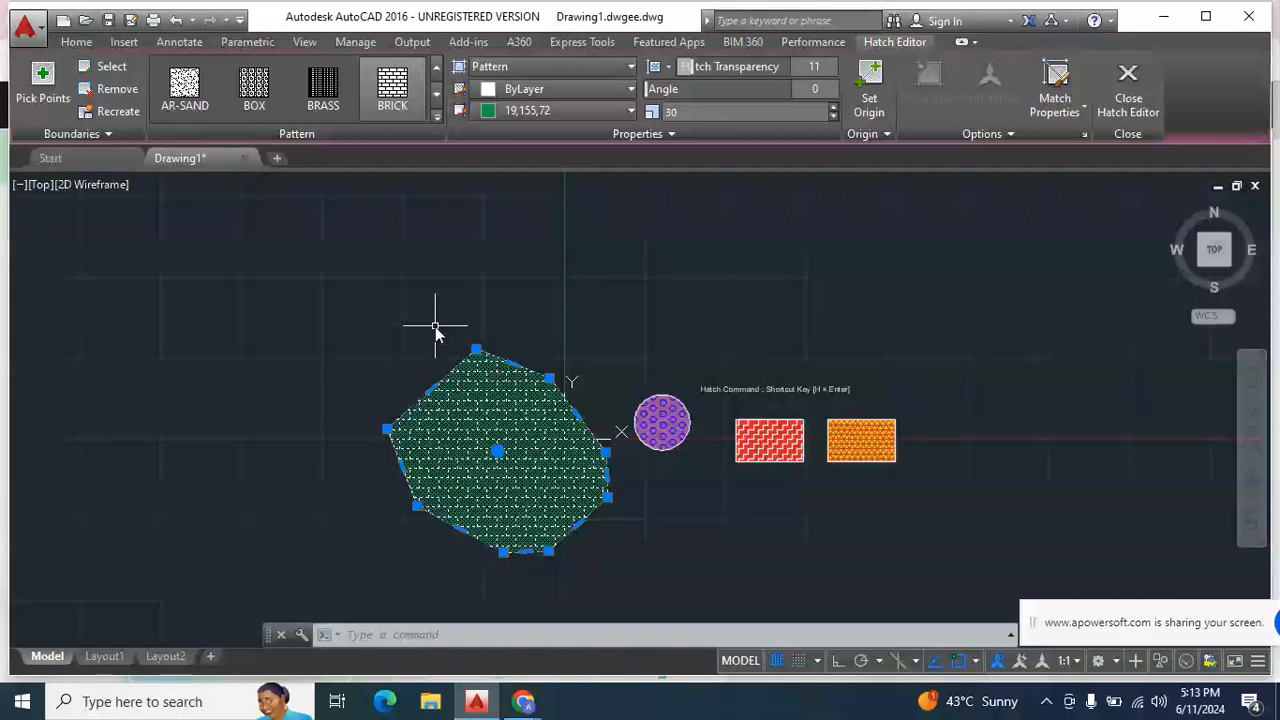
left_click(254, 88)
key("Escape")
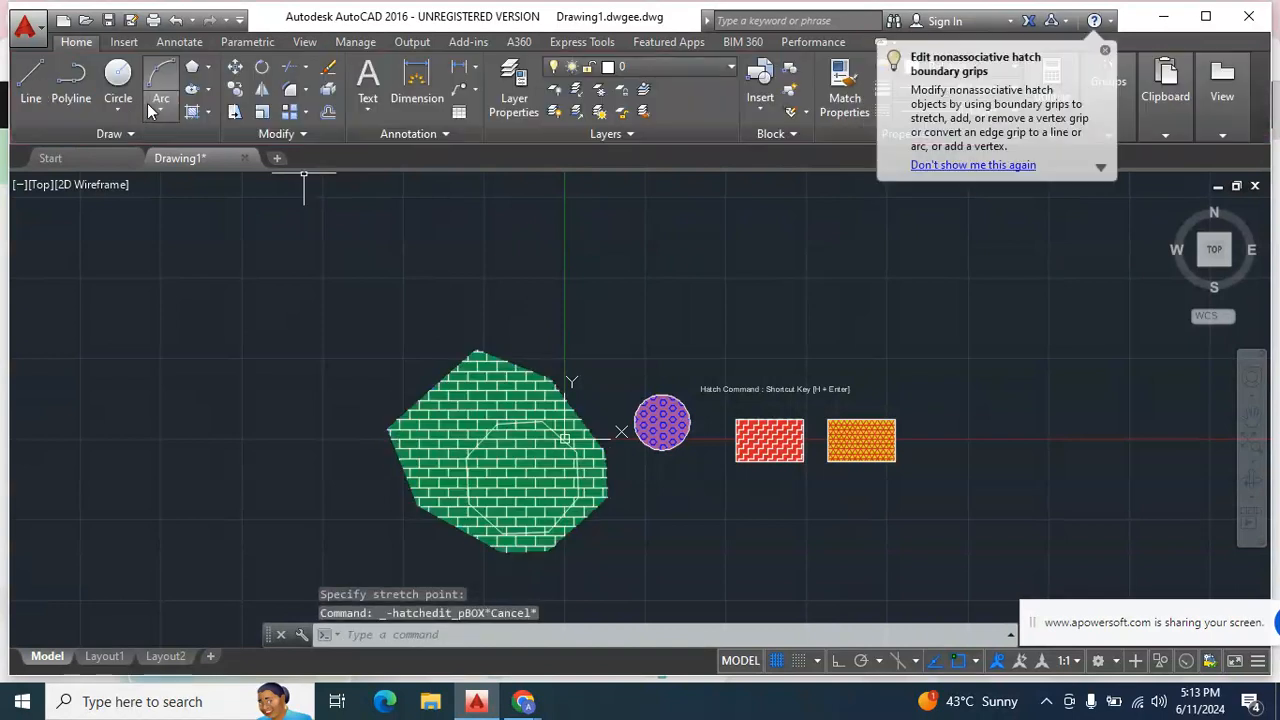
type("h")
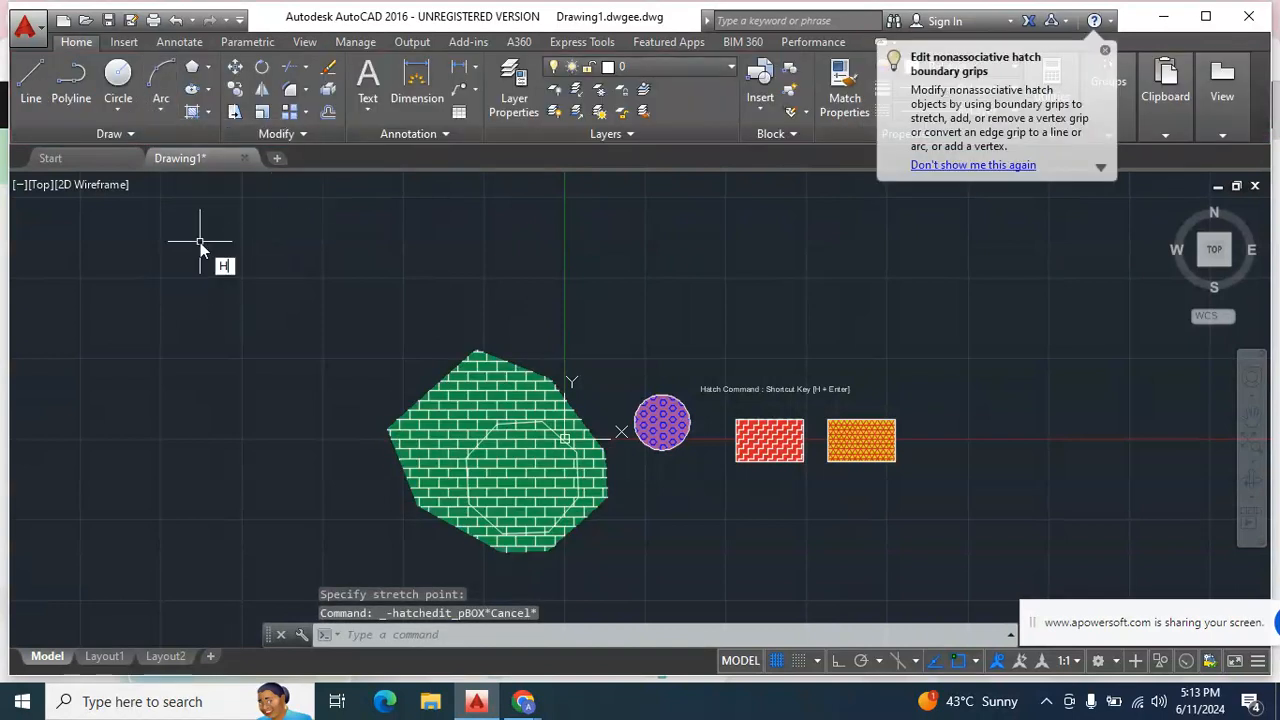
key("Return")
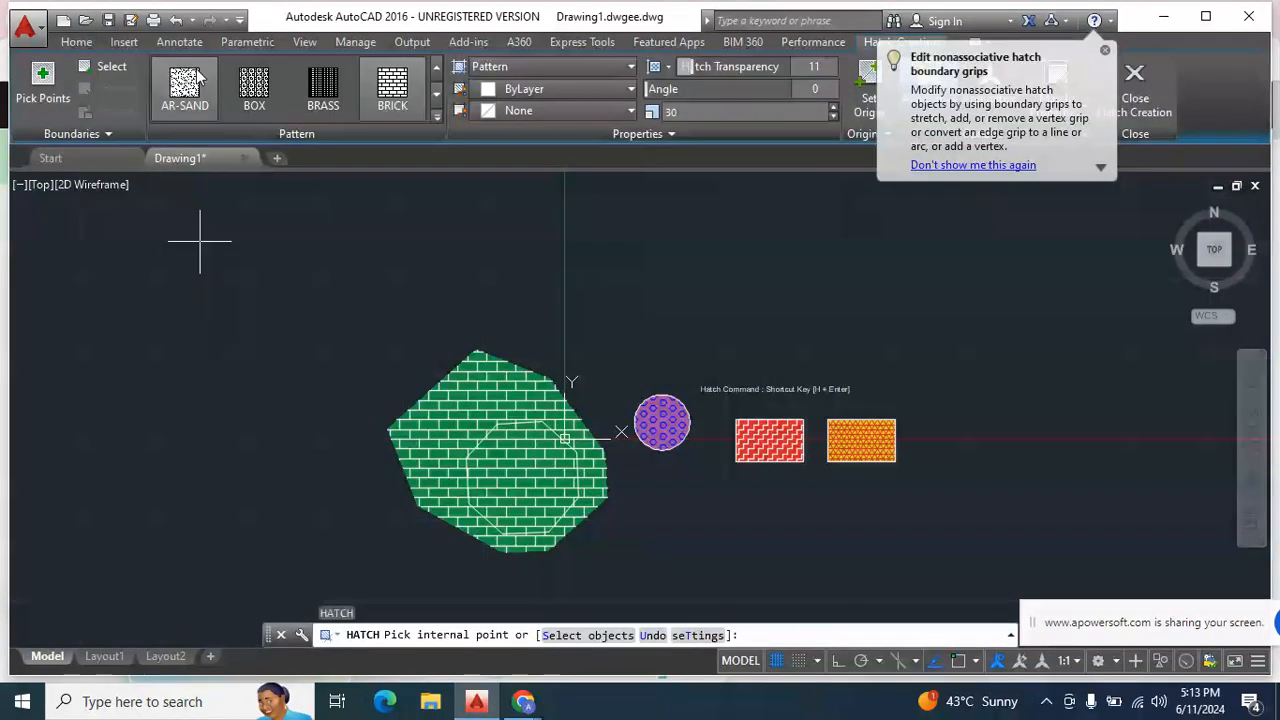
key("Escape")
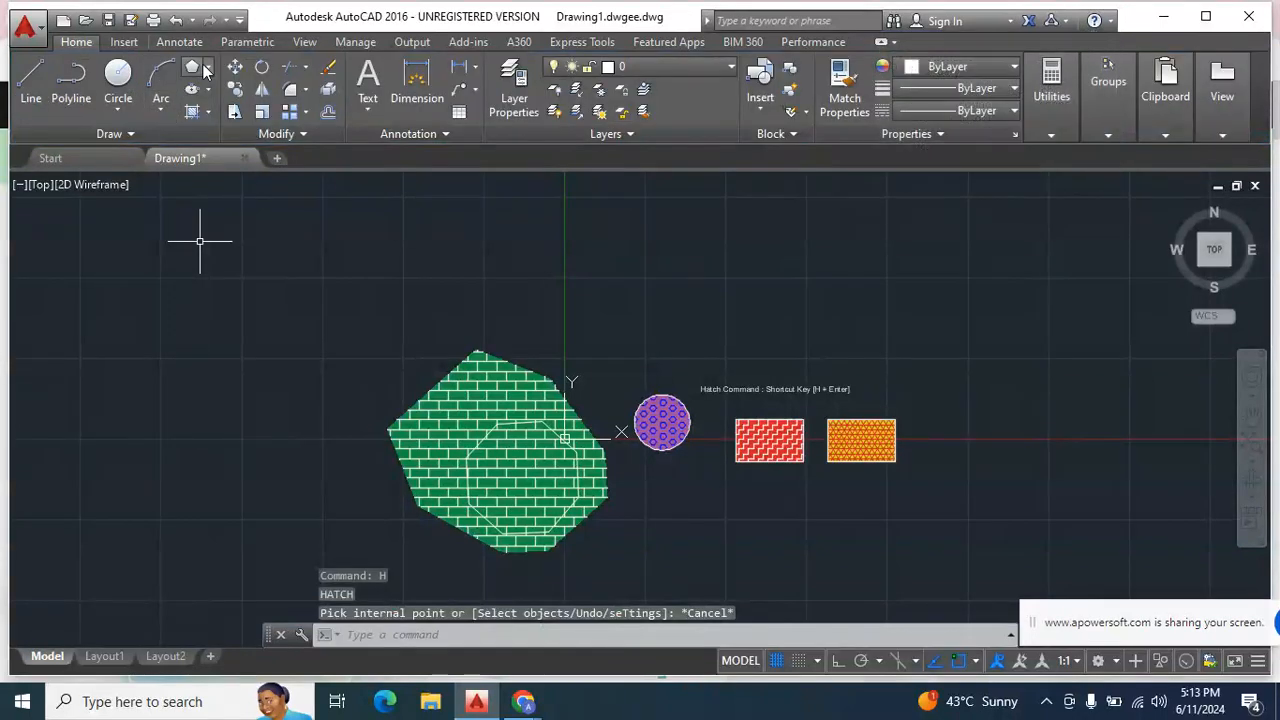
Draw a wide rectangle in the empty area above and to the left of the green hatch
left_click(209, 69)
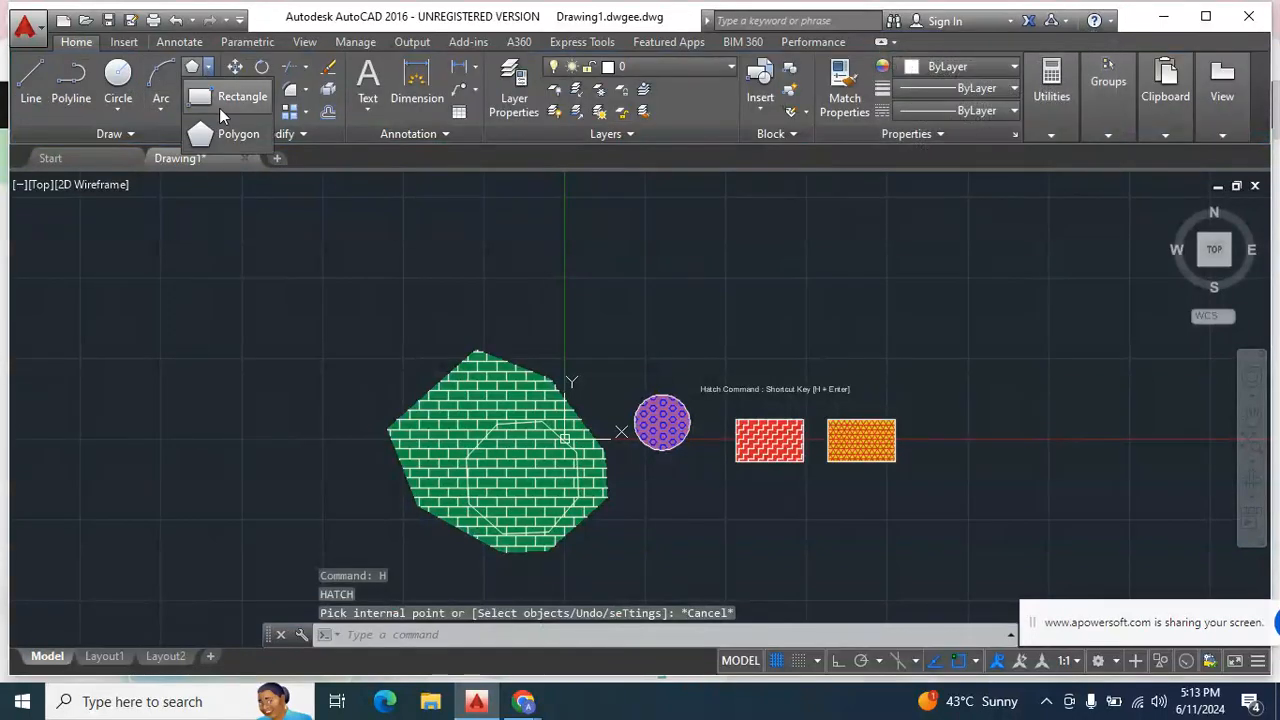
left_click(220, 108)
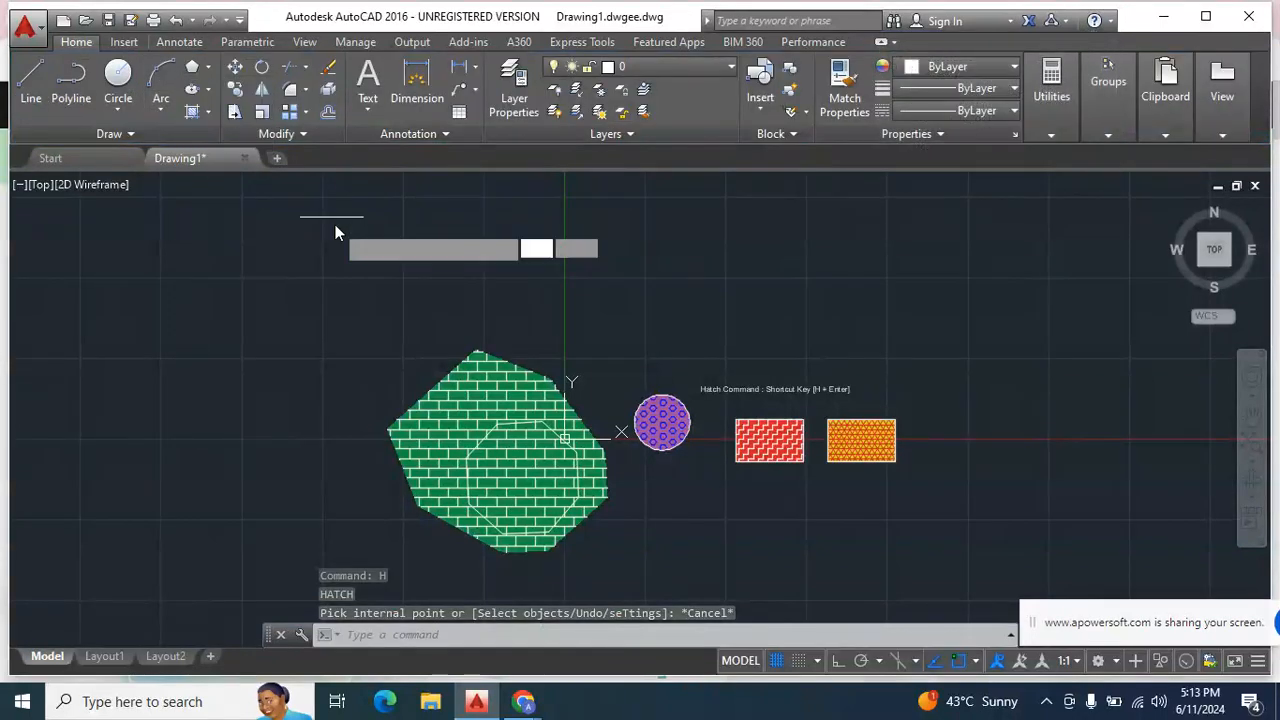
left_click(230, 290)
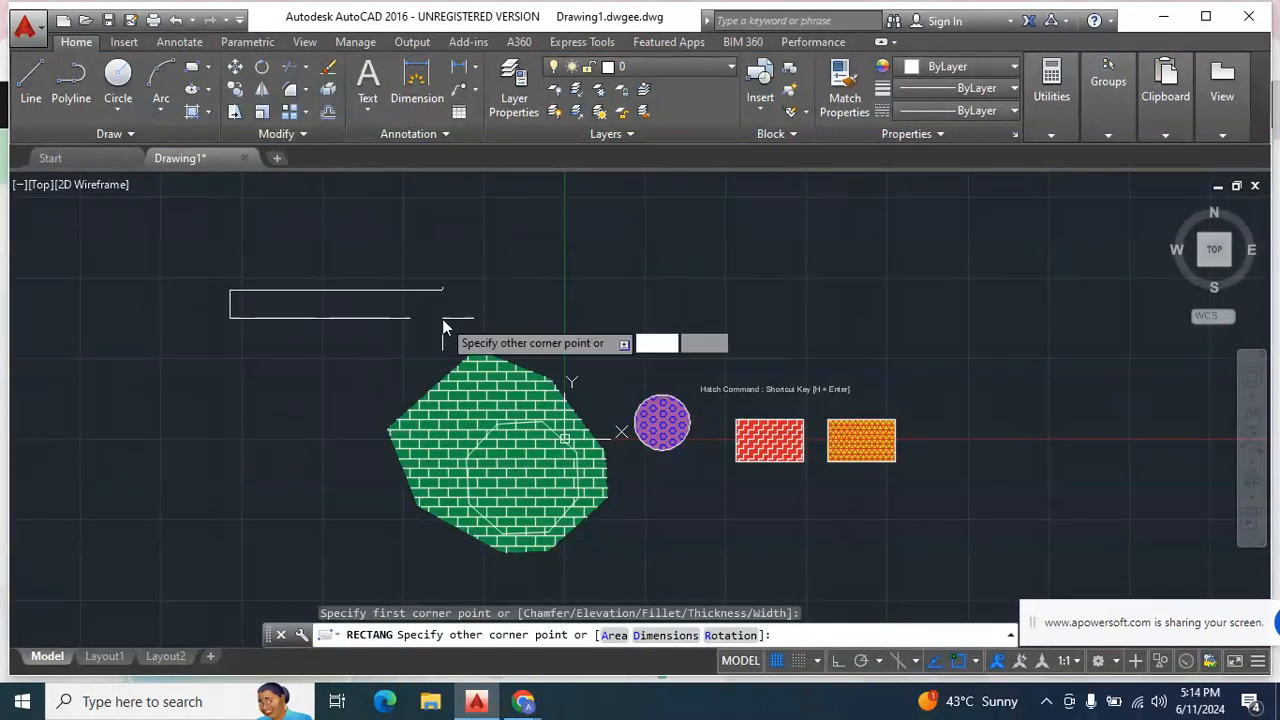
left_click(481, 202)
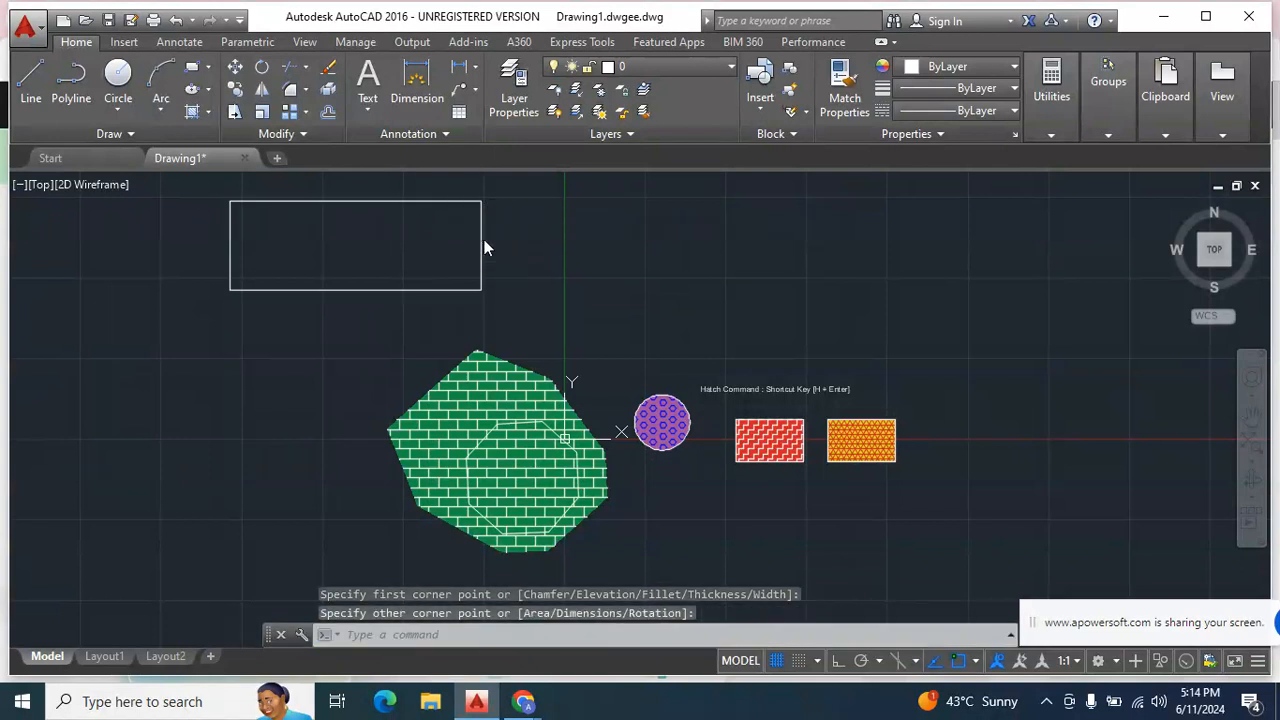
Zoom out in real time and pan the drawing downward to make room above the empty rectangle
type("z")
key("Return")
key("Return")
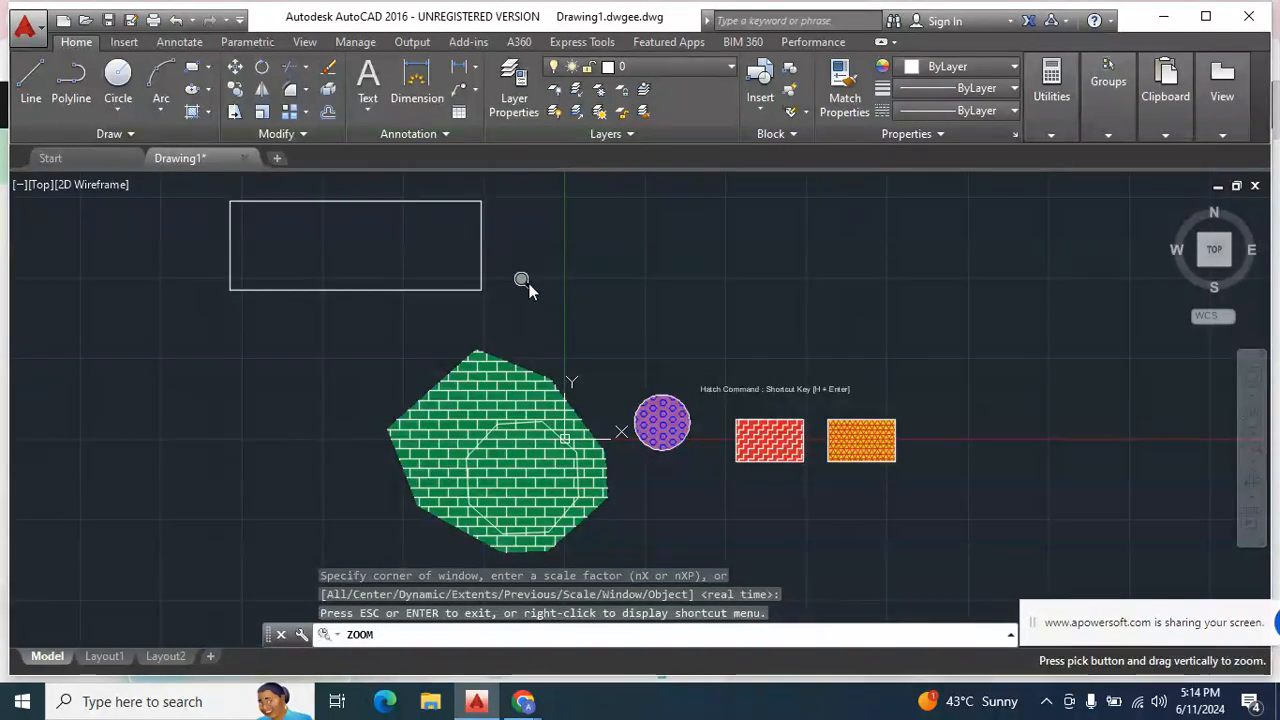
mouse_move(394, 485)
left_mouse_down()
mouse_move(340, 420)
mouse_move(311, 350)
mouse_move(534, 477)
left_mouse_up()
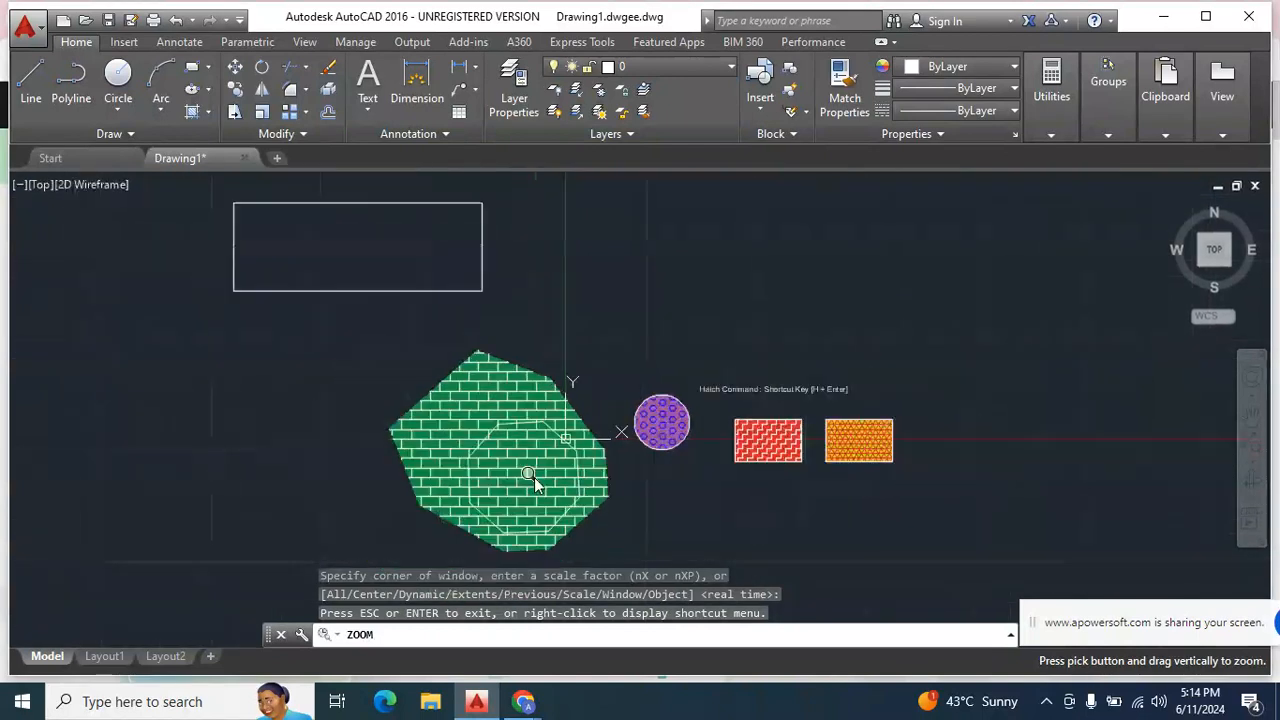
left_click_drag(422, 312, 490, 363)
key("Escape")
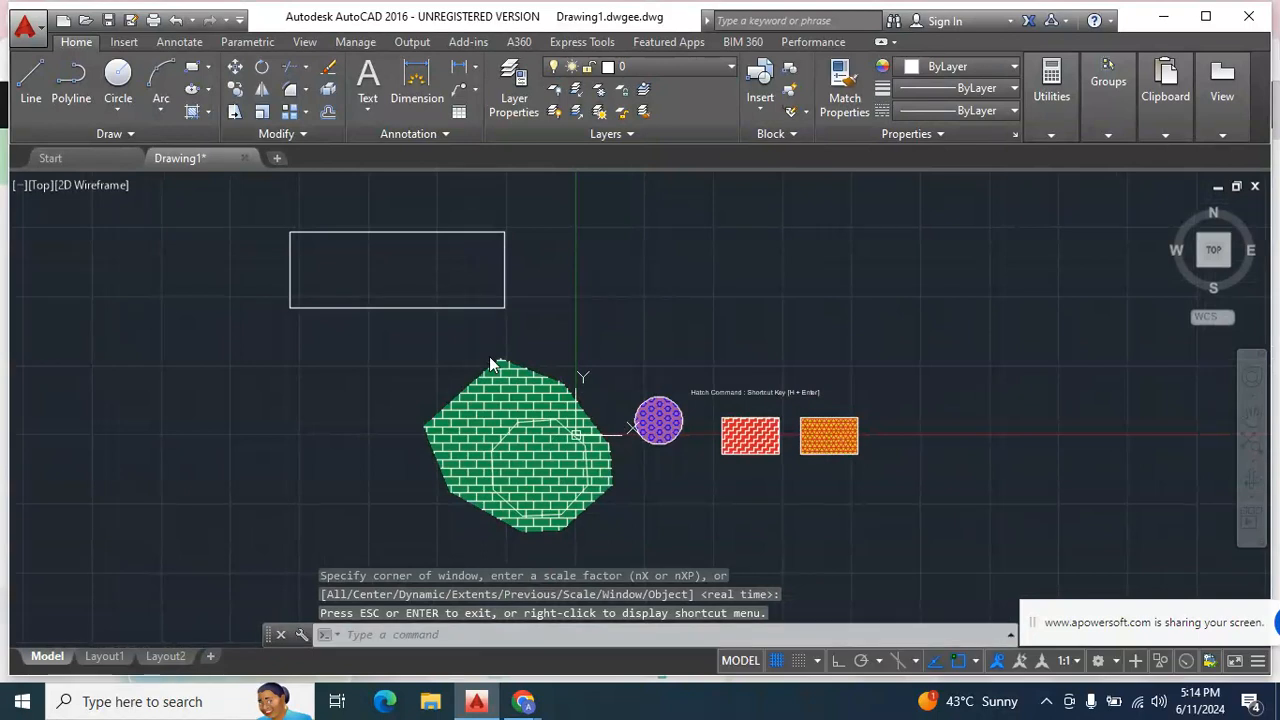
type("p")
key("Return")
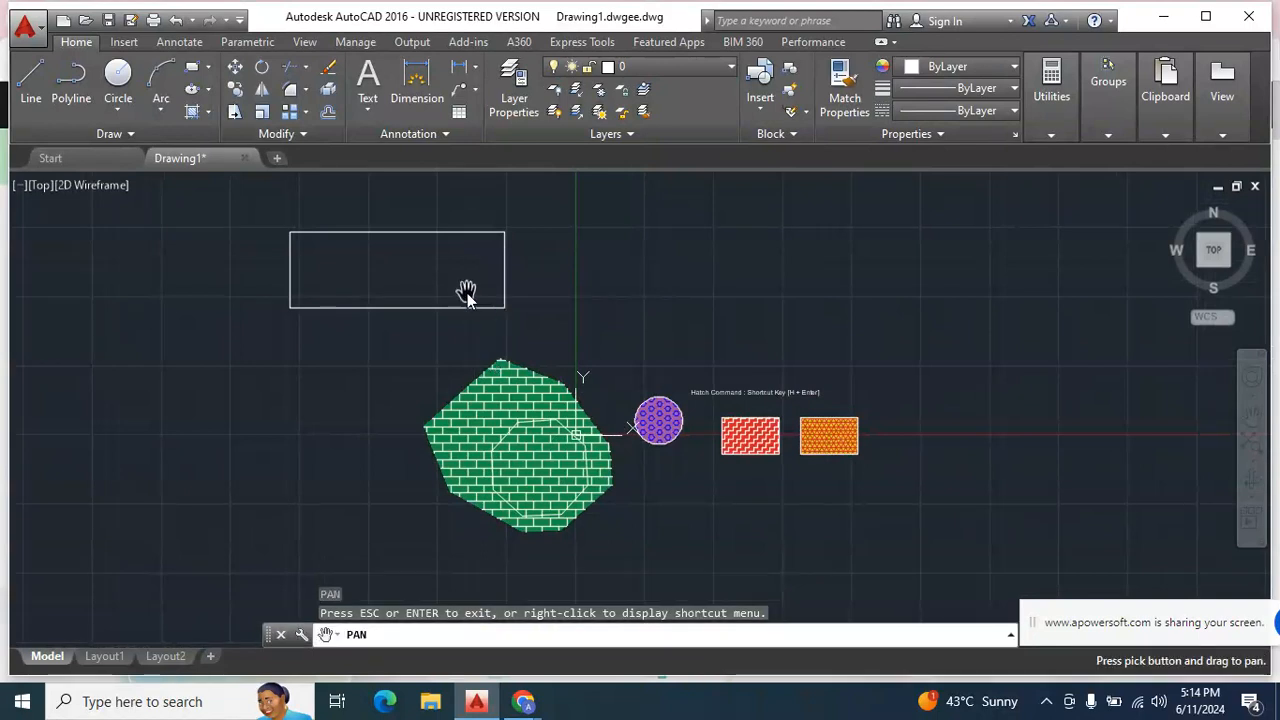
left_click_drag(380, 434, 360, 518)
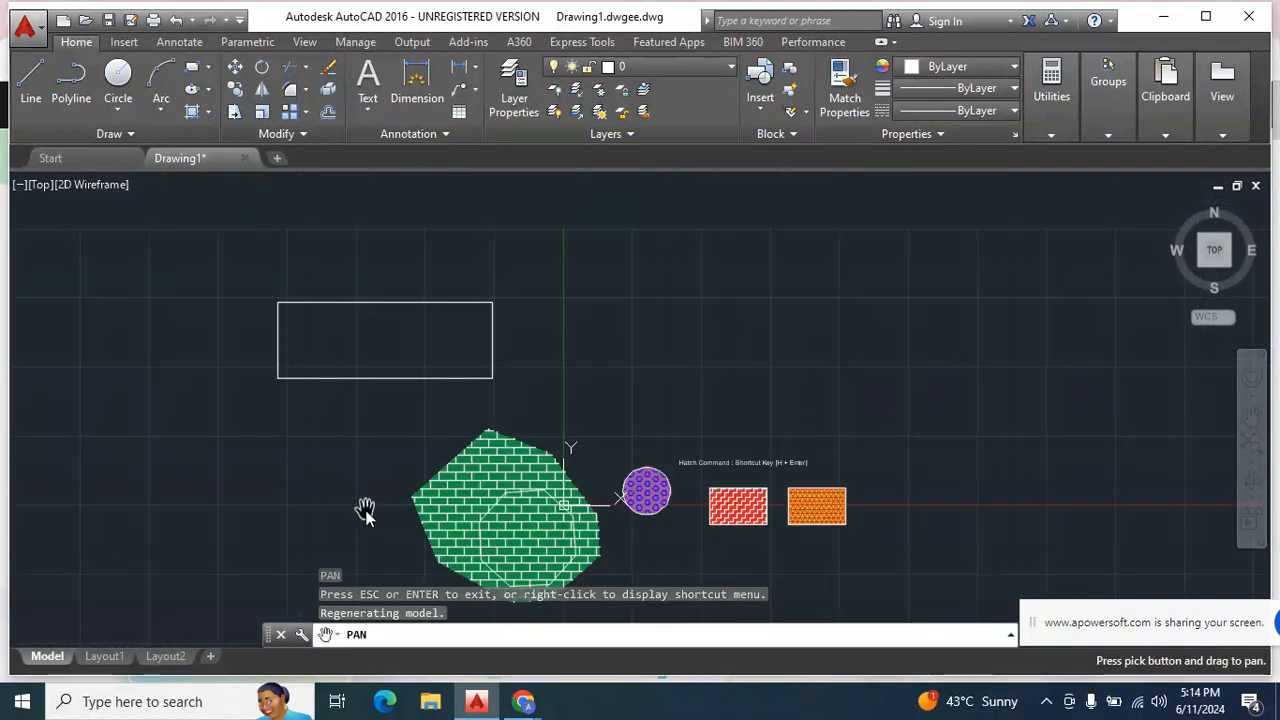
mouse_move(417, 409)
left_mouse_down()
mouse_move(360, 474)
mouse_move(509, 397)
mouse_move(360, 483)
left_mouse_up()
key("Escape")
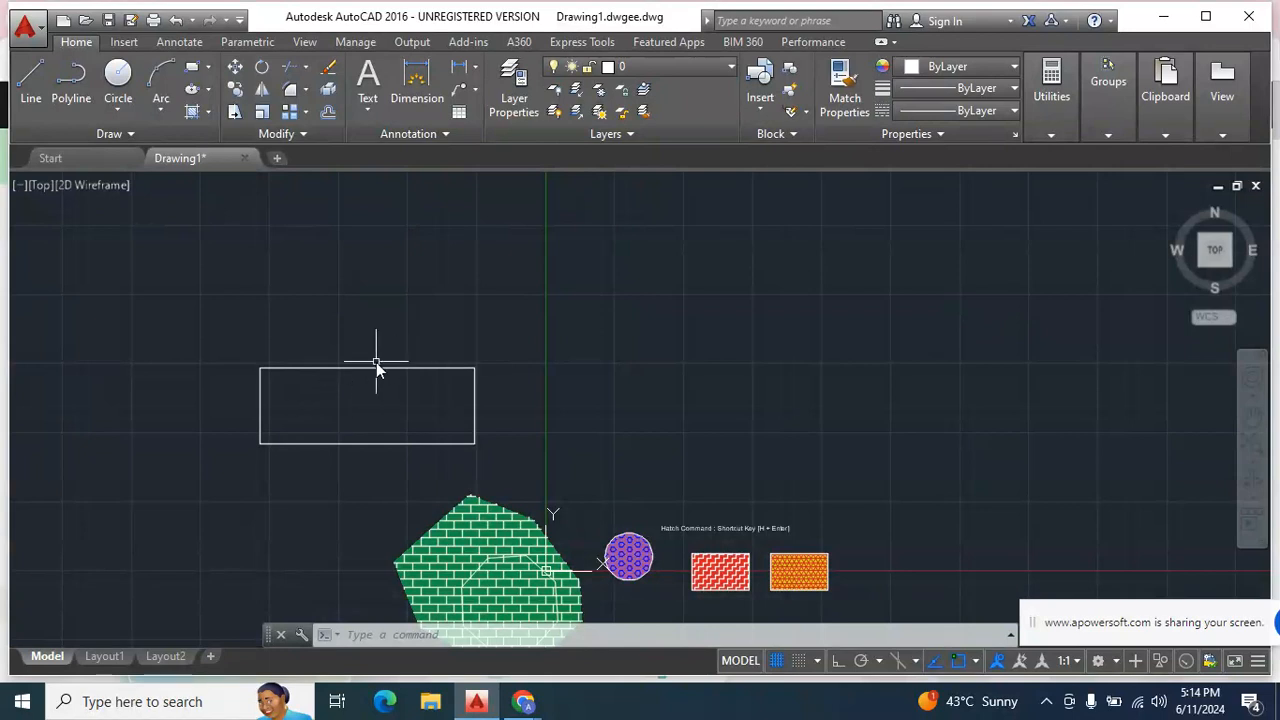
Erase the empty rectangle above the green hatch
type("H")
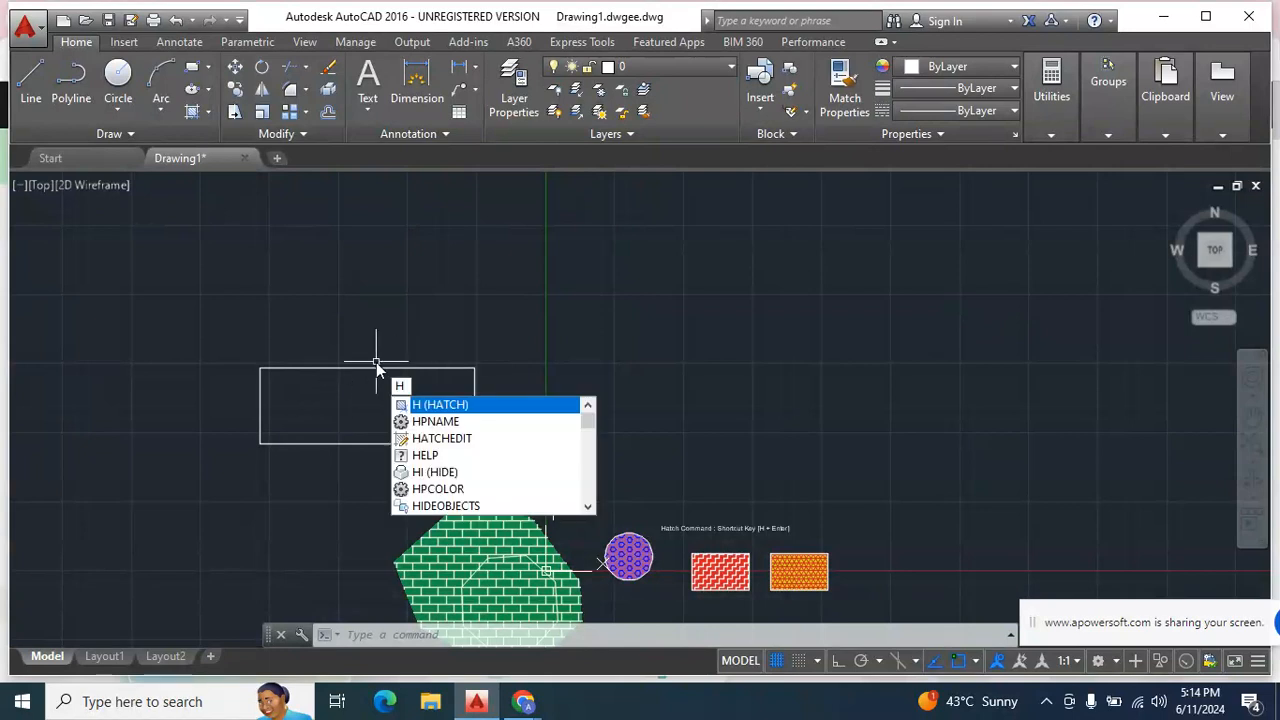
key("Escape")
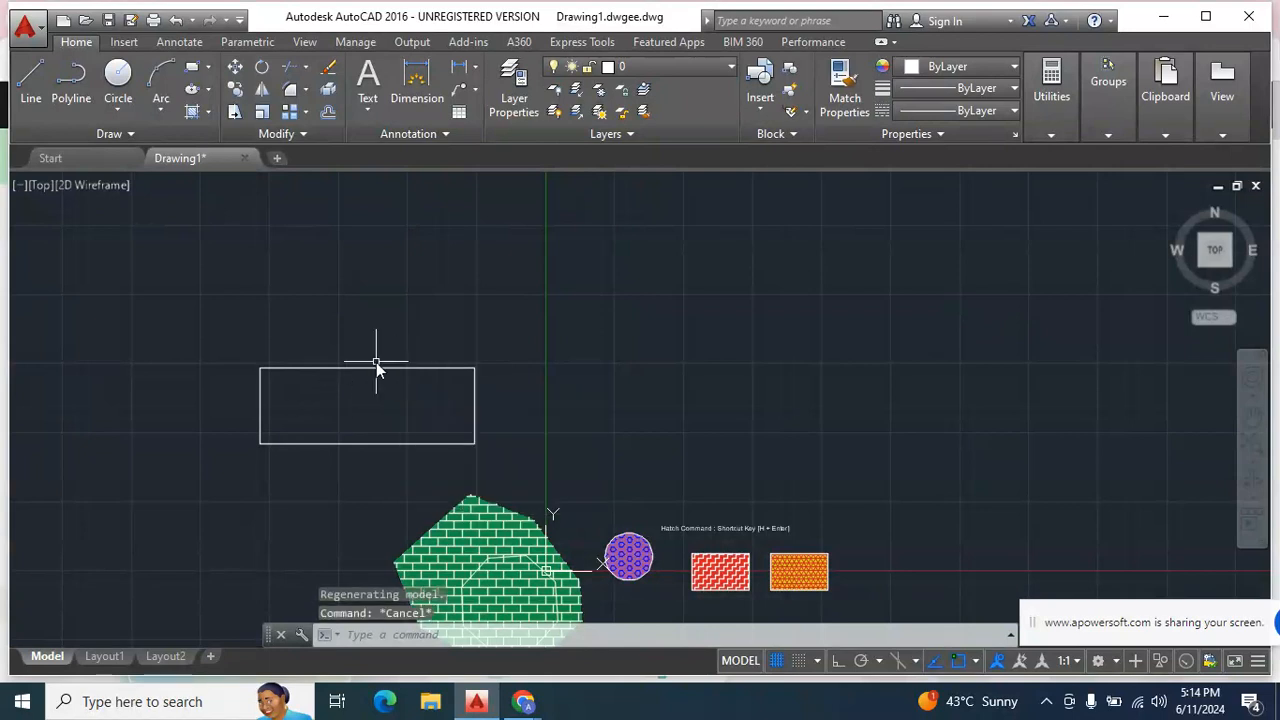
left_click(395, 441)
key("Delete")
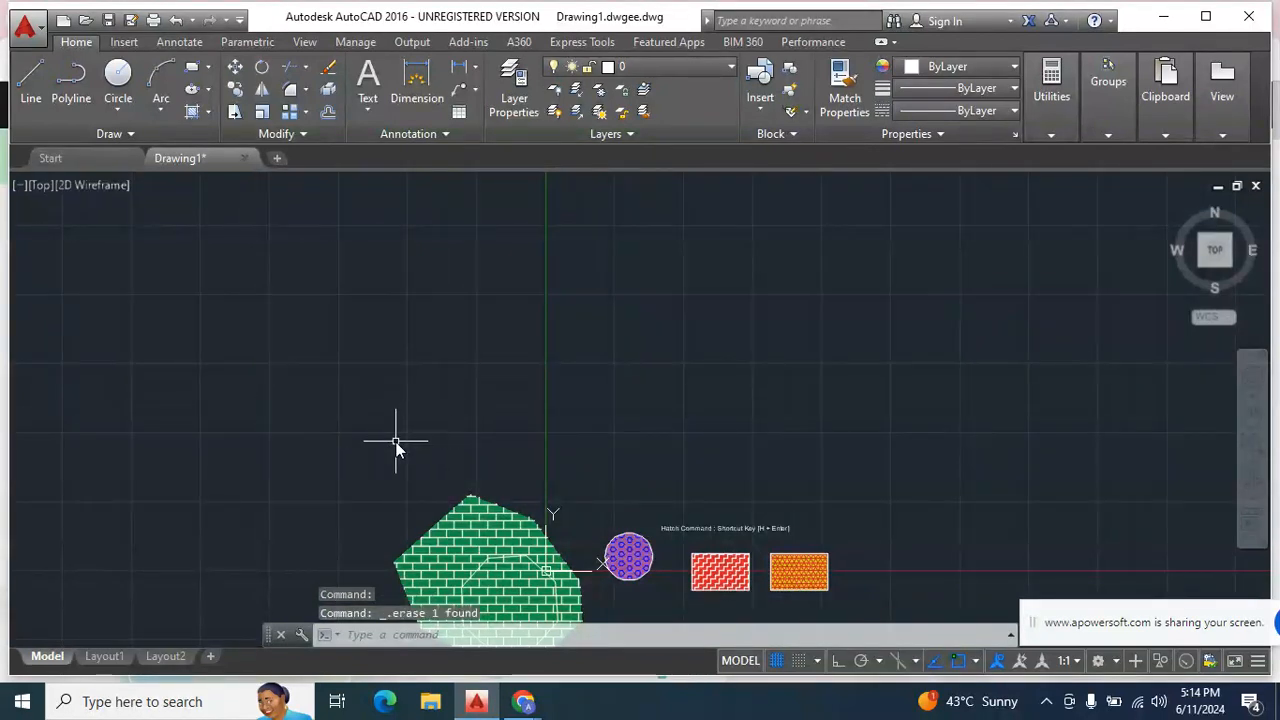
Draw a large rectangle in the empty area above and to the left of the green hatch
left_click(207, 95)
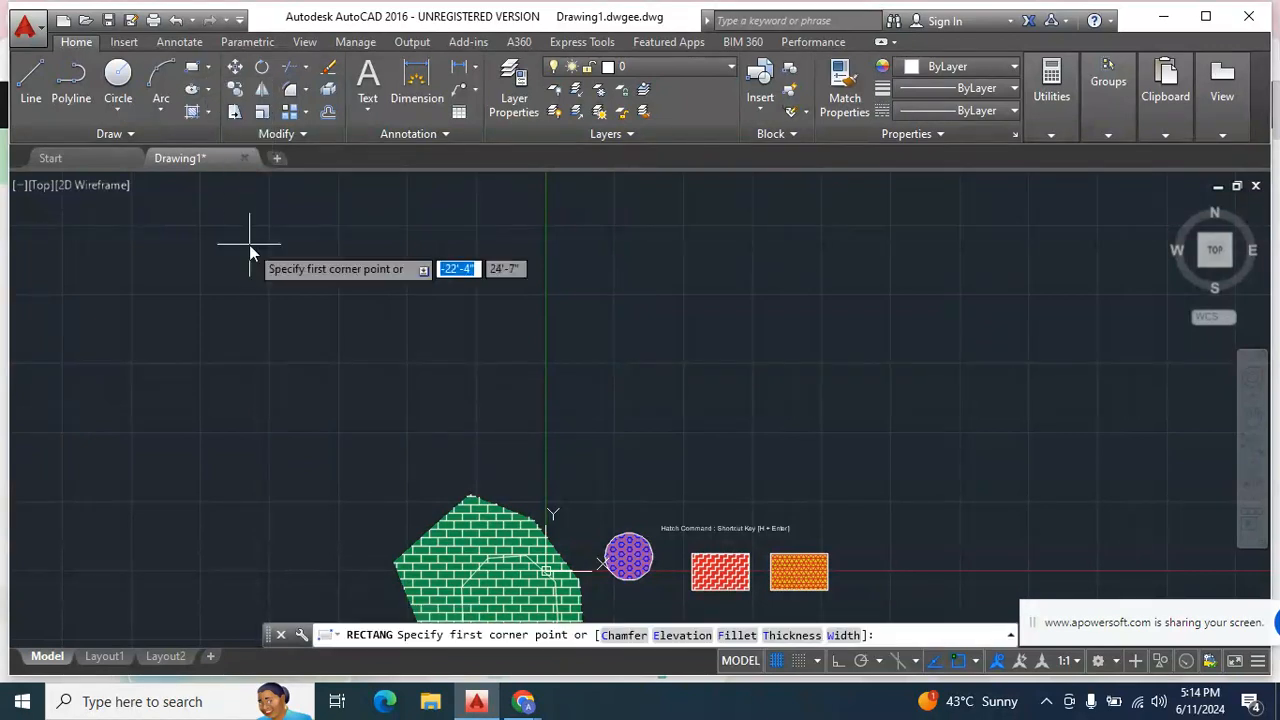
left_click(204, 286)
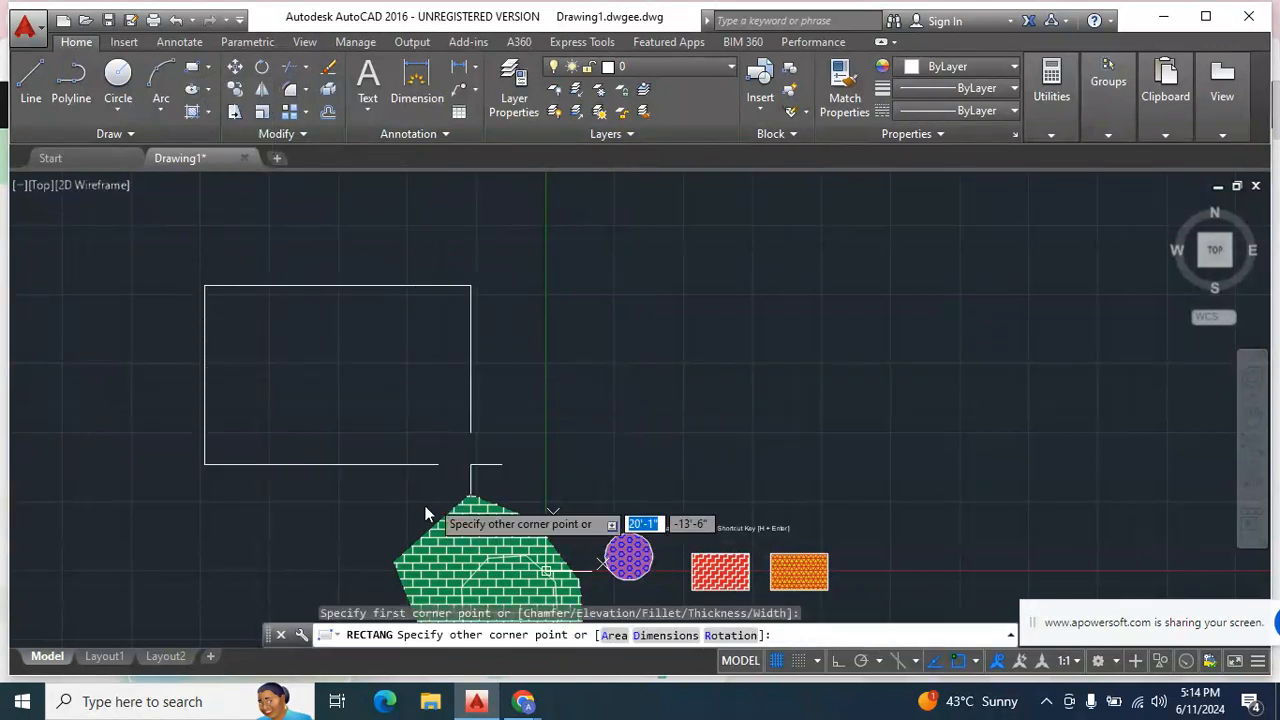
left_click(477, 483)
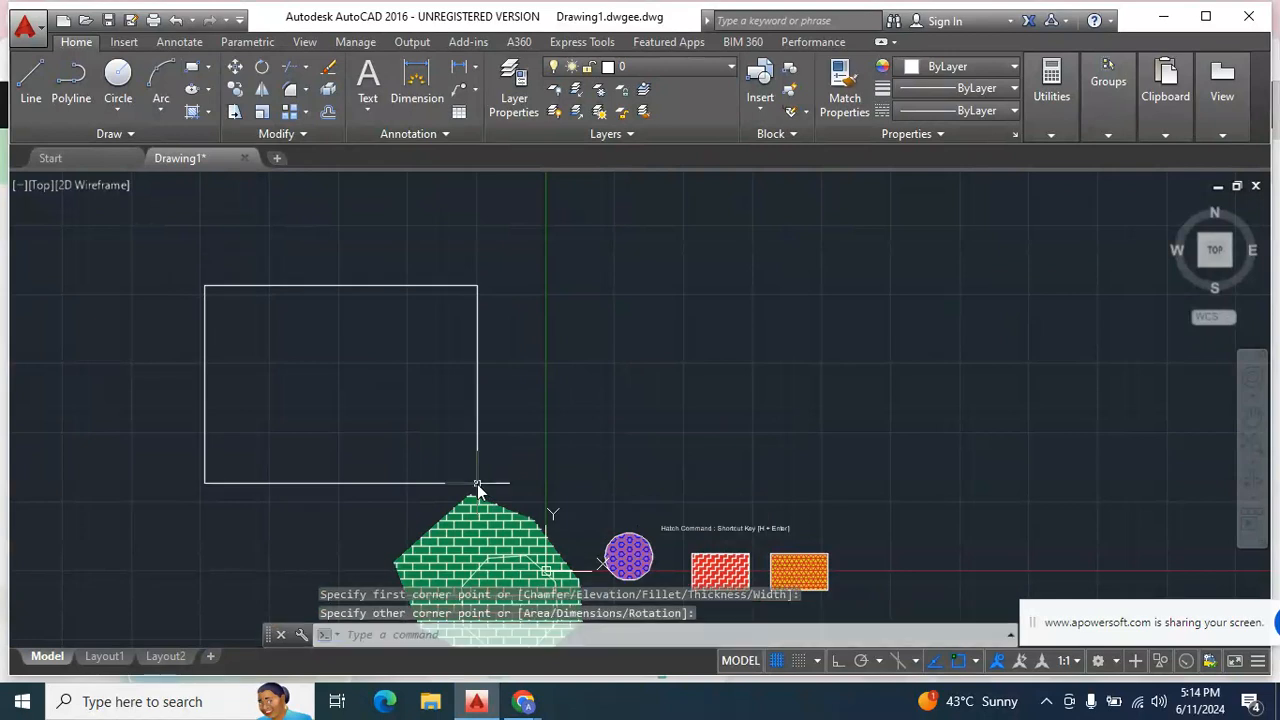
key("Escape")
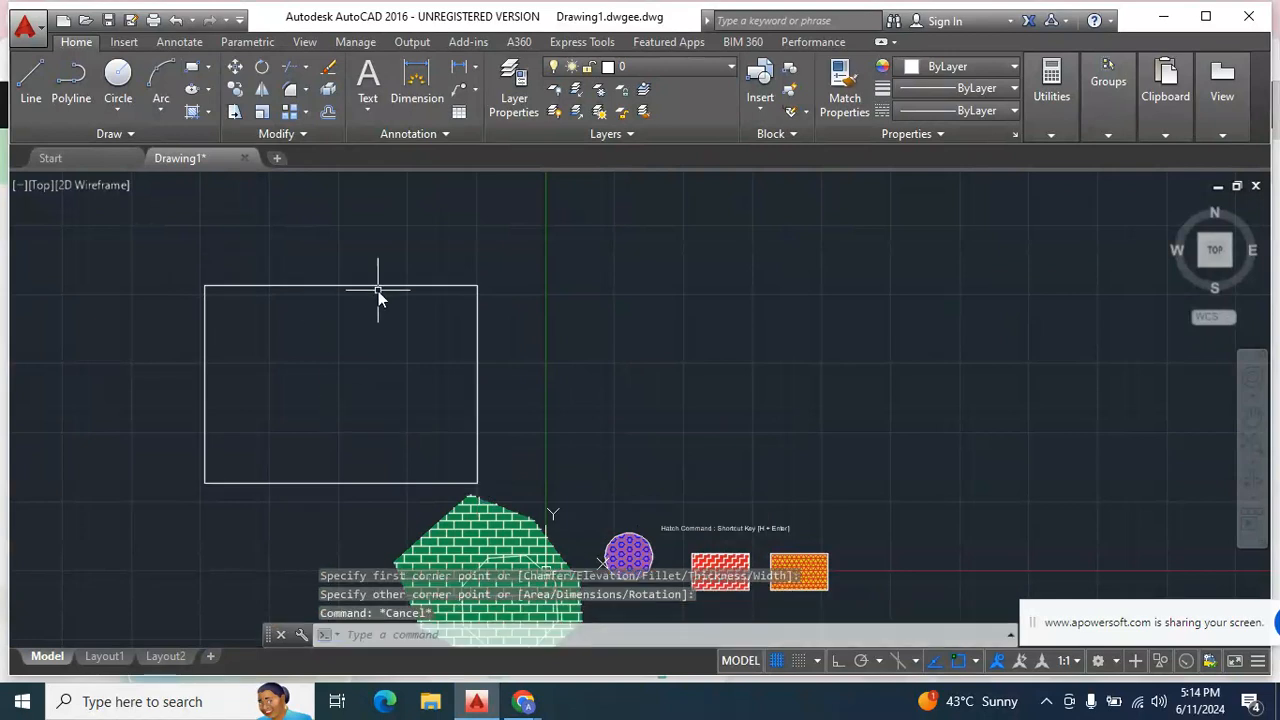
Start a new hatch, browse the available patterns and set the hatch type to Gradient
type("h")
key("Return")
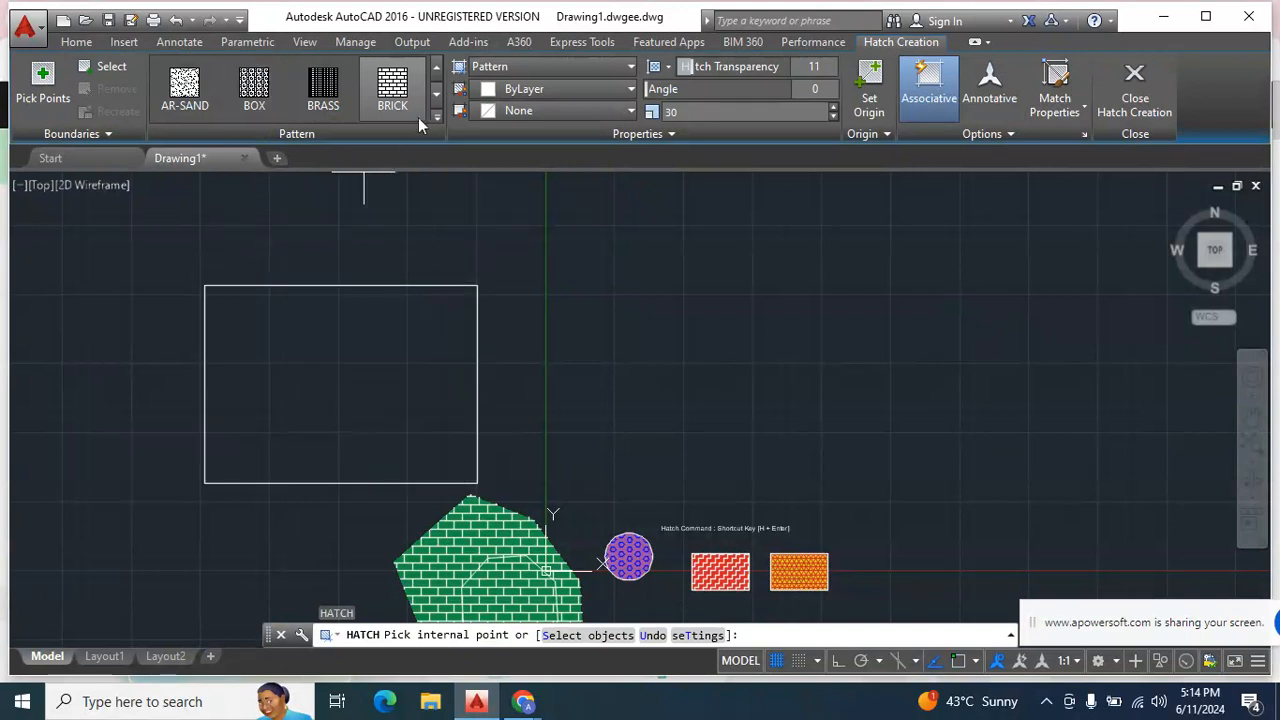
left_click(437, 118)
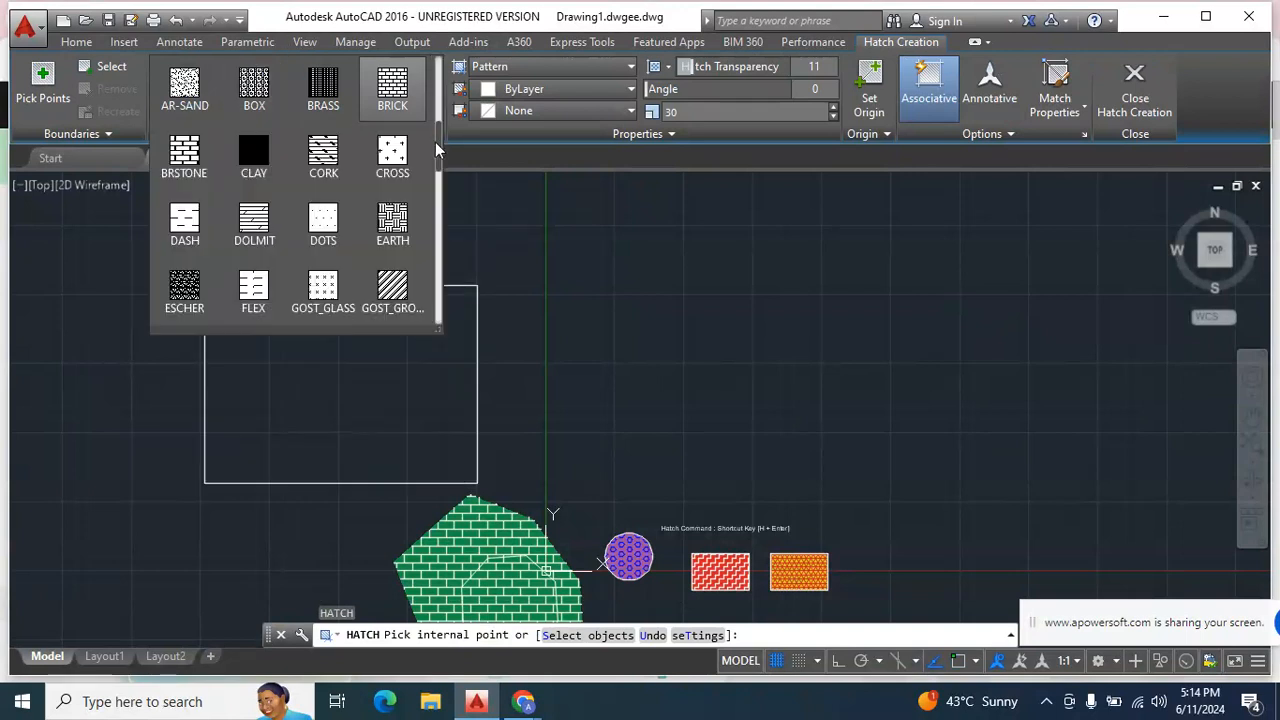
mouse_move(440, 133)
left_mouse_down()
mouse_move(444, 244)
mouse_move(429, 167)
left_mouse_up()
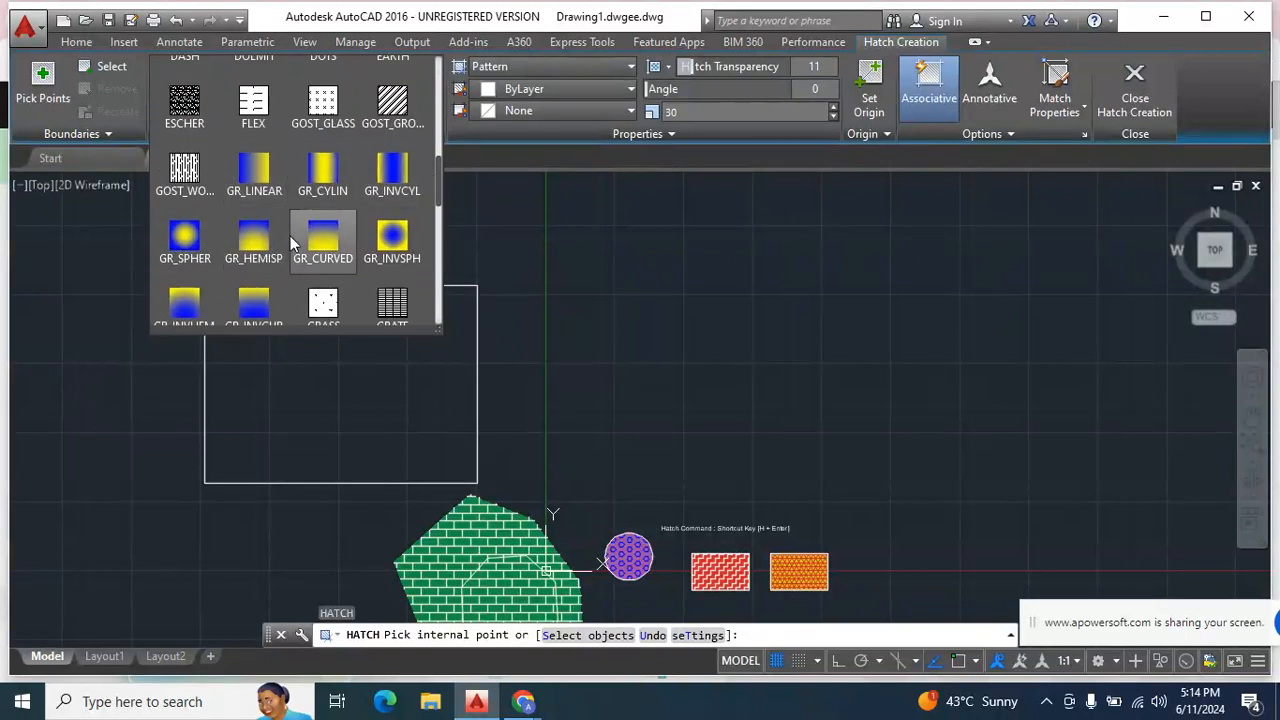
left_click(610, 67)
left_click(610, 67)
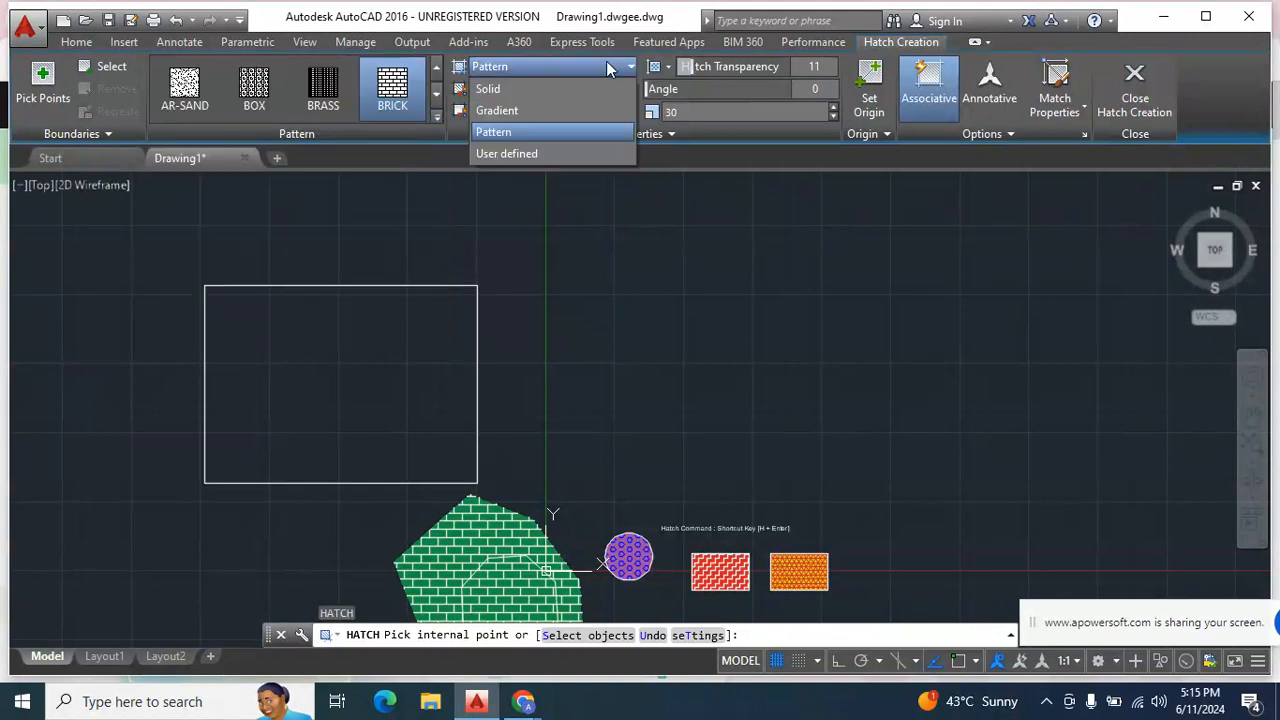
left_click(545, 110)
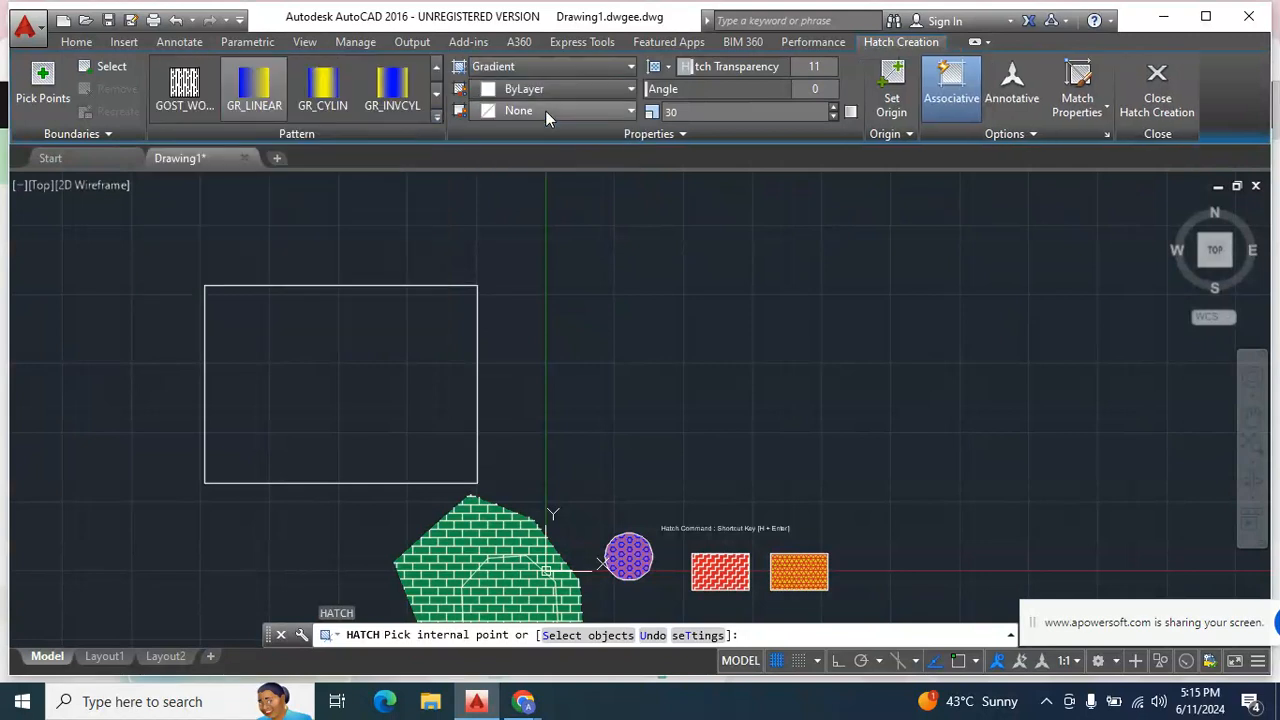
Try the GR_INVCYL and GR_CYLIN gradients, choose GR_LINEAR and fill the new rectangle with it
left_click(393, 92)
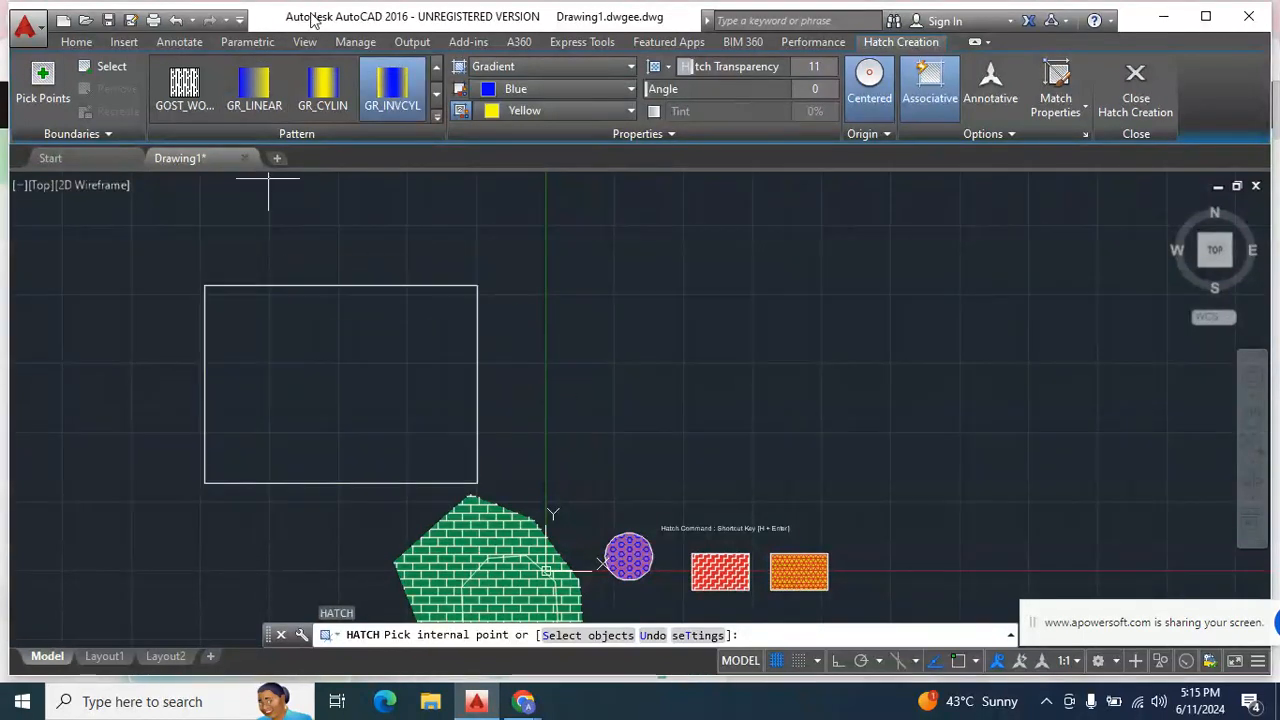
left_click(318, 92)
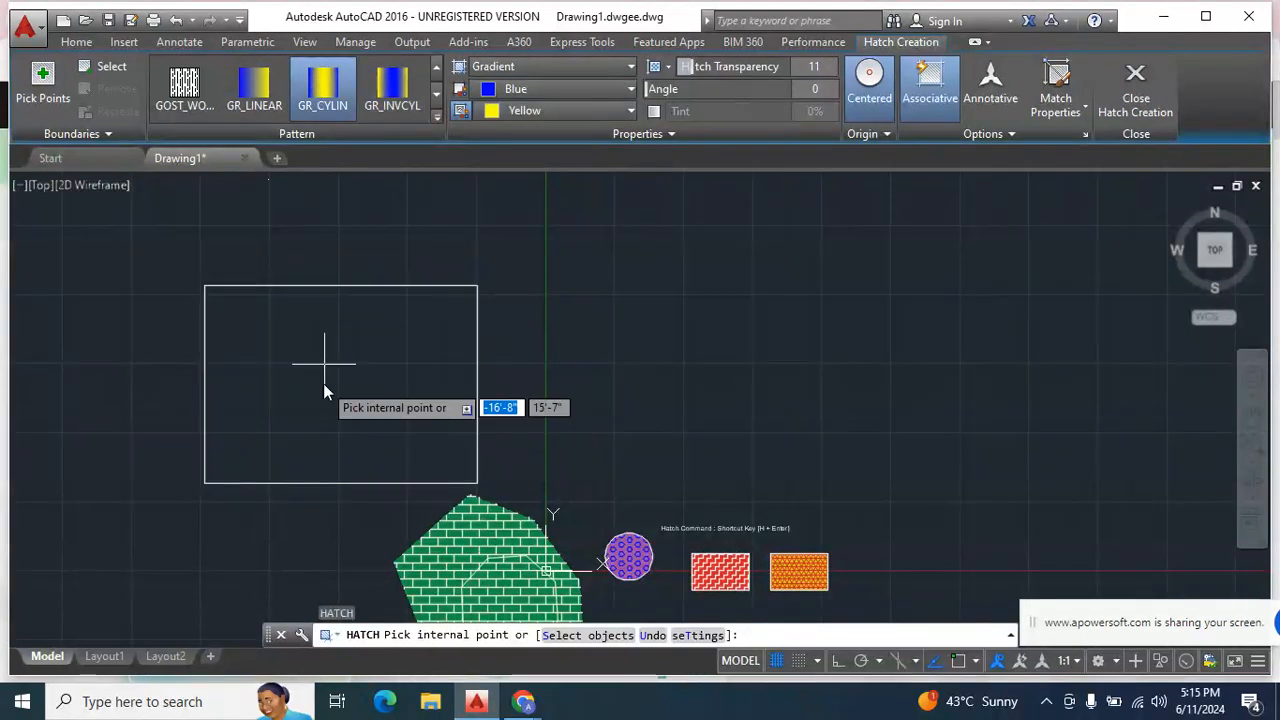
left_click(254, 88)
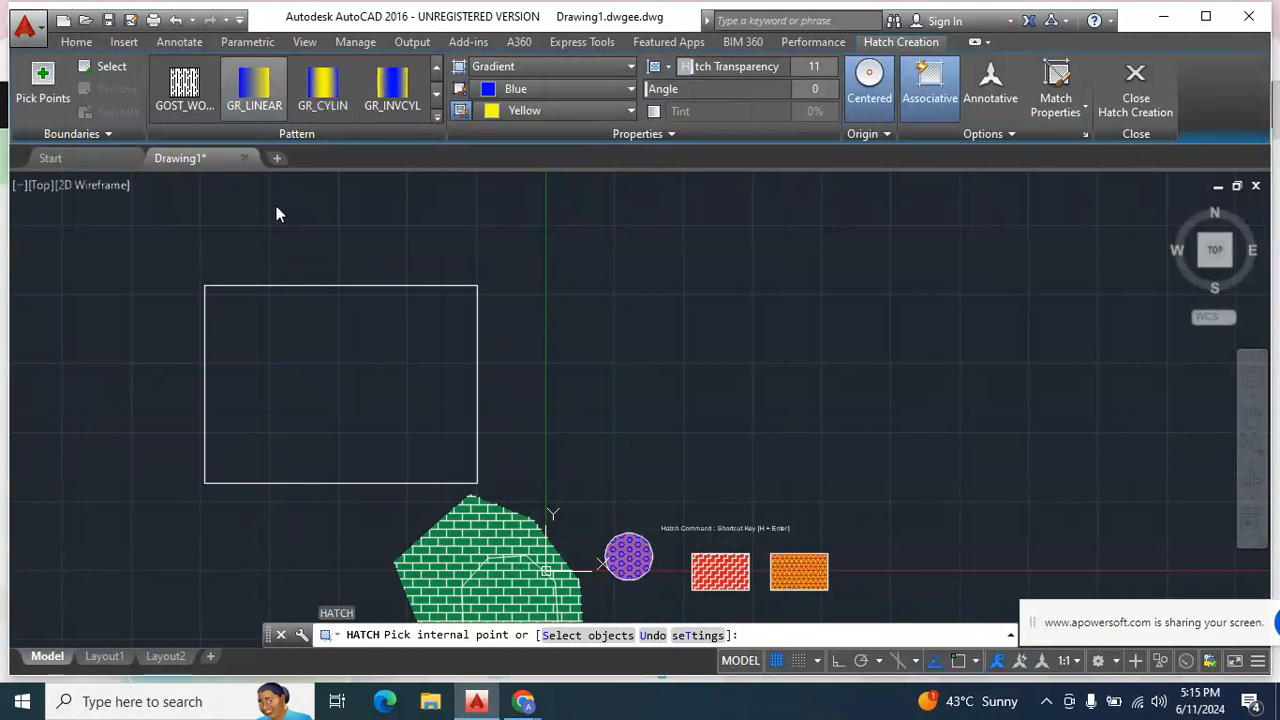
left_click(337, 366)
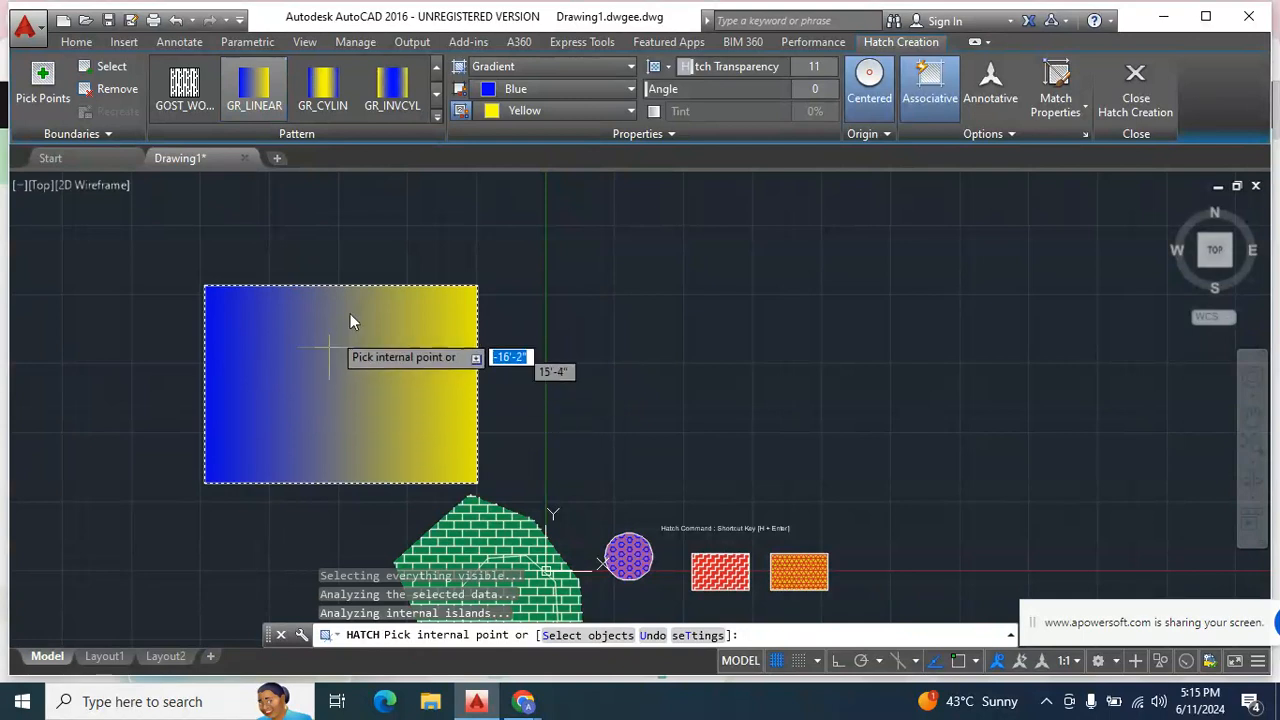
Set the rectangle's gradient colours to red 237,31,36 and yellow 241,235,31 and finish the hatch
left_click(574, 89)
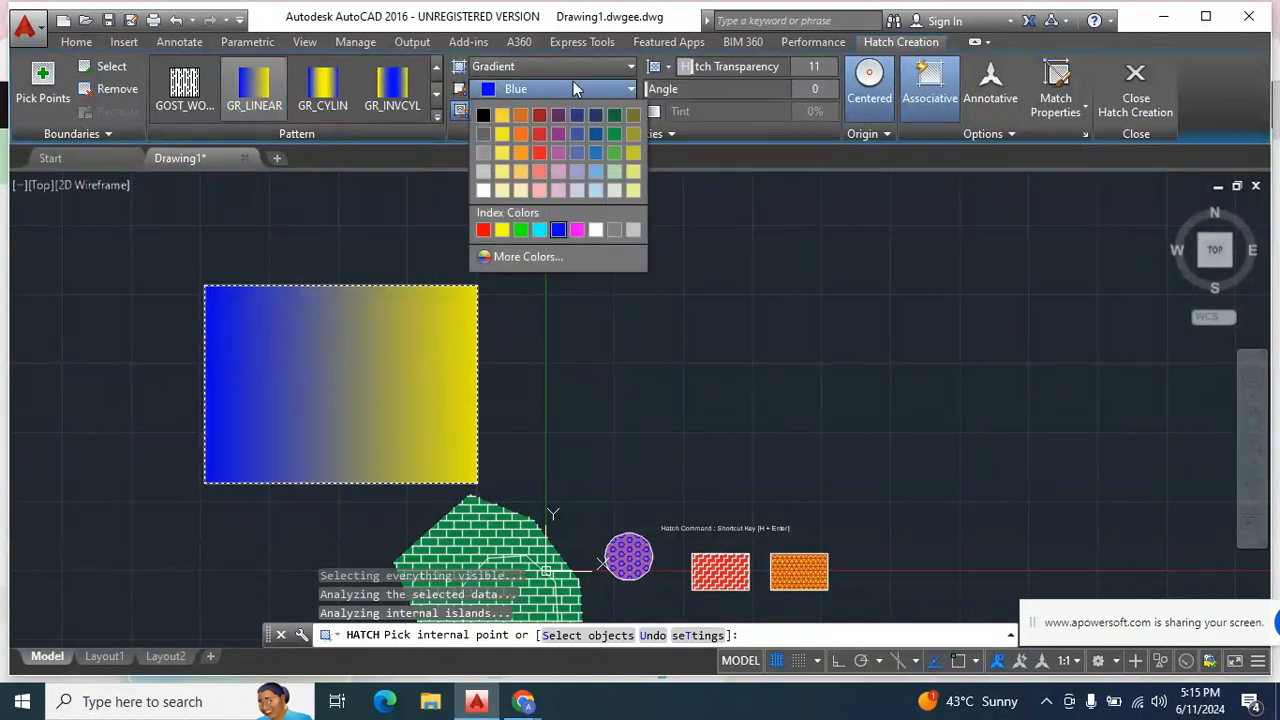
left_click(540, 153)
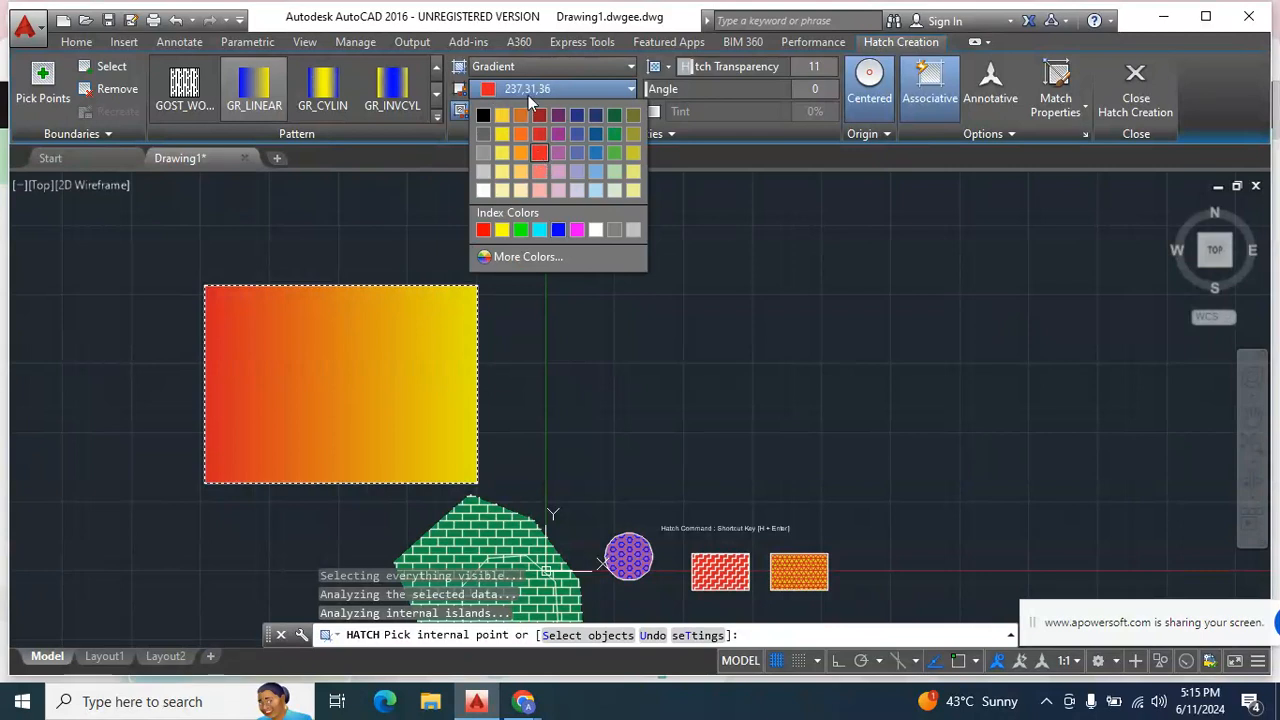
left_click(543, 108)
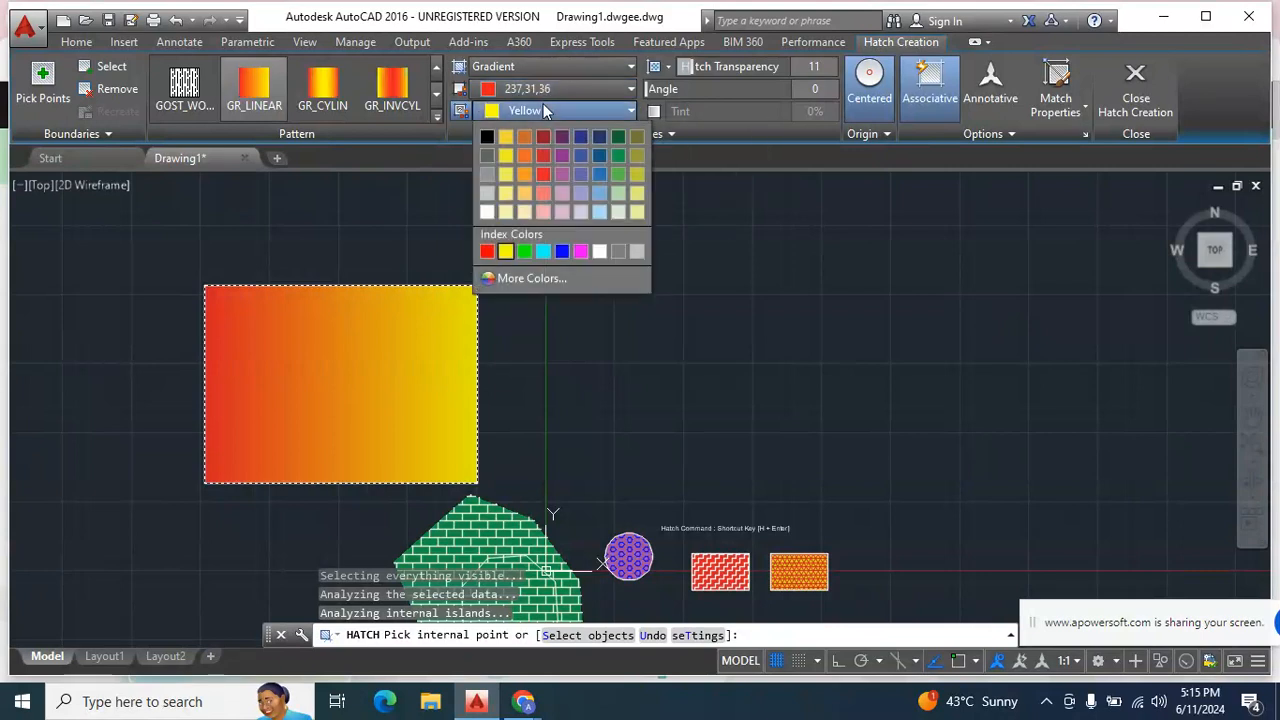
left_click(507, 158)
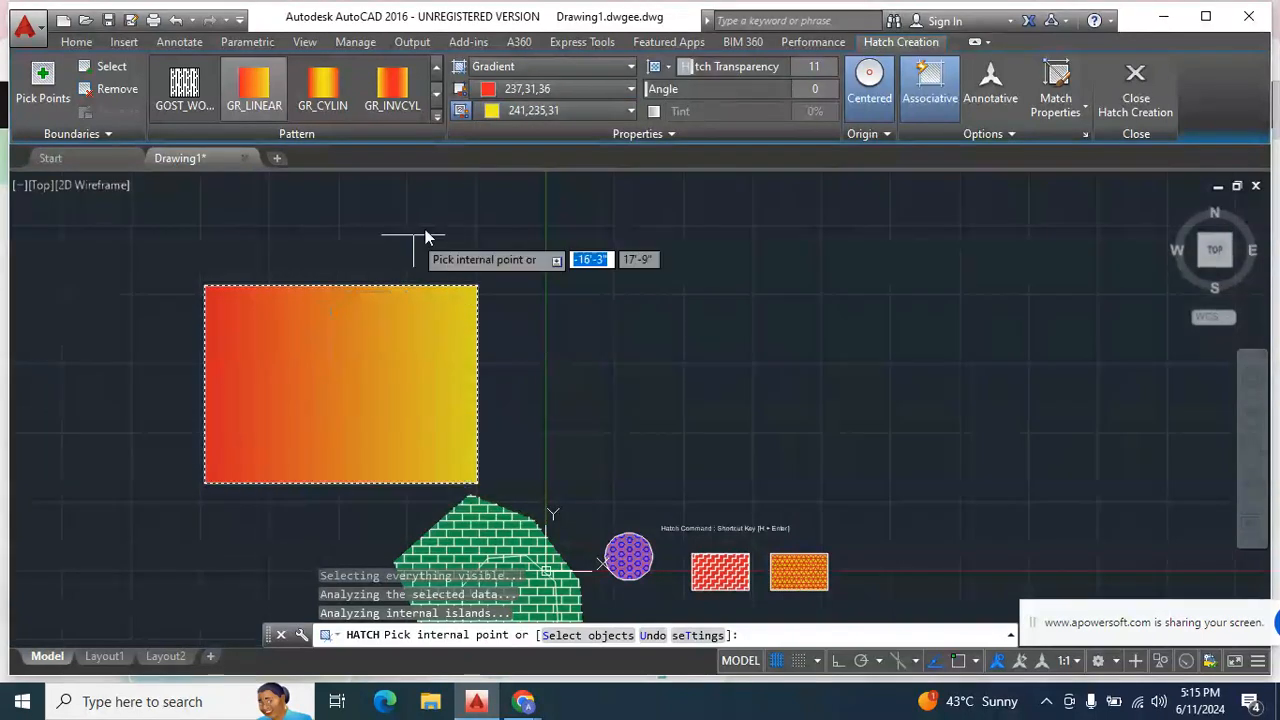
key("Escape")
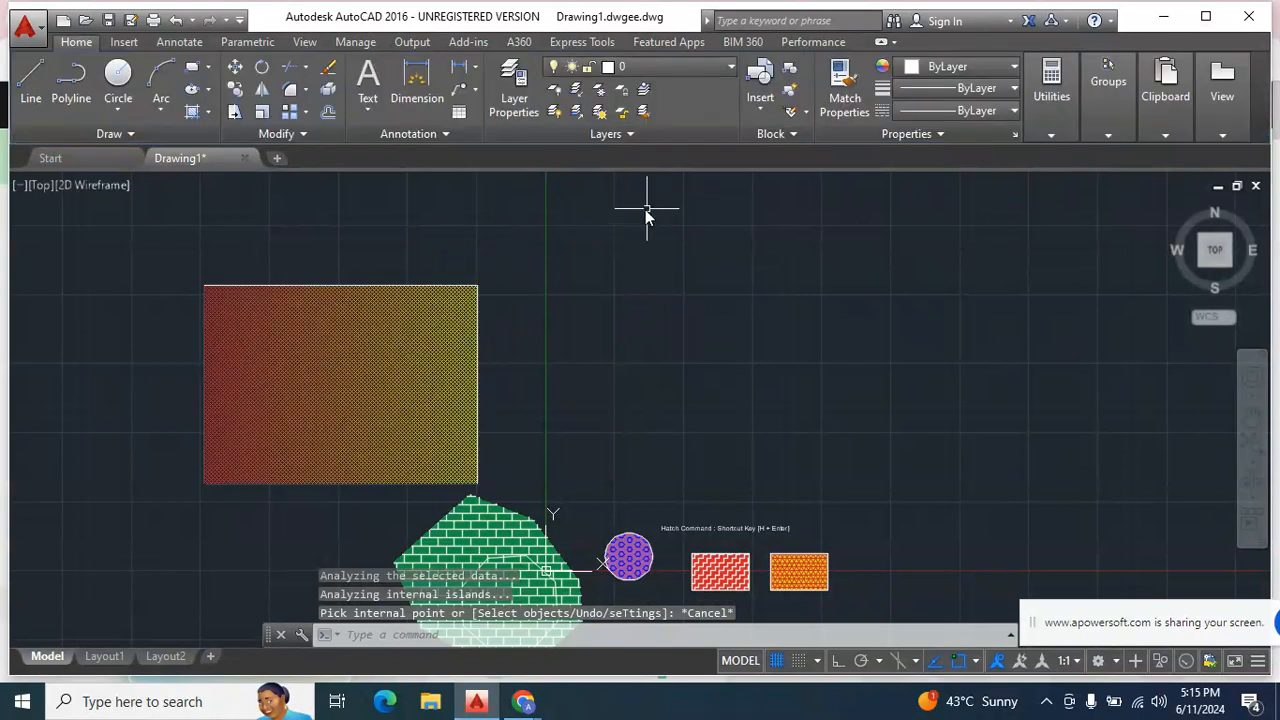
Draw a circle of about 6' radius in the empty area up and to the right of the gradient rectangle
left_click(118, 80)
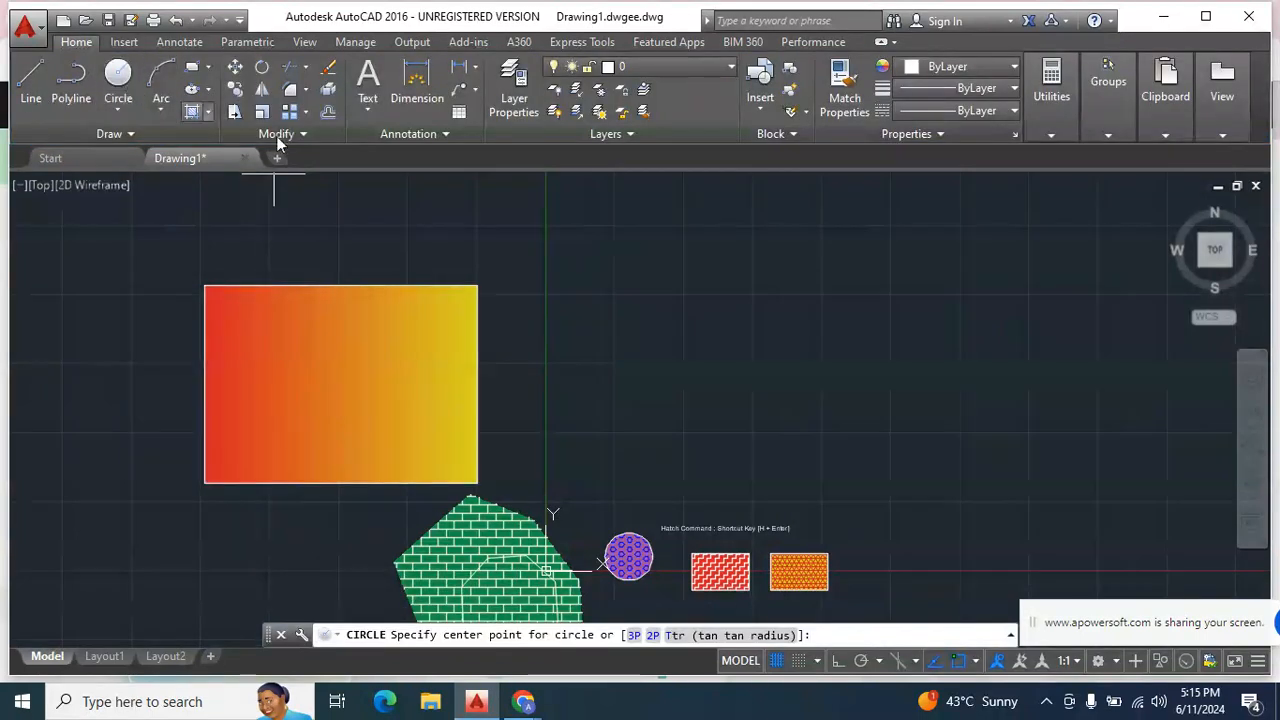
left_click(739, 268)
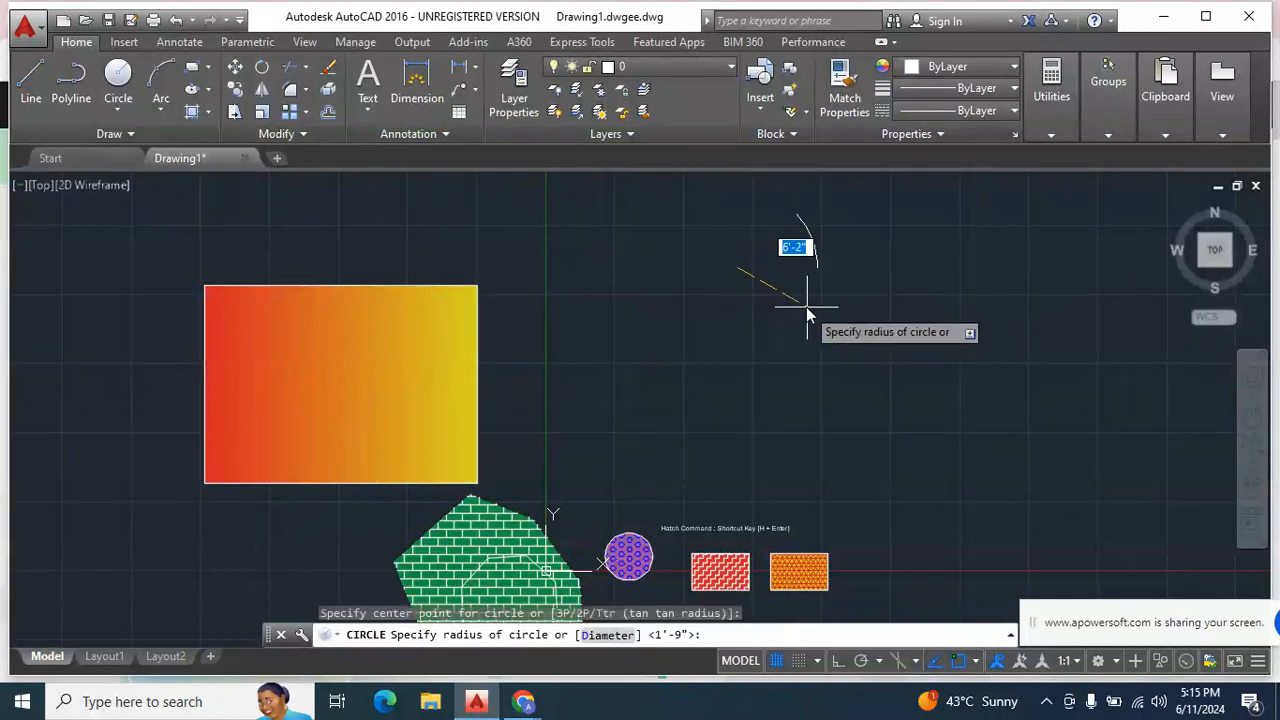
left_click(805, 310)
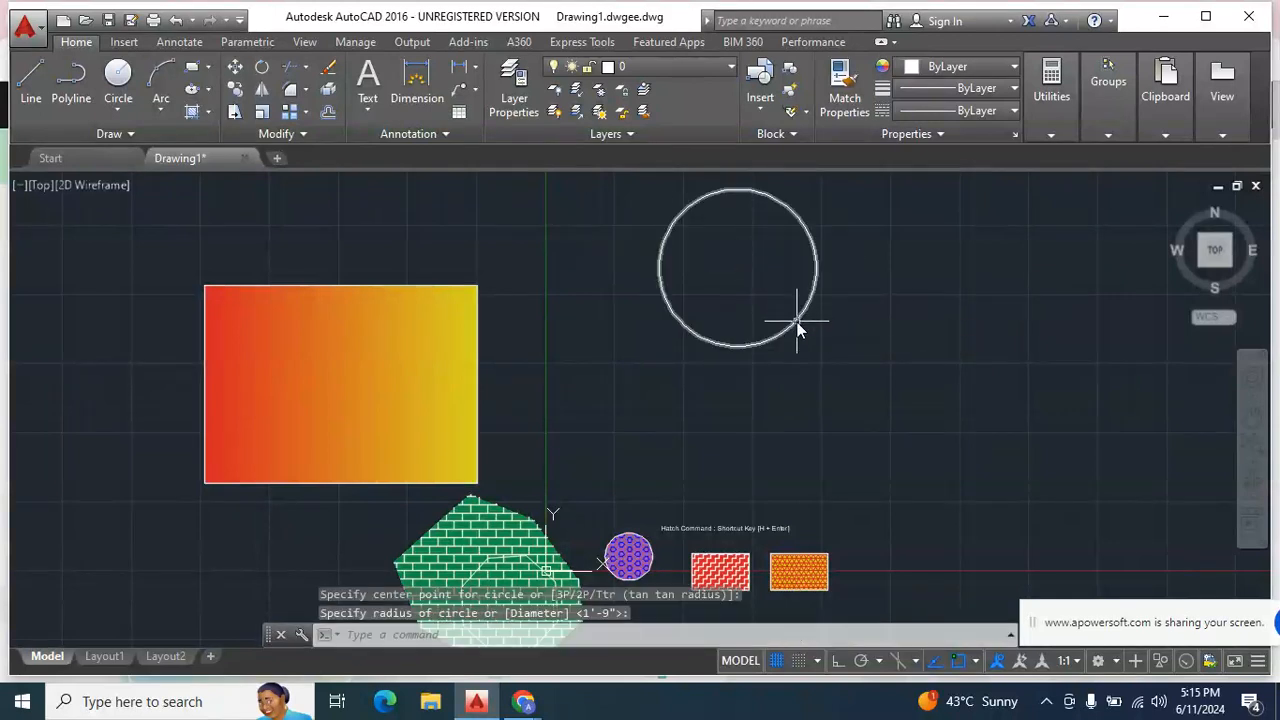
Move the new circle down and to the left so it sits beside the gradient rectangle
left_click(797, 322)
right_click(797, 322)
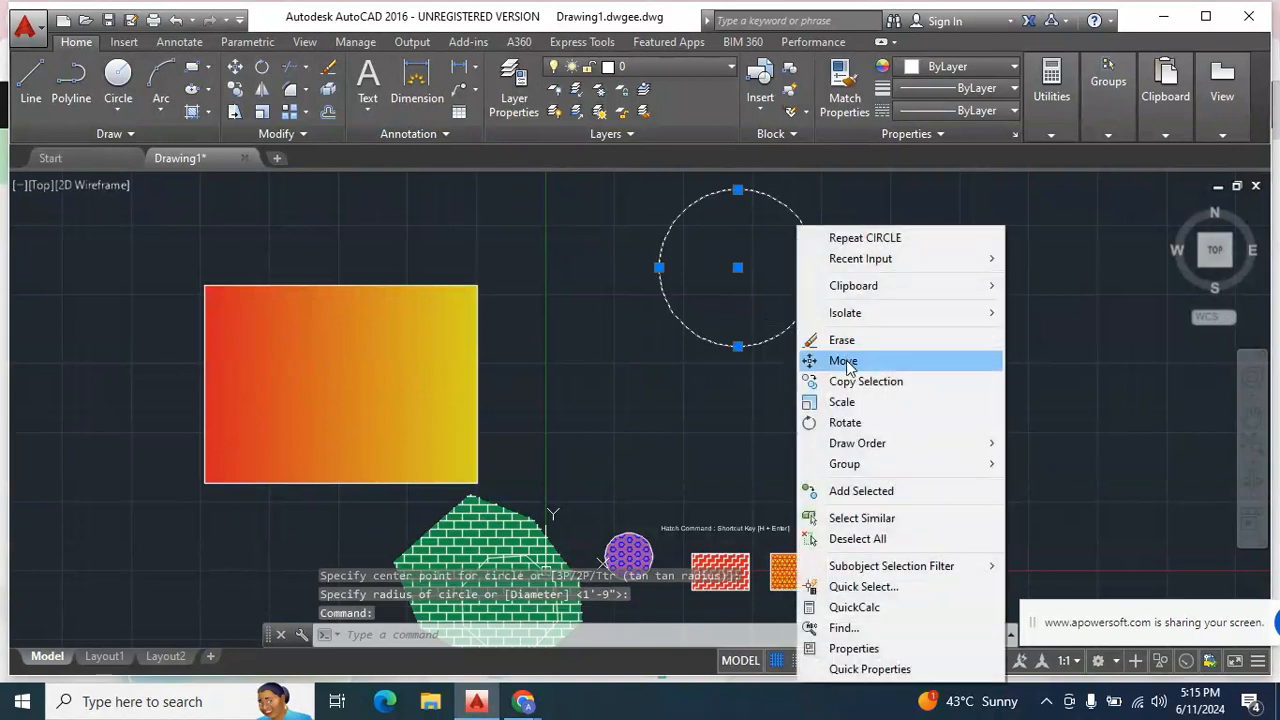
left_click(843, 361)
left_click(760, 346)
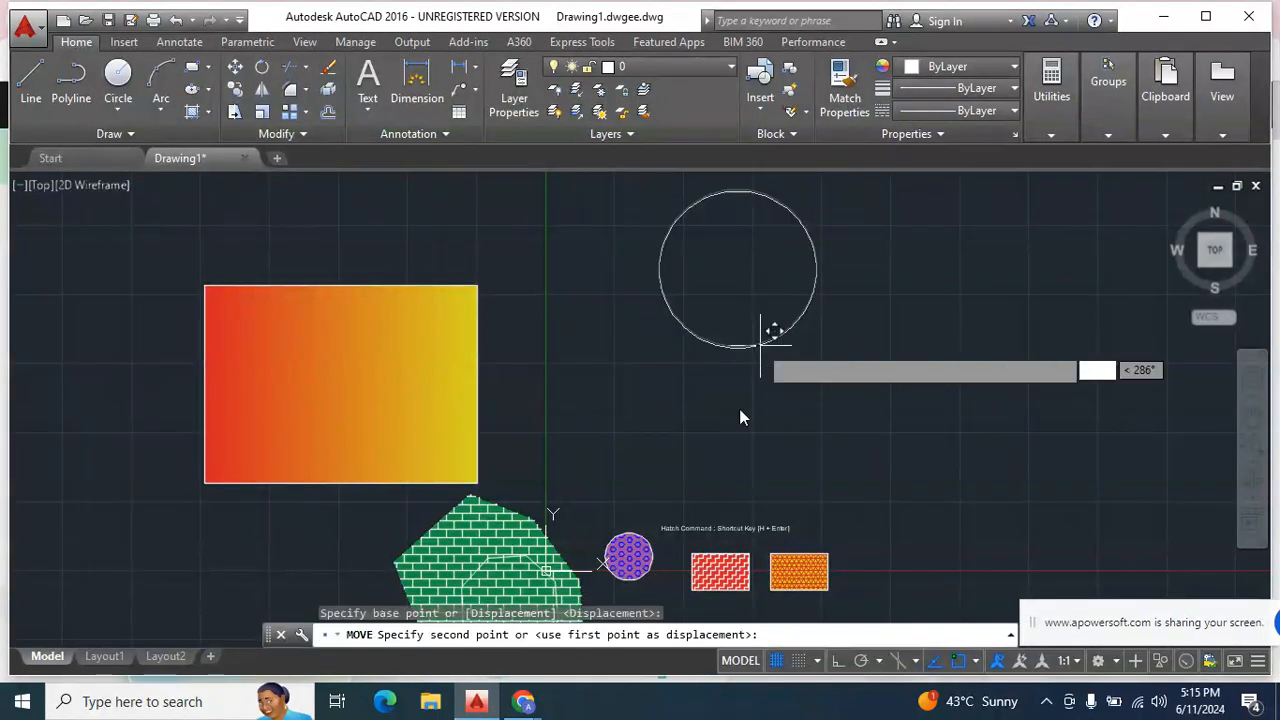
left_click(689, 455)
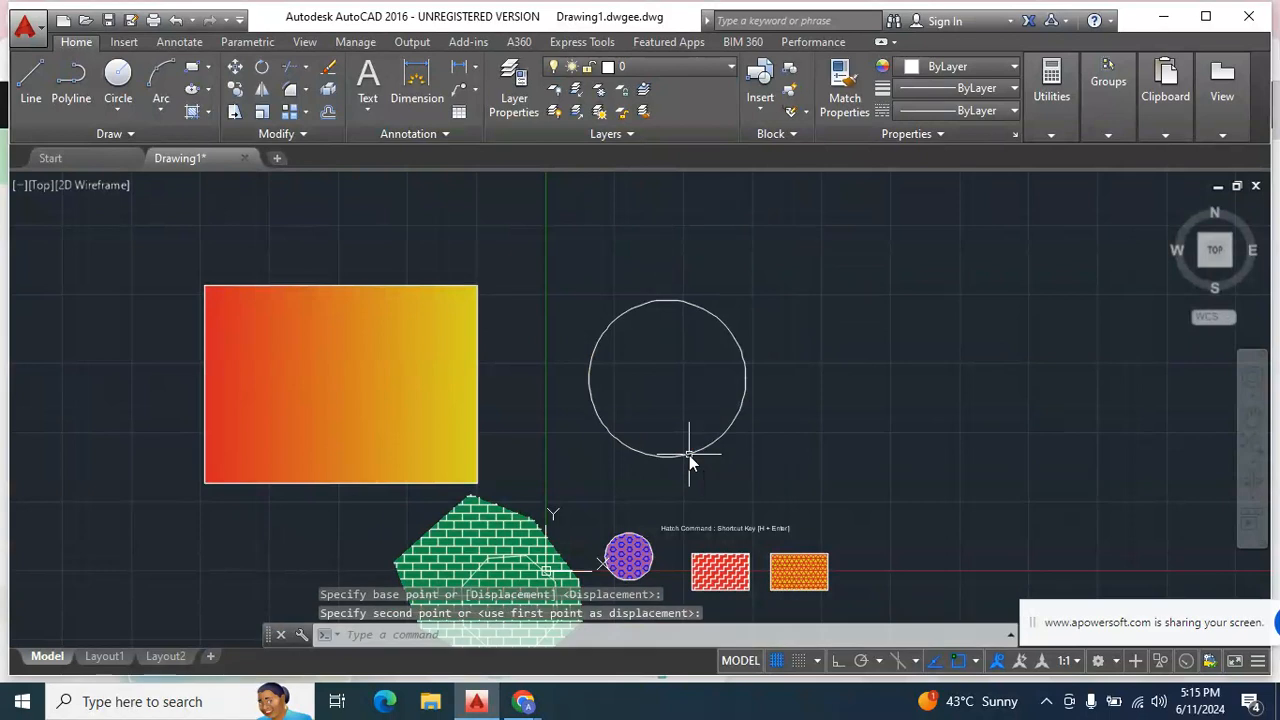
Hatch the large circle with the SOLID pattern in purple 169,83,160 and finish the hatch
type("h")
key("Return")
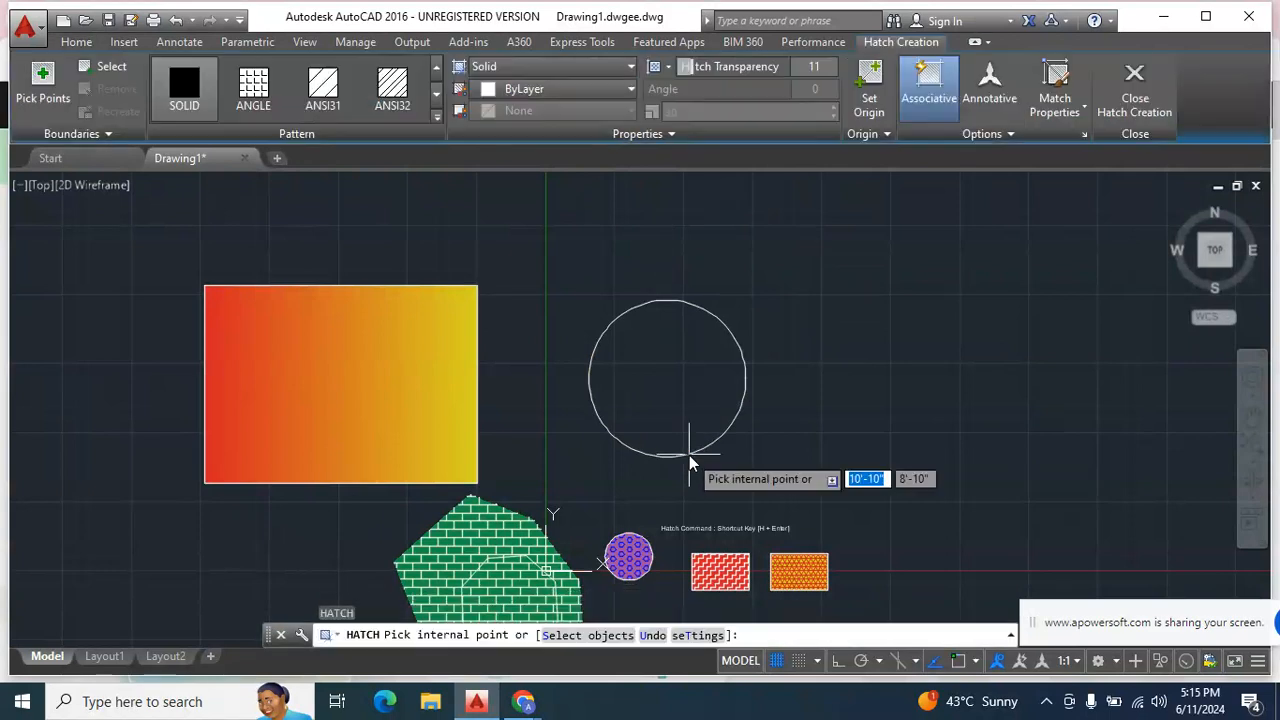
left_click(195, 87)
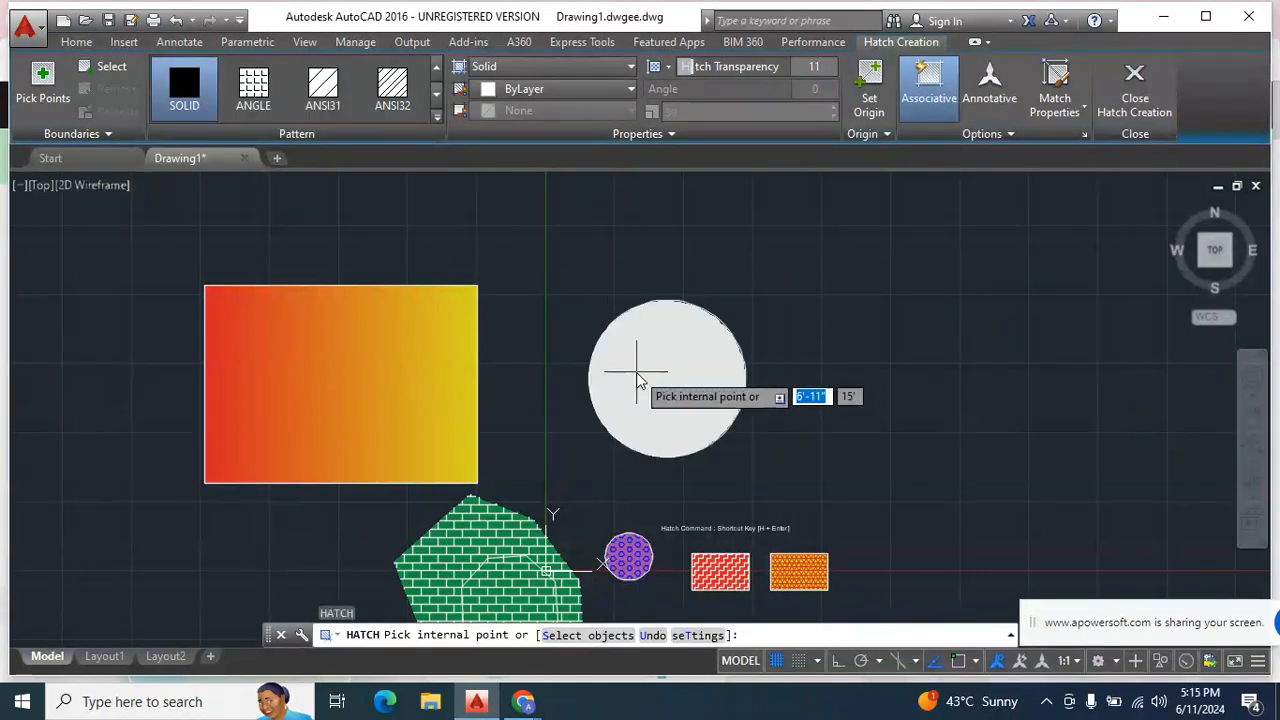
left_click(596, 91)
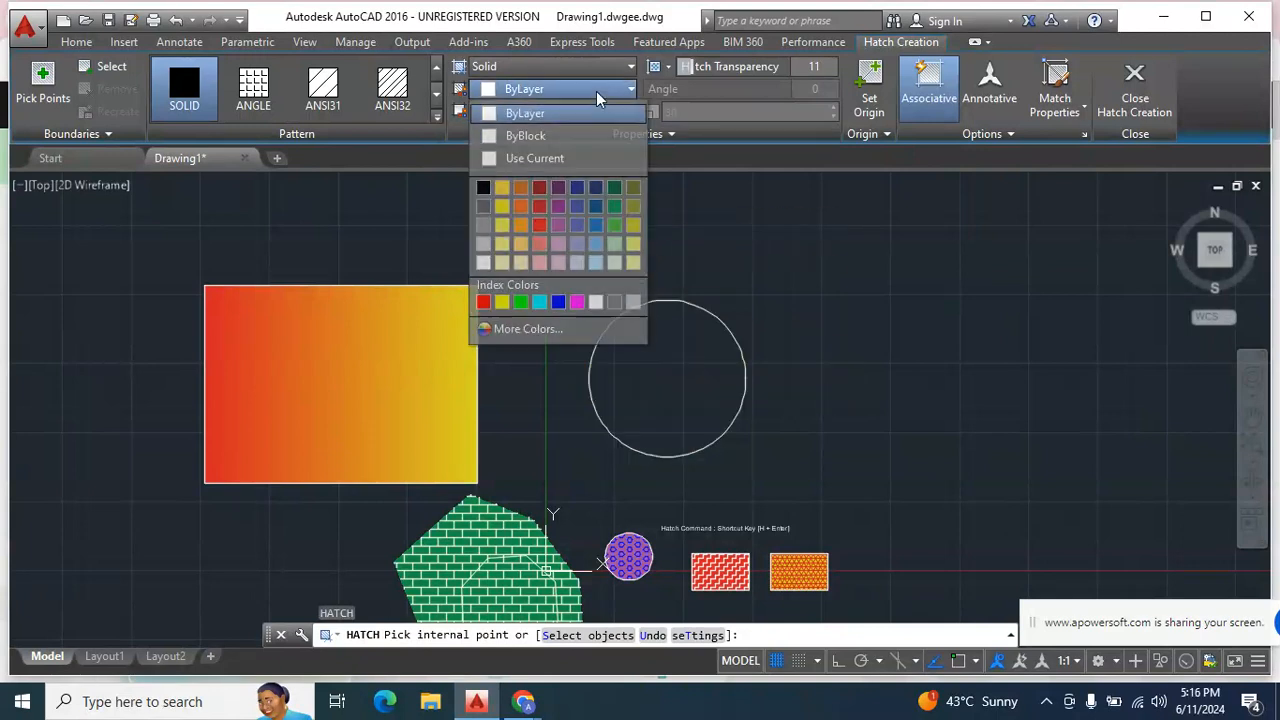
left_click(559, 219)
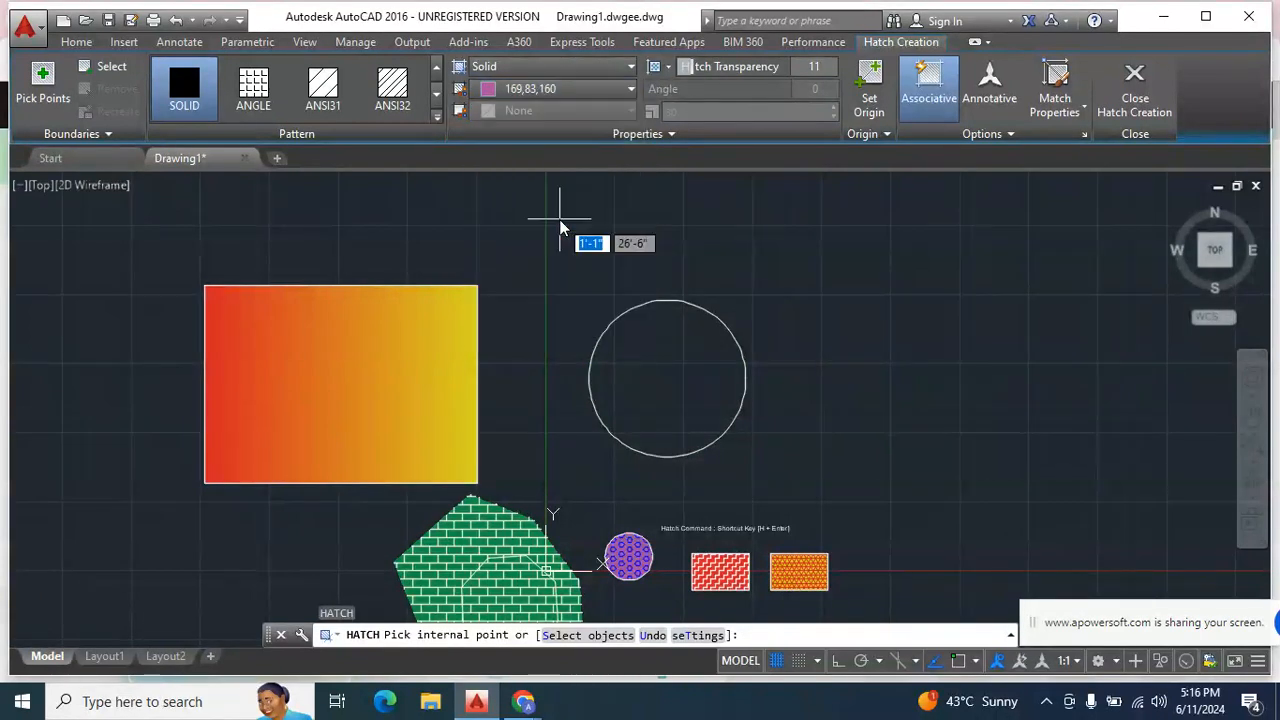
left_click(660, 391)
key("Escape")
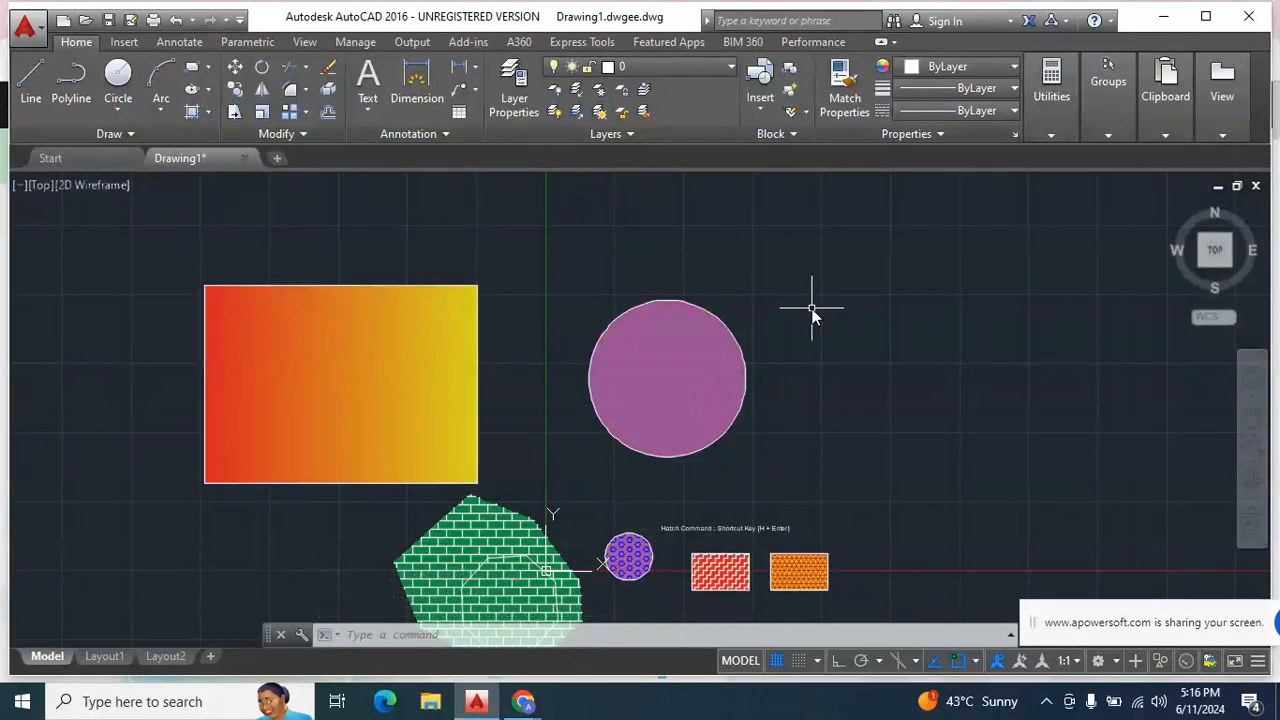
Draw a rectangle in the empty area to the right of the purple circle
left_click(193, 68)
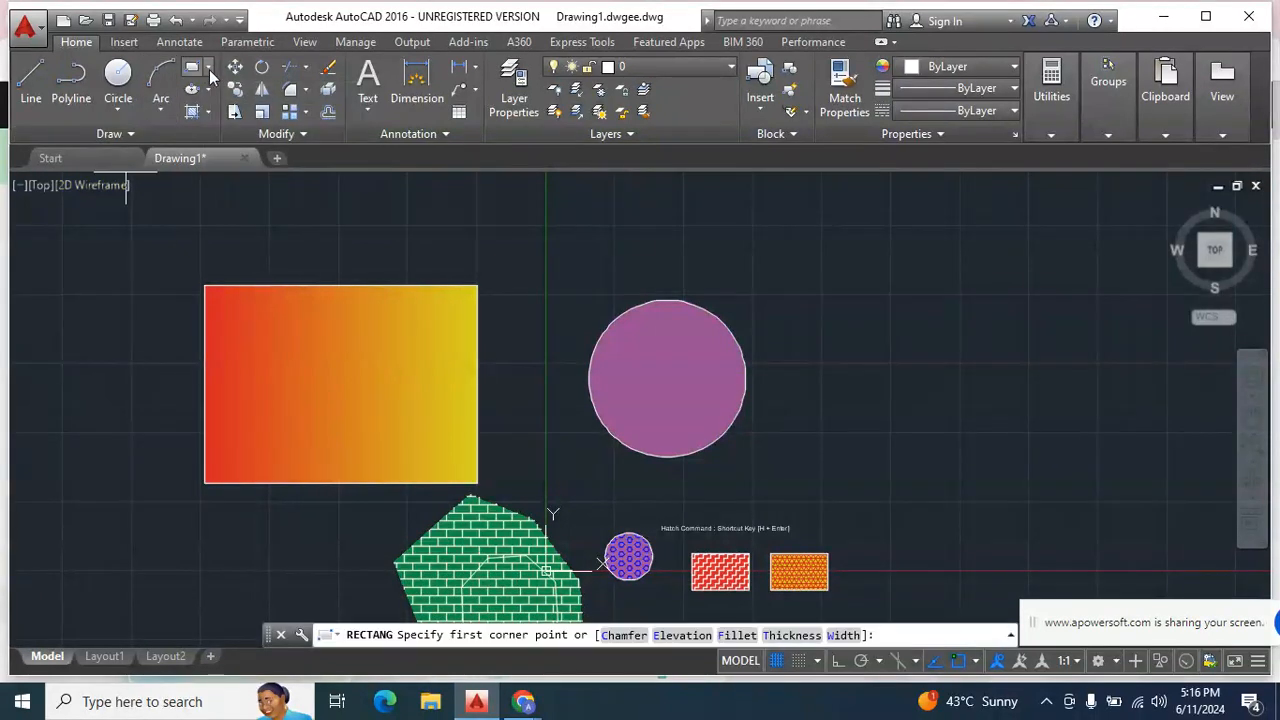
left_click(209, 70)
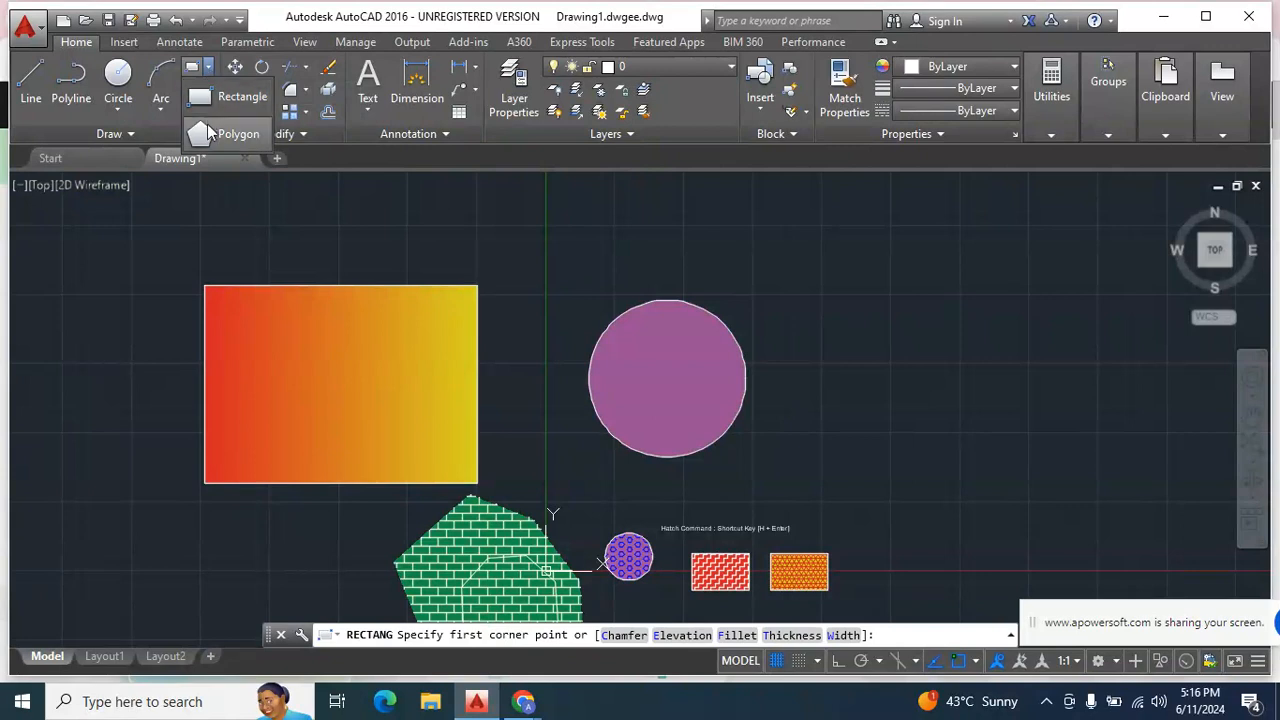
left_click(222, 99)
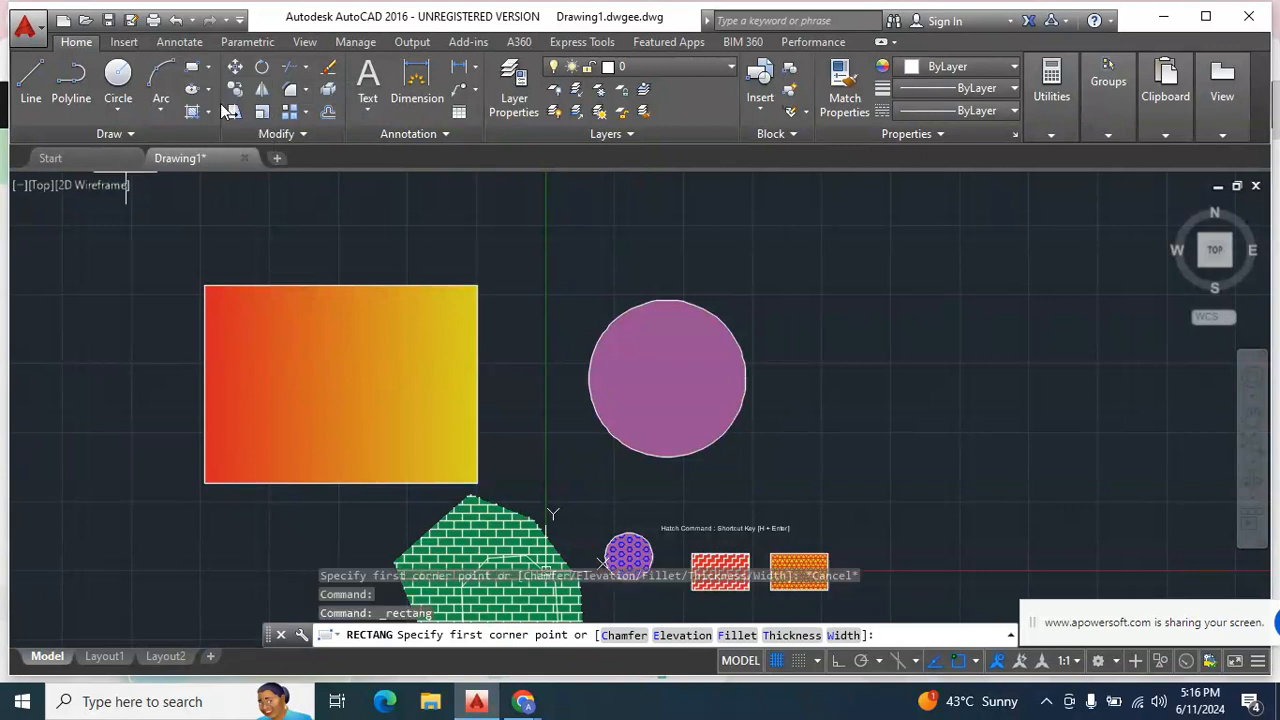
left_click(903, 317)
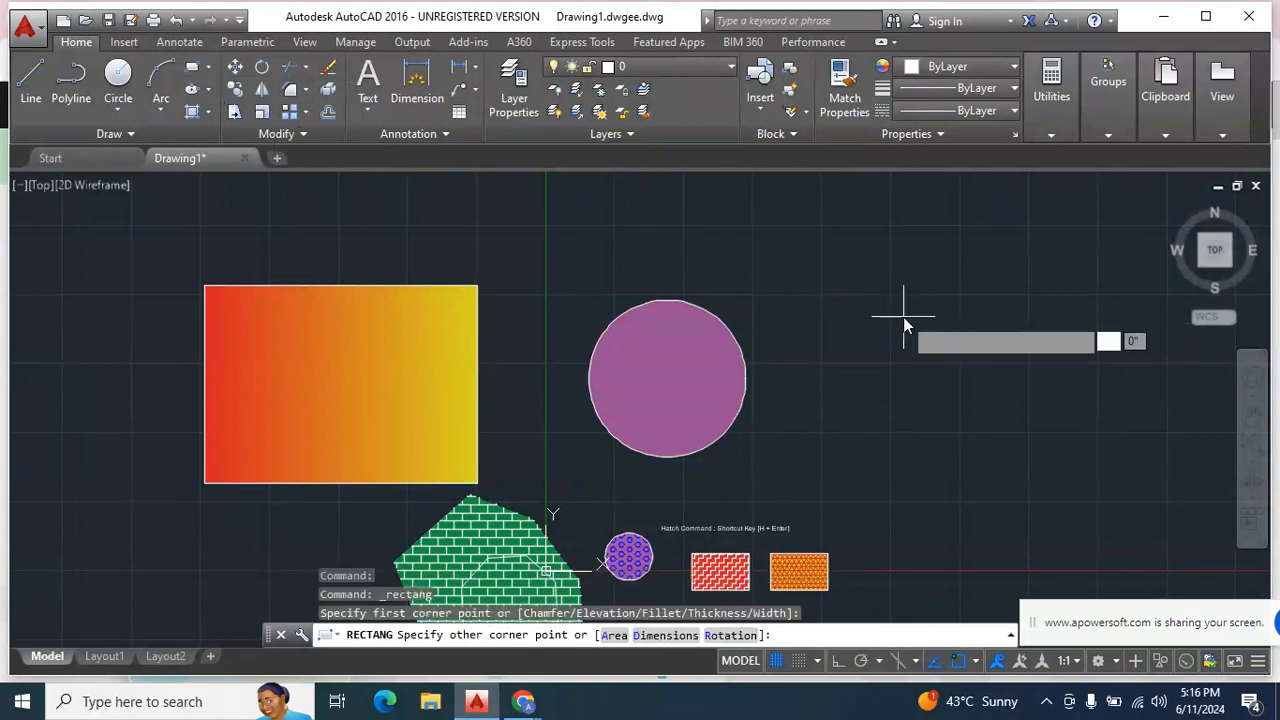
left_click(1124, 479)
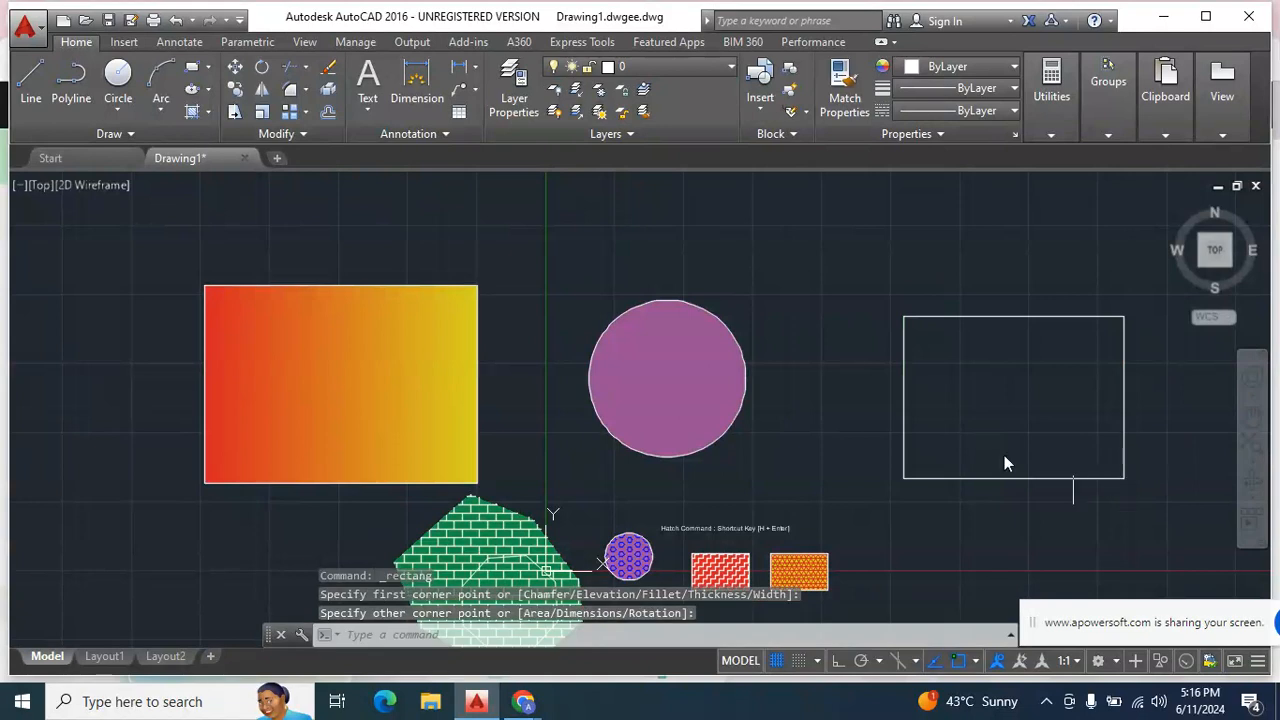
Hatch the rectangle beside the purple circle with the ANSI31 pattern at scale 60 and finish the hatch
type("h")
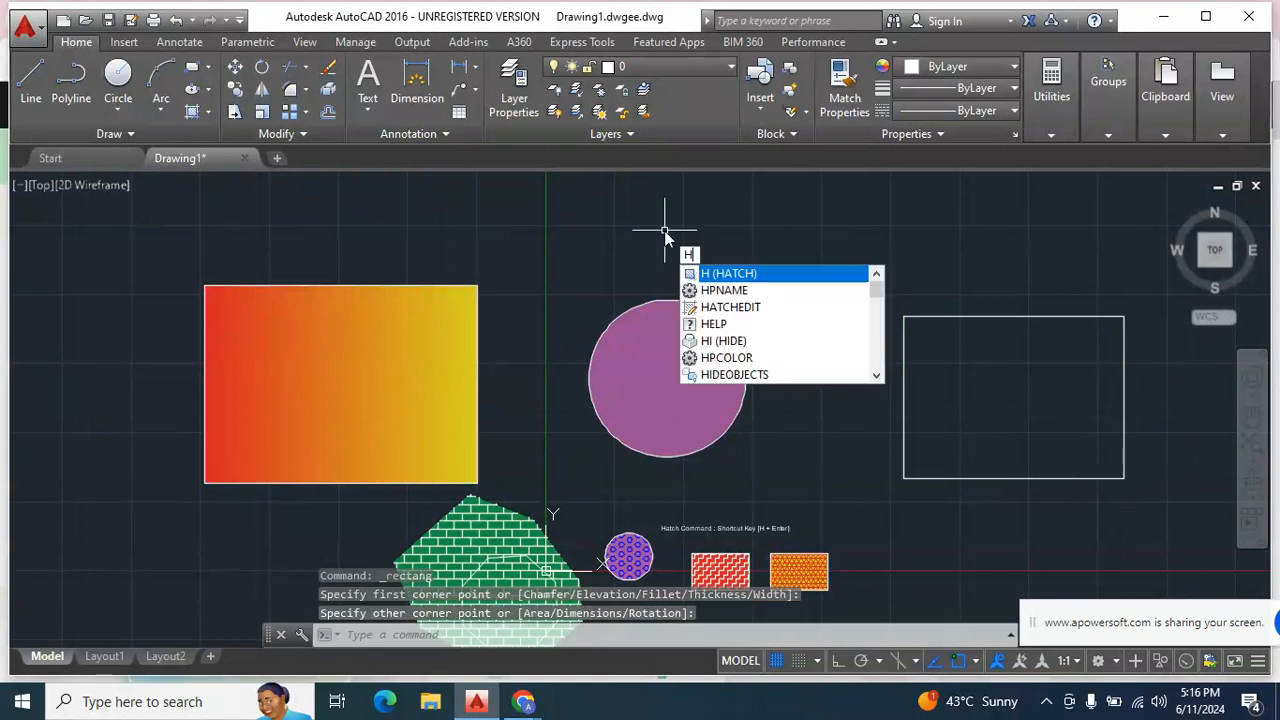
key("Return")
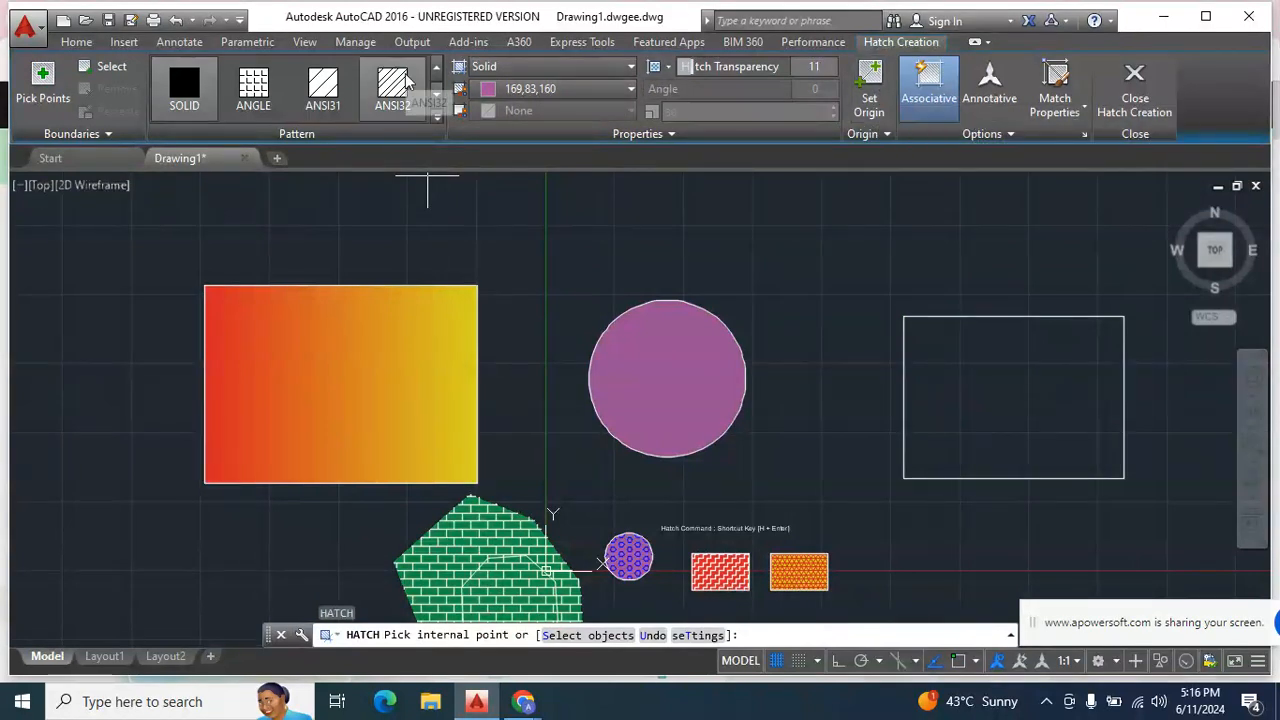
left_click(322, 90)
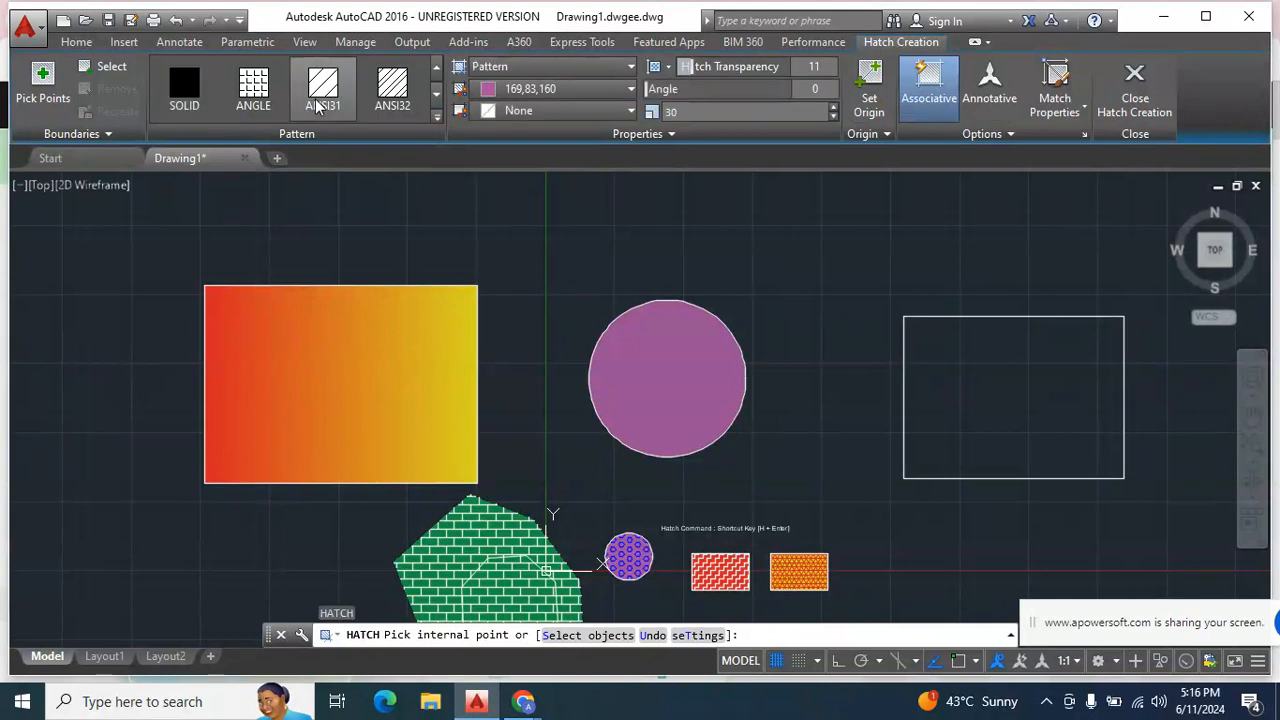
left_click(970, 355)
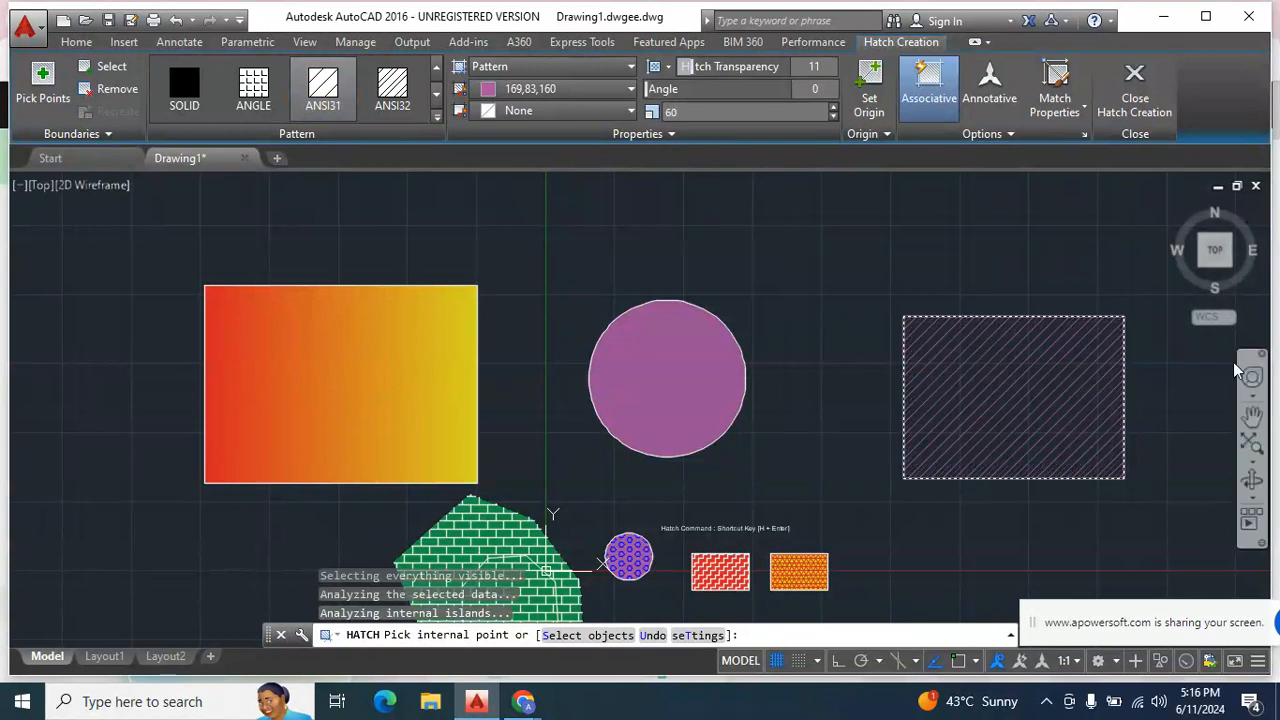
left_click(935, 467)
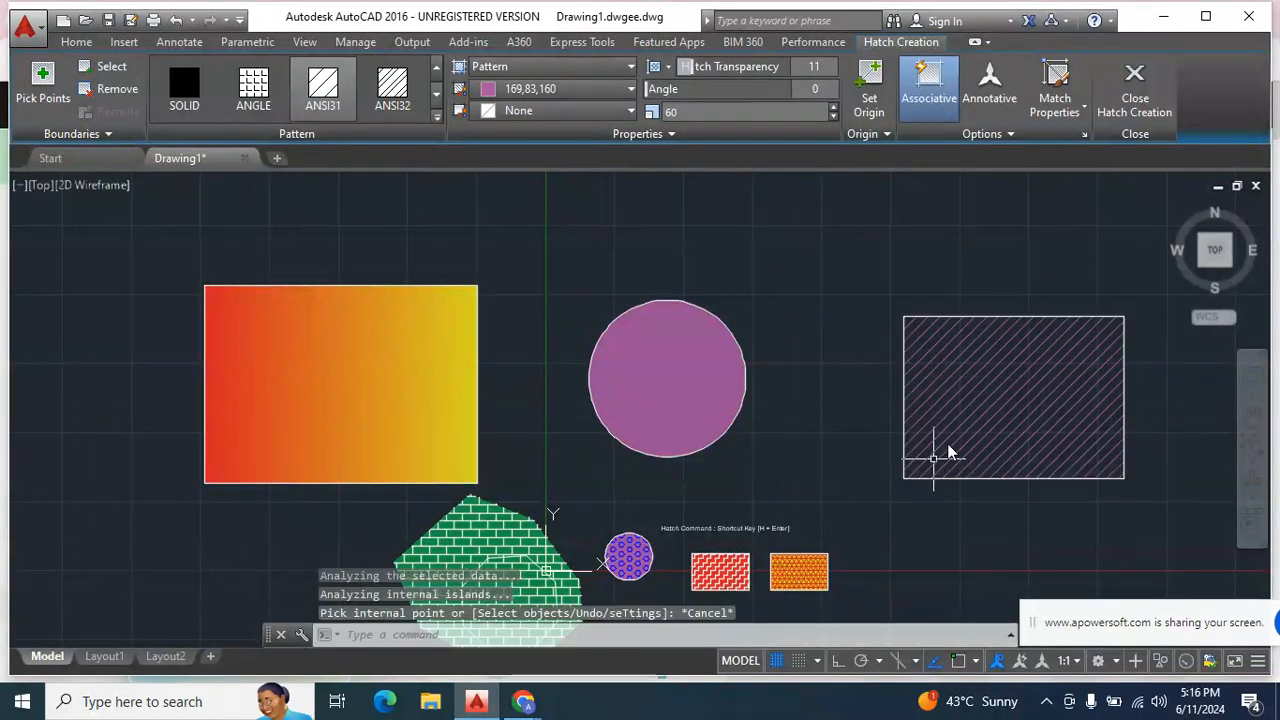
key("Escape")
Change the colour of the rectangle's ANSI31 hatch to red 237,31,36 and end the hatch editing
left_click(991, 386)
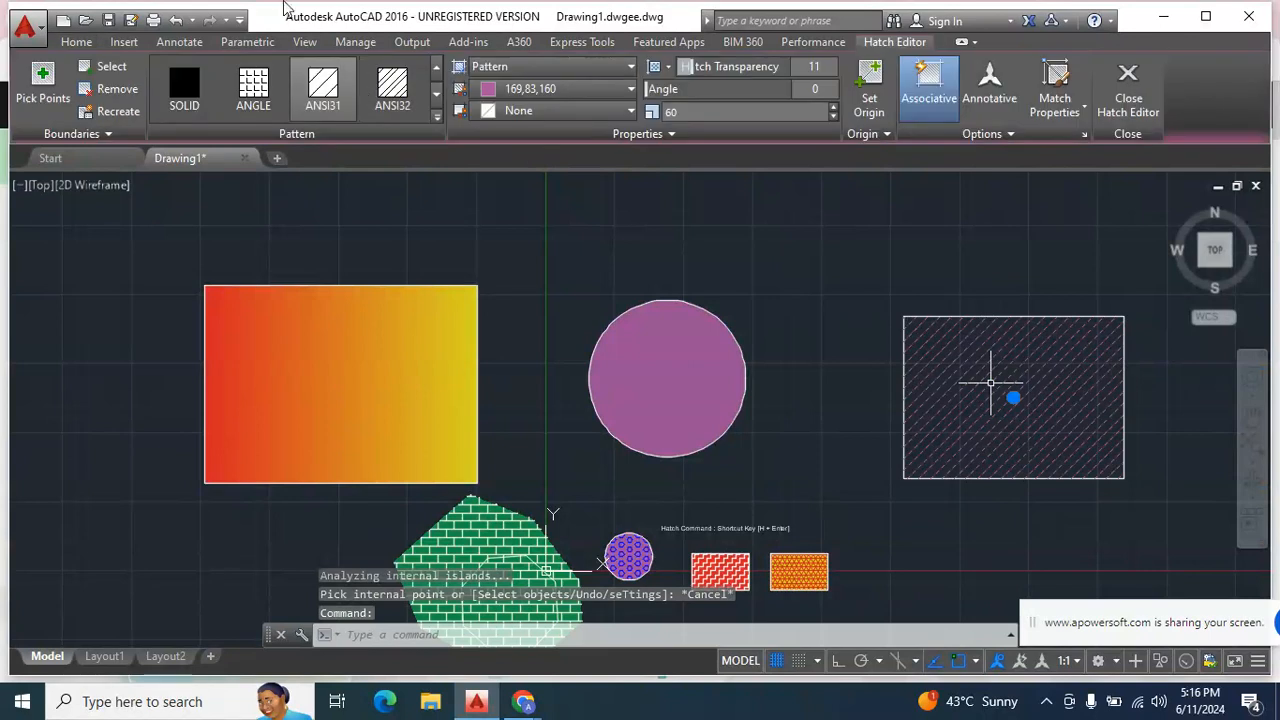
left_click(605, 92)
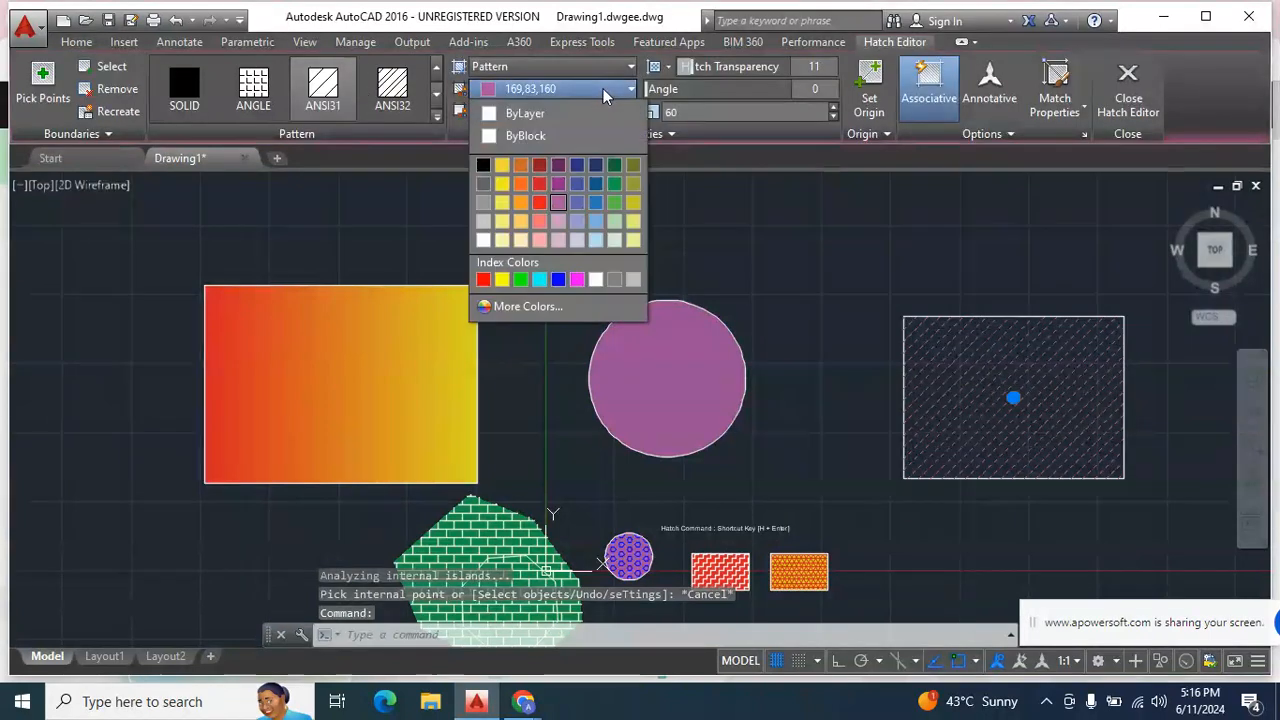
left_click(537, 201)
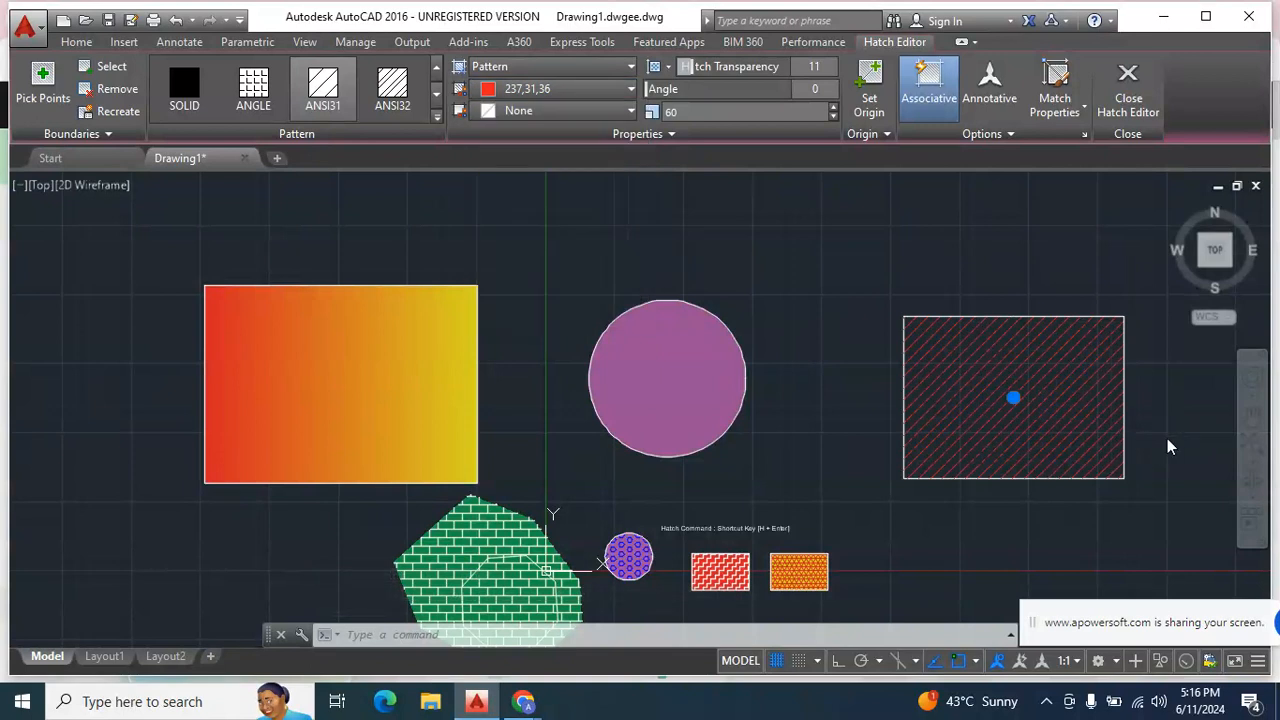
key("Escape")
Set the origin of the rectangle's red ANSI31 hatch to the center of its boundary
type("p")
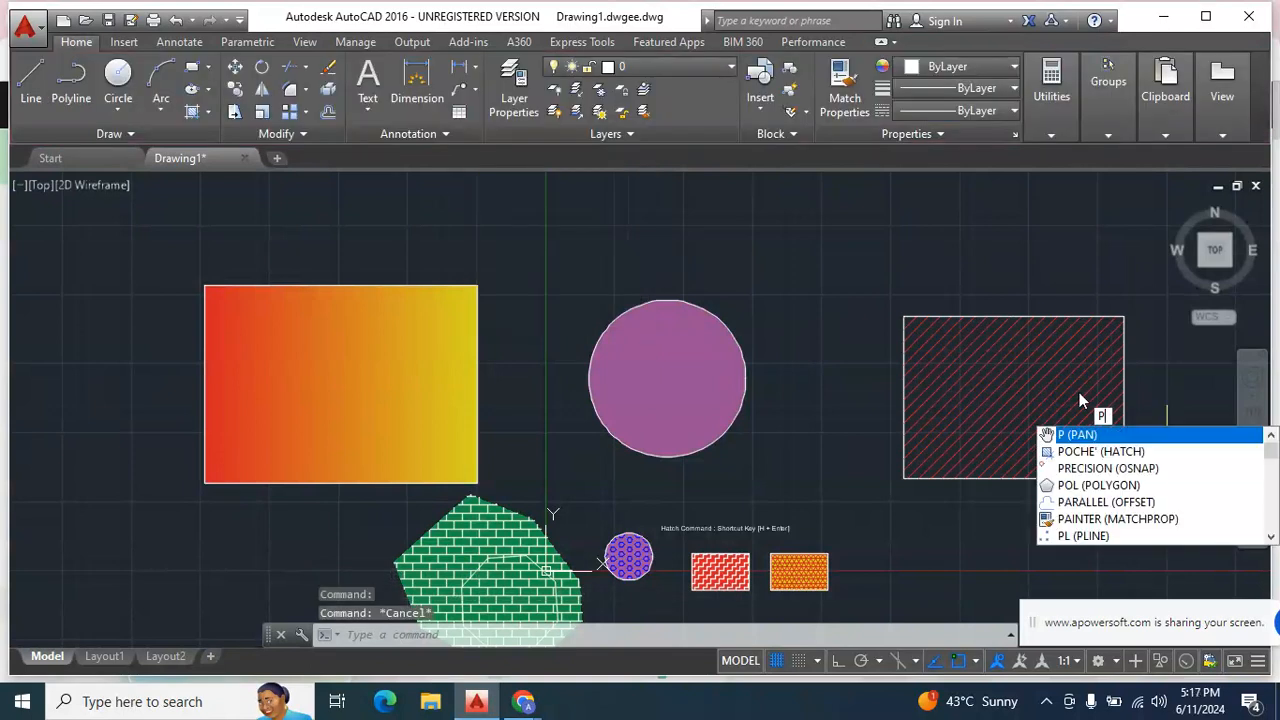
key("Return")
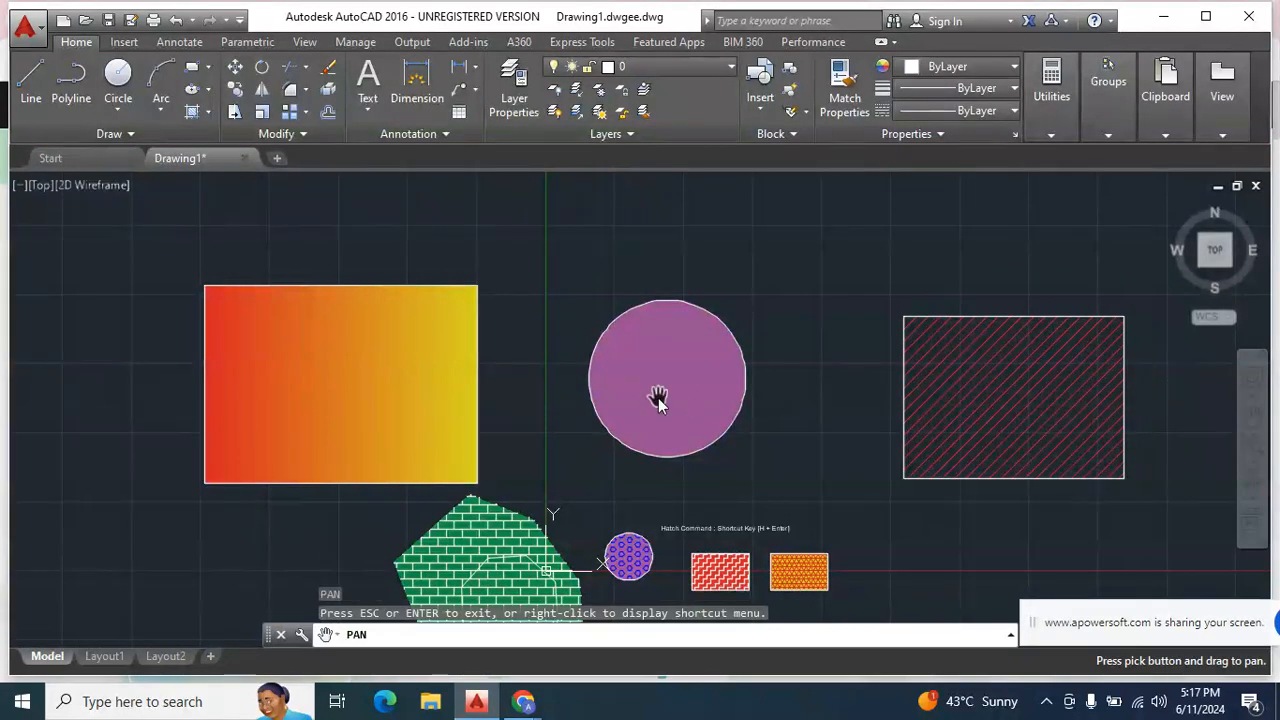
left_click_drag(942, 398, 600, 414)
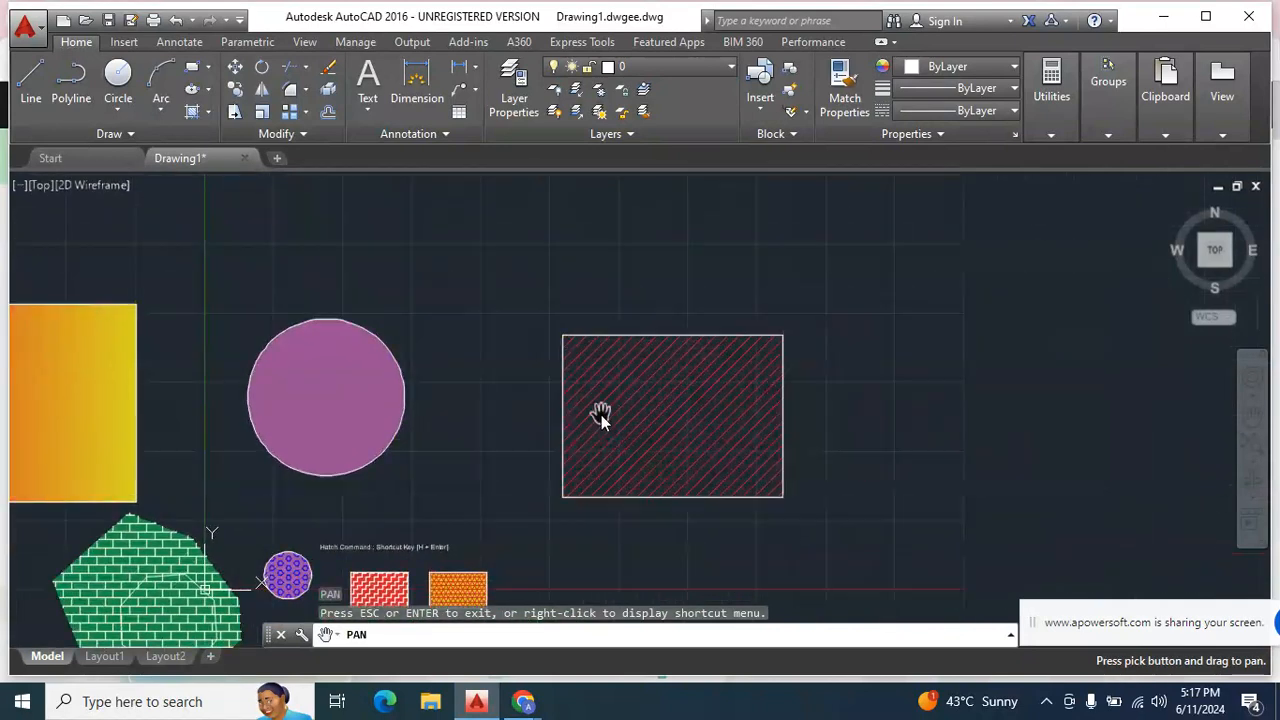
key("Escape")
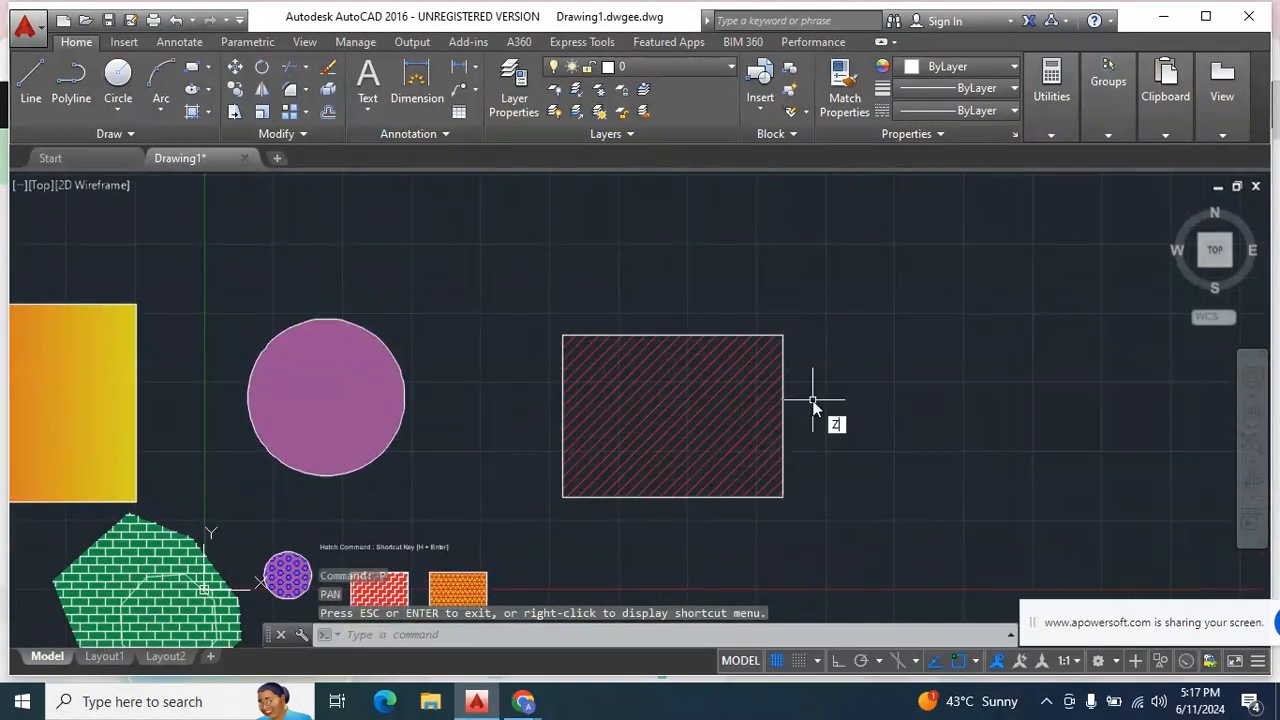
type("z")
key("Return")
key("Return")
mouse_move(834, 503)
left_mouse_down()
mouse_move(962, 535)
mouse_move(494, 338)
mouse_move(245, 276)
left_mouse_up()
mouse_move(530, 431)
left_mouse_down()
mouse_move(367, 380)
mouse_move(414, 354)
left_mouse_up()
key("Escape")
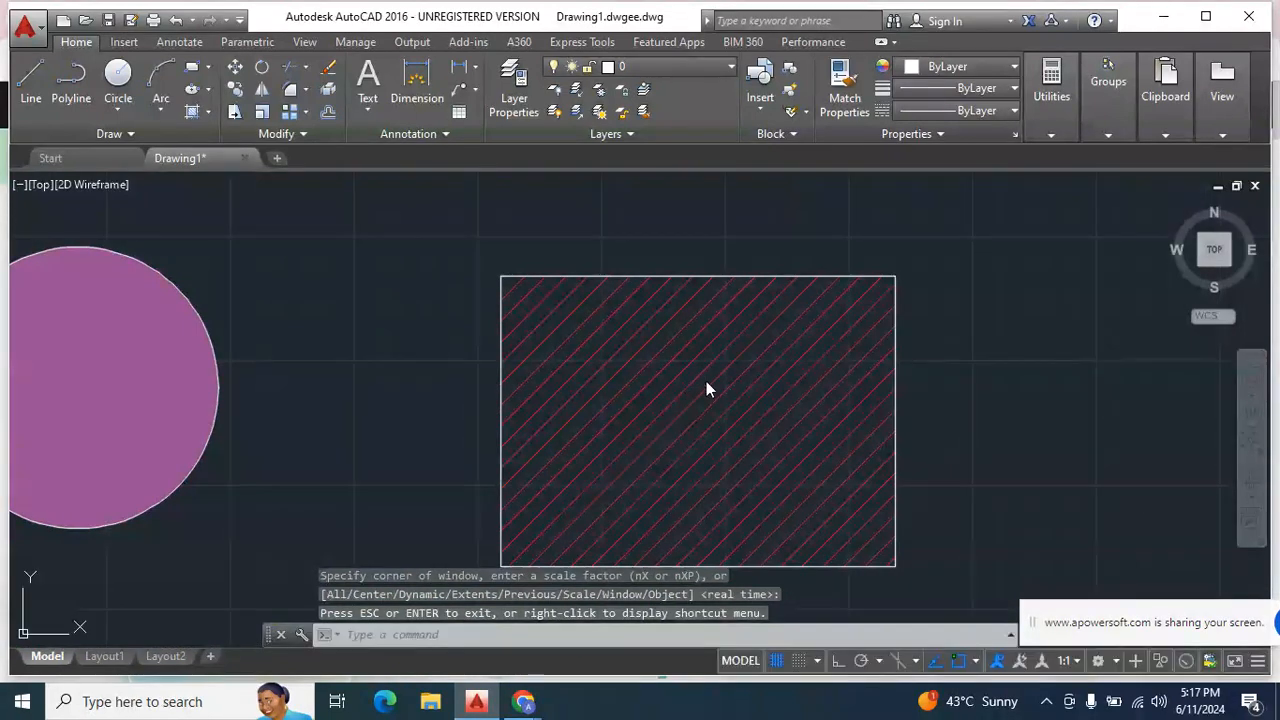
left_click(644, 356)
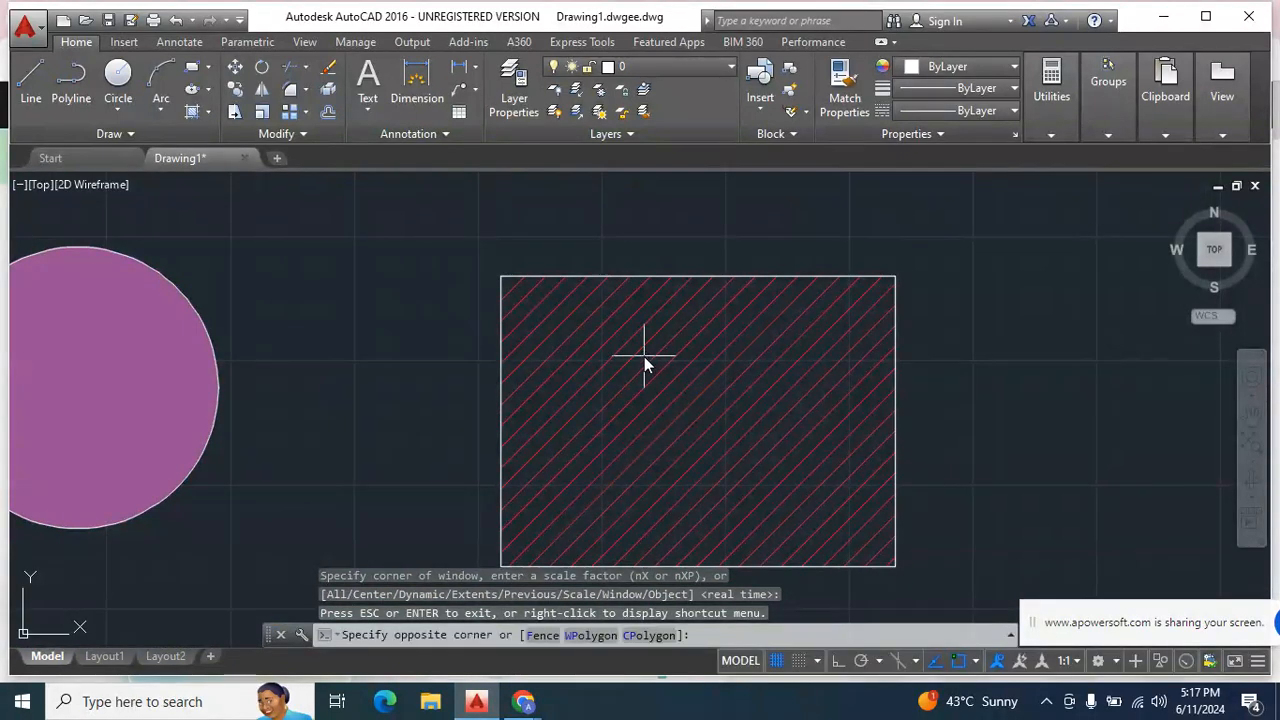
left_click(590, 366)
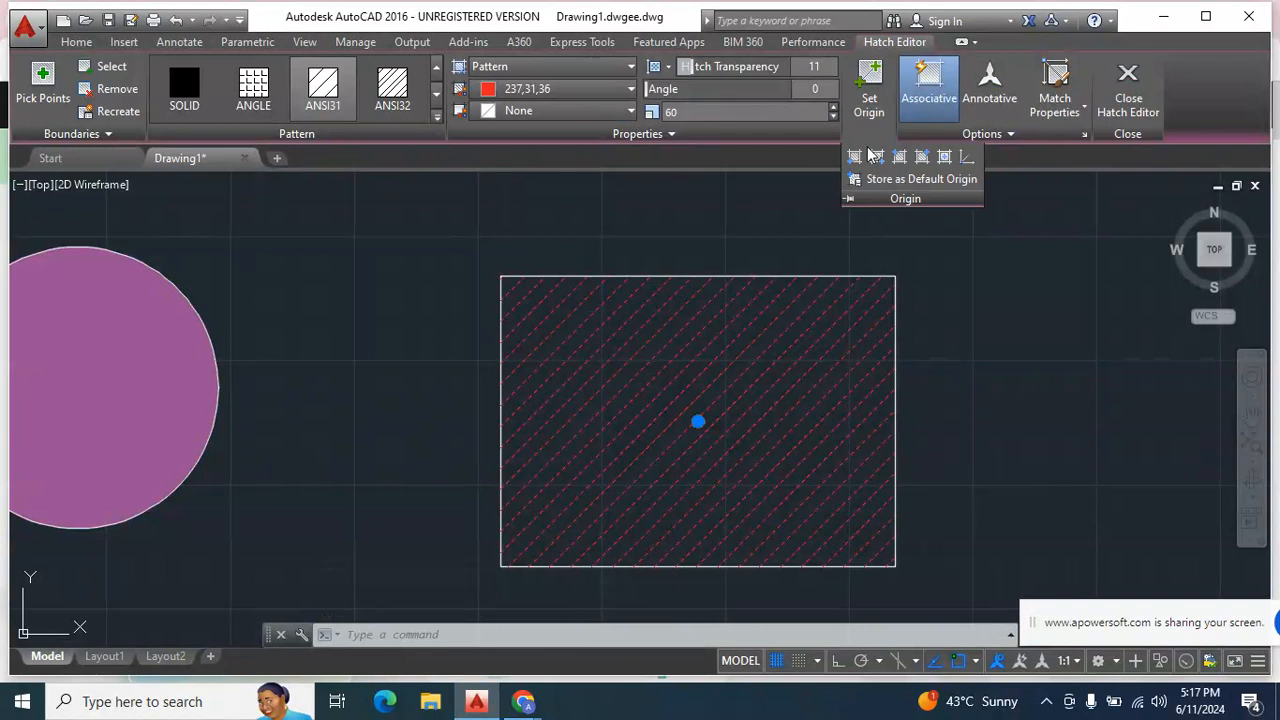
left_click(877, 158)
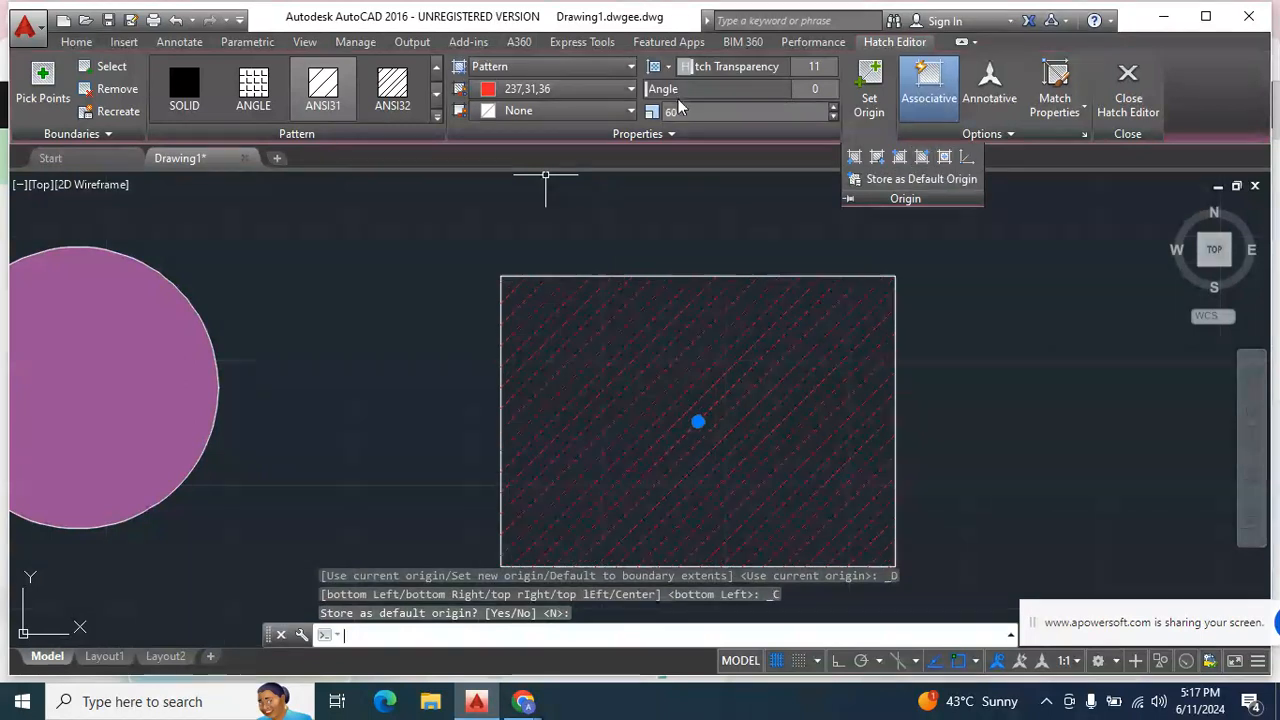
key("Return")
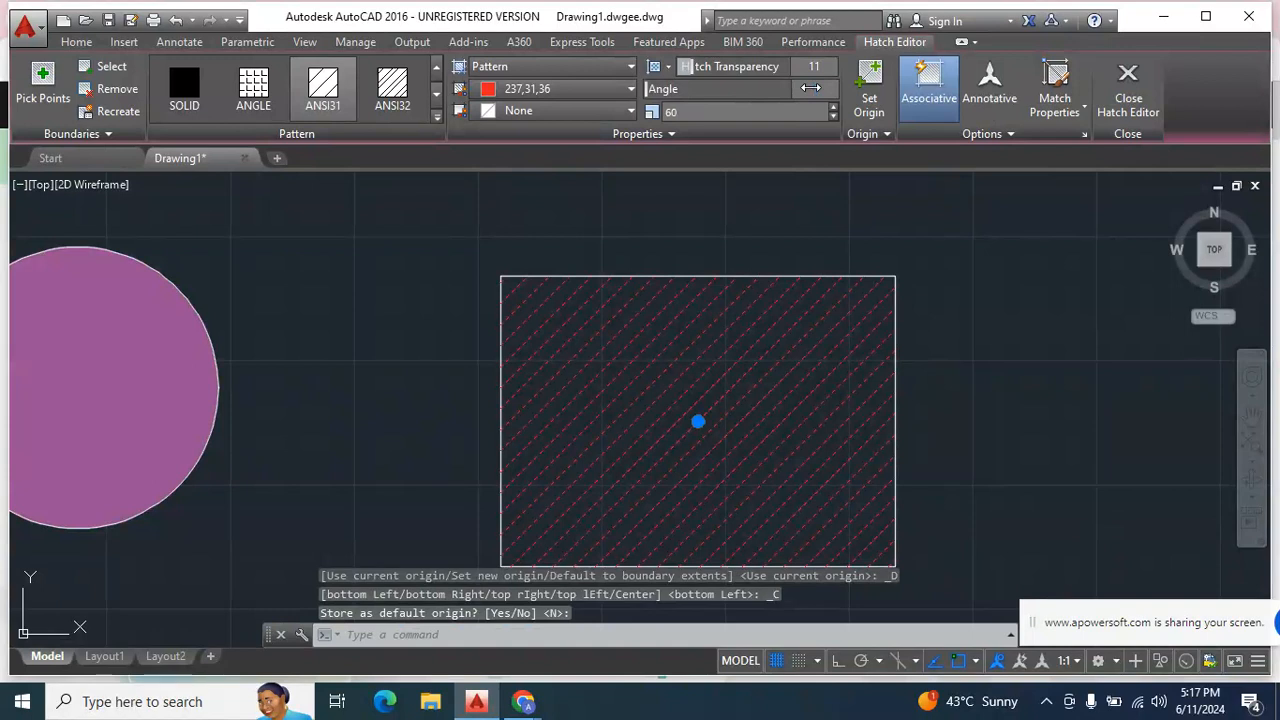
Set the angle of the rectangle's red line hatch to 90 and end the hatch editing
left_click(811, 88)
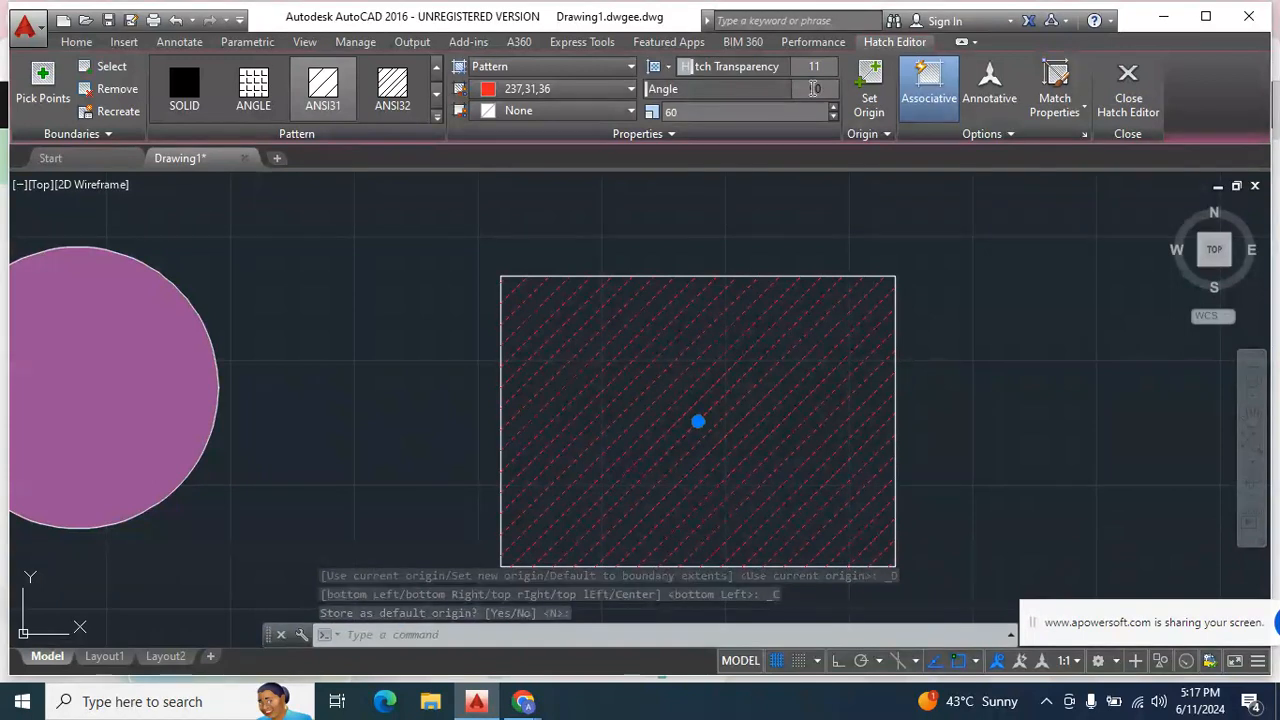
type("90")
key("Return")
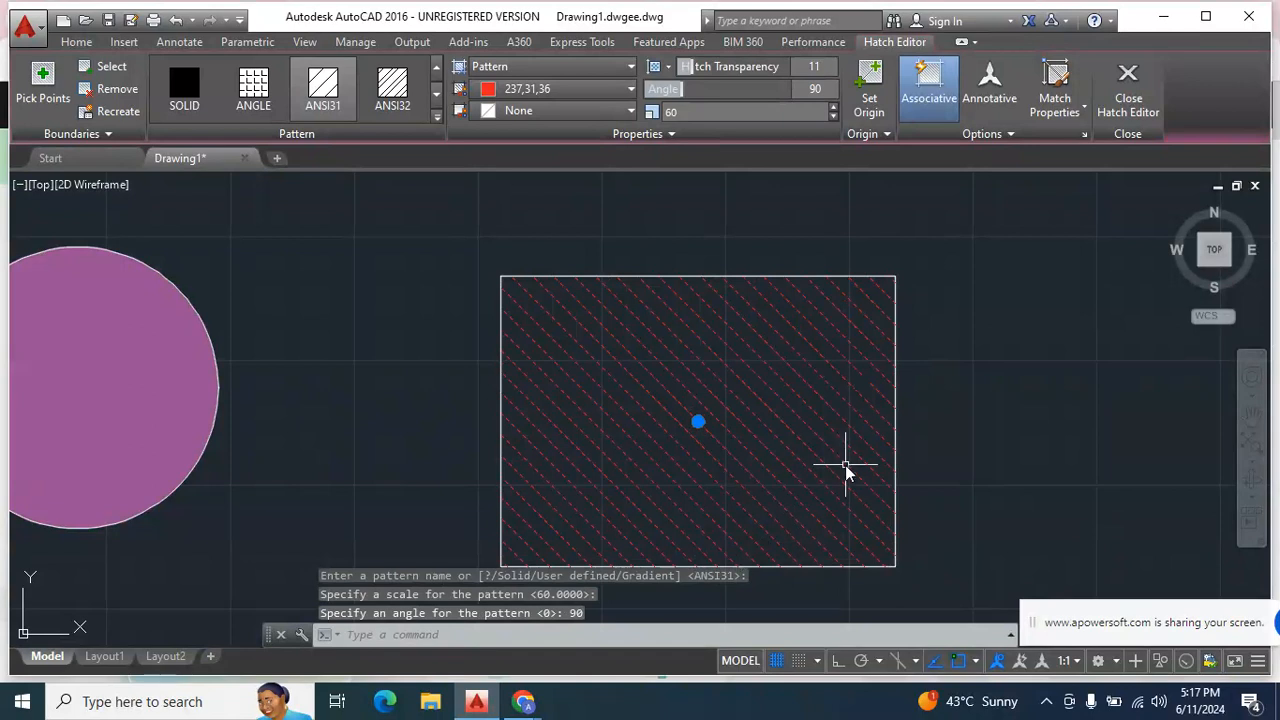
key("Escape")
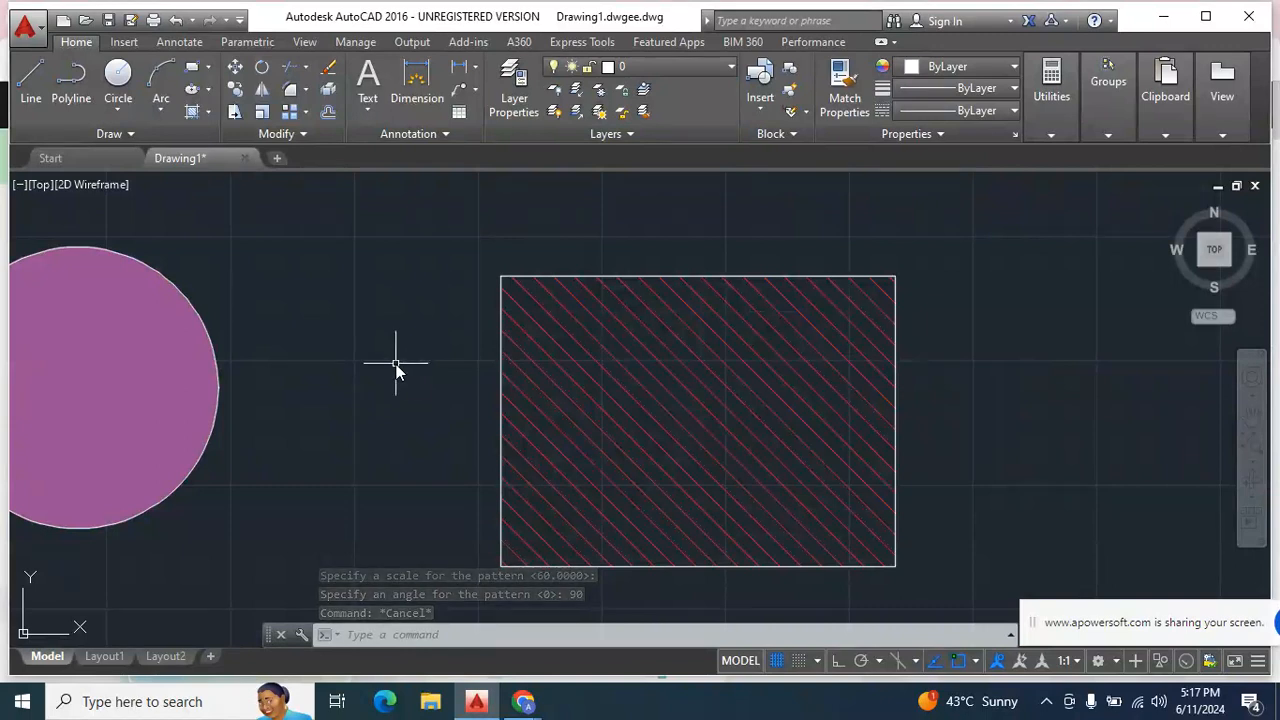
Draw a large circle by center and radius in the empty area to the left of the gradient rectangle
type("p")
key("Return")
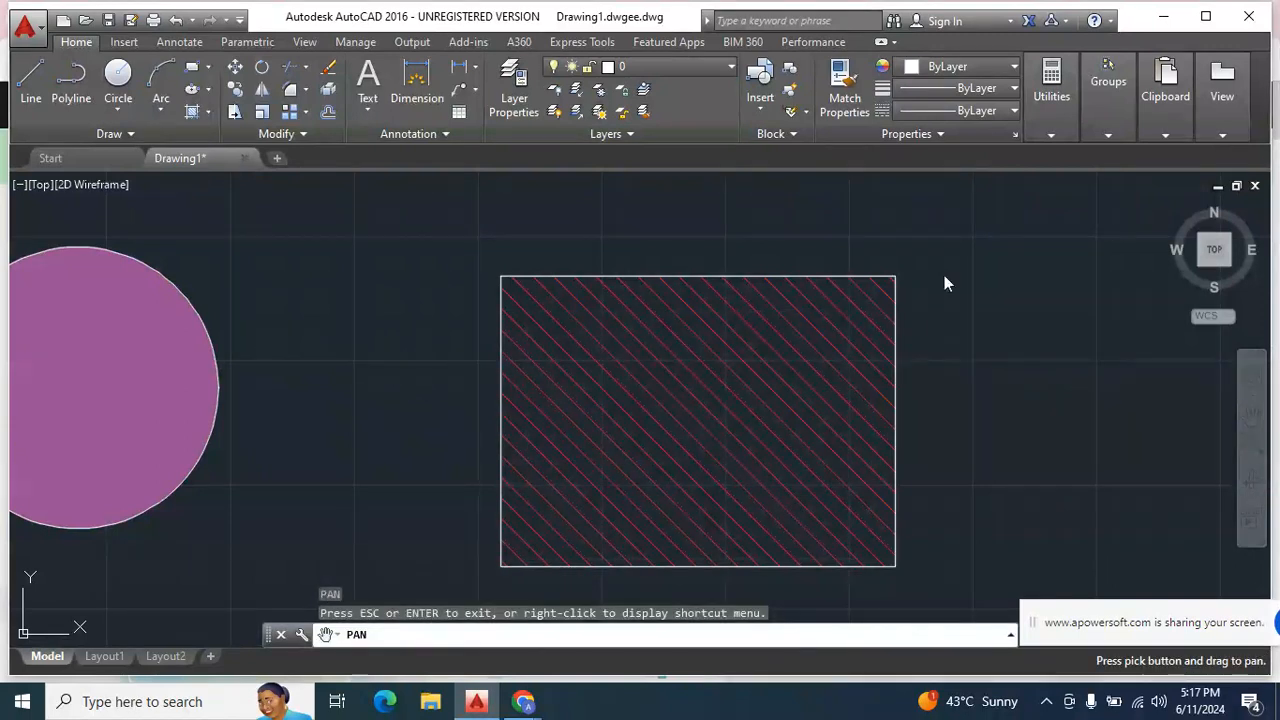
mouse_move(500, 262)
left_mouse_down()
mouse_move(609, 340)
mouse_move(958, 238)
left_mouse_up()
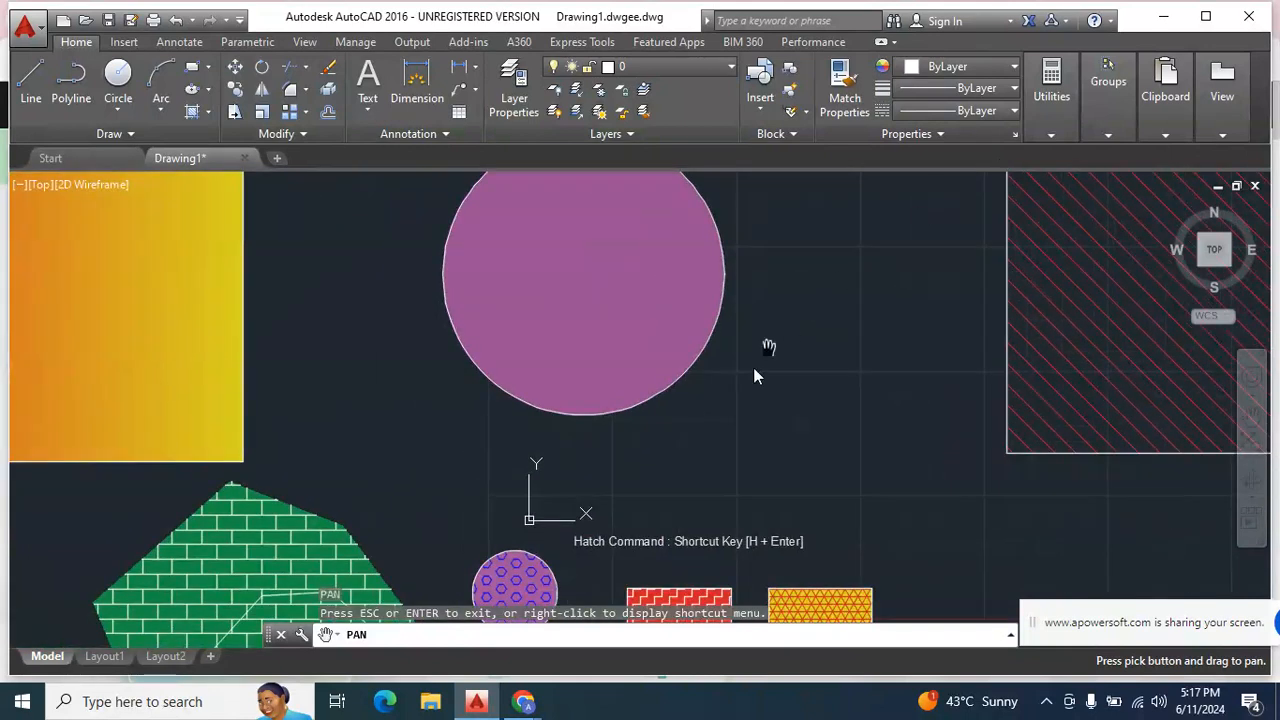
mouse_move(768, 347)
left_mouse_down()
mouse_move(774, 274)
mouse_move(877, 191)
left_mouse_up()
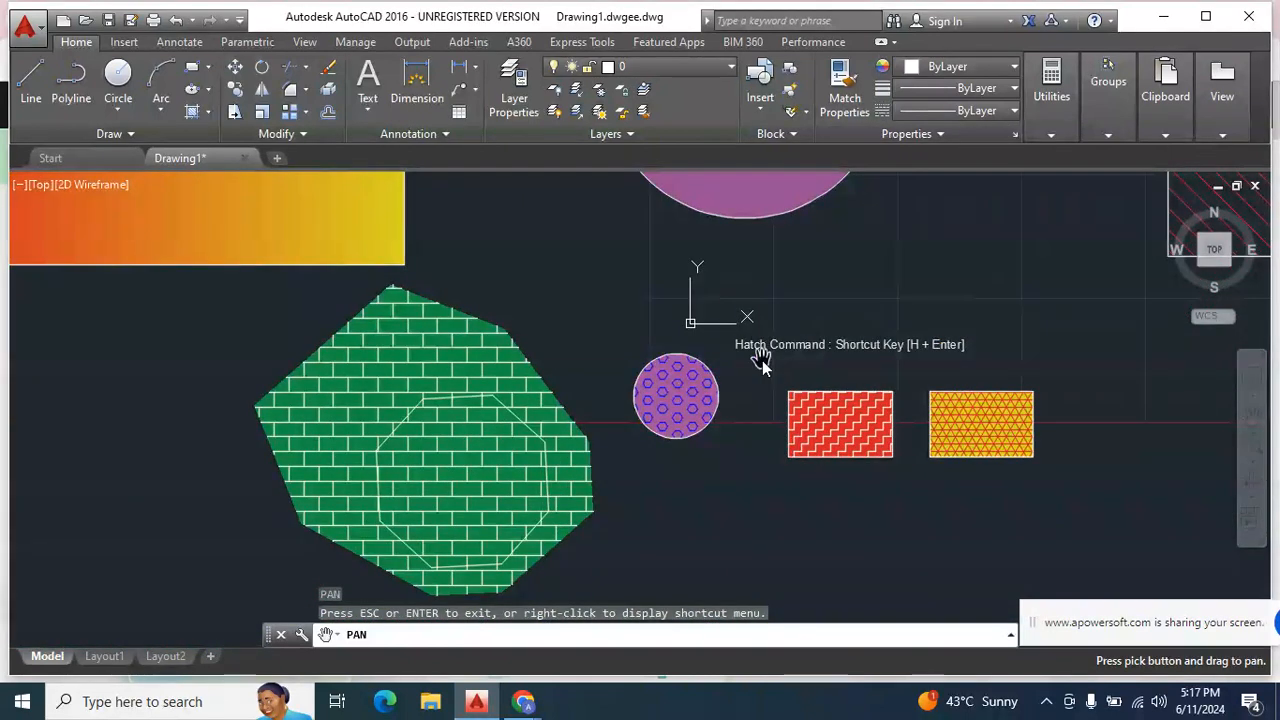
scroll(748, 430, "down", 4)
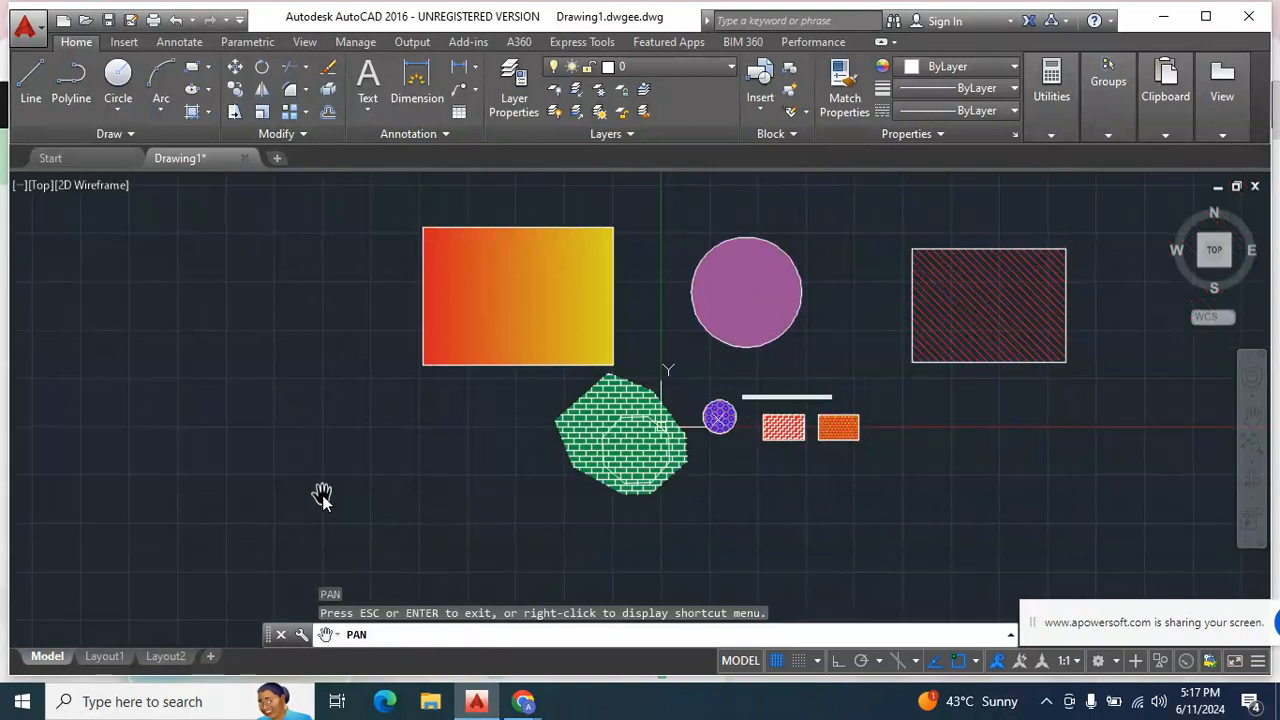
key("Escape")
left_click(320, 490)
key("Escape")
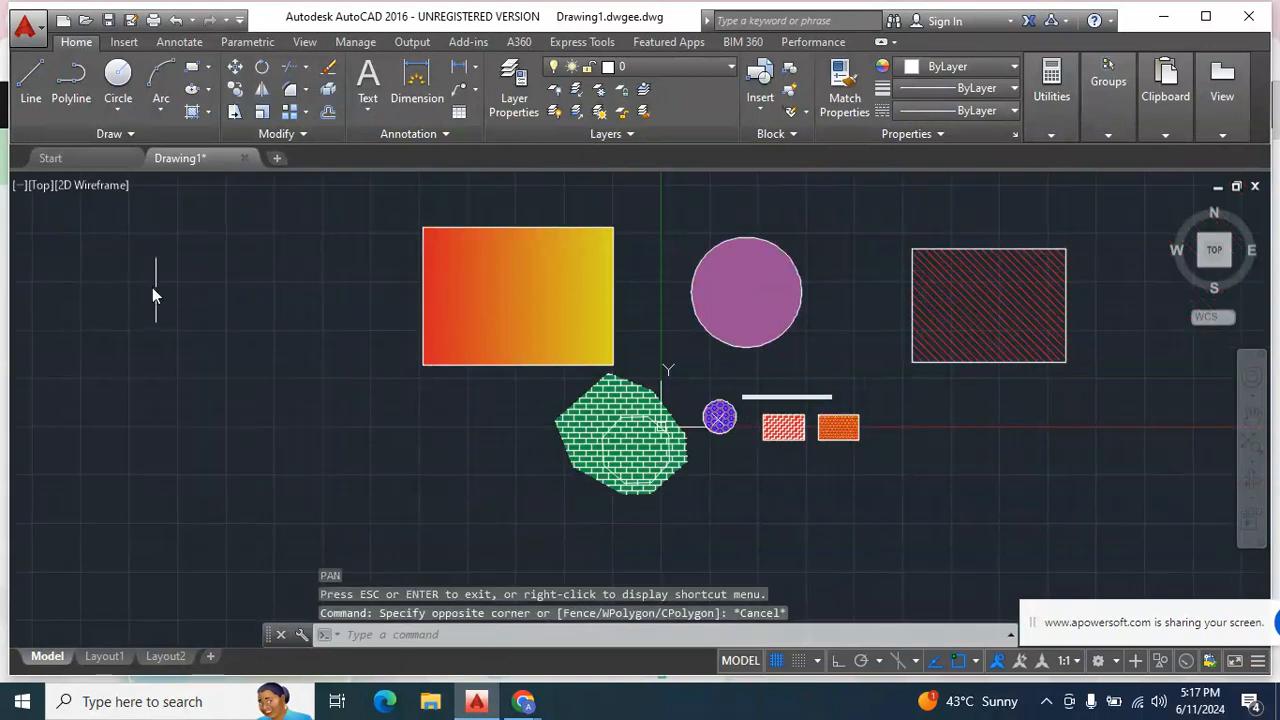
left_click(118, 106)
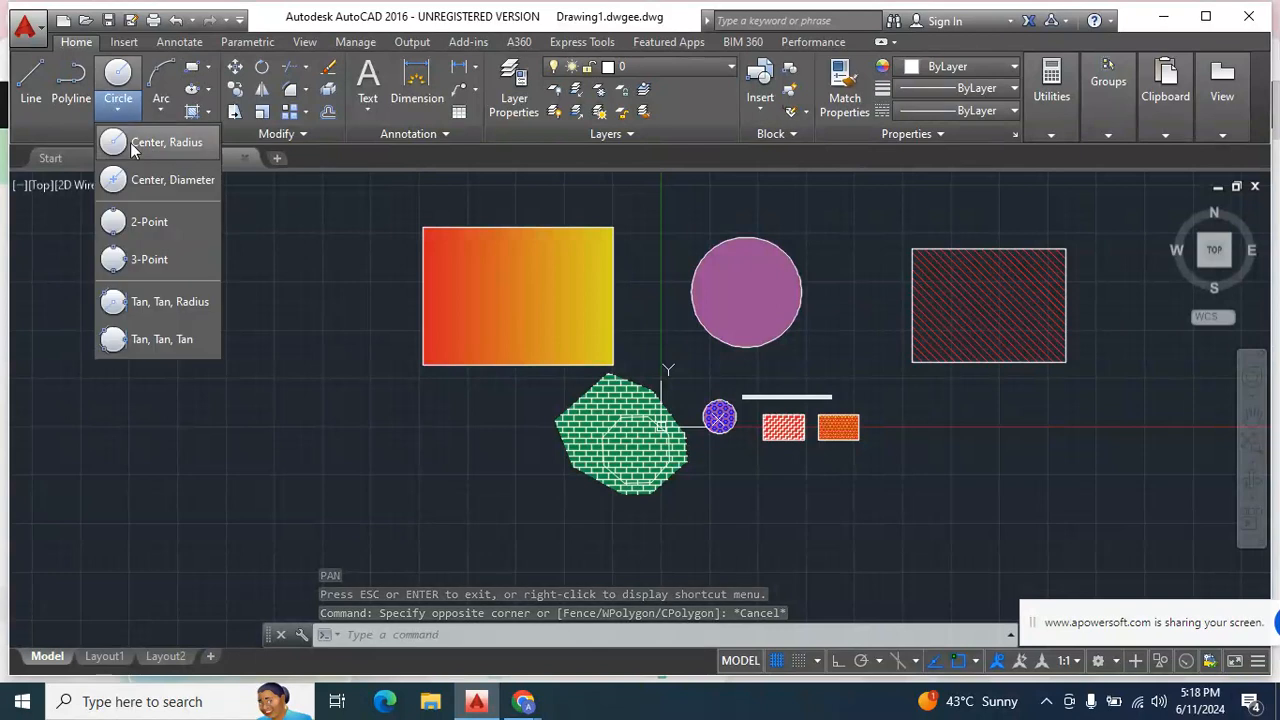
left_click(118, 142)
left_click(213, 363)
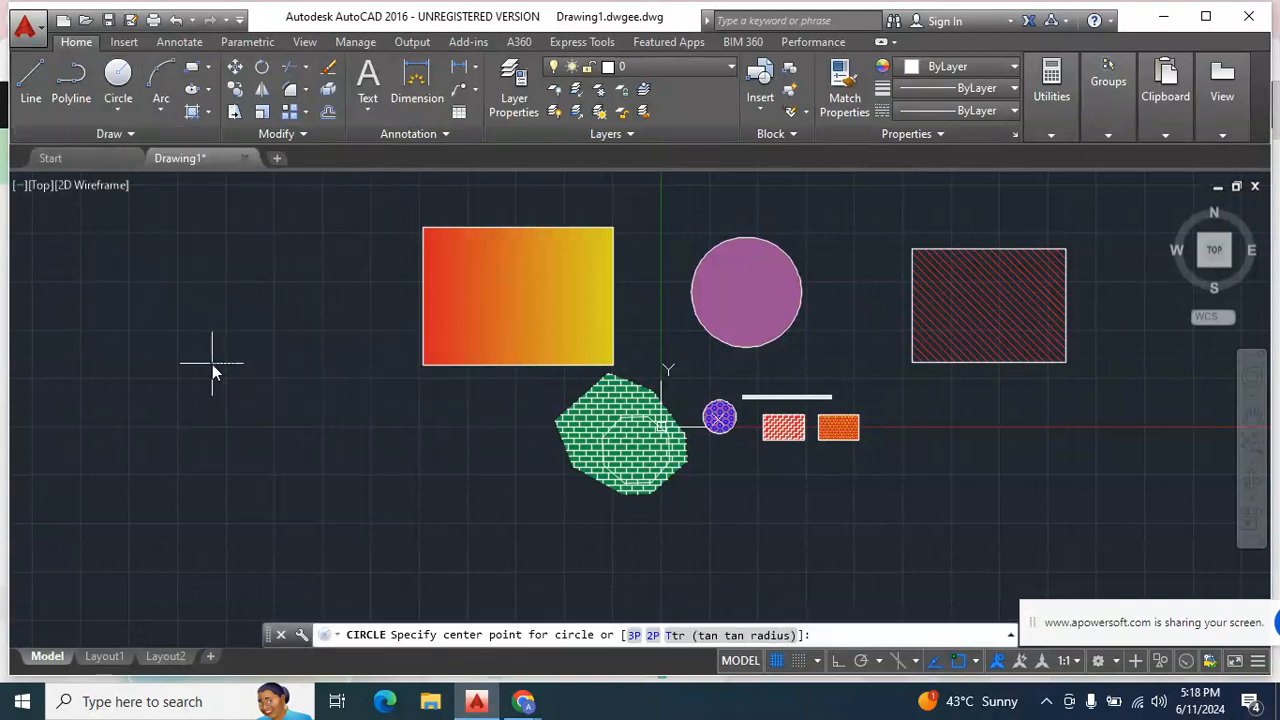
left_click(284, 427)
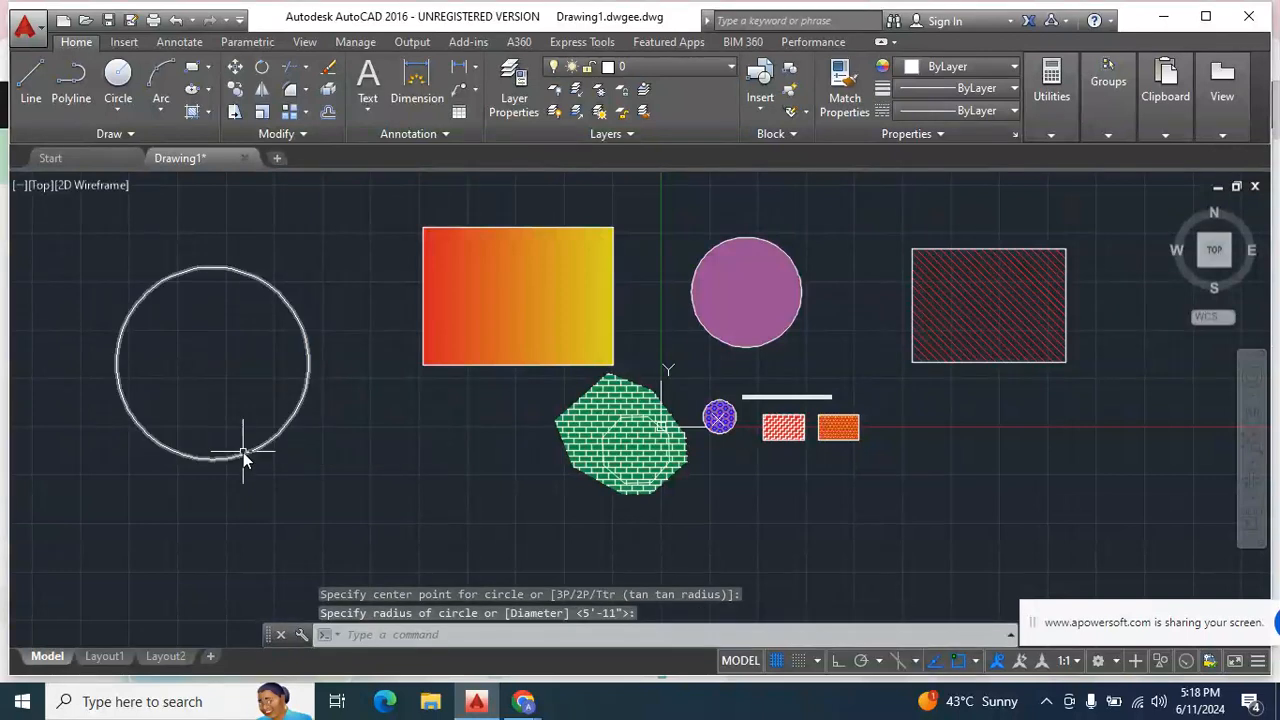
Hatch the inside of the large circle with the GRAVEL pattern
type("h")
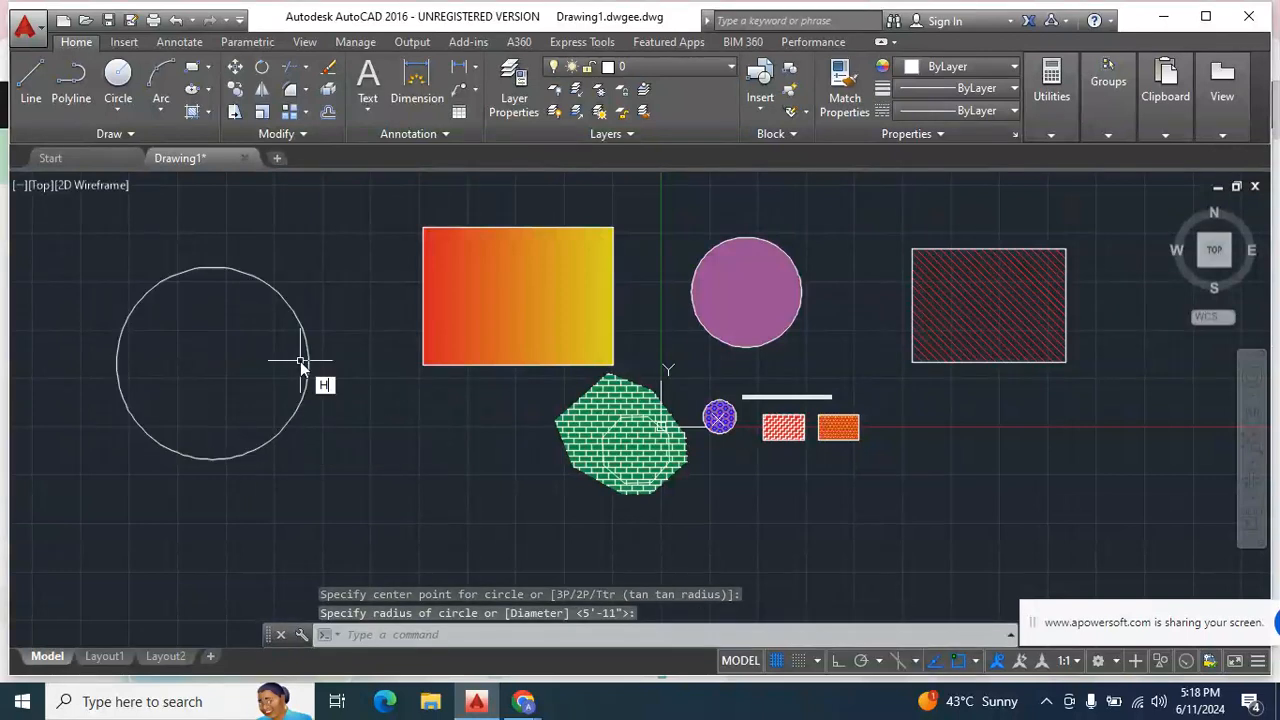
key("Return")
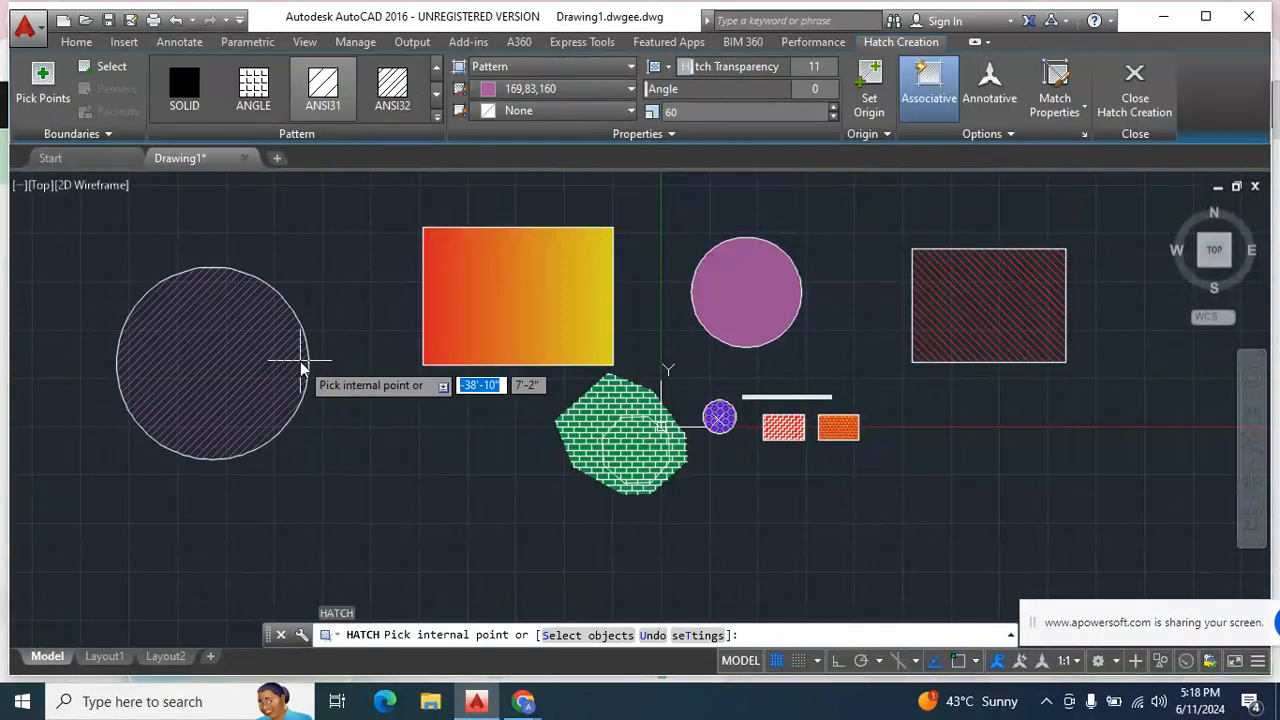
left_click(436, 117)
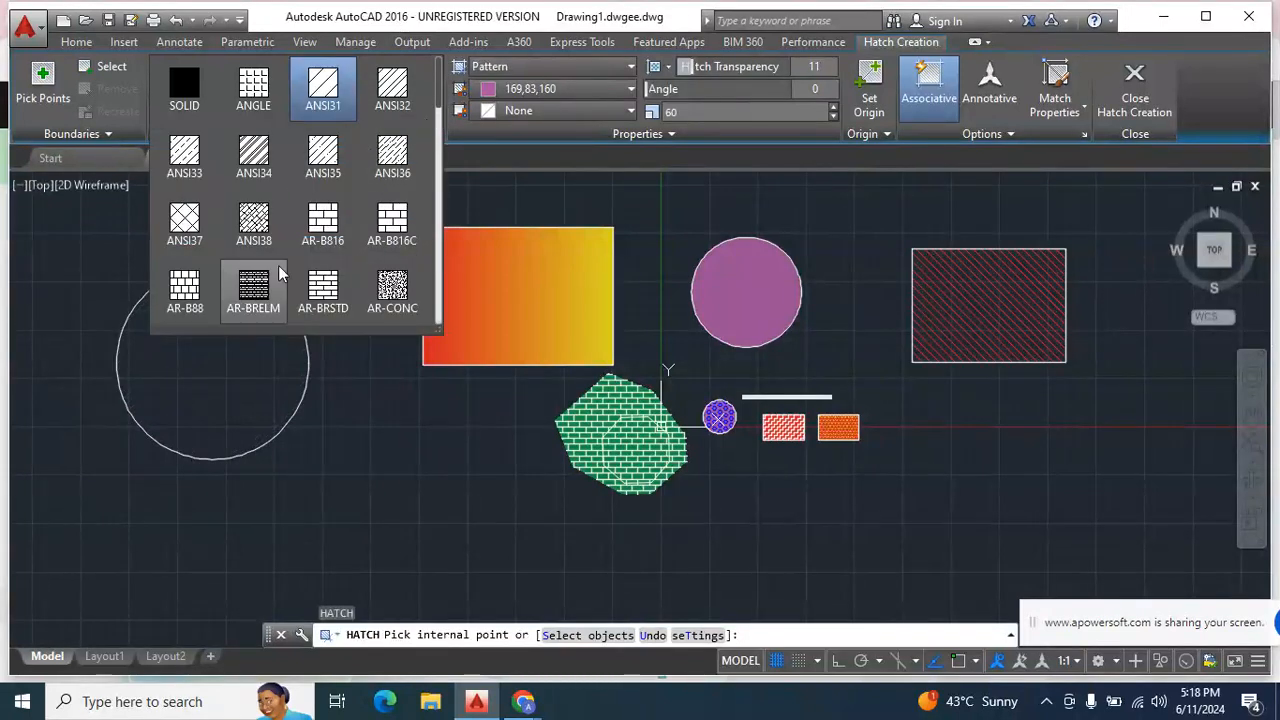
scroll(439, 280, "down", 5)
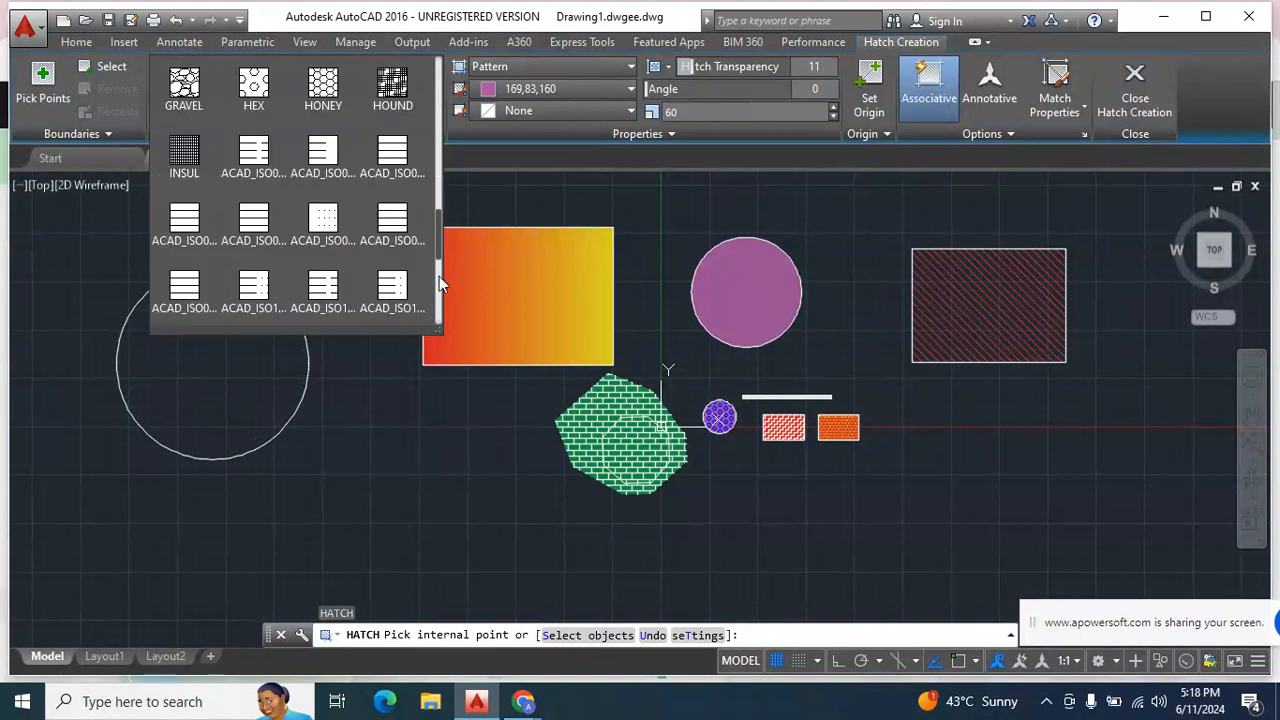
scroll(437, 258, "up", 3)
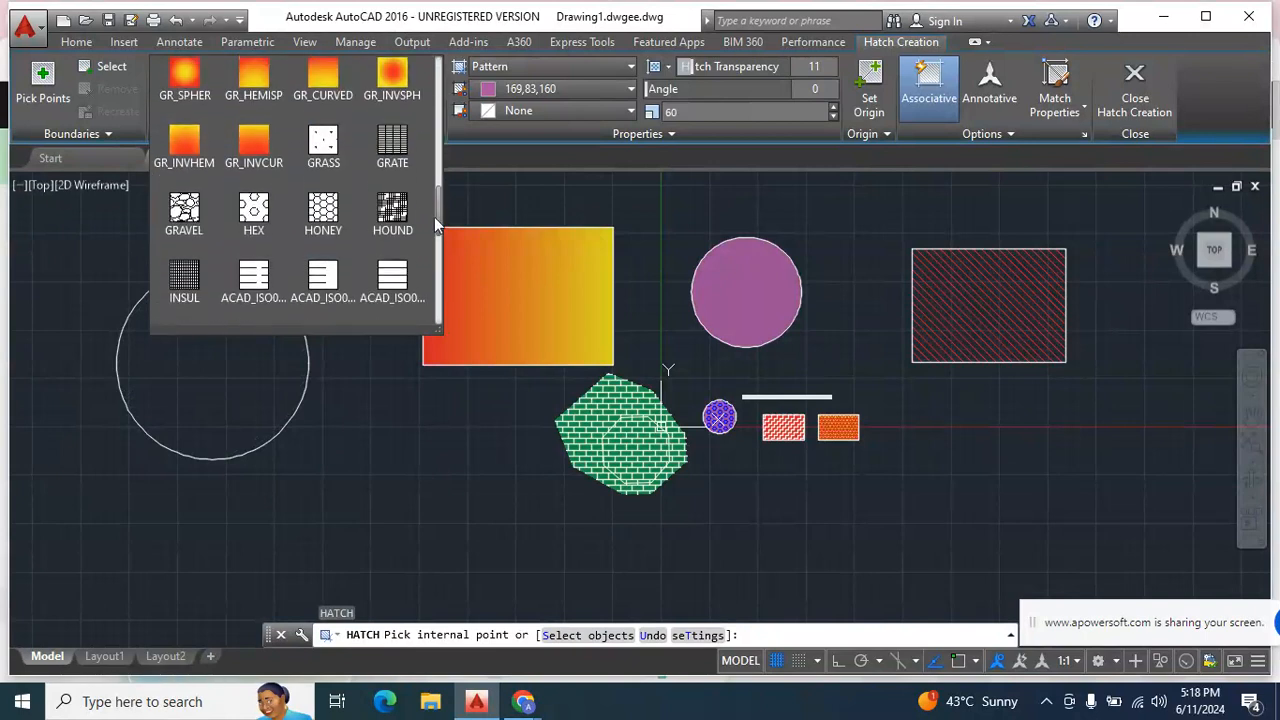
left_click_drag(437, 213, 437, 228)
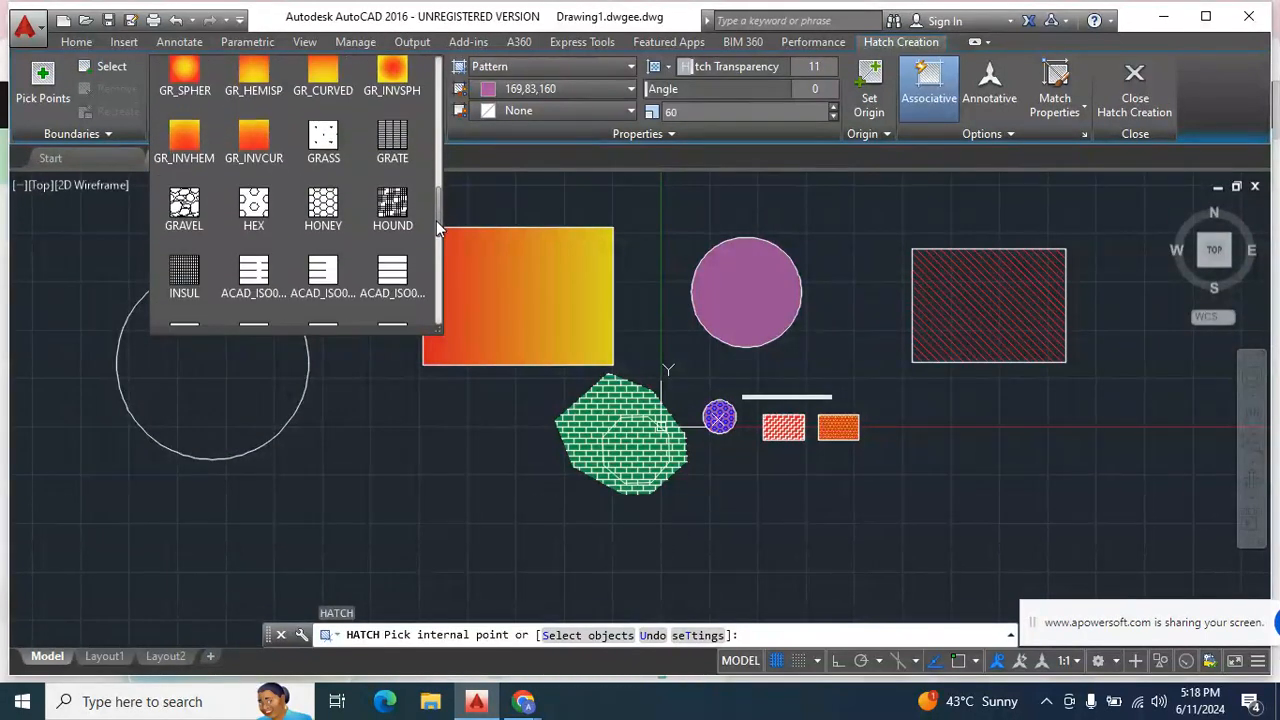
left_click(183, 203)
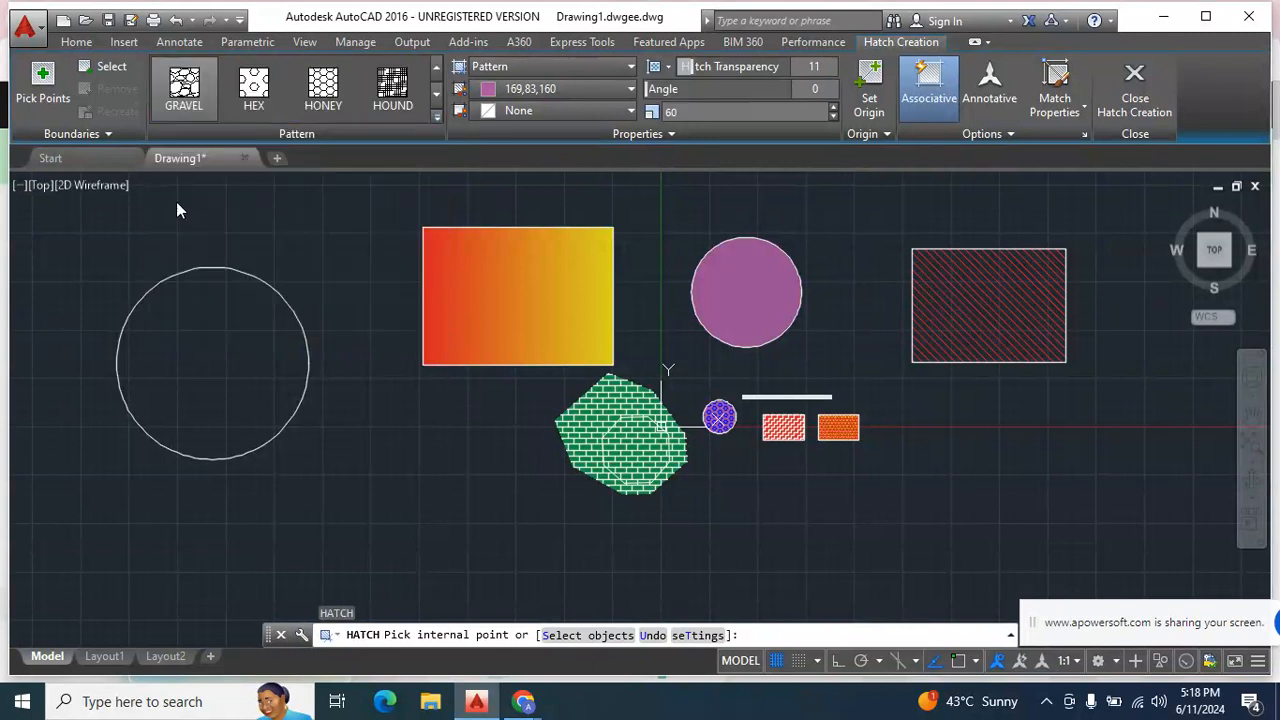
left_click(202, 358)
left_click(202, 352)
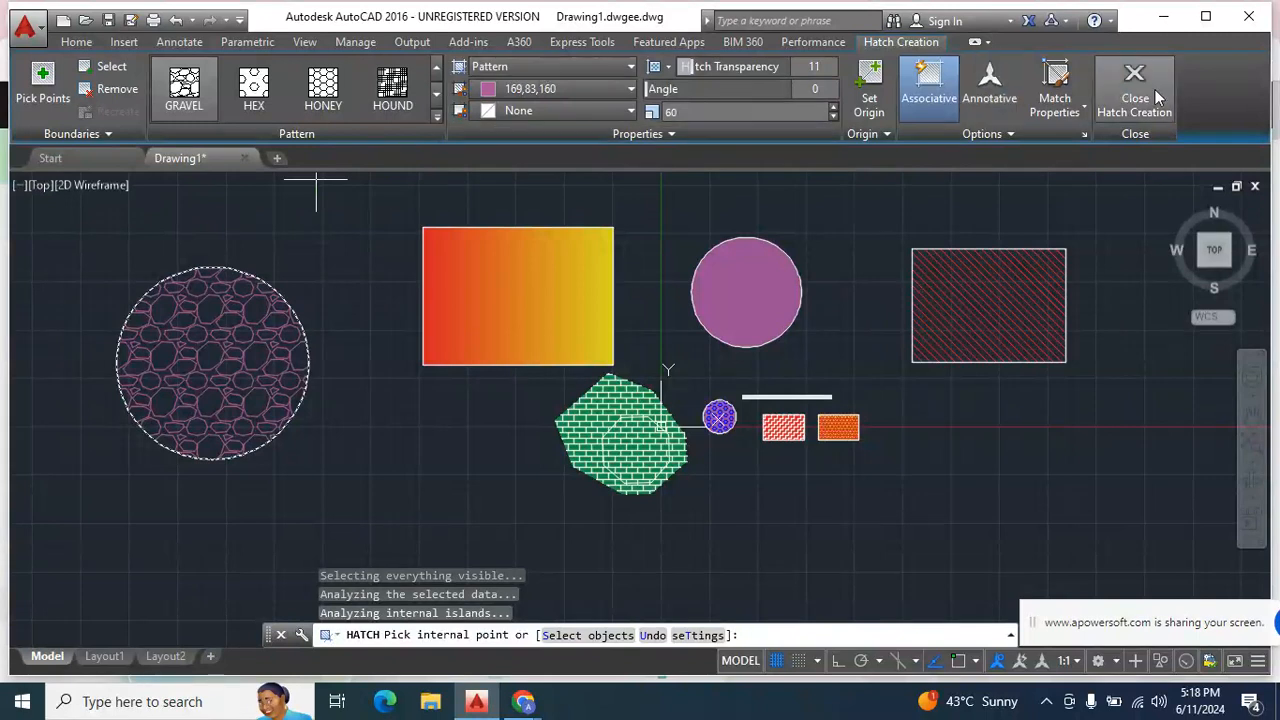
Match the large circle's hatch to the solid purple hatch of the smaller circle and end the hatch command
left_click(1056, 80)
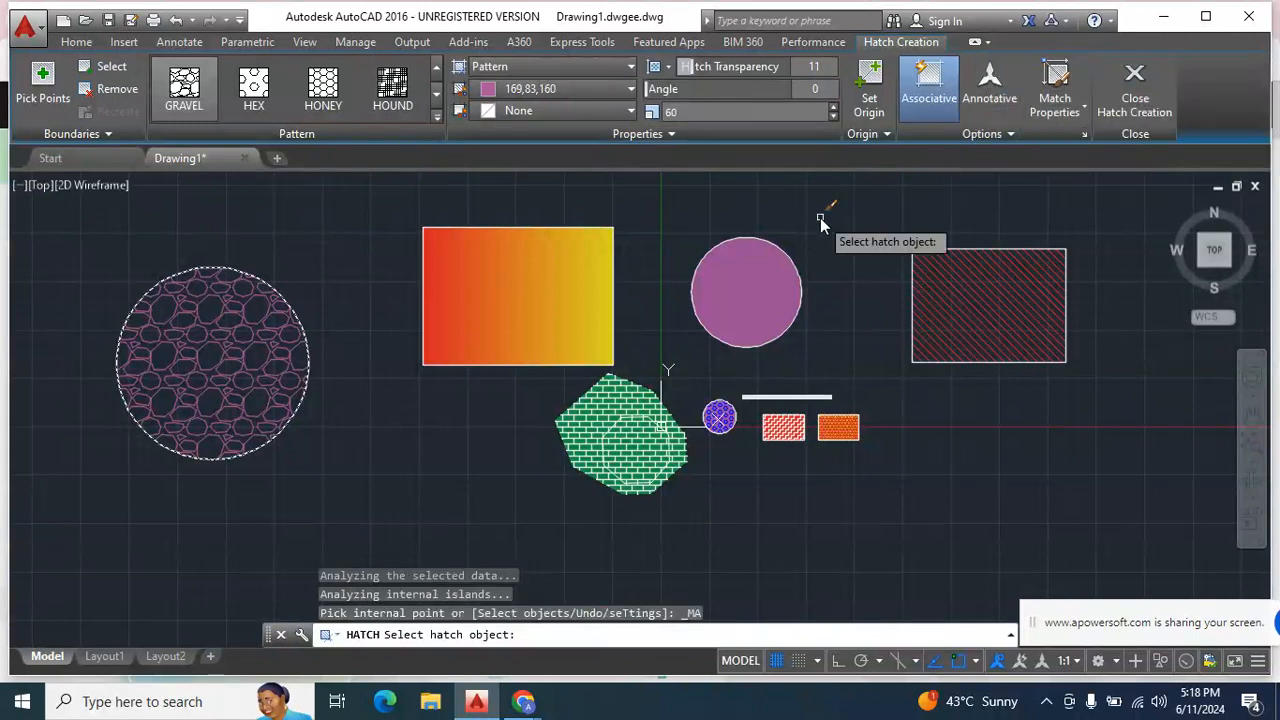
left_click(748, 285)
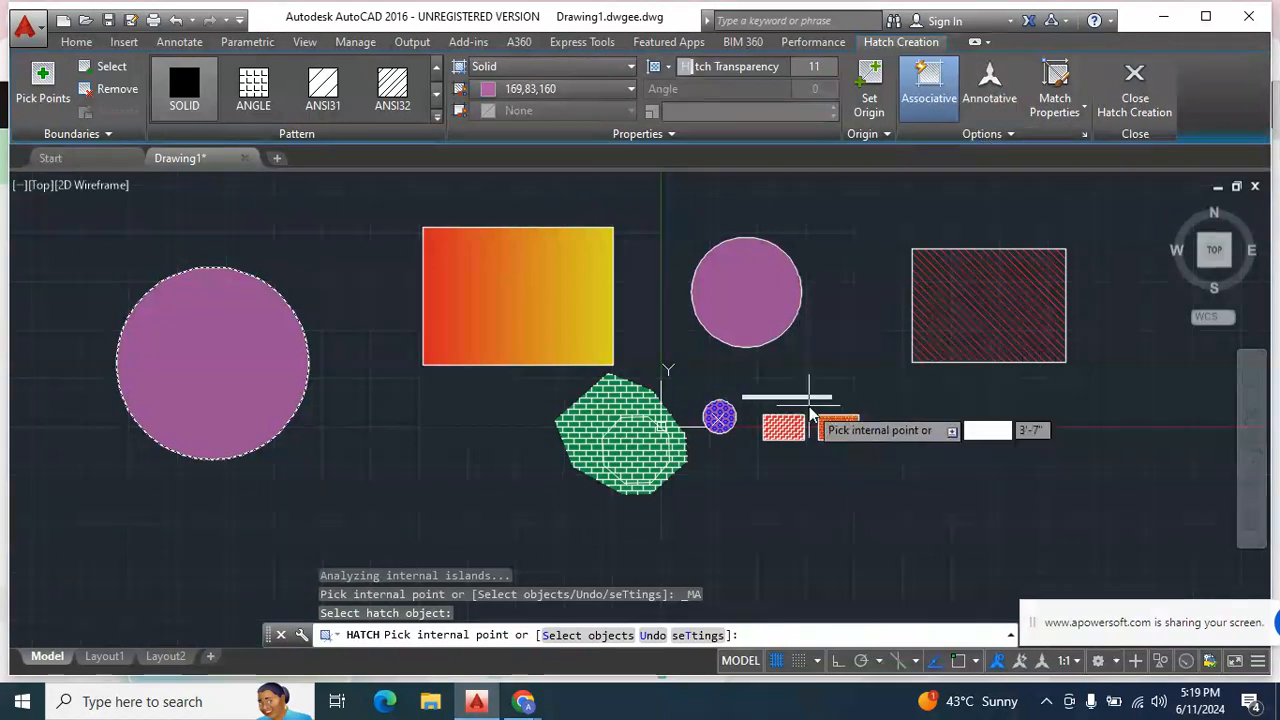
left_click(790, 439)
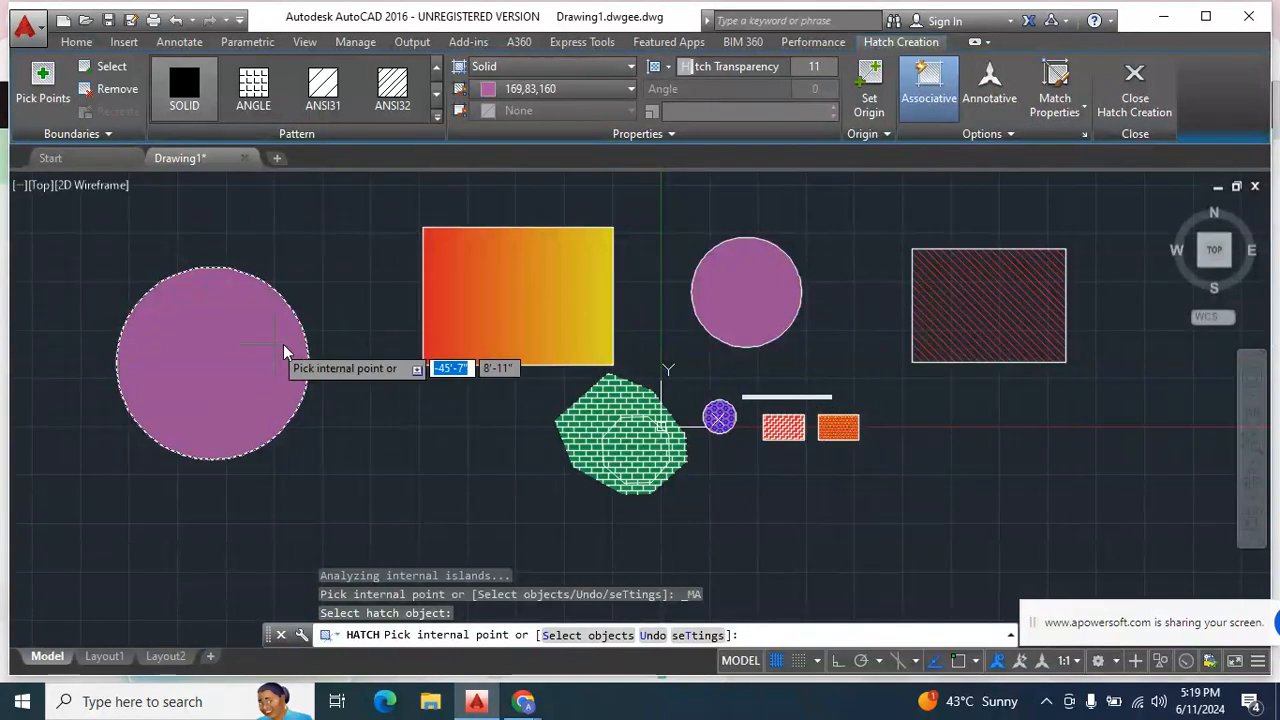
key("Escape")
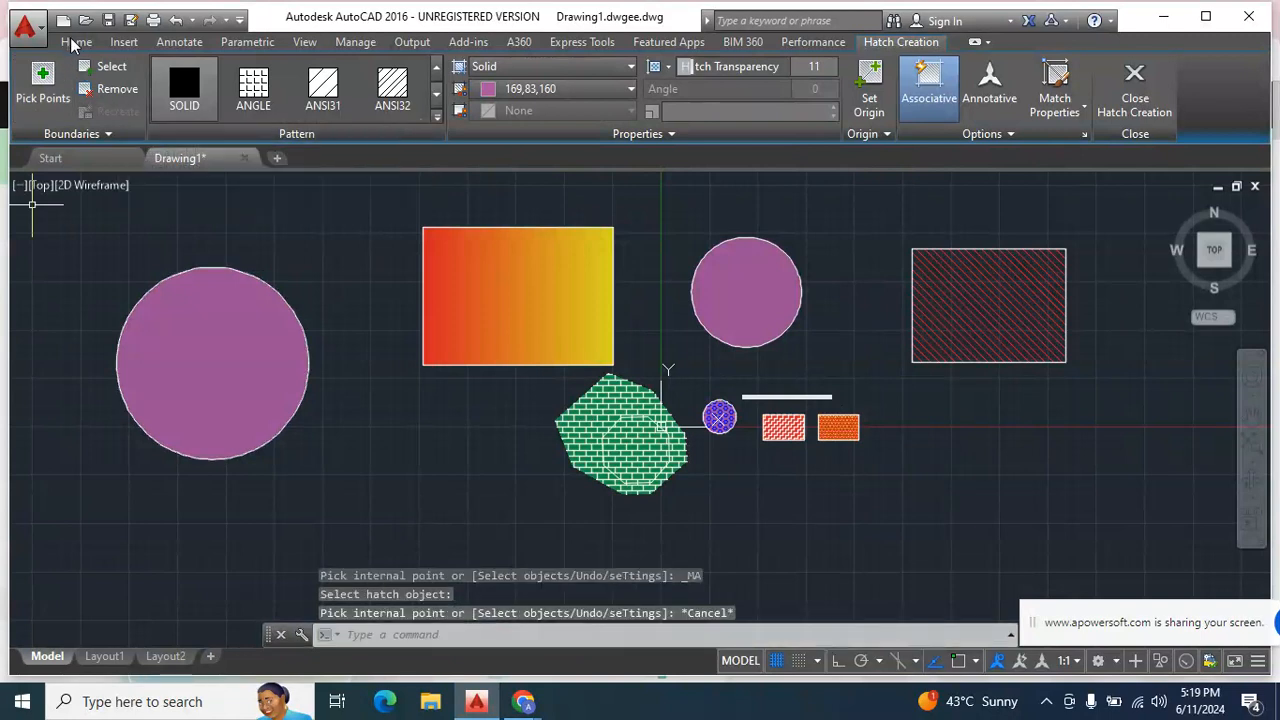
type("h")
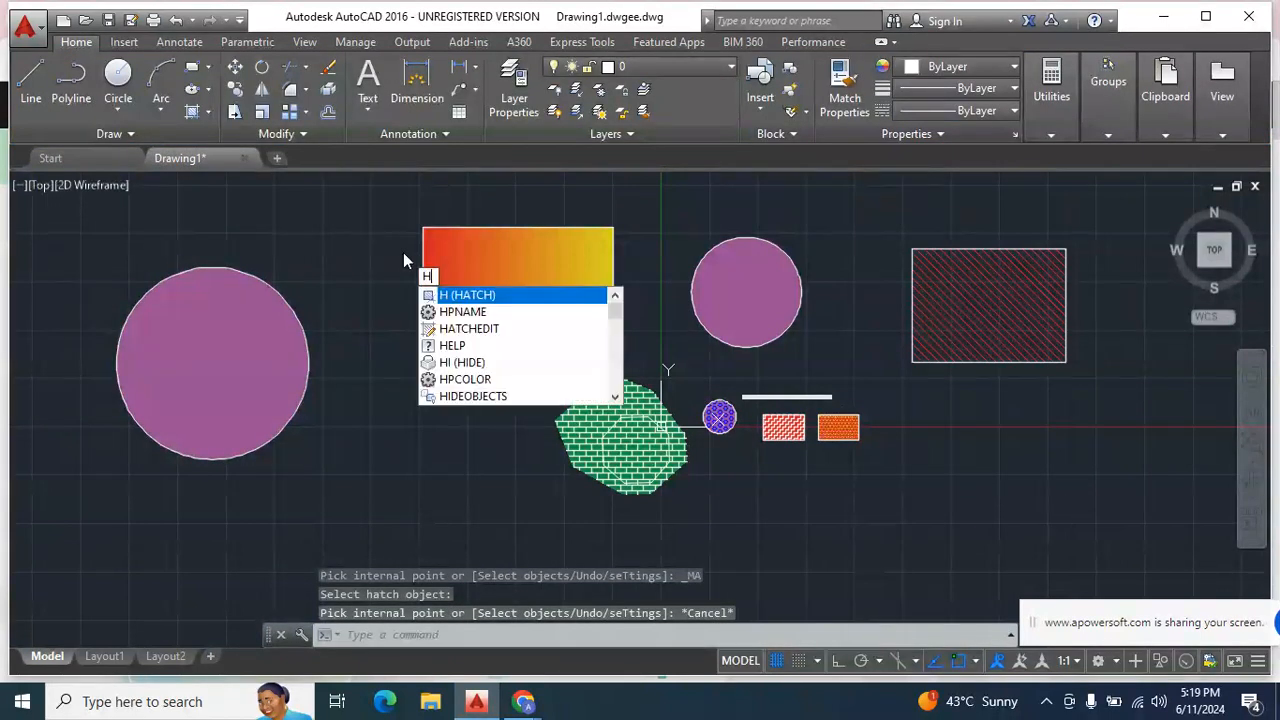
key("Escape")
Draw a wide rectangle in the empty area below the gradient rectangle, to the lower right of the large circle
left_click(208, 68)
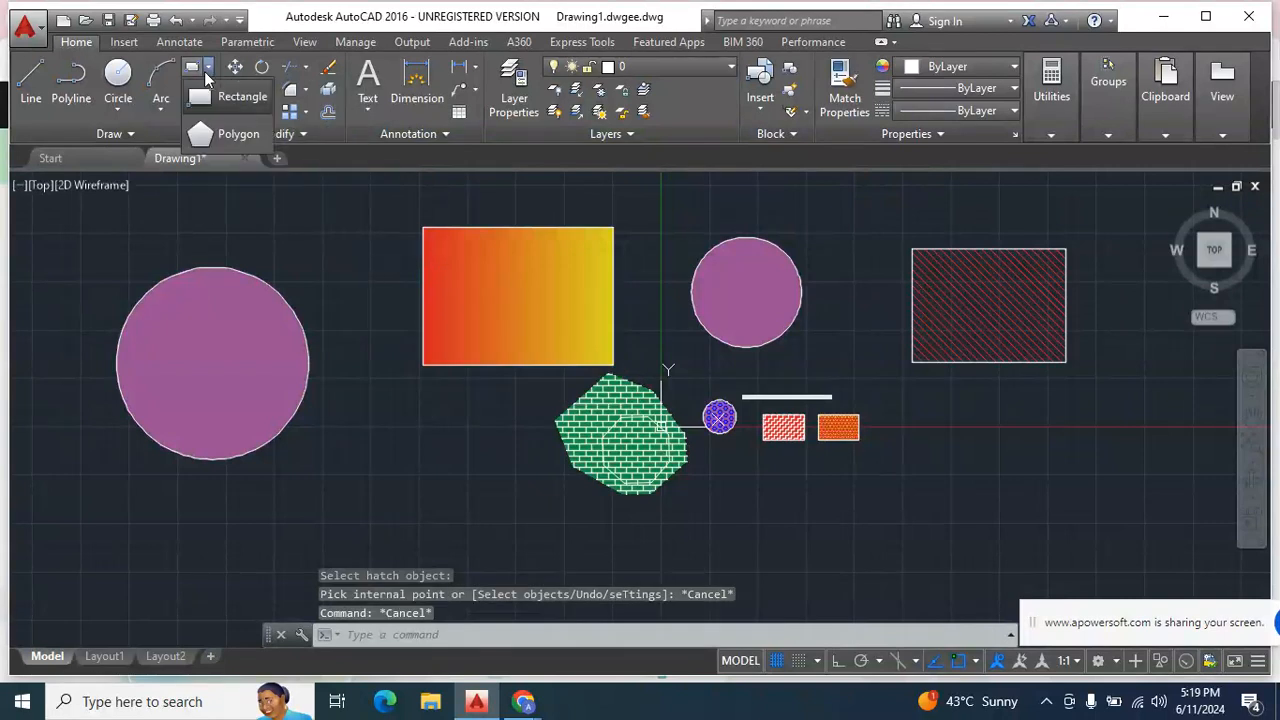
left_click(232, 91)
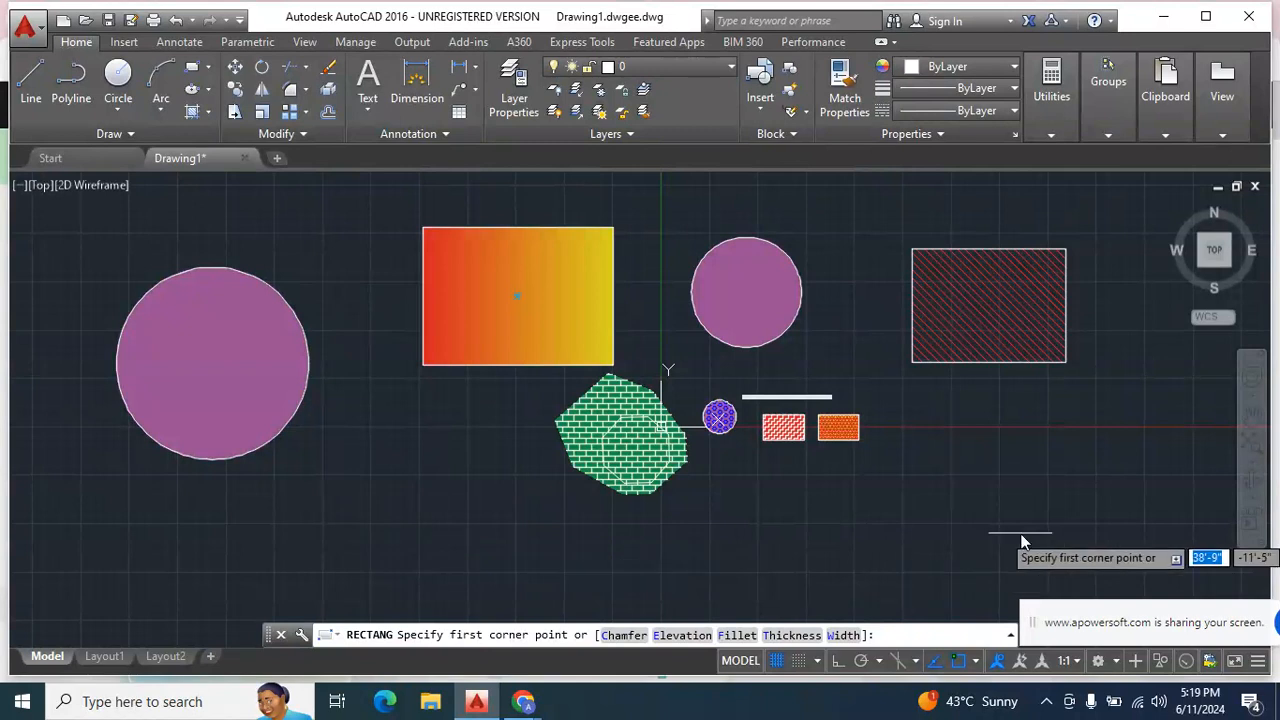
left_click(299, 486)
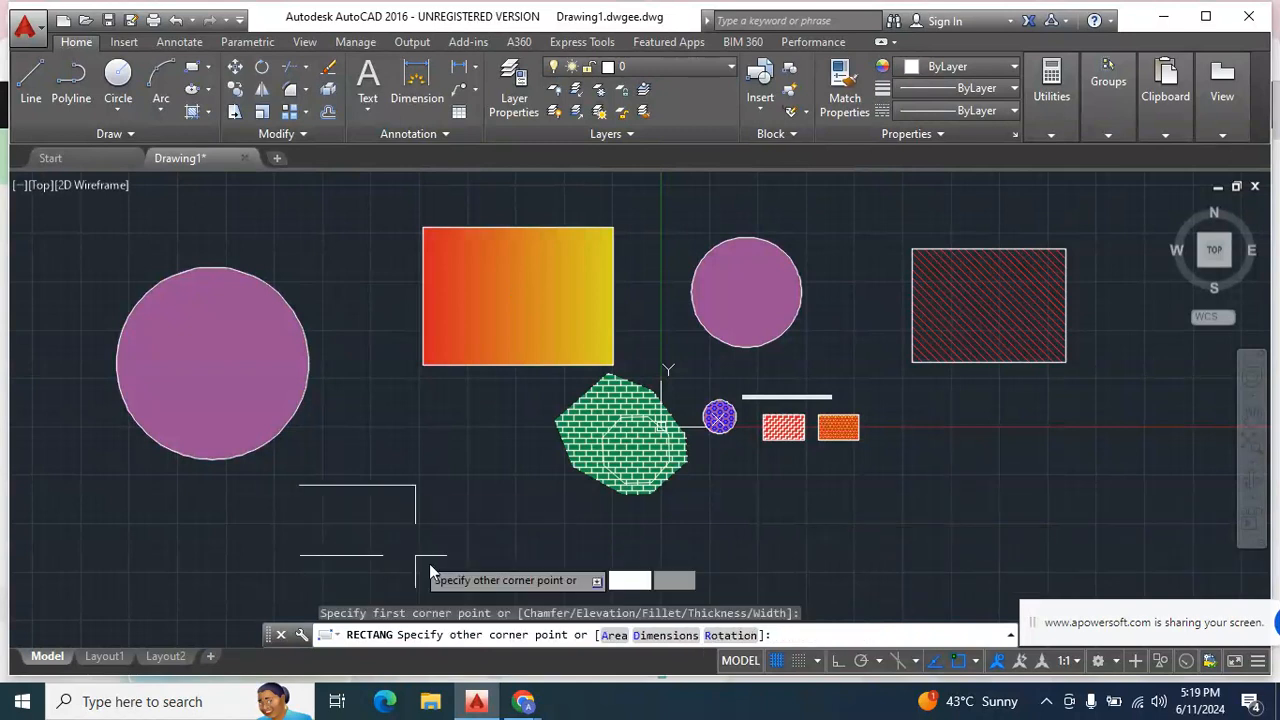
left_click(532, 584)
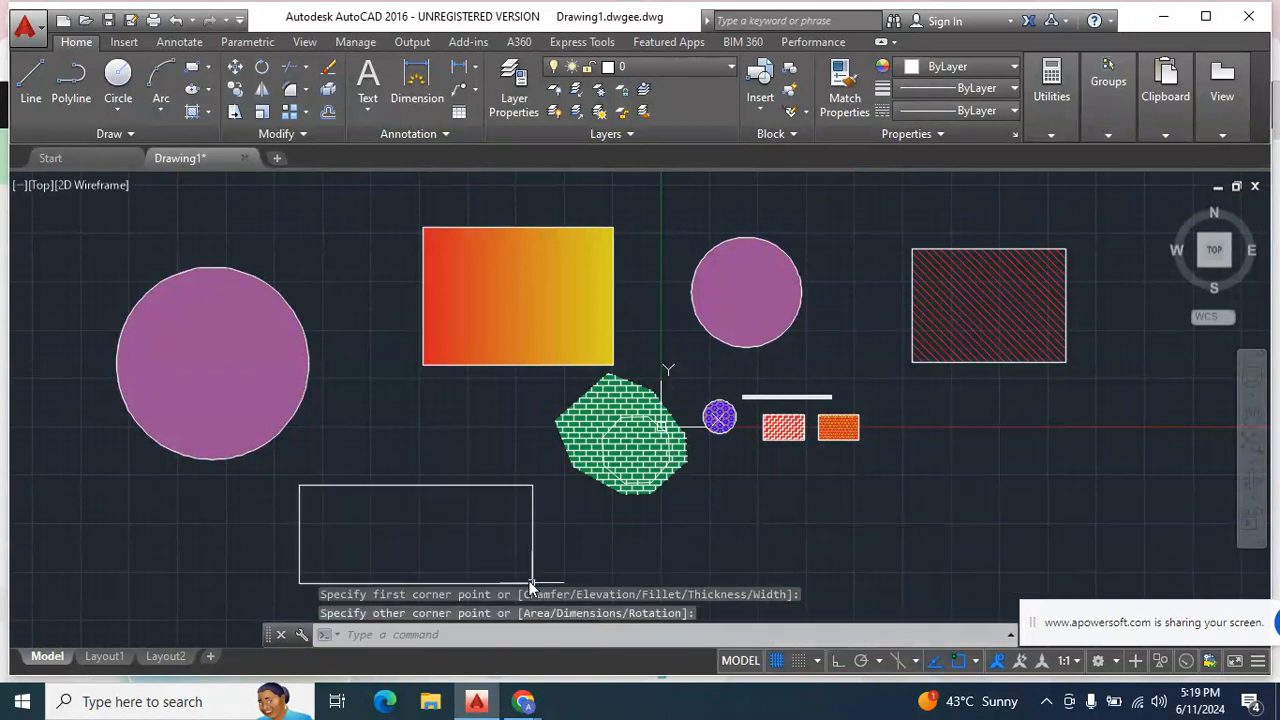
Draw a small, nearly circular ellipse by its center in the middle of the new wide rectangle
left_click(199, 90)
left_click(210, 90)
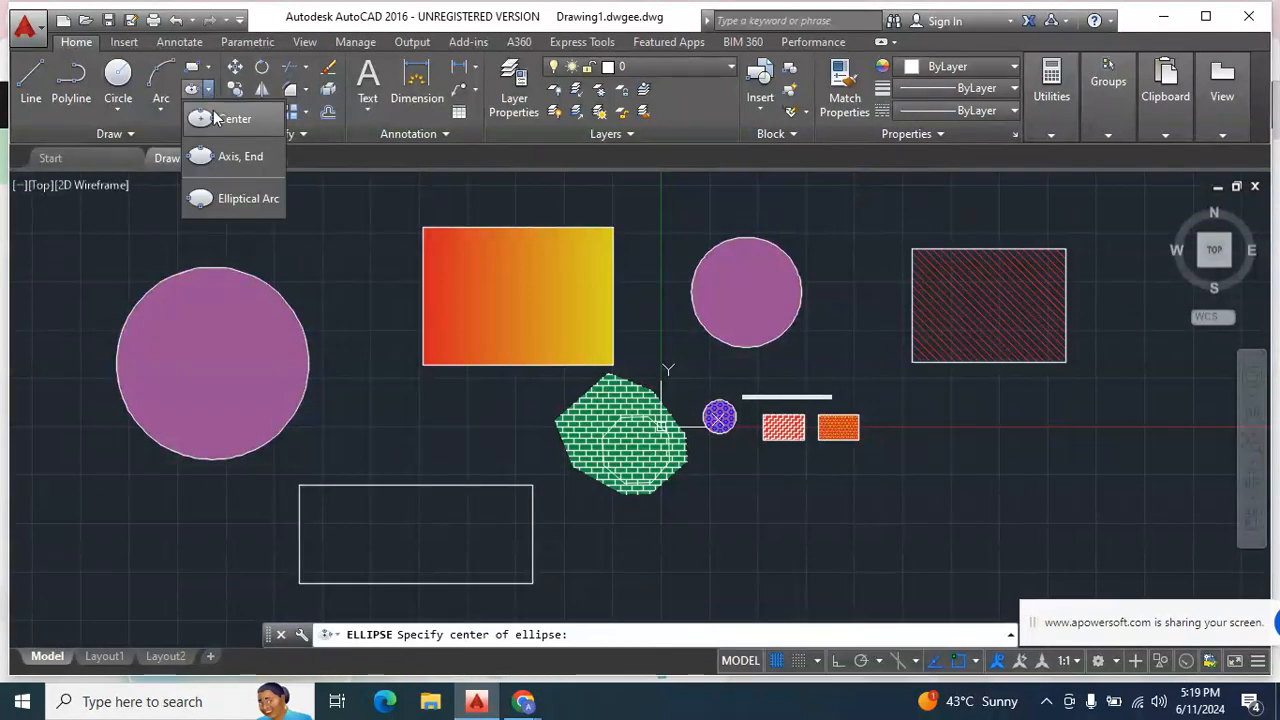
left_click(217, 120)
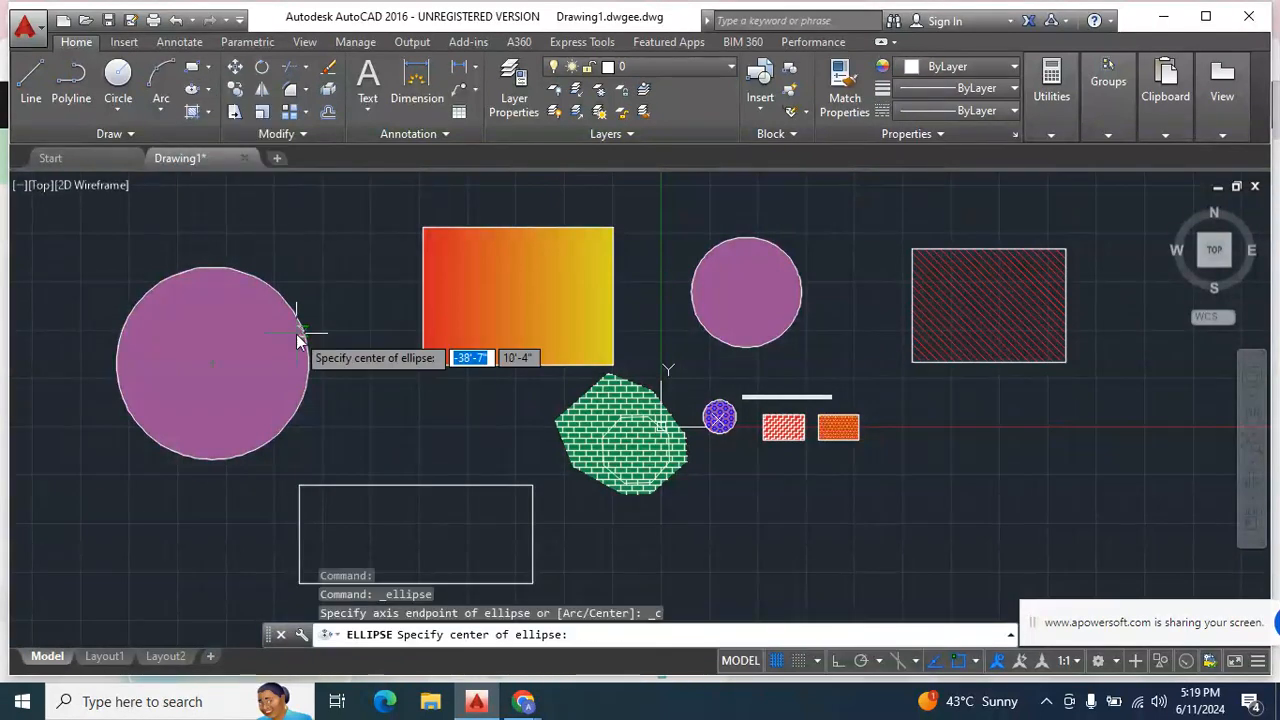
left_click(417, 536)
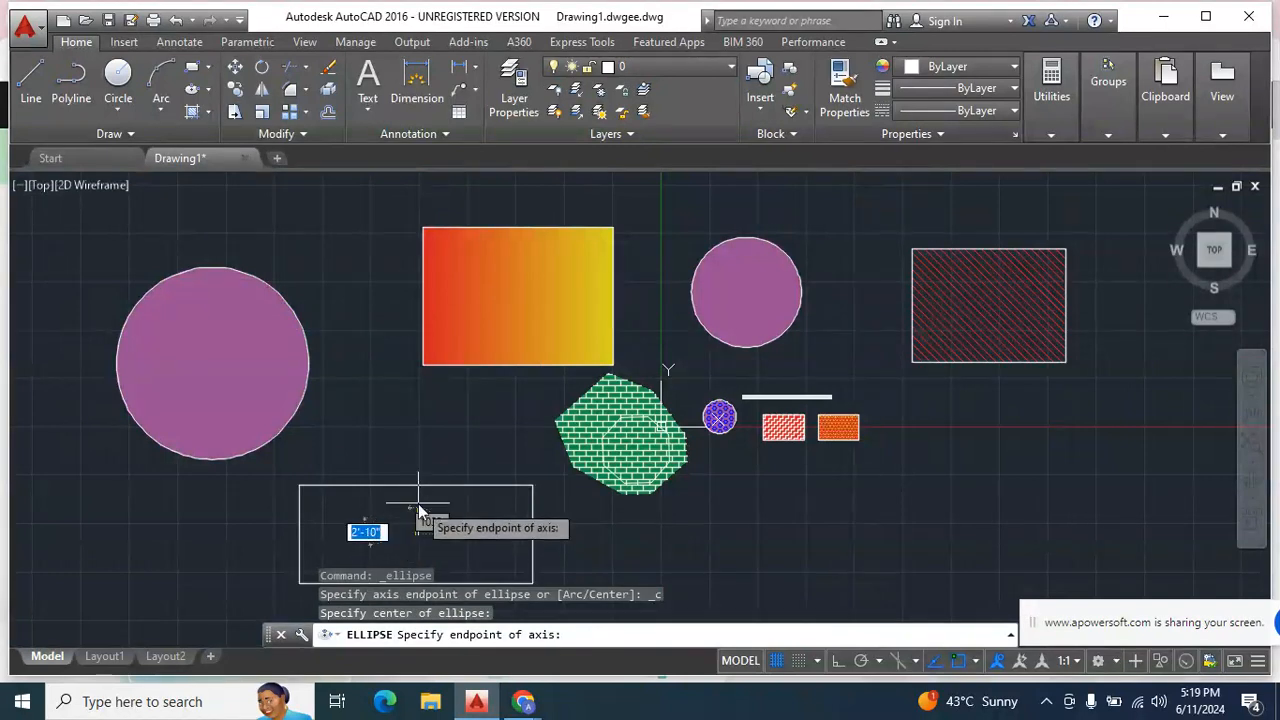
left_click(419, 506)
left_click(418, 503)
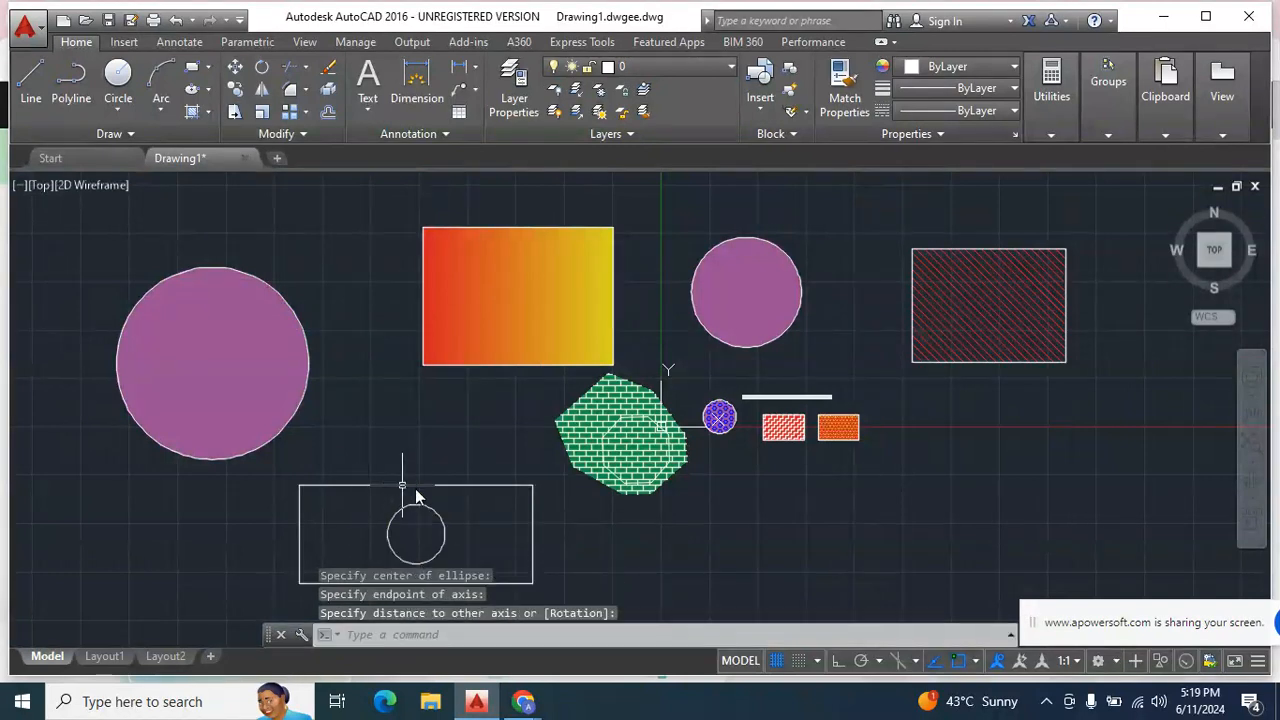
left_click(428, 498)
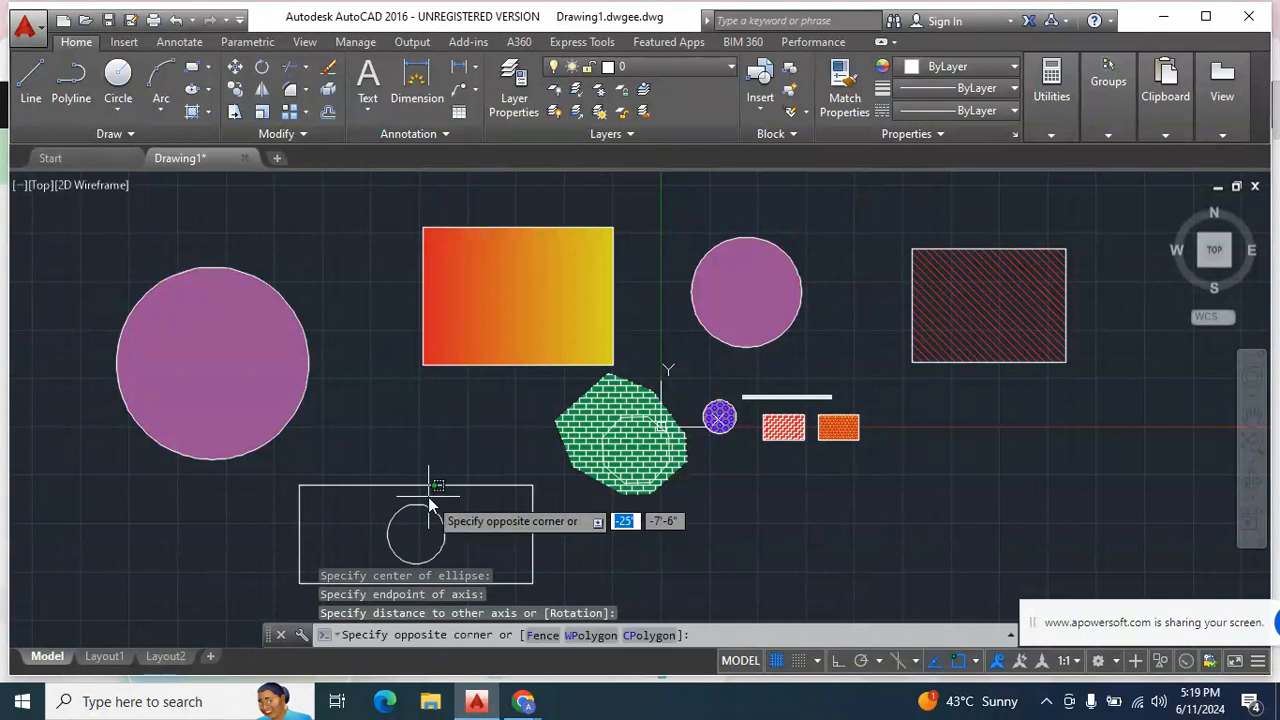
Hatch the area between the wide rectangle and its inner ellipse with the ANGLE pattern
type("h")
key("Return")
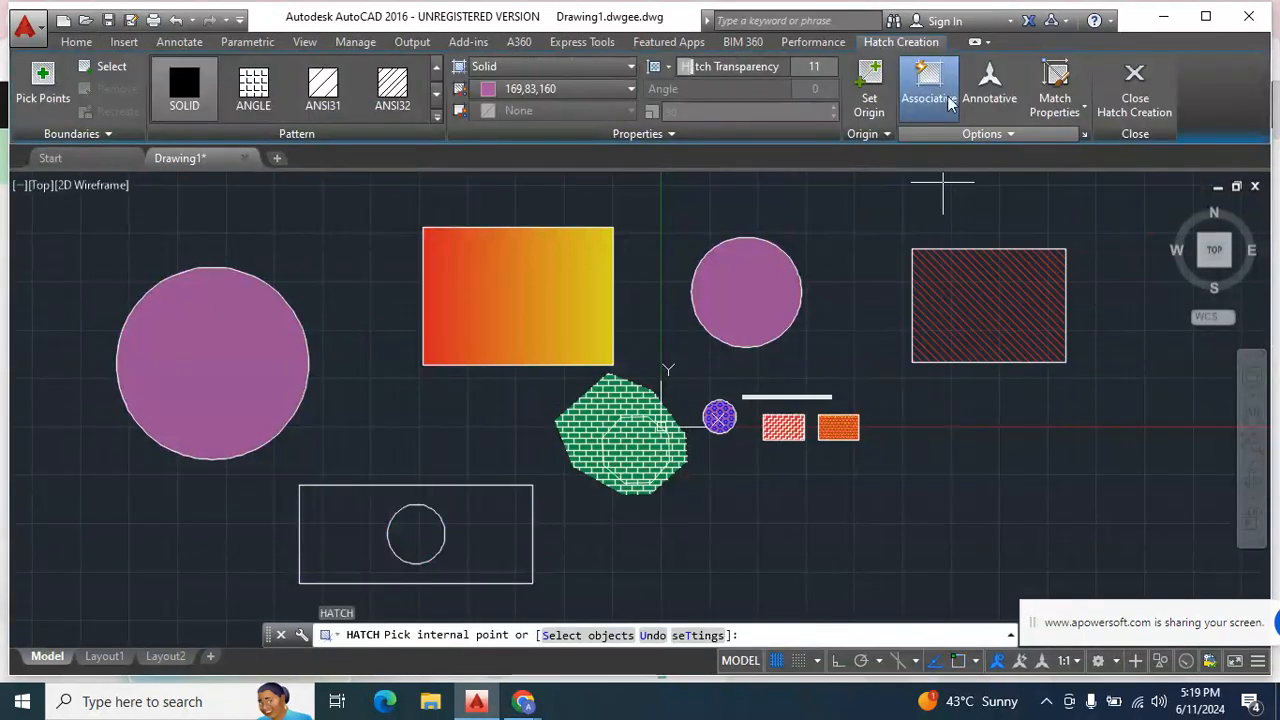
left_click(395, 88)
left_click(253, 88)
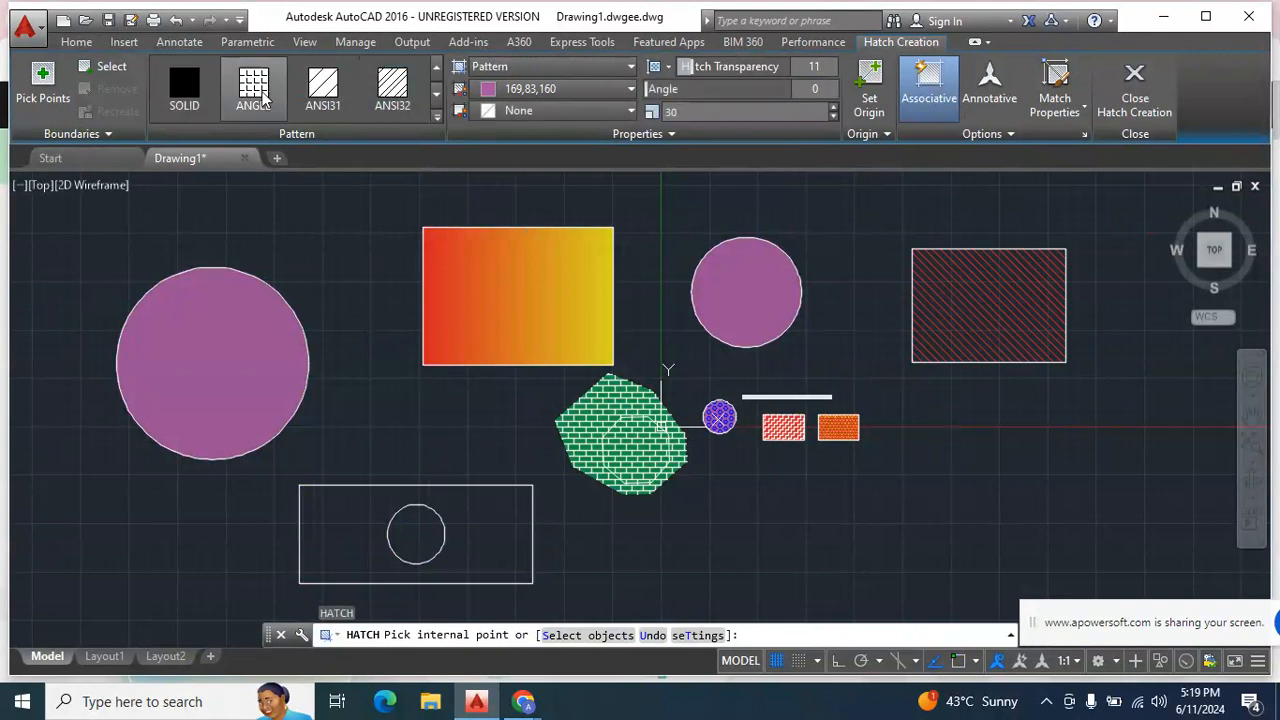
left_click(489, 538)
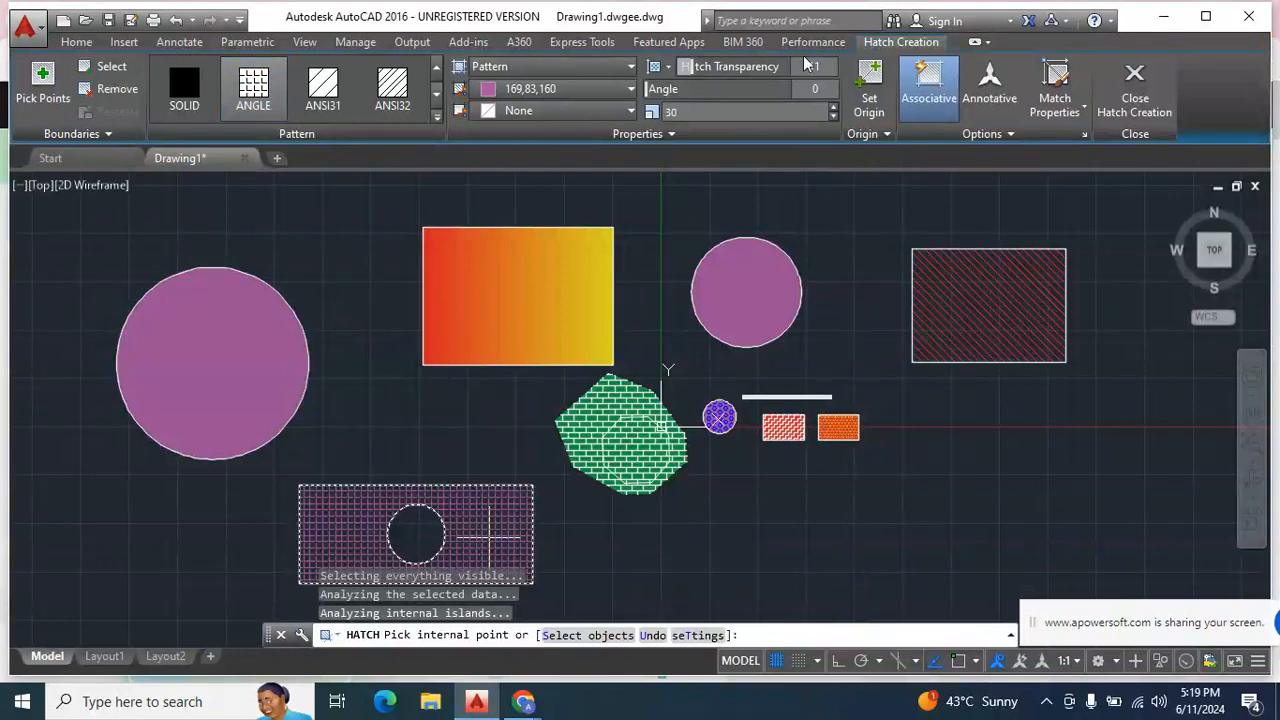
Set the island detection of the wide rectangle's hatch to Normal Island Detection
left_click(1000, 135)
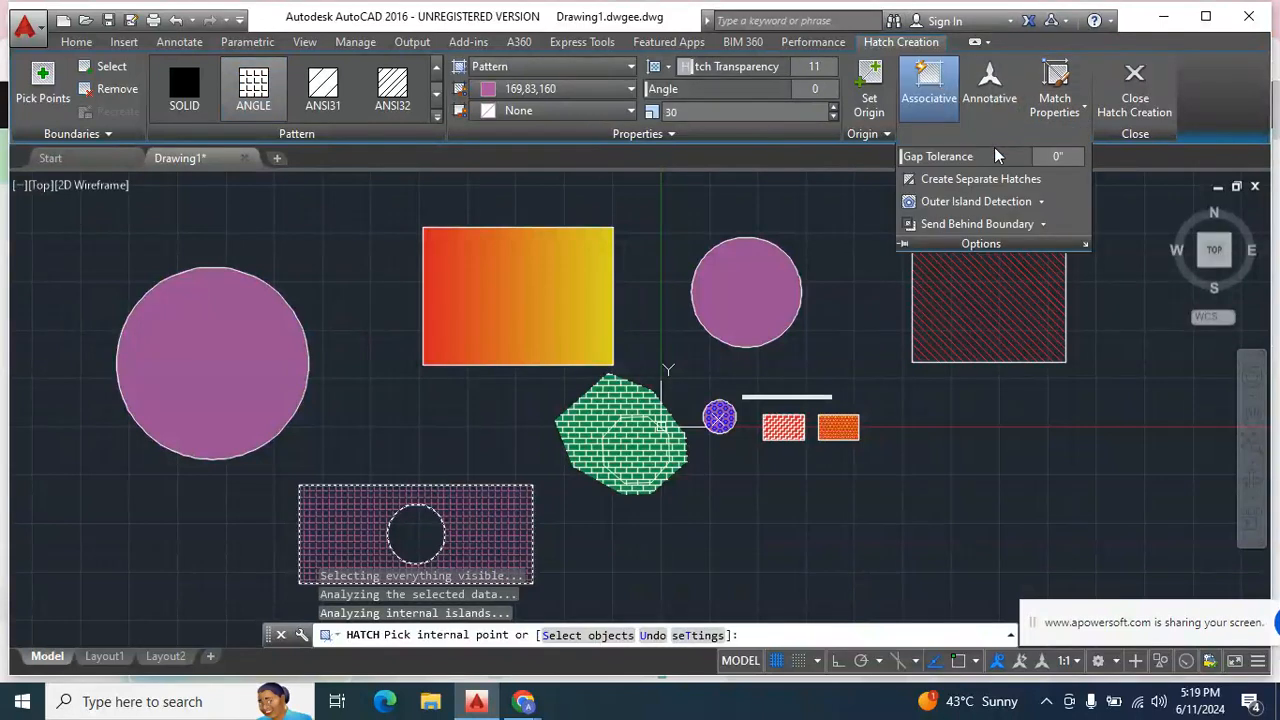
left_click(1043, 202)
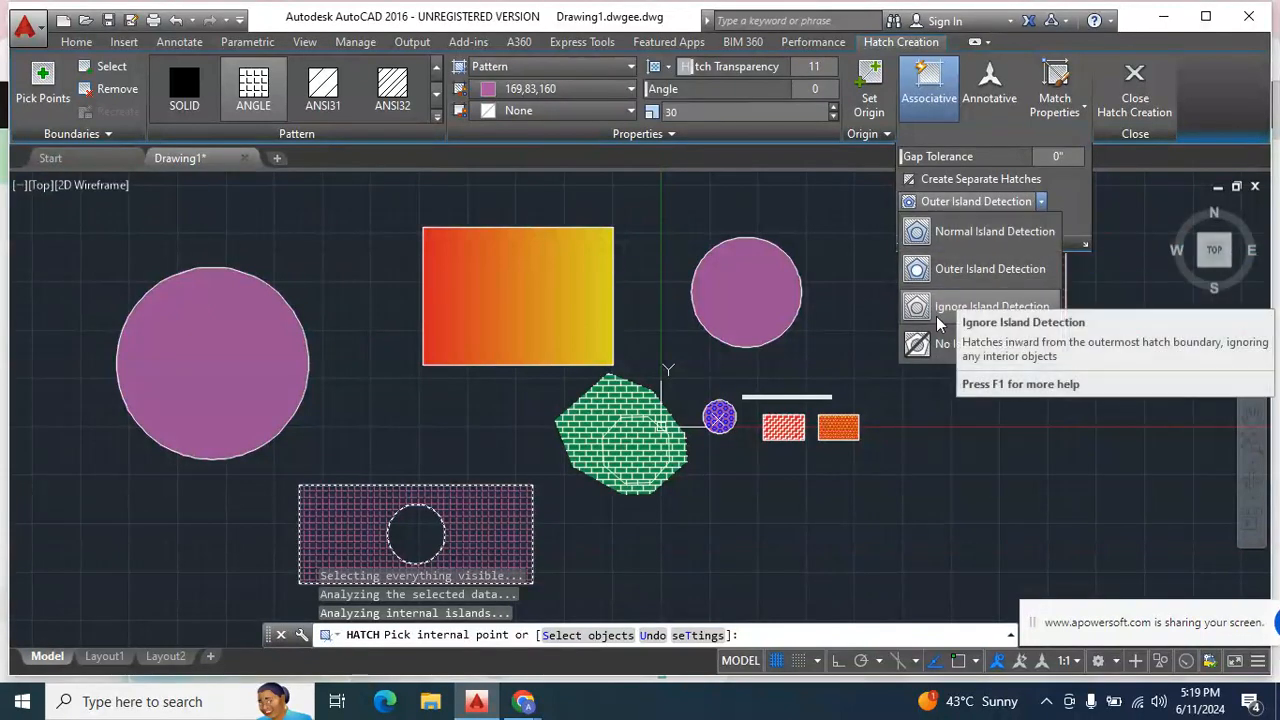
left_click(958, 233)
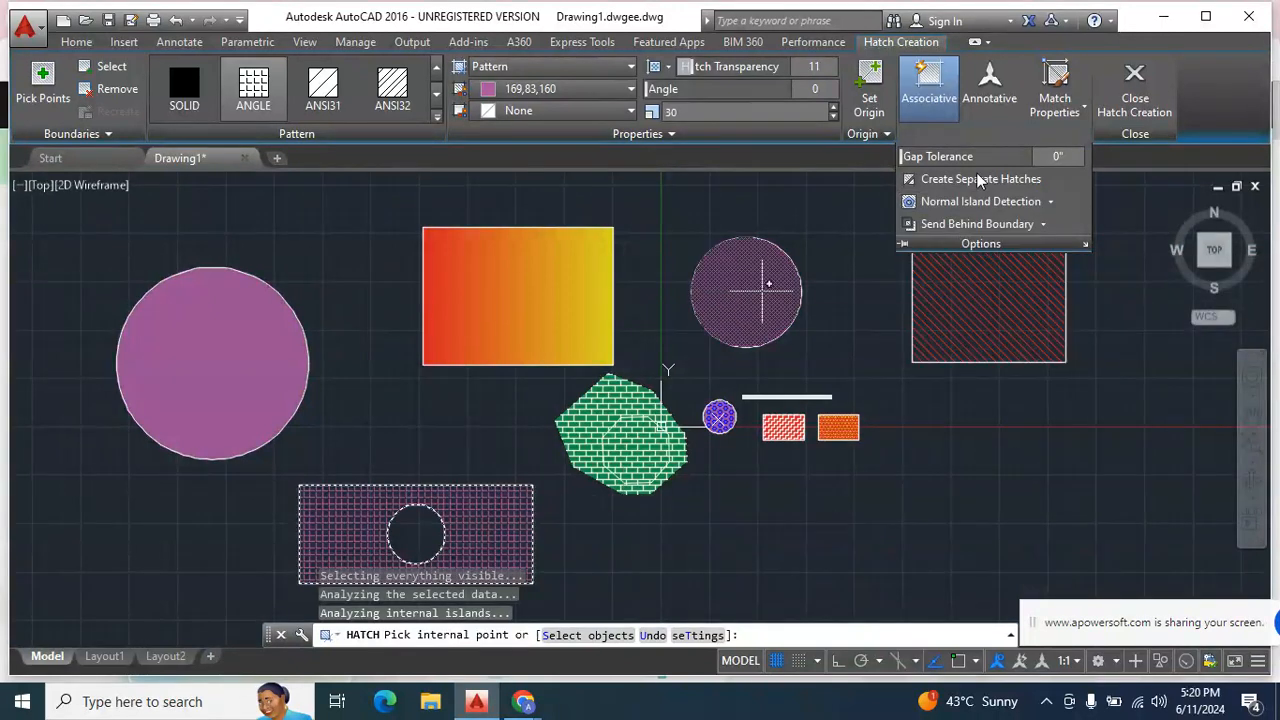
Switch the wide rectangle's hatch to Ignore Island Detection
left_click(1050, 202)
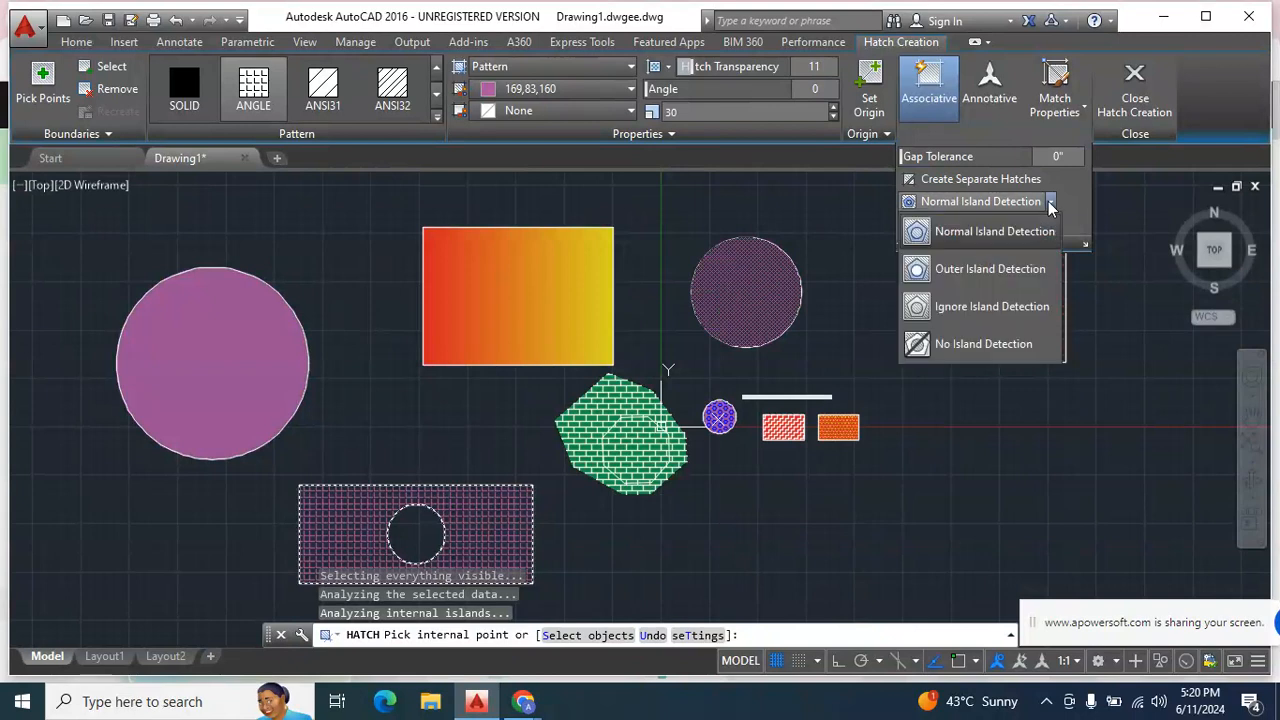
left_click(1050, 202)
left_click(1050, 202)
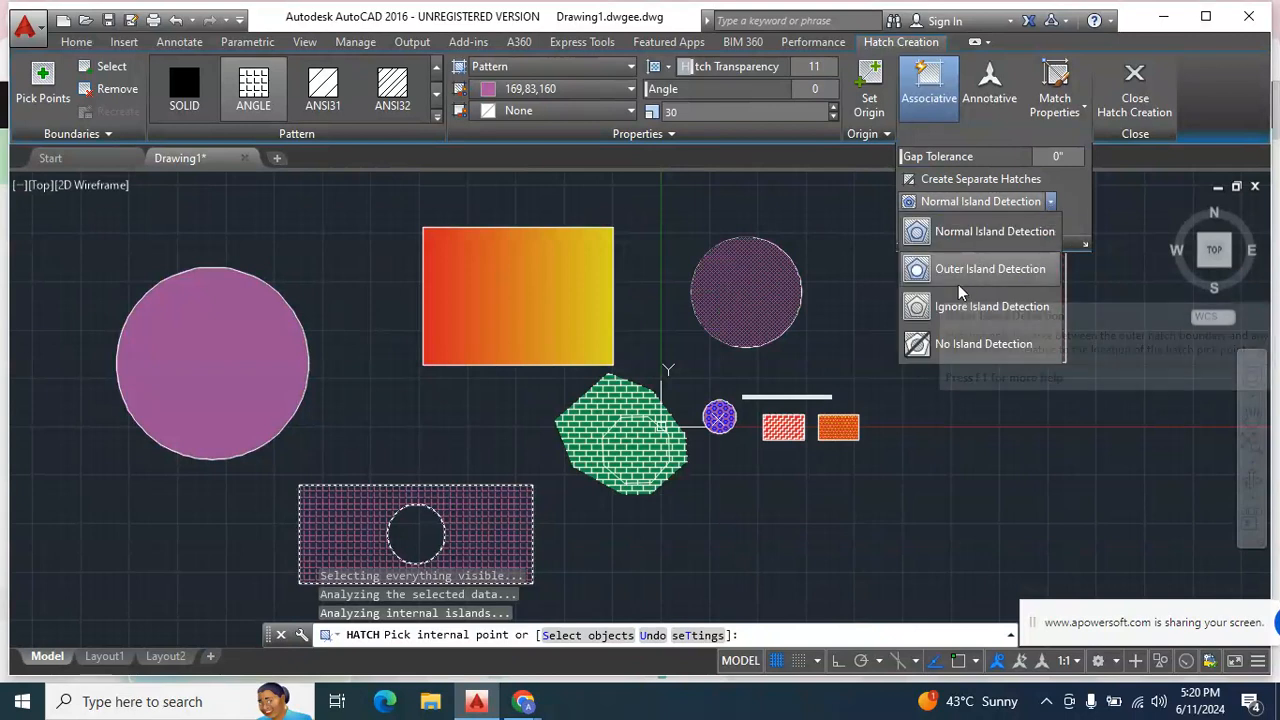
left_click(940, 306)
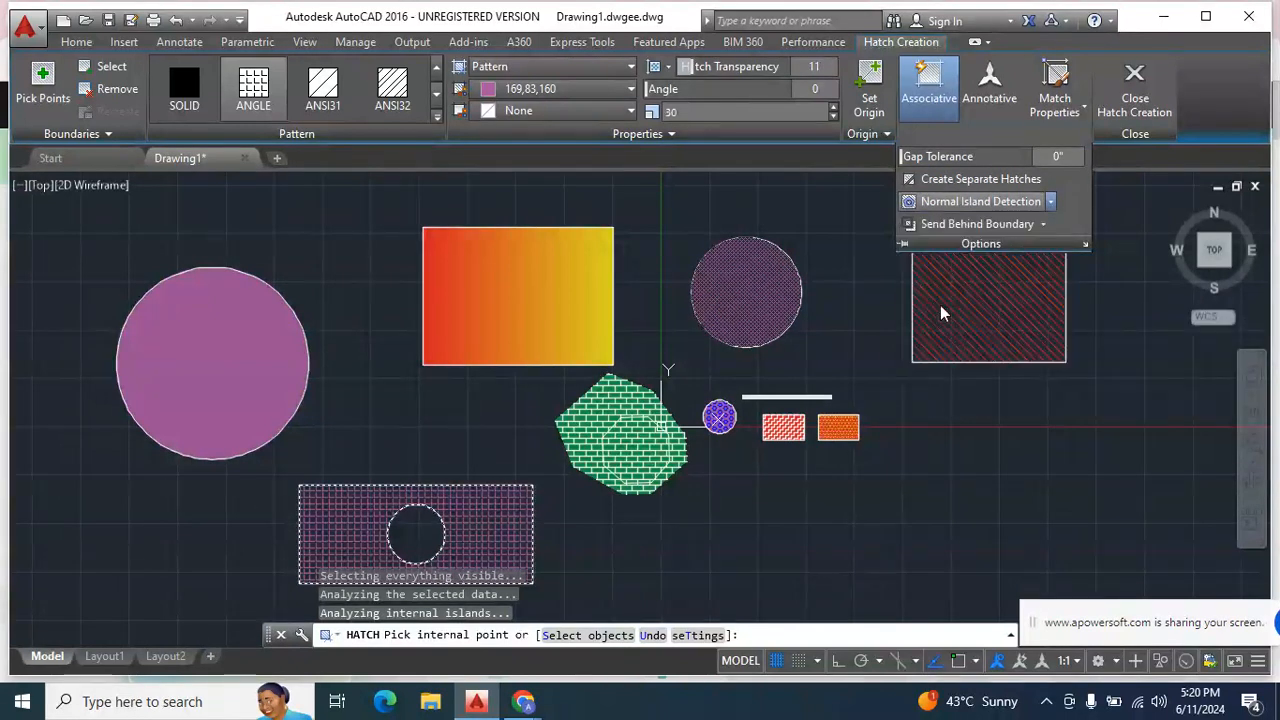
left_click(940, 305)
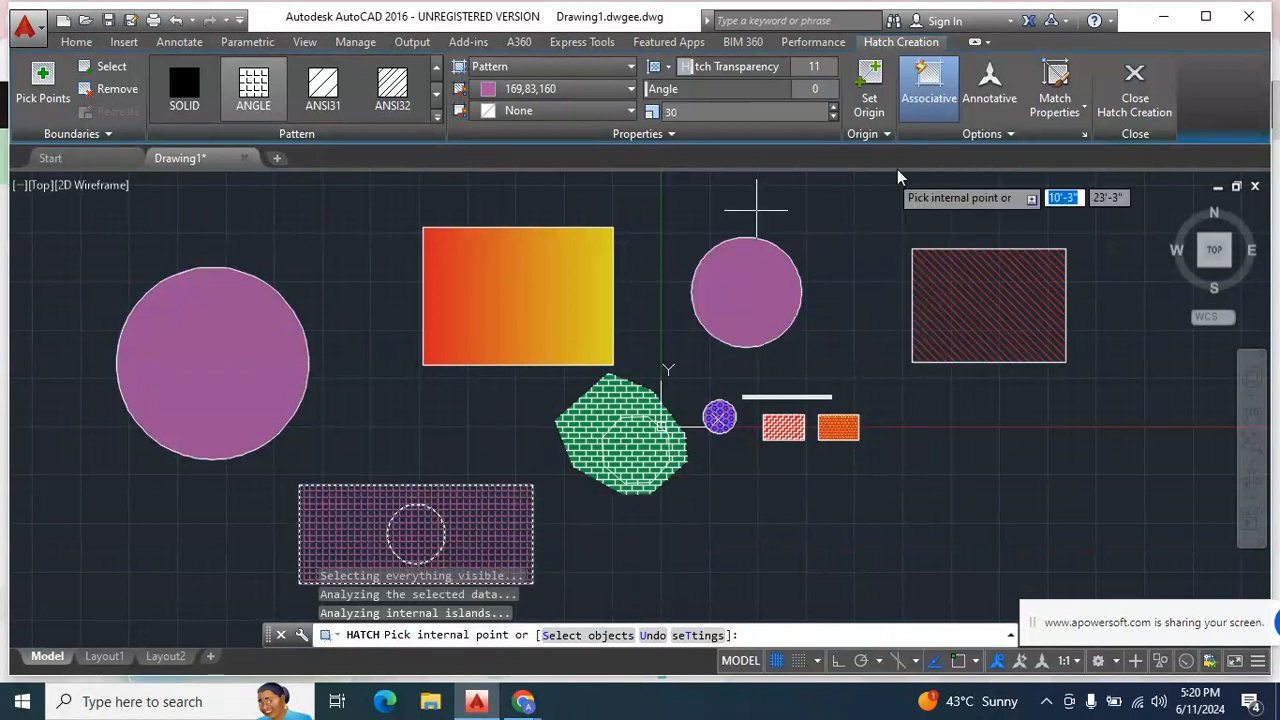
Set the wide rectangle's hatch to Outer Island Detection
left_click(993, 136)
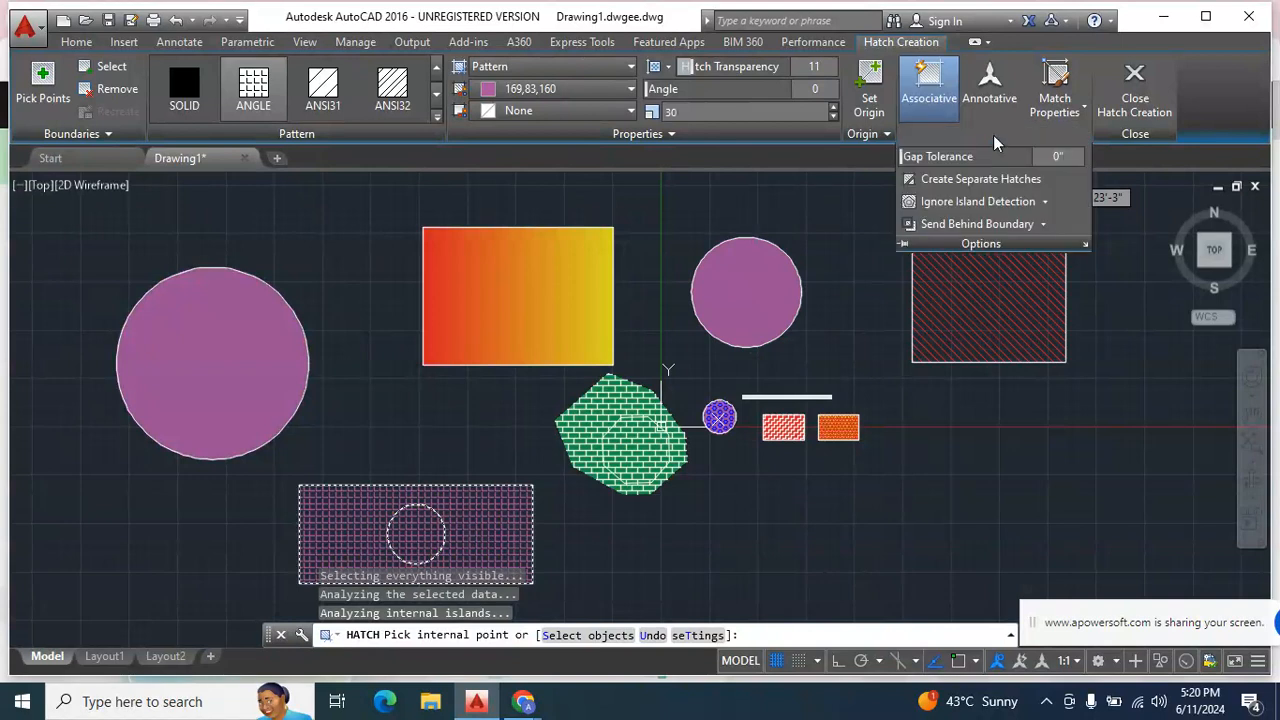
left_click(1045, 202)
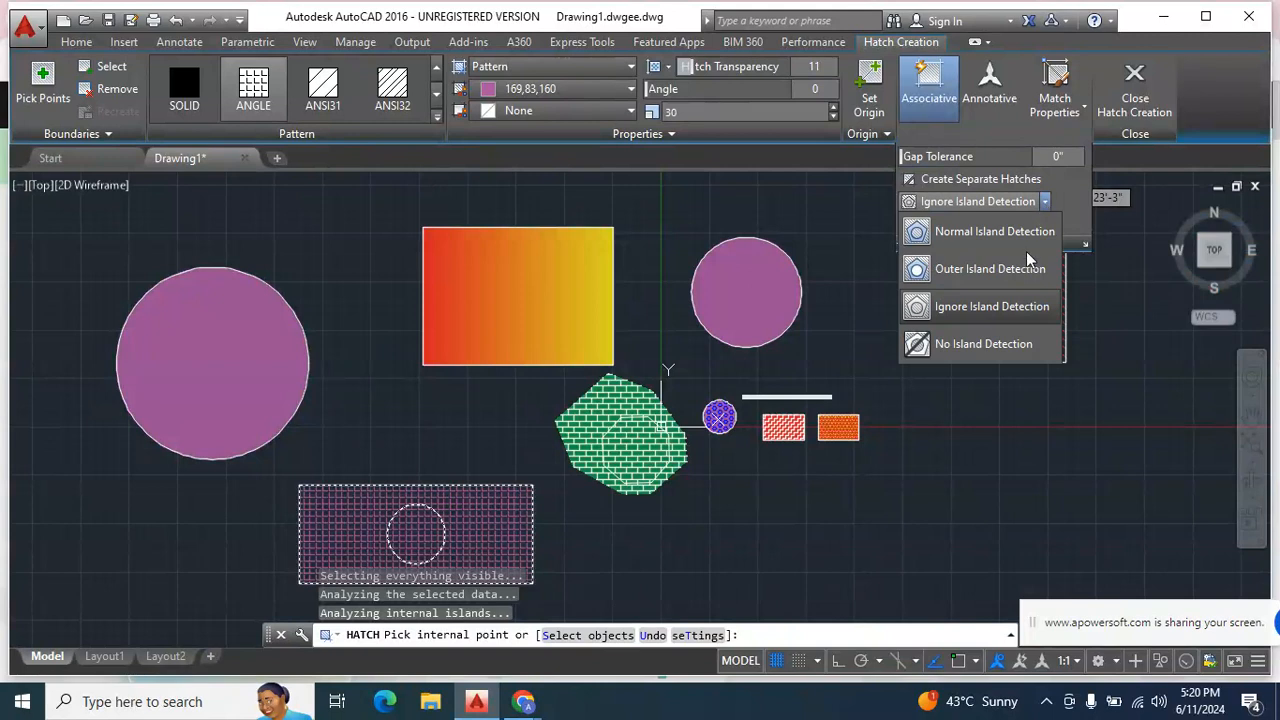
left_click(997, 271)
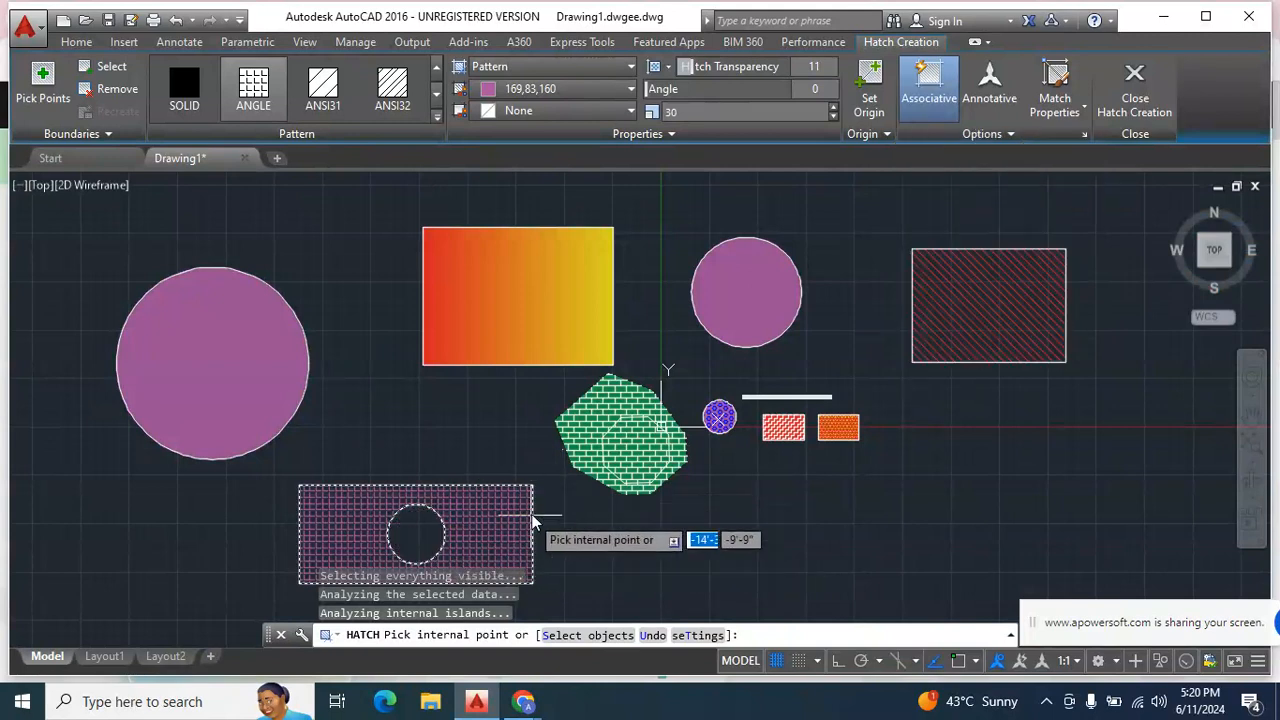
Exit the Hatch command and zoom in on the empty area above the wide rectangle
key("Escape")
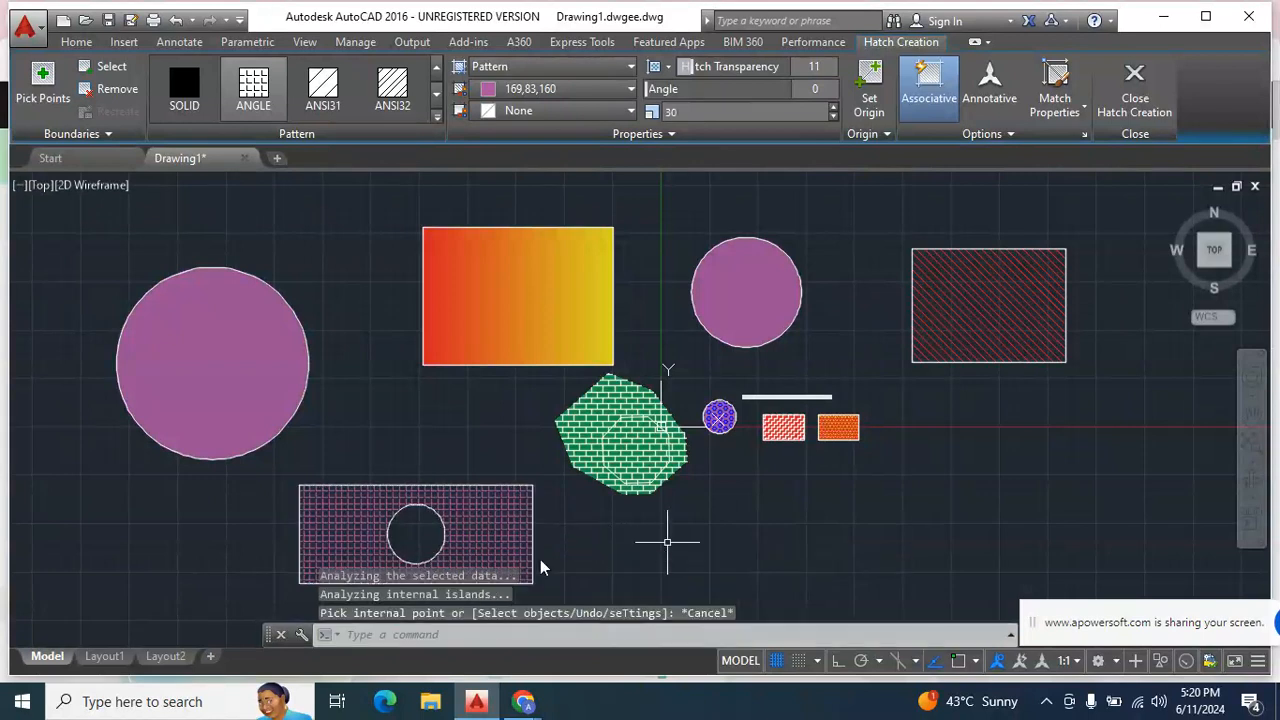
scroll(357, 450, "up", 2)
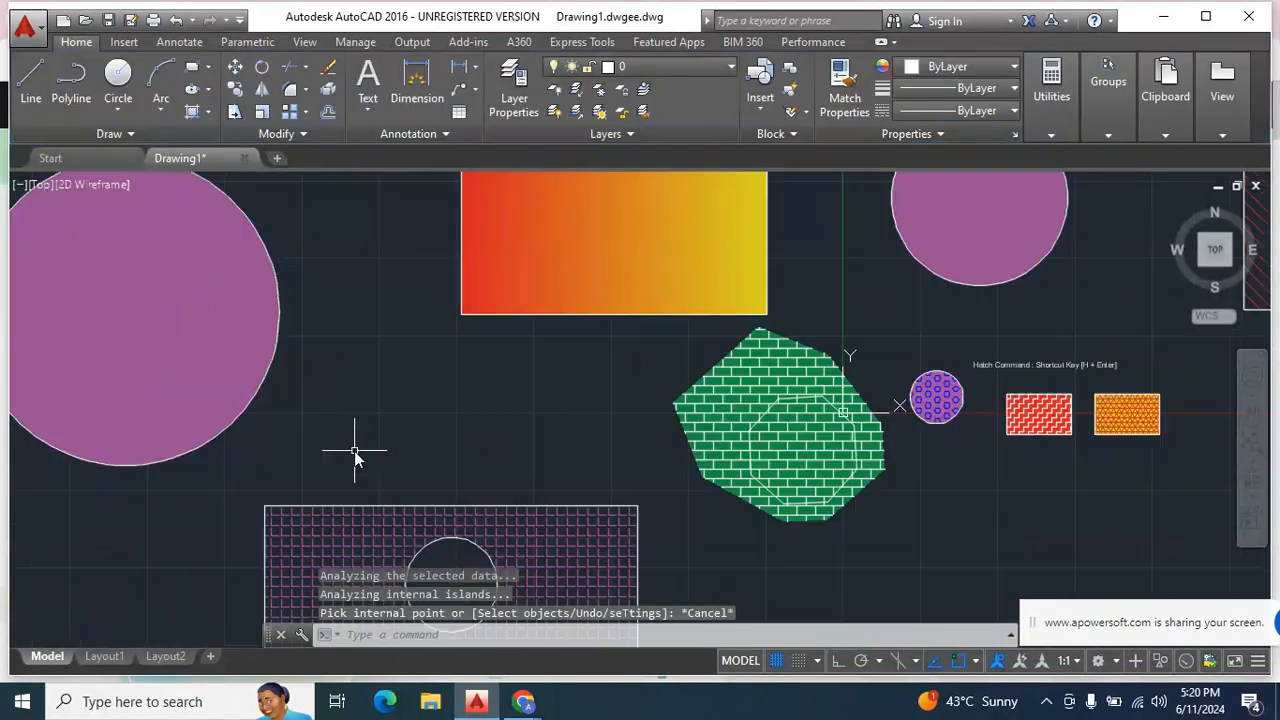
scroll(357, 452, "up", 2)
scroll(357, 452, "up", 4)
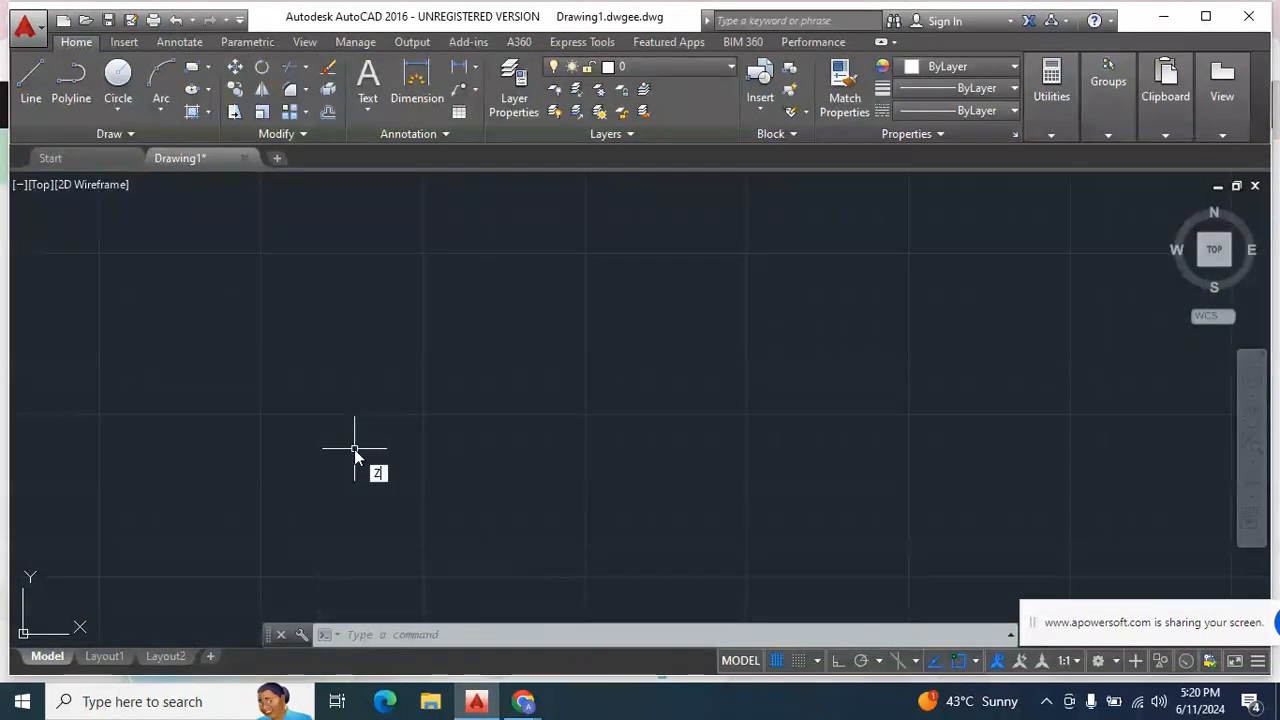
Zoom out in real time with the Zoom command to bring the hatched shapes back into view
type("z")
key("Return")
key("Return")
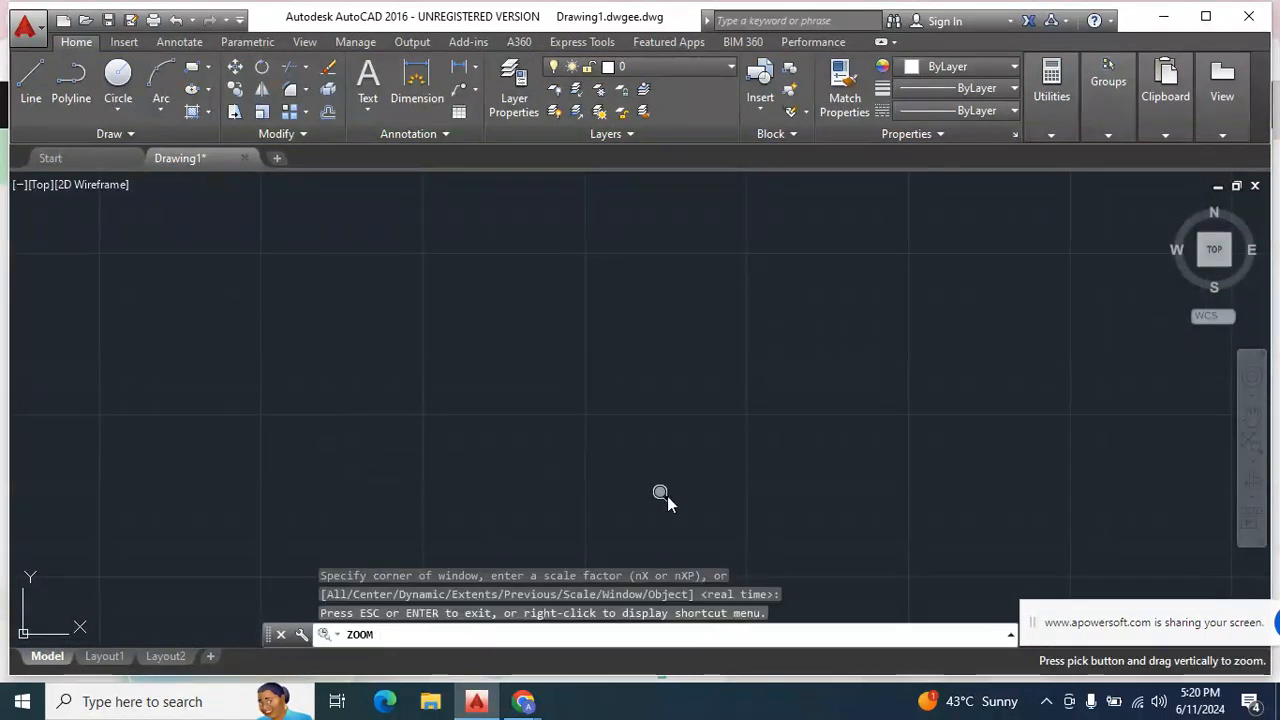
left_click_drag(458, 449, 828, 541)
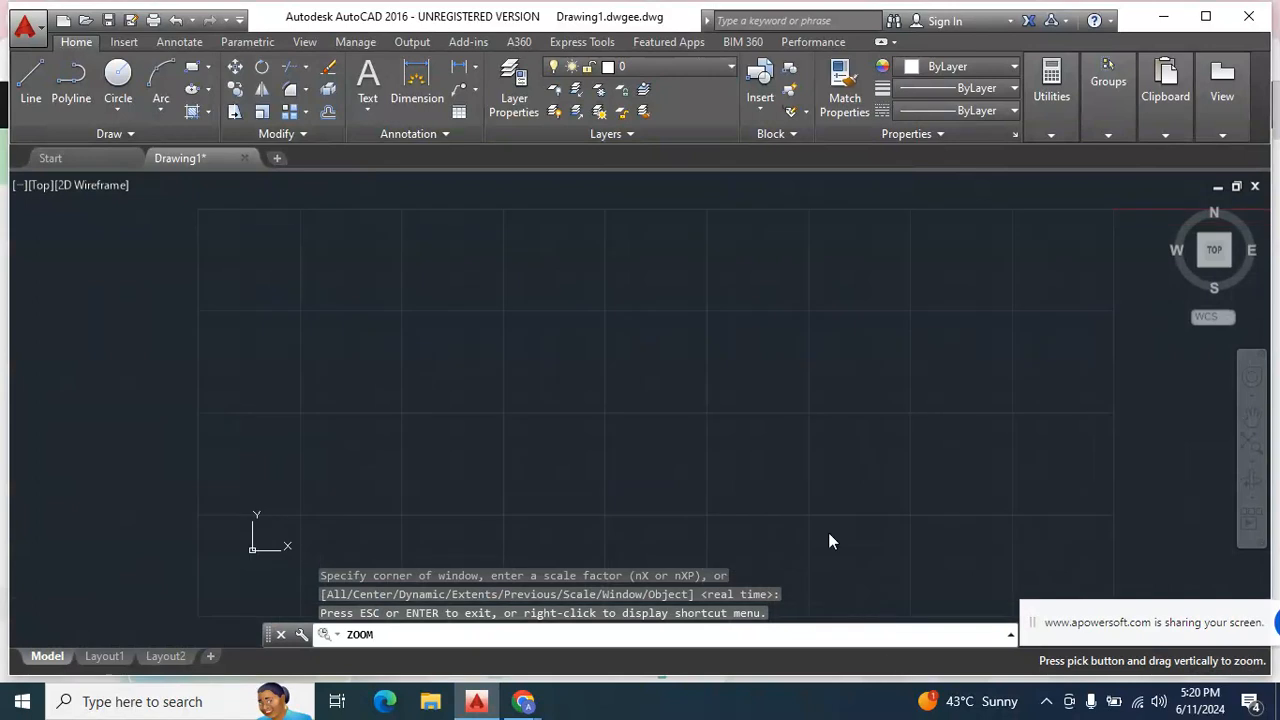
left_click_drag(531, 309, 709, 454)
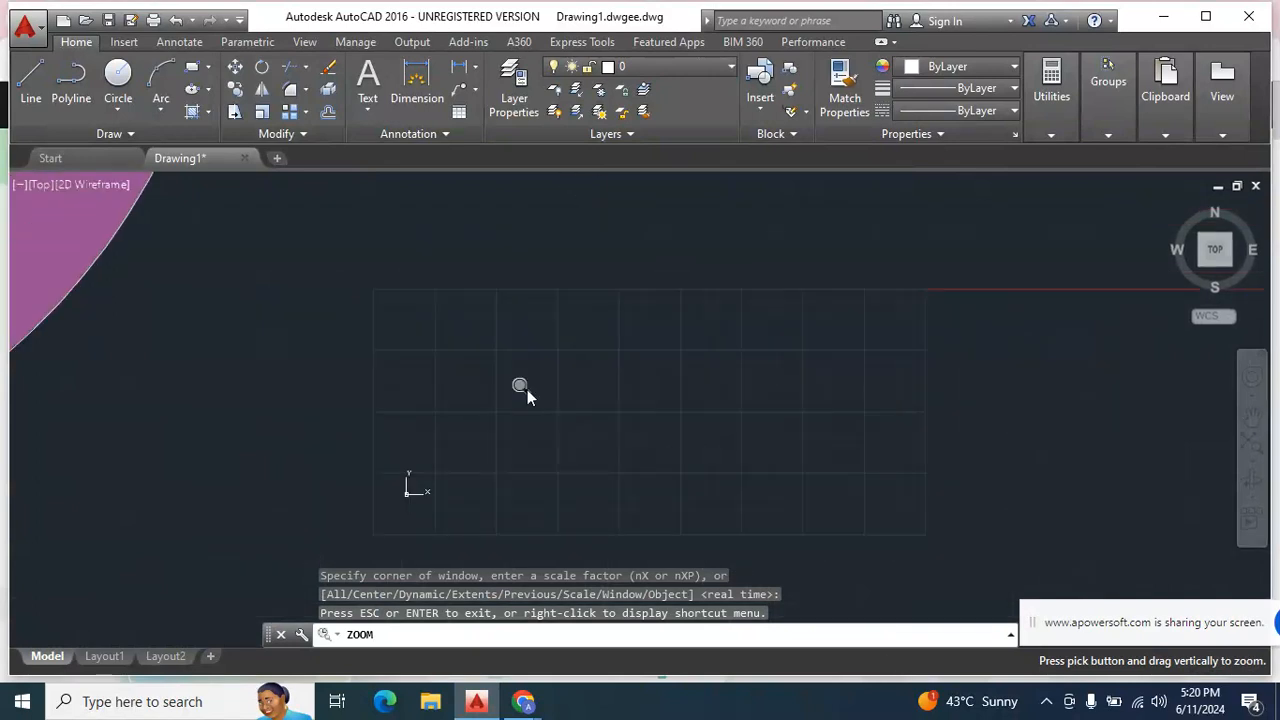
left_click_drag(527, 390, 841, 553)
left_click_drag(675, 450, 986, 594)
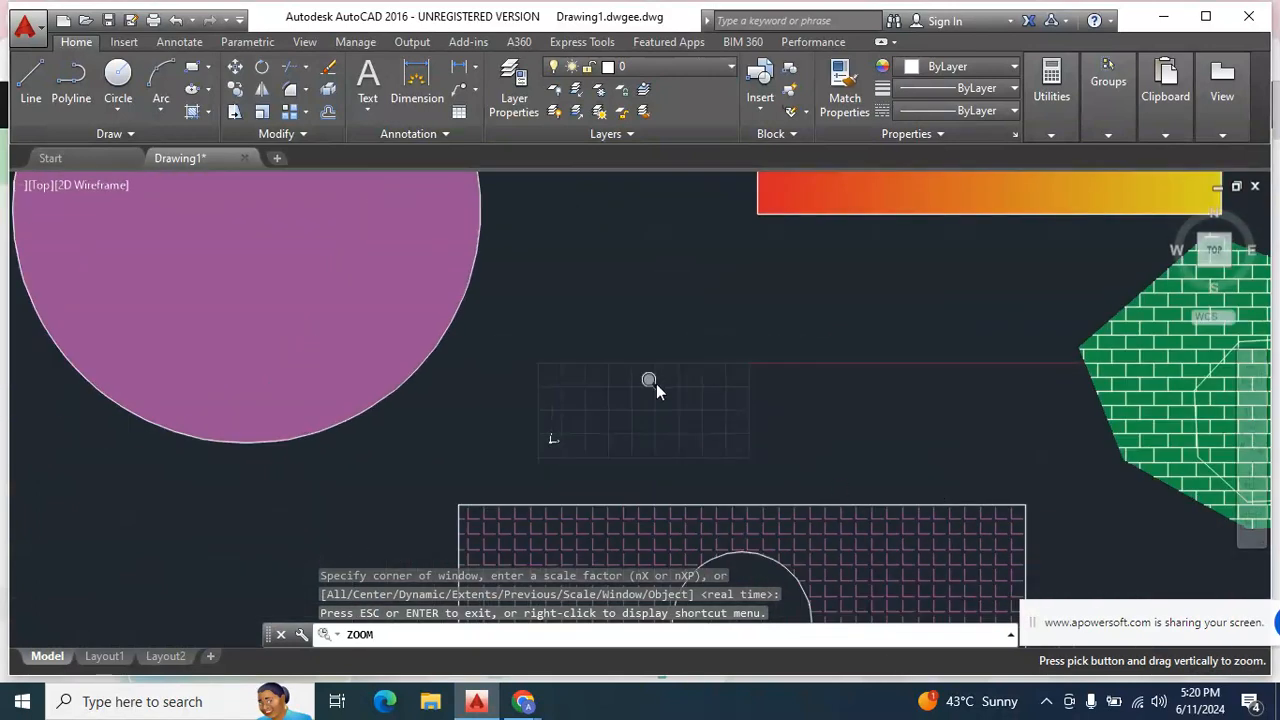
left_click_drag(371, 283, 796, 485)
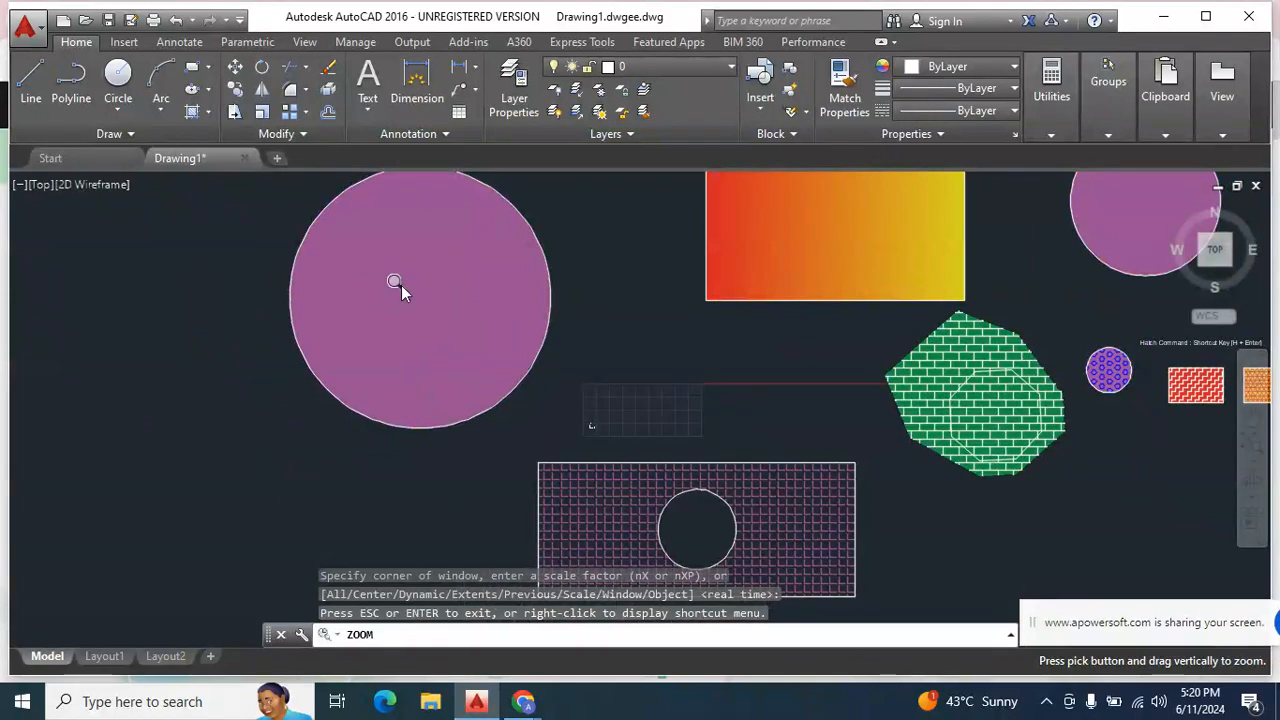
left_click_drag(398, 283, 653, 417)
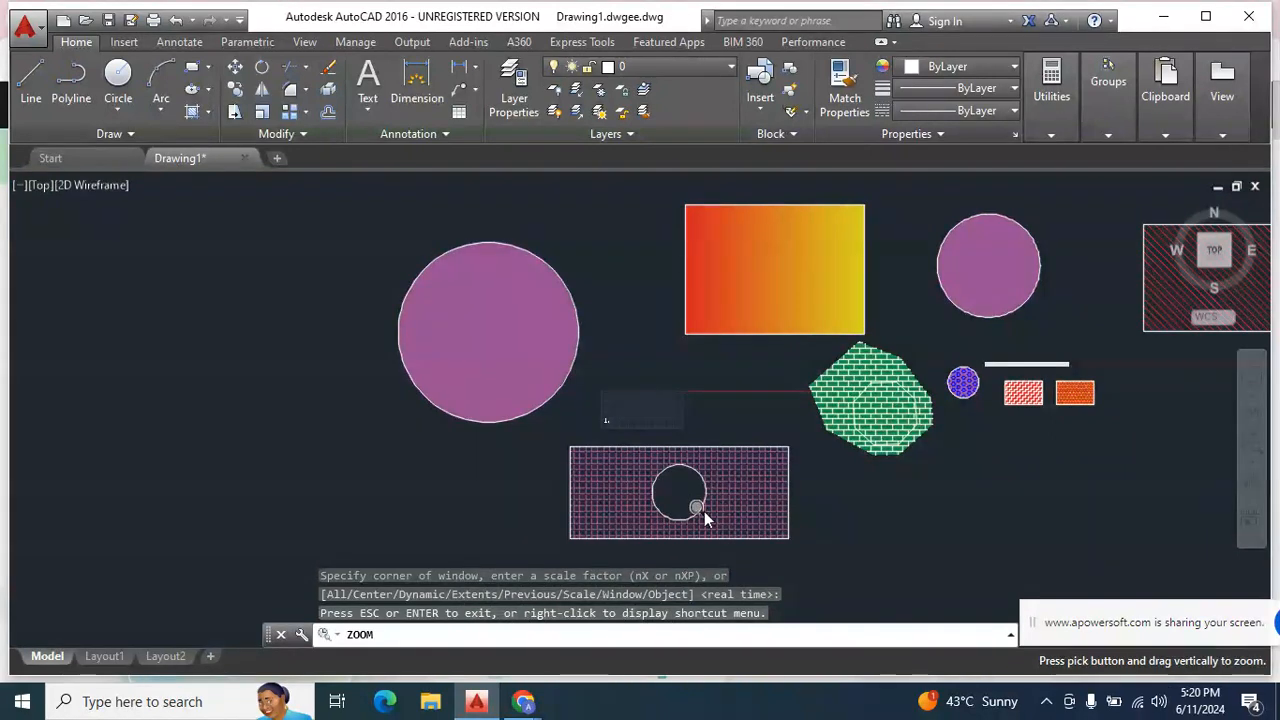
key("Escape")
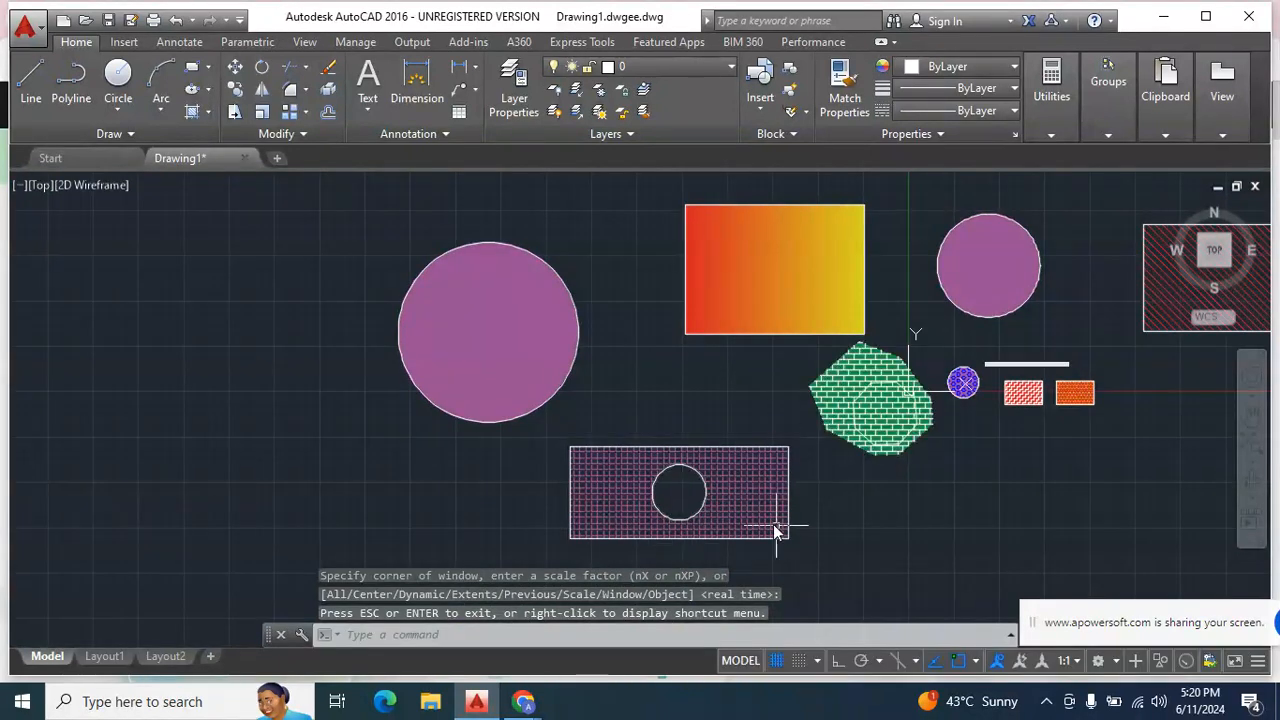
Pan the drawing with the Pan command to bring all the hatched shapes fully into view
type("p")
key("Return")
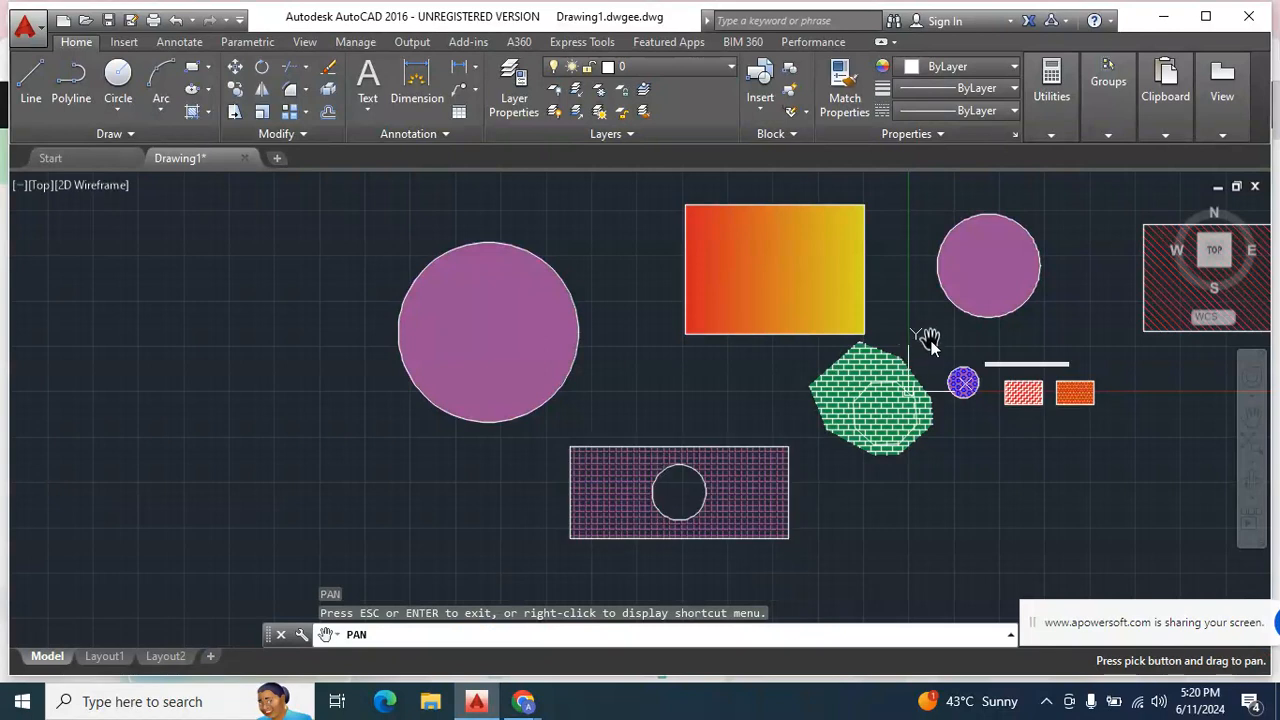
left_click_drag(926, 340, 675, 362)
key("Escape")
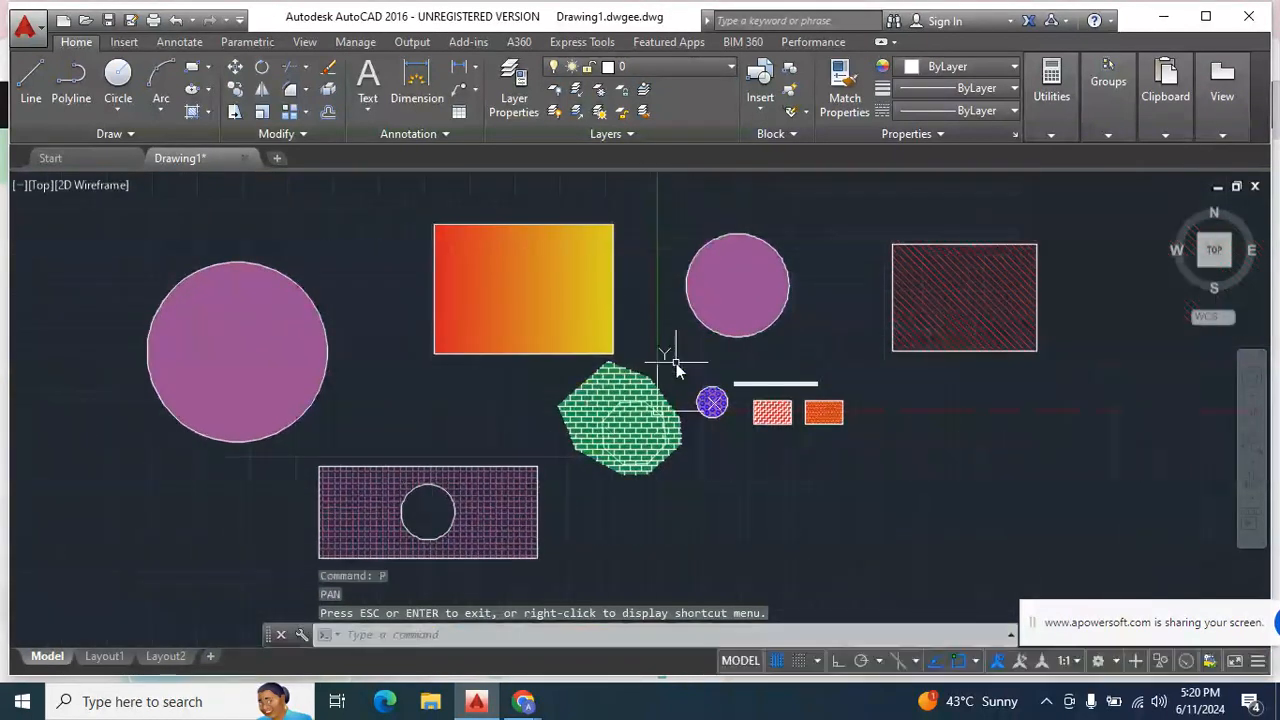